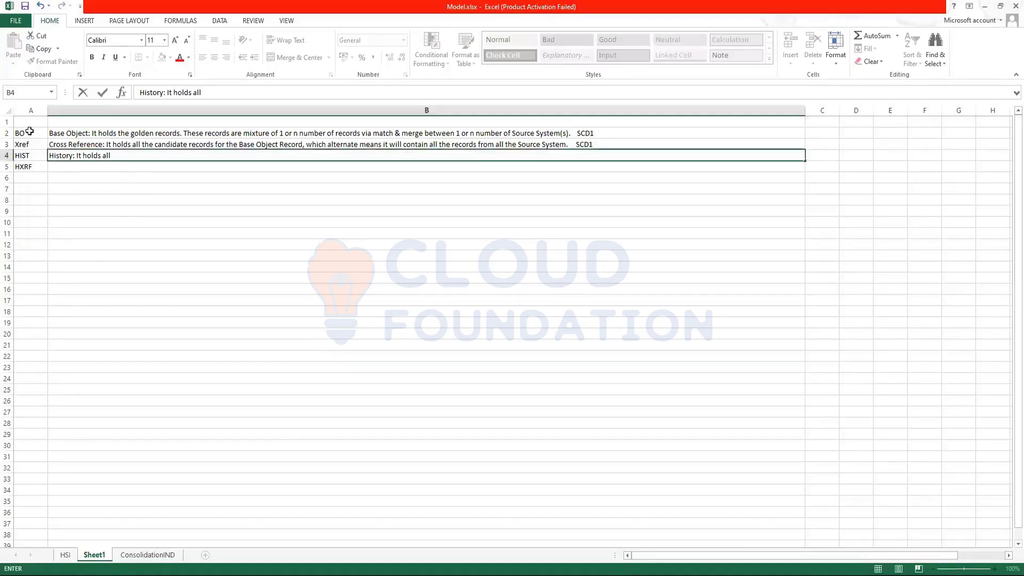
Add the heading "Data" in cell A1 above the BO, Xref, HIST and HXRF labels
drag(30, 135, 31, 169)
click(32, 267)
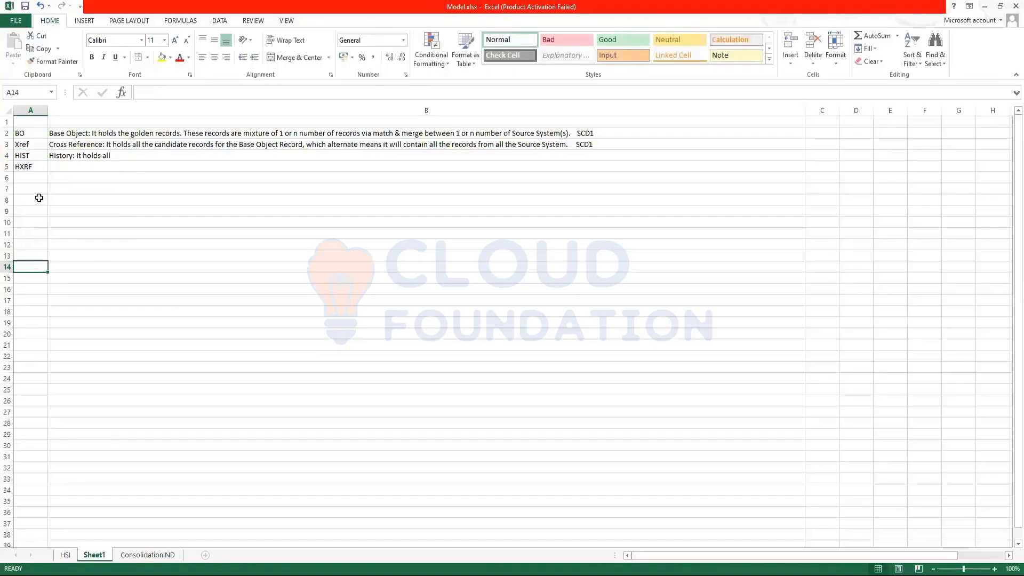
click(21, 123)
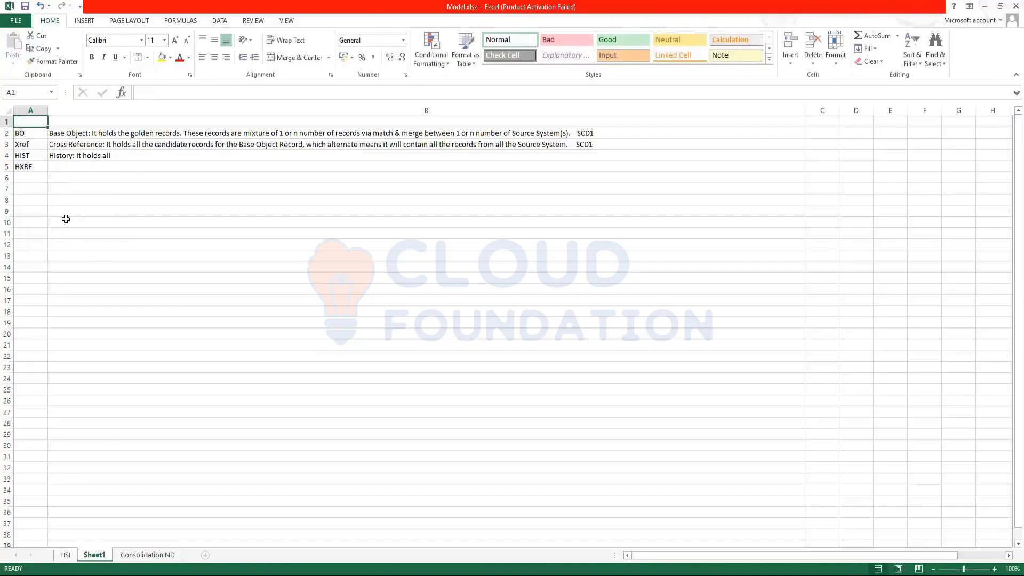
text(Data)
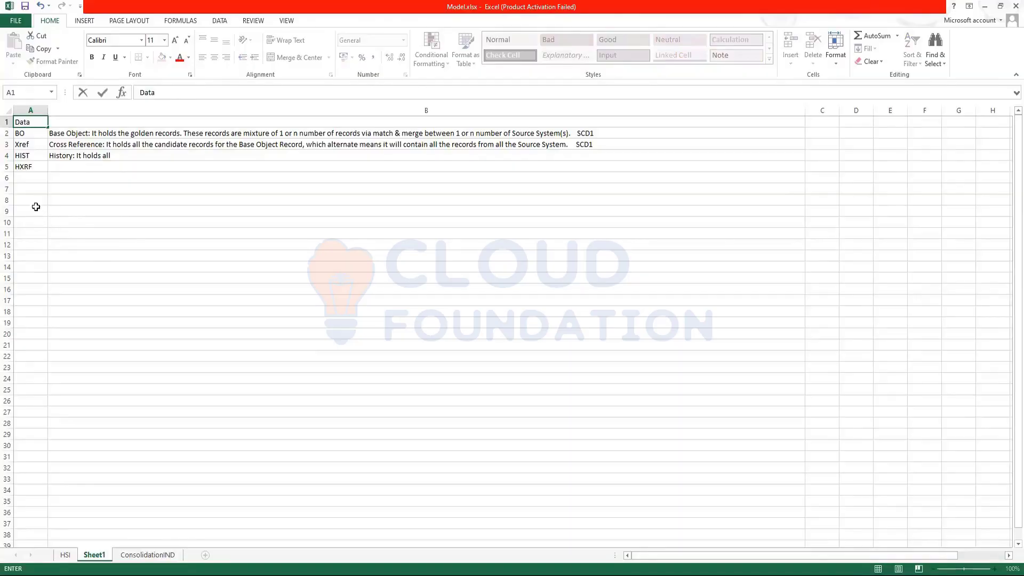
drag(23, 134, 24, 167)
Examine the unfinished History description and the SCD1 note in the Base Object description
click(107, 199)
click(115, 155)
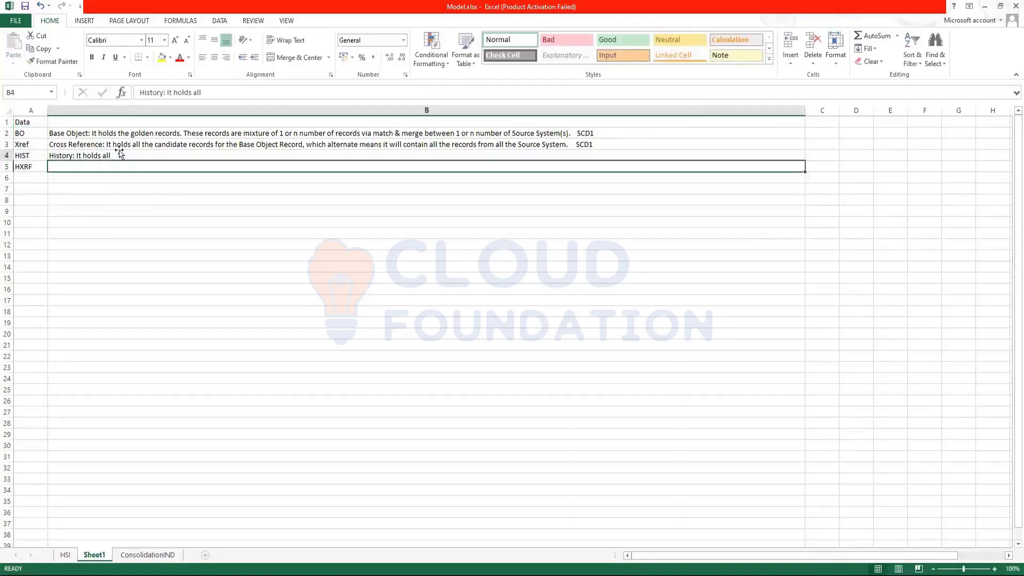
click(71, 135)
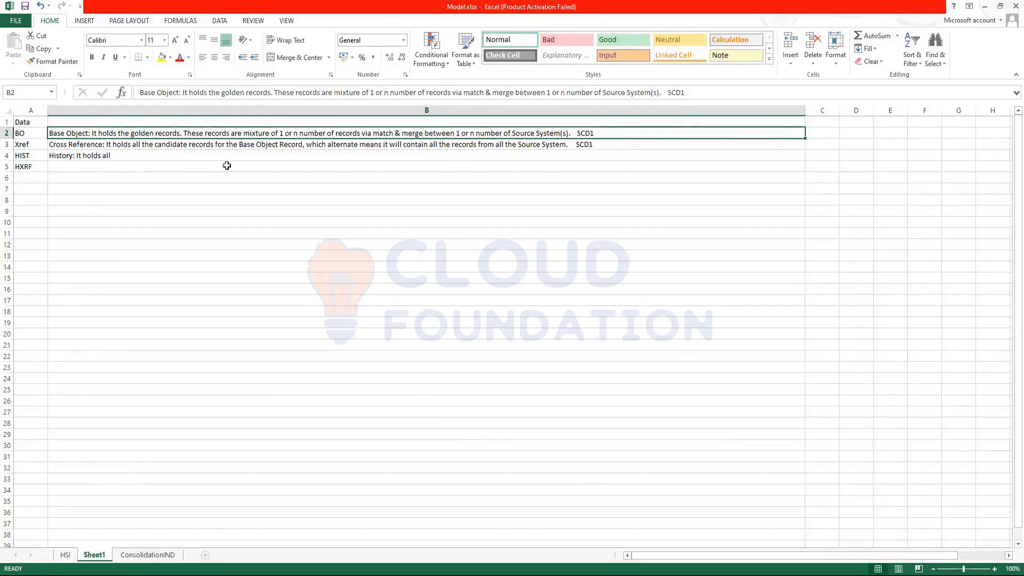
double_click(602, 131)
drag(595, 133, 576, 133)
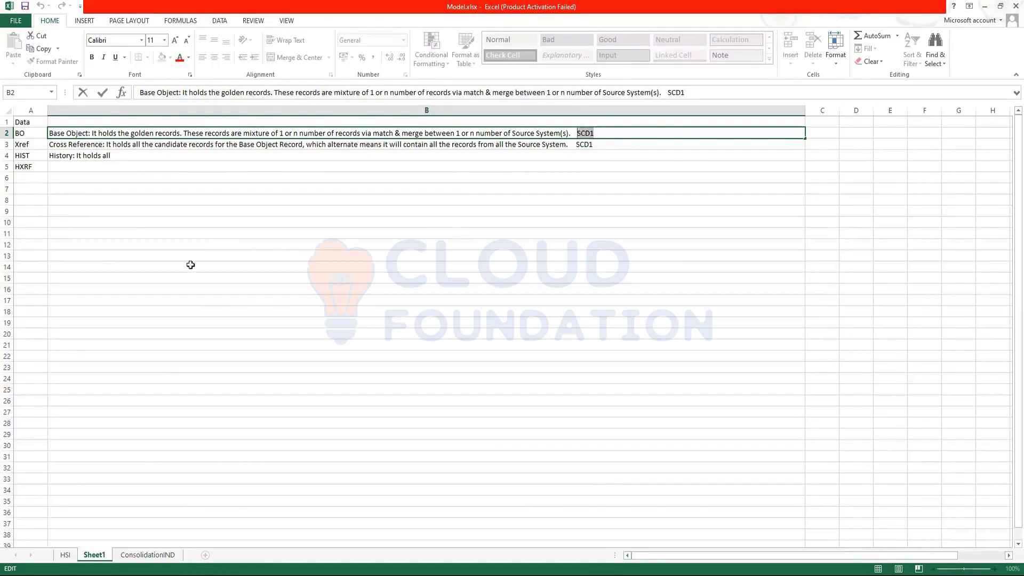
Start a sample record below the definitions with the label BO in A13 and the value 1 in B13
click(41, 253)
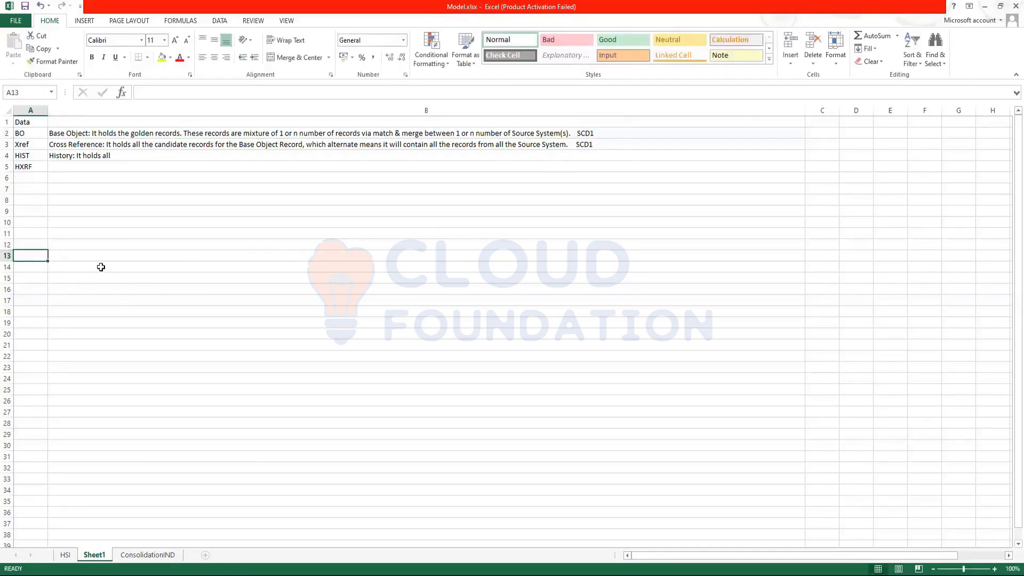
text(BO)
key(Tab)
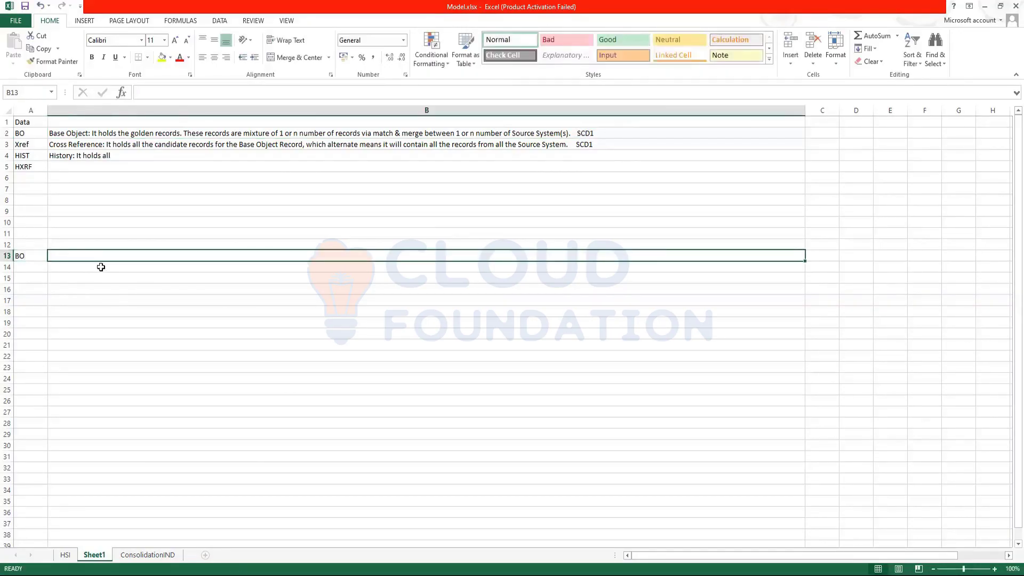
text(1)
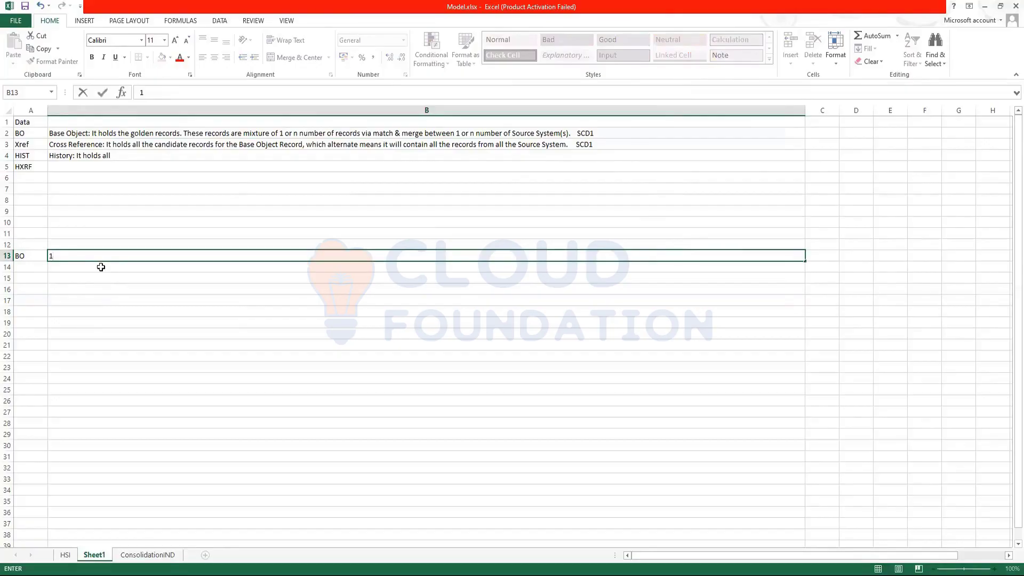
Enter the label Xref in cell A15, two rows below the sample BO row
click(32, 274)
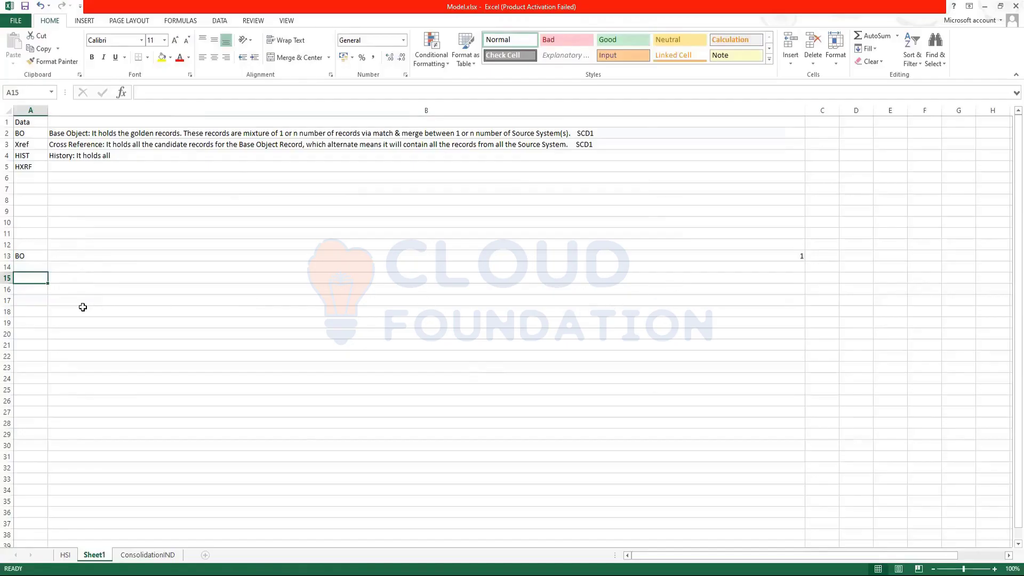
text(Xref)
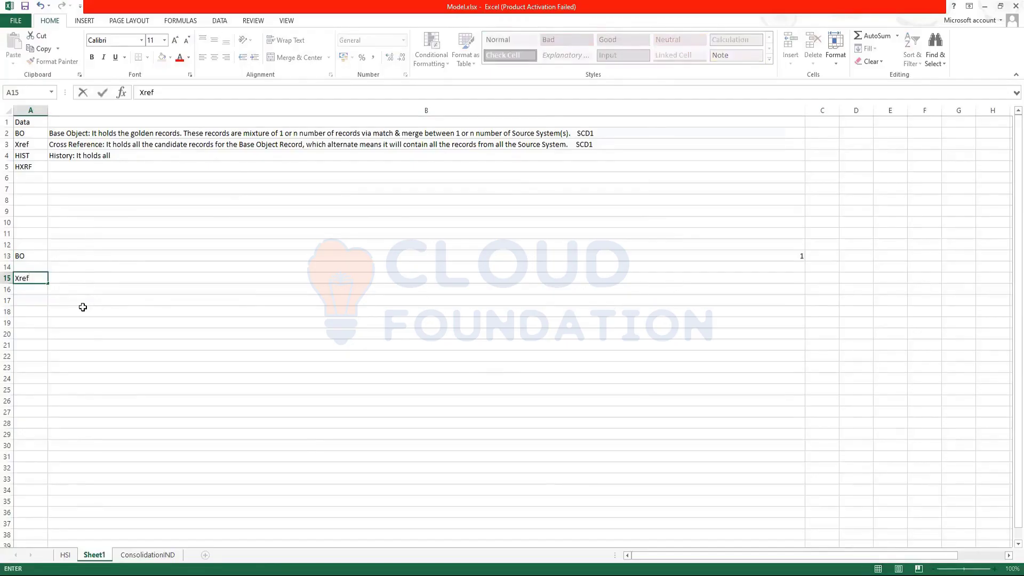
click(73, 278)
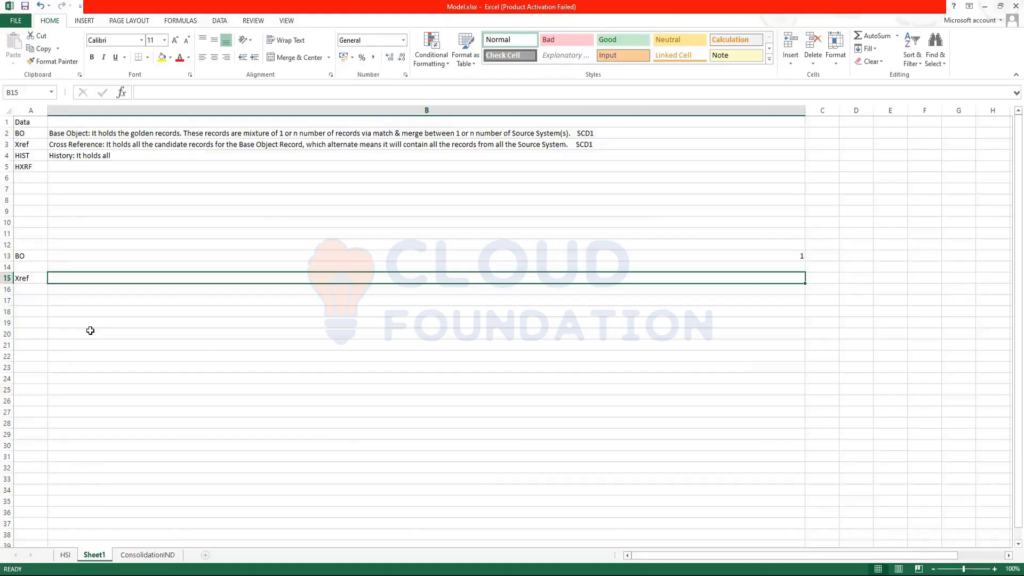
click(24, 144)
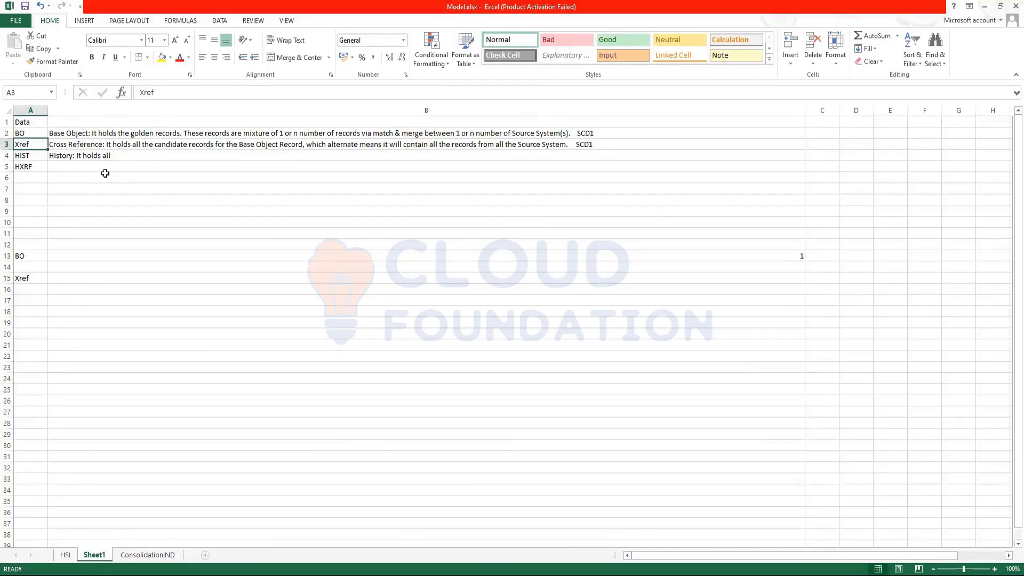
click(789, 256)
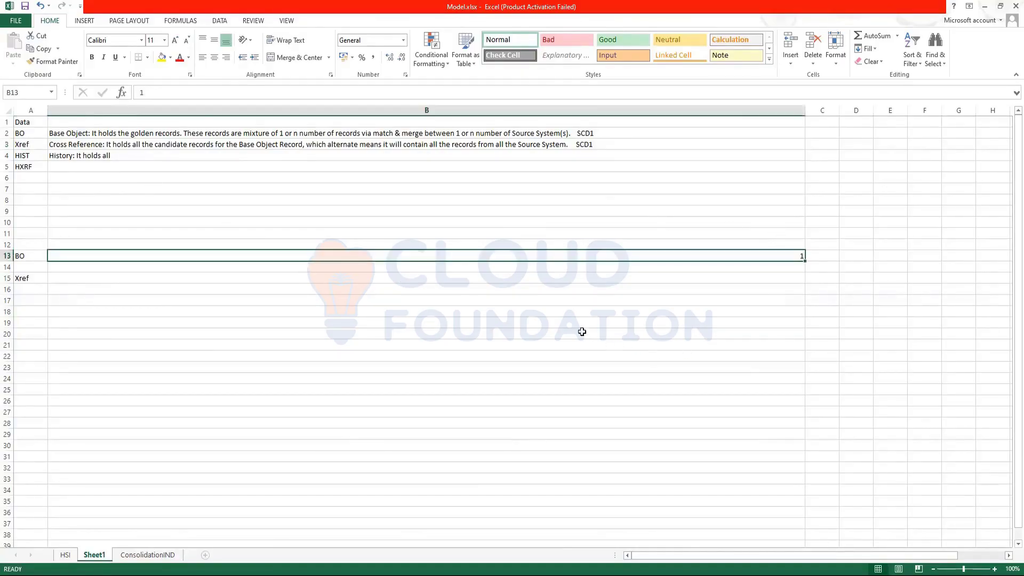
Enter the sample cross-reference values 1, 2, 3 and 4 in cells B15 to B18
click(135, 279)
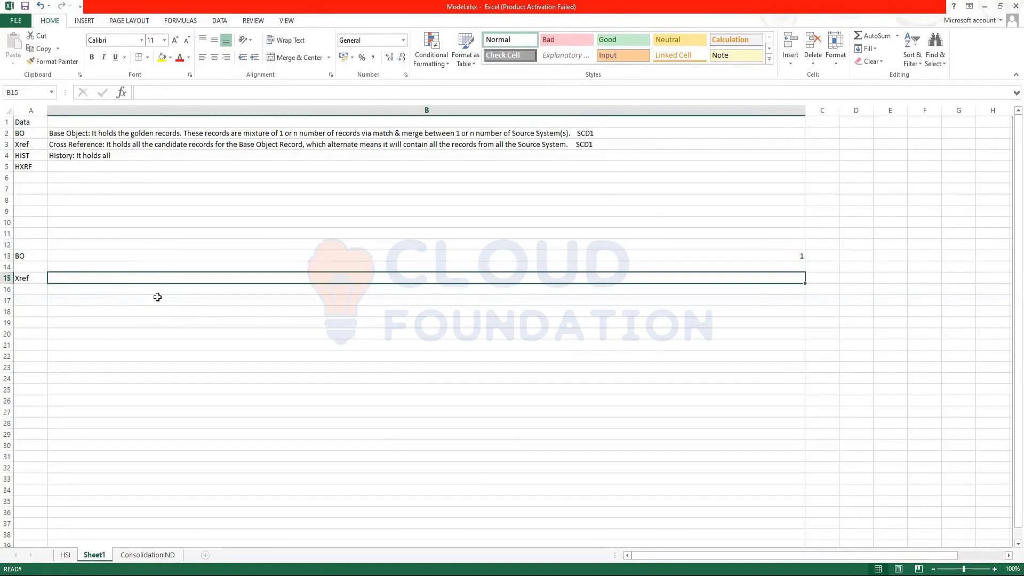
text(1)
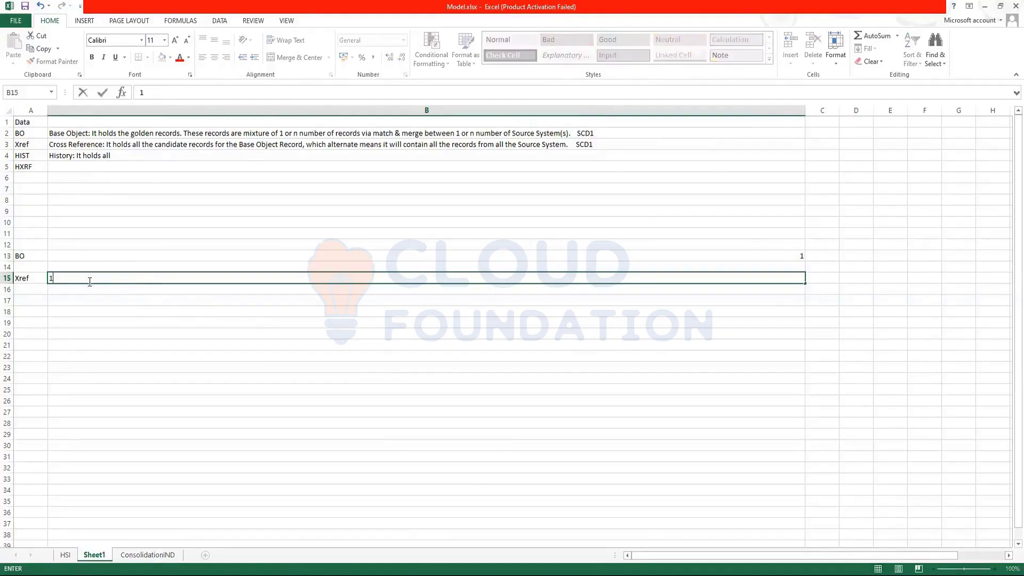
key(Return)
text(2)
click(82, 308)
click(80, 299)
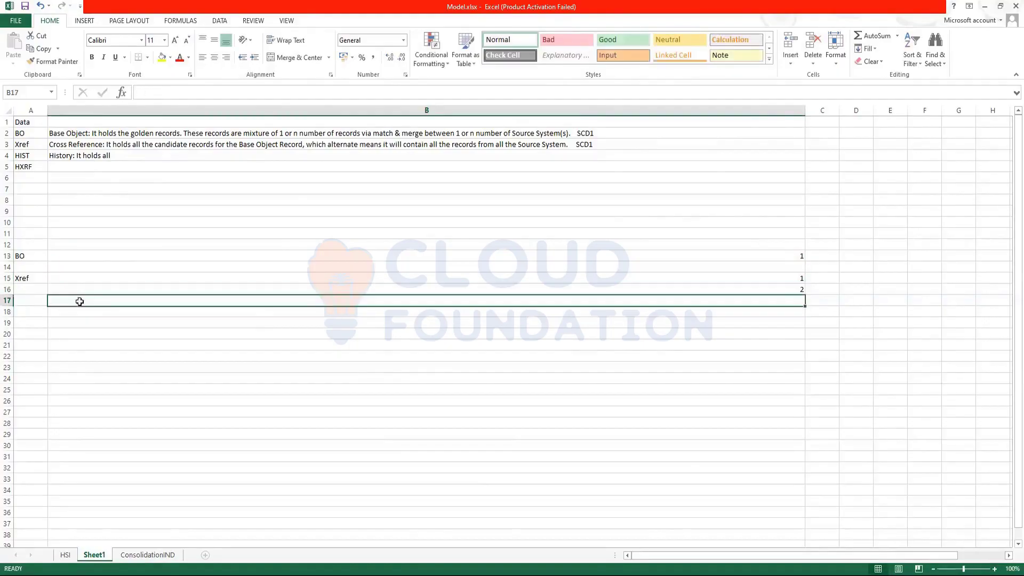
text(3)
key(Return)
text(4)
click(358, 372)
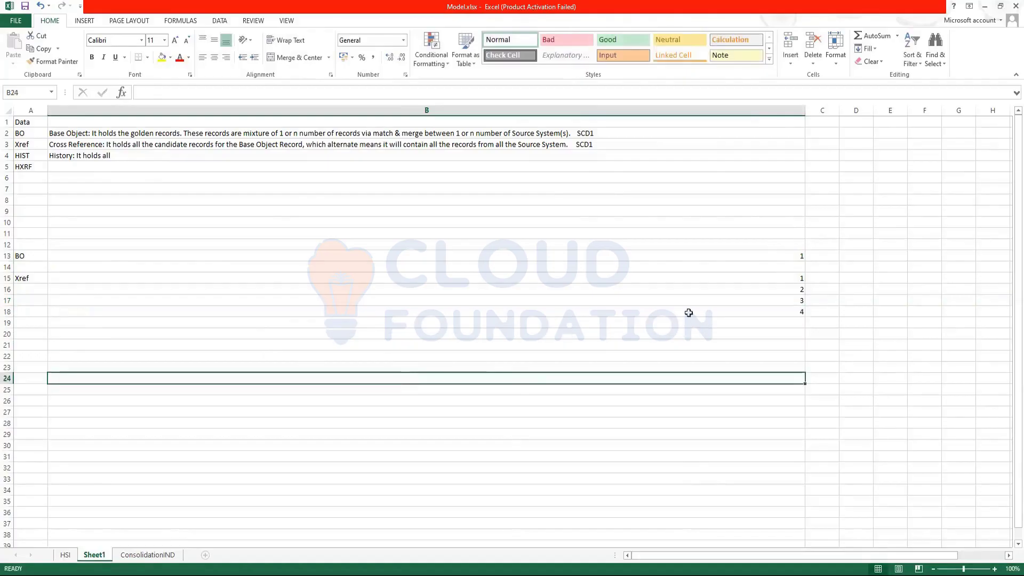
Examine how the HIST and HXRF tables relate to the BO and Xref tables, using the sample records for comparison
click(802, 252)
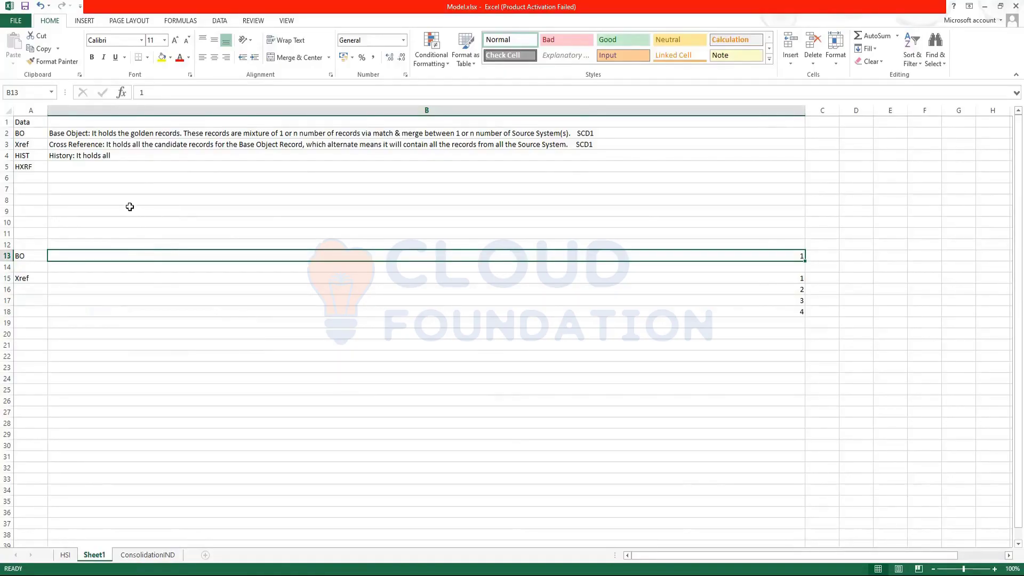
drag(21, 155, 22, 167)
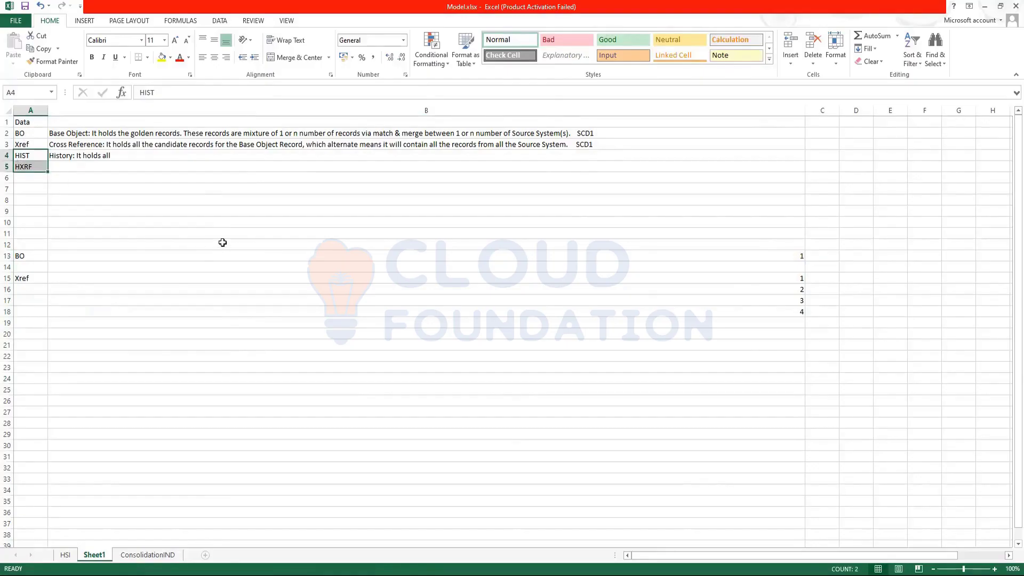
click(33, 155)
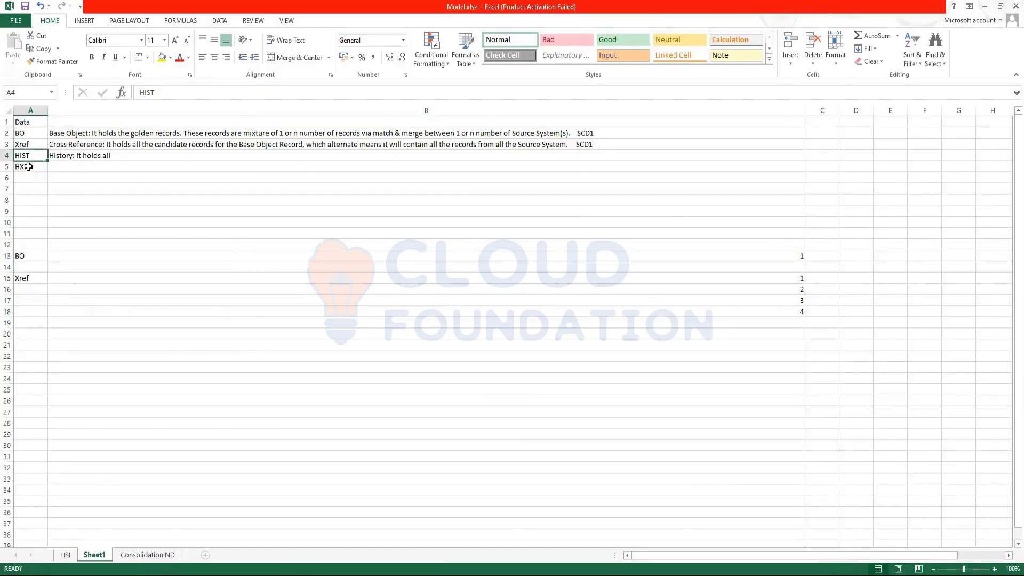
click(28, 167)
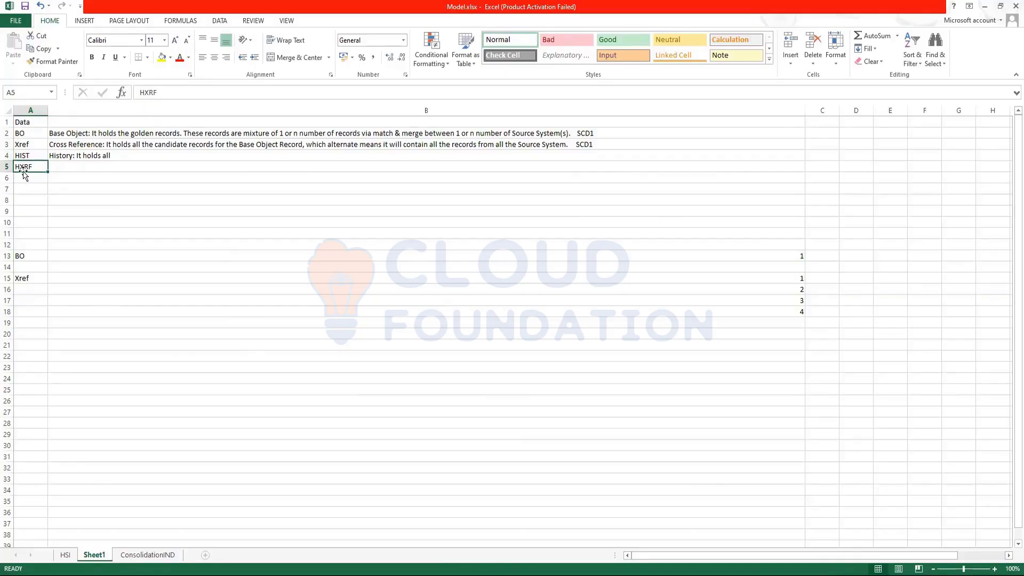
click(22, 144)
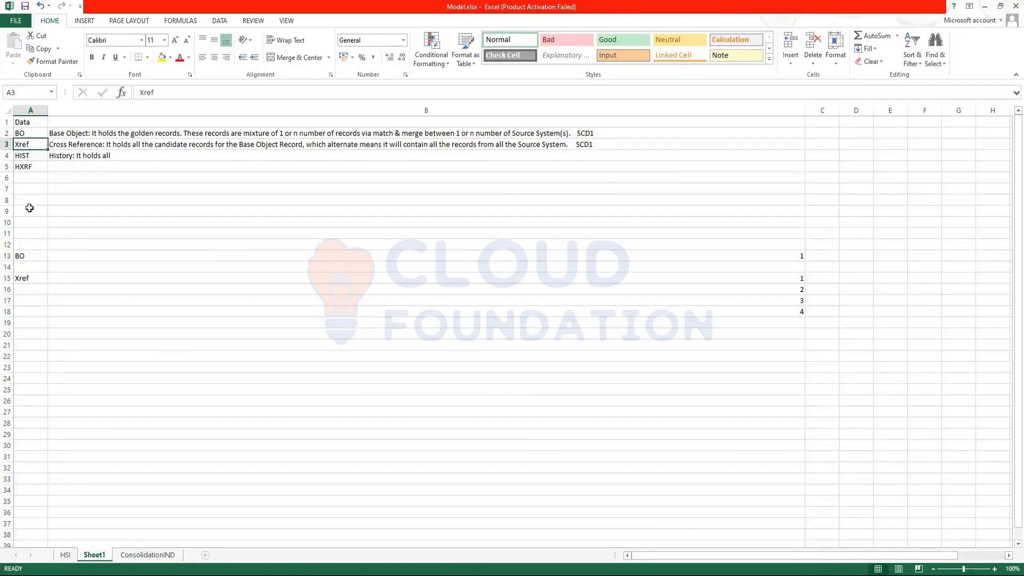
click(30, 168)
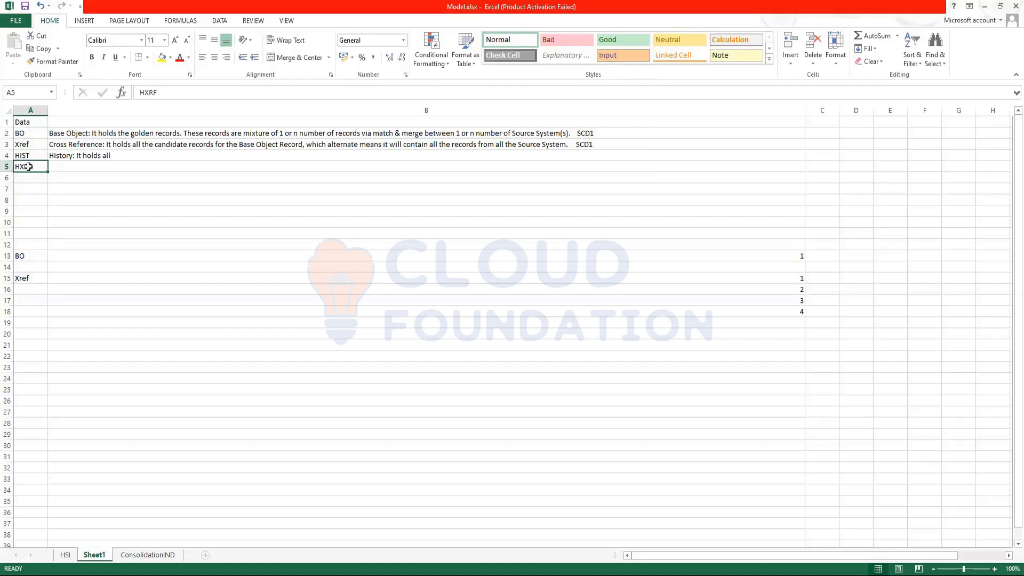
click(28, 153)
ctrl+click(21, 132)
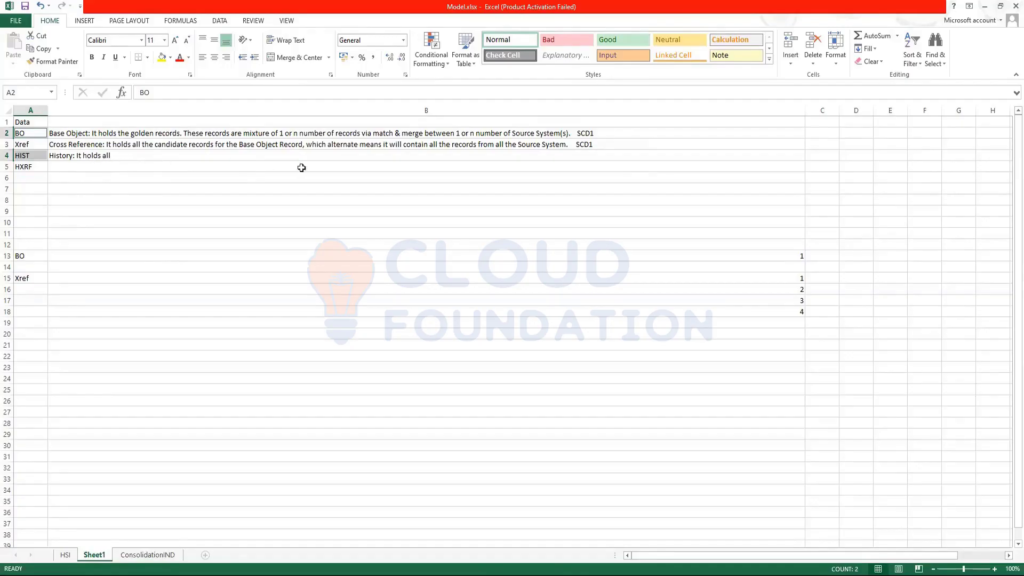
click(597, 155)
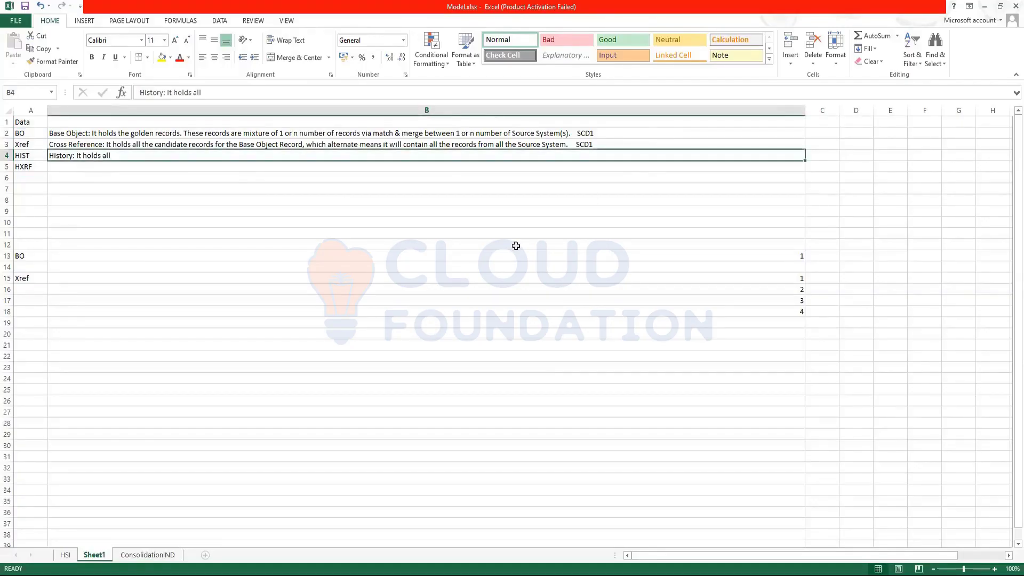
click(184, 334)
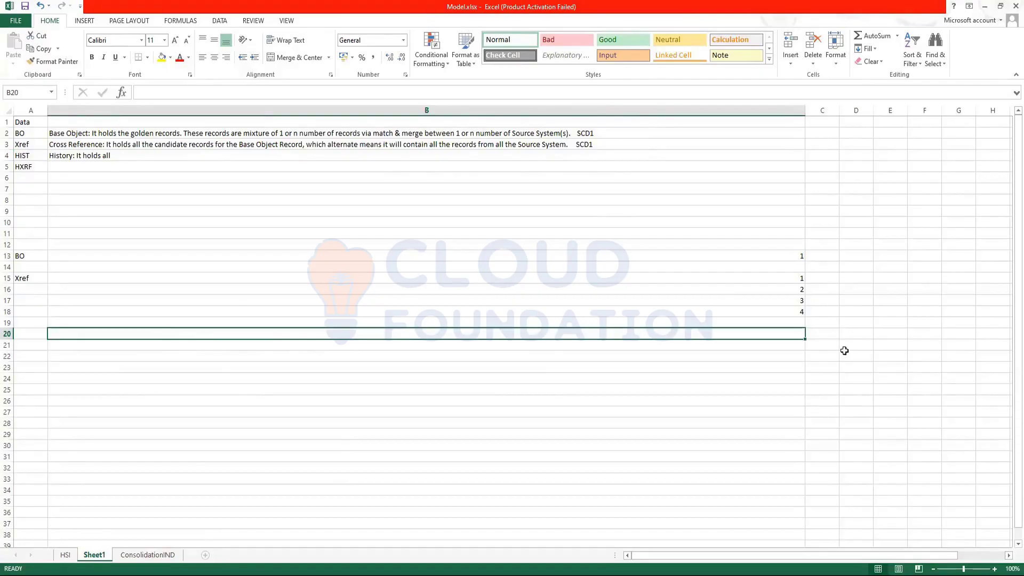
click(24, 144)
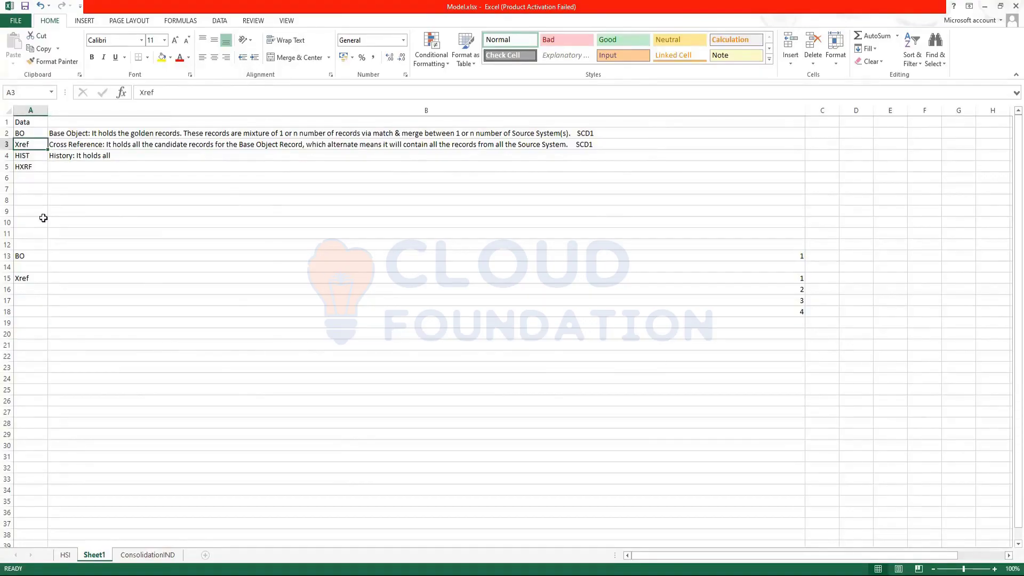
click(39, 166)
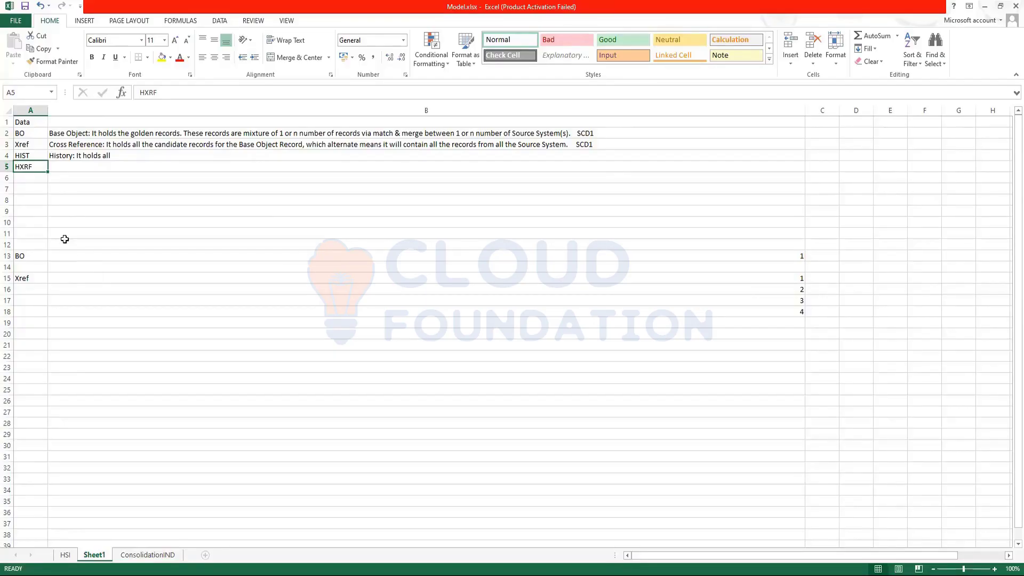
click(17, 143)
click(20, 135)
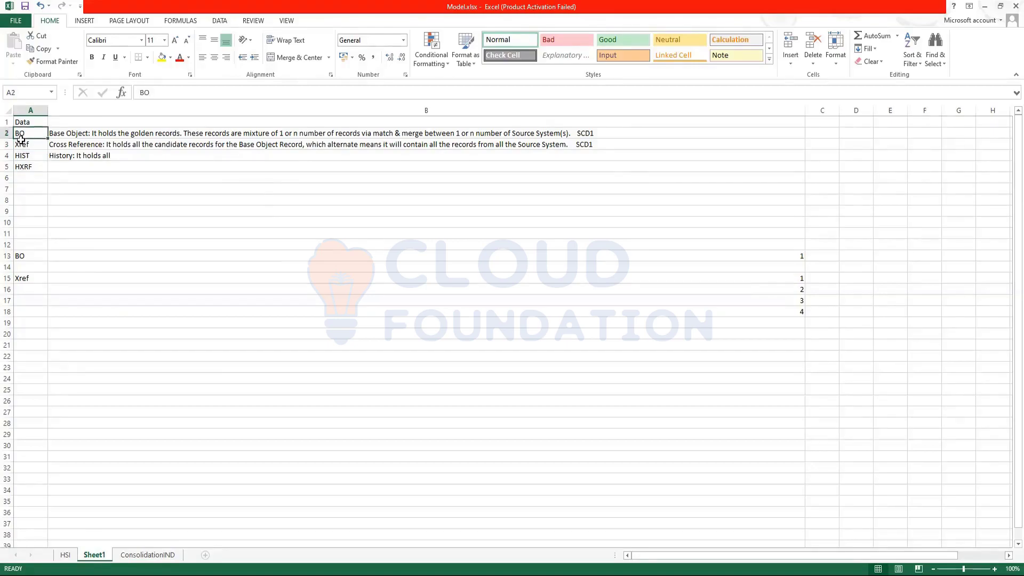
click(22, 143)
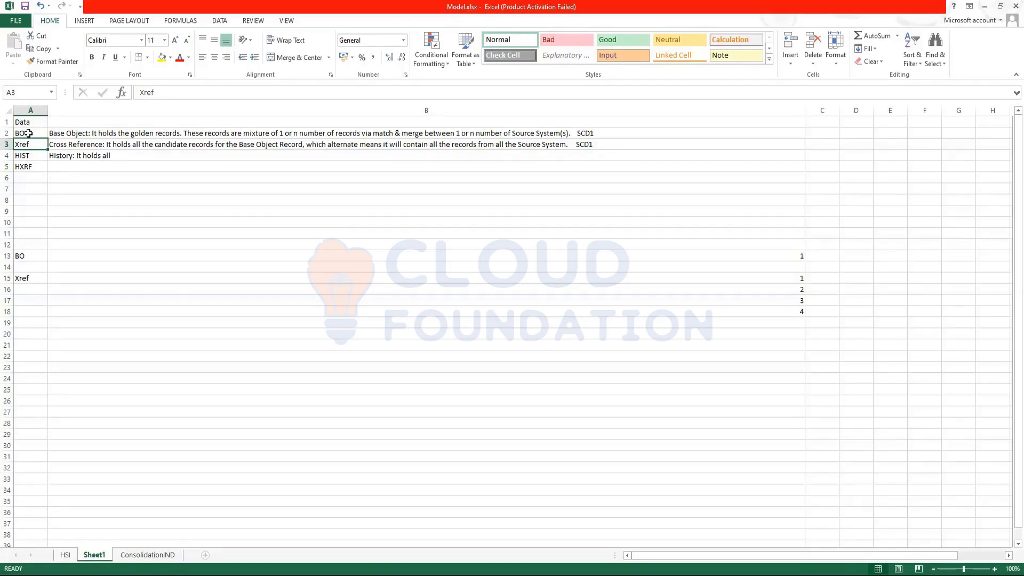
drag(29, 133, 35, 150)
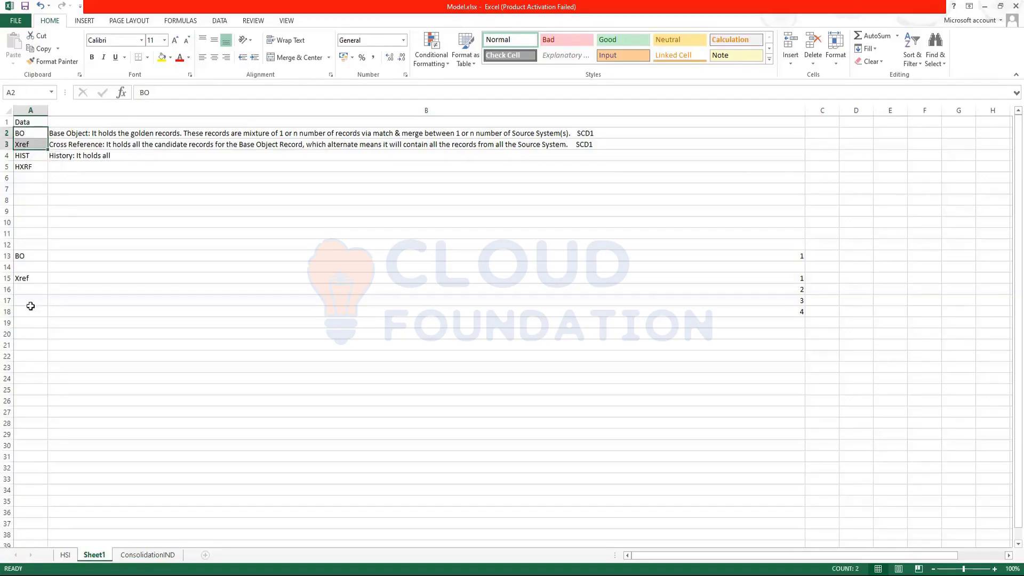
click(29, 157)
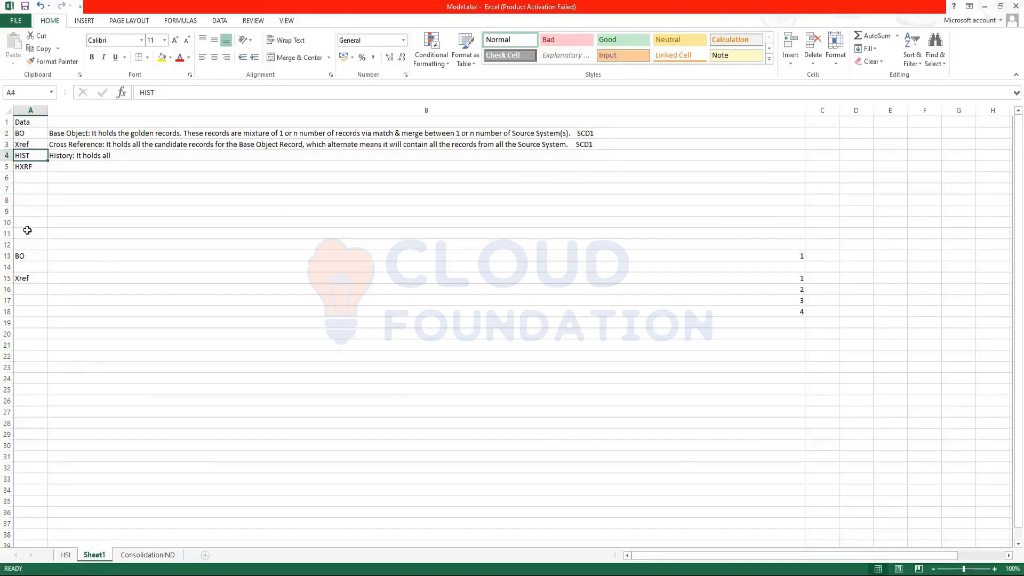
Clear the sample BO and Xref data from the range A11:B19
drag(27, 234, 702, 325)
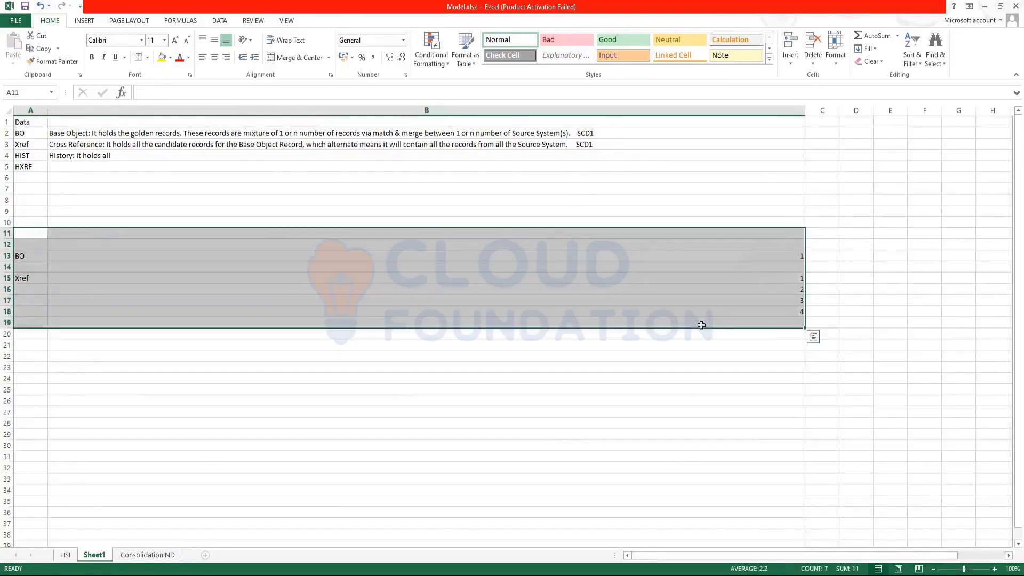
key(Delete)
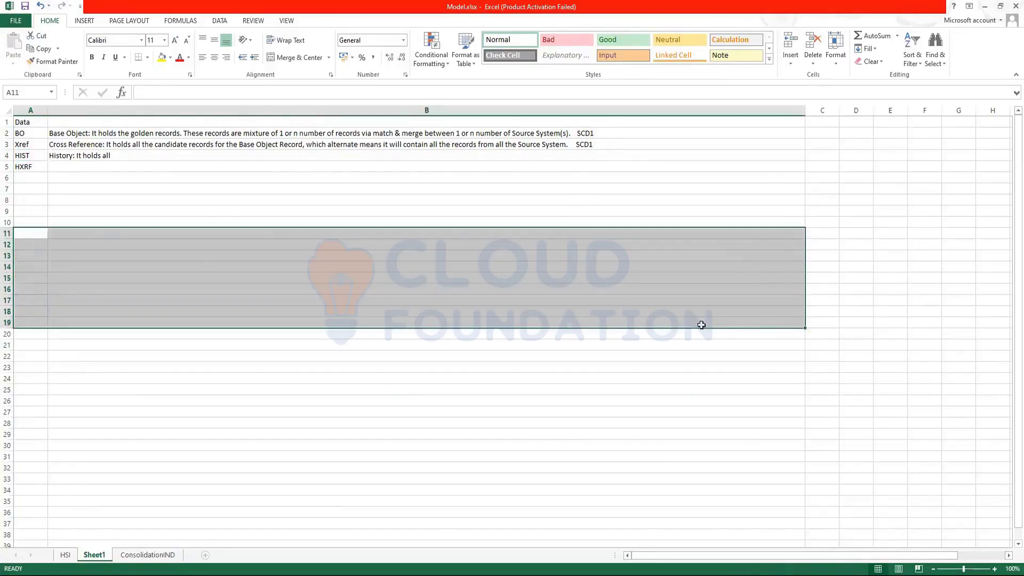
List the table names Mtch, PCT, VCX, PCTL and Drty in cells A10 to A14
click(37, 225)
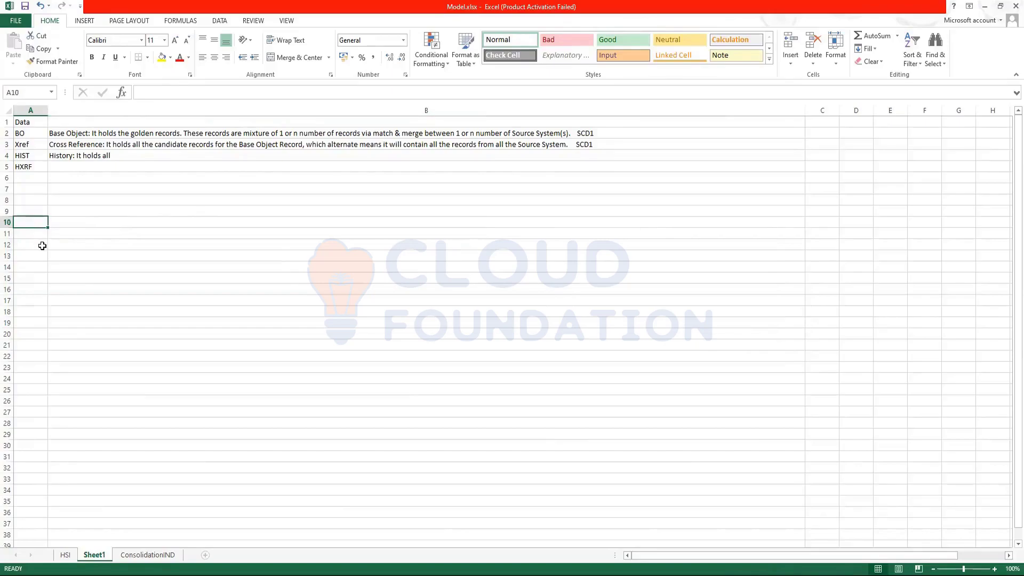
text(Mtch)
key(Return)
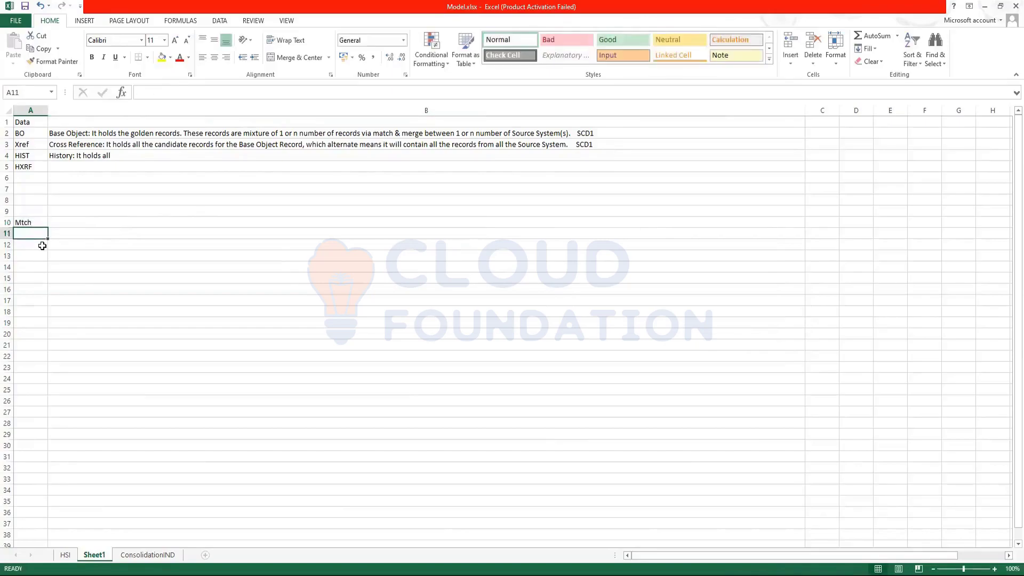
text(PCT)
key(Return)
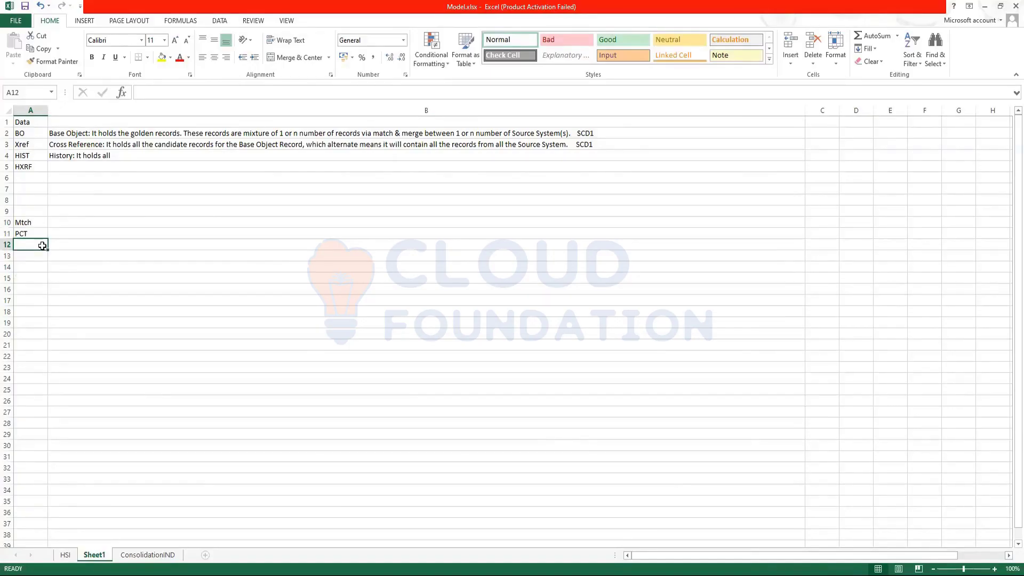
text(VCX)
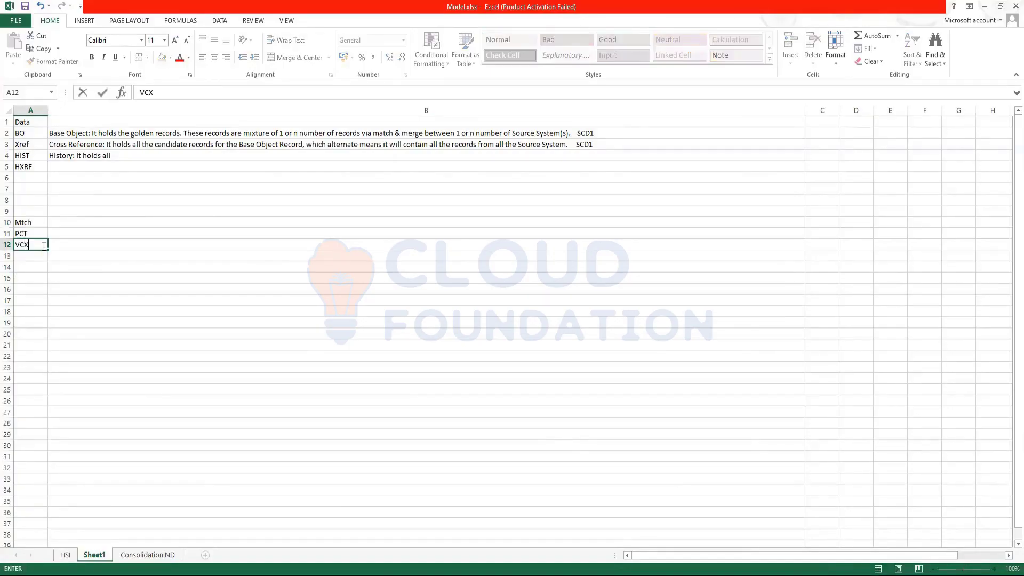
key(Return)
text(PCTL)
key(Return)
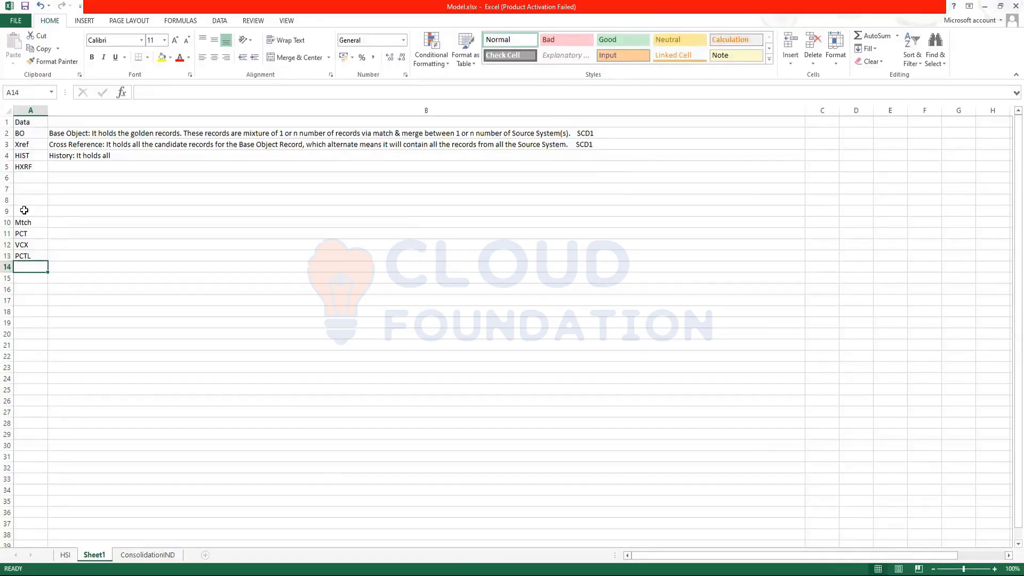
text(Dirty)
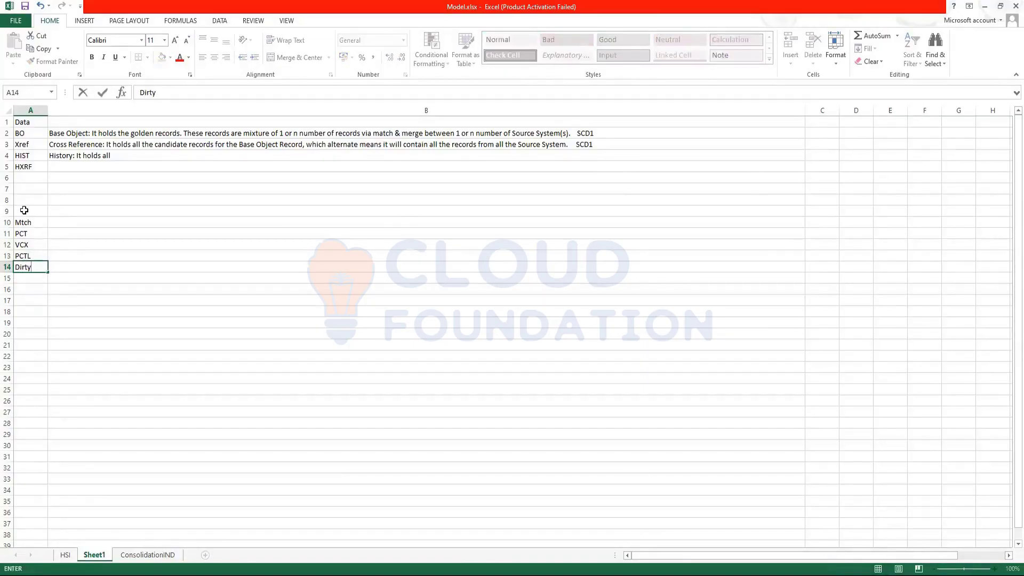
click(19, 267)
key(Delete)
click(54, 210)
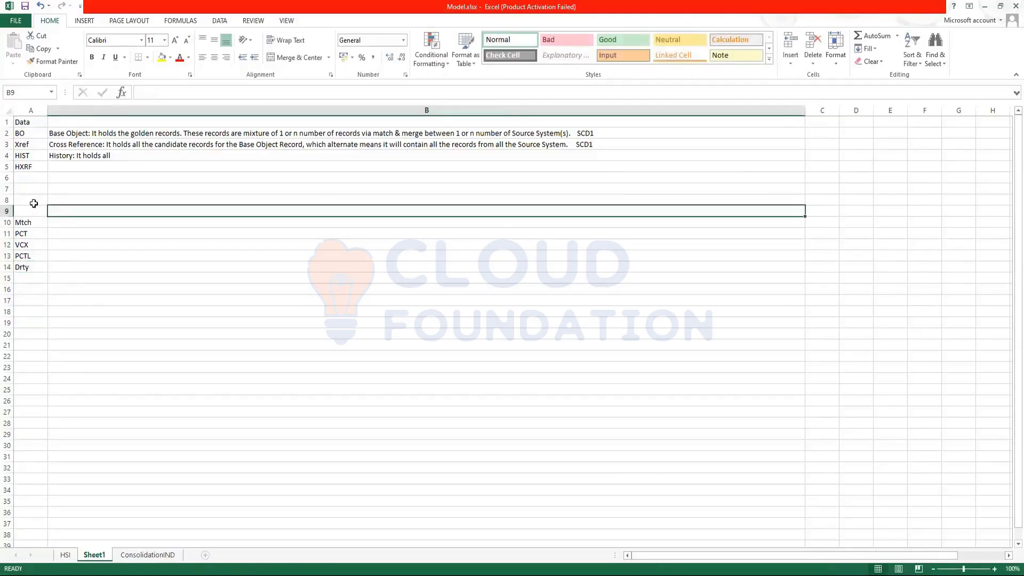
Enter BO in cell A17 and Xref one row below it in cell B18
click(35, 300)
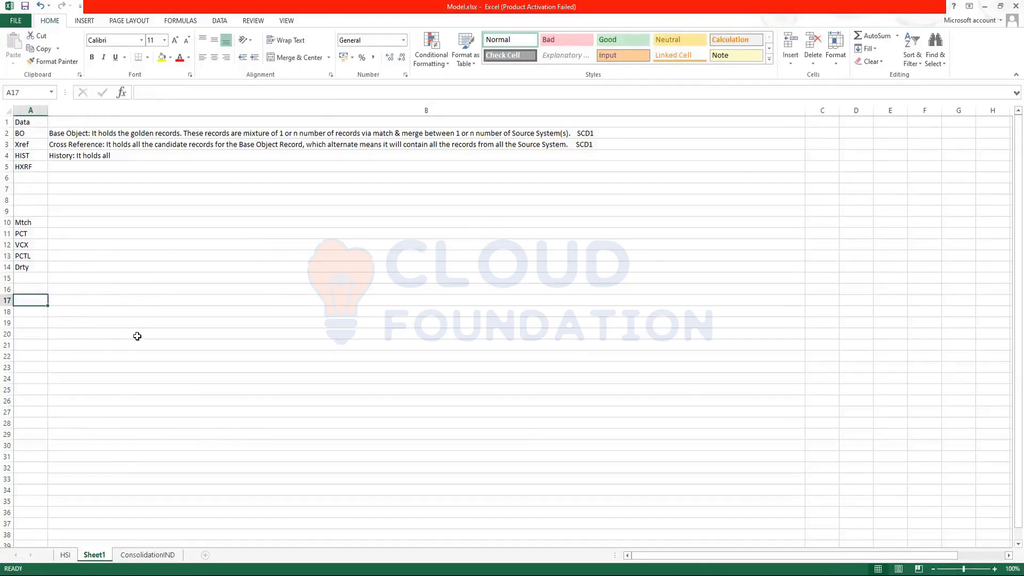
text(BO)
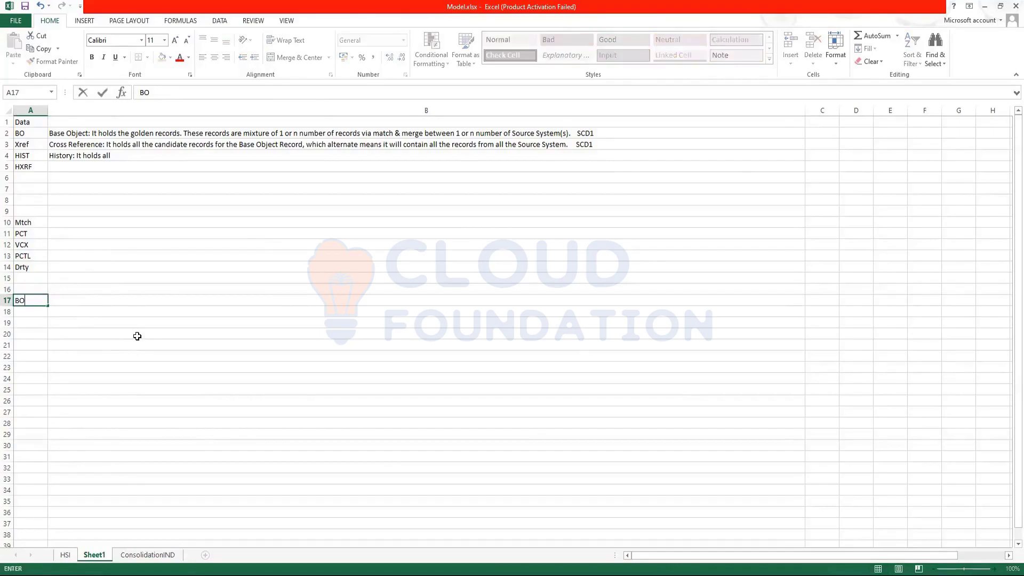
key(Tab)
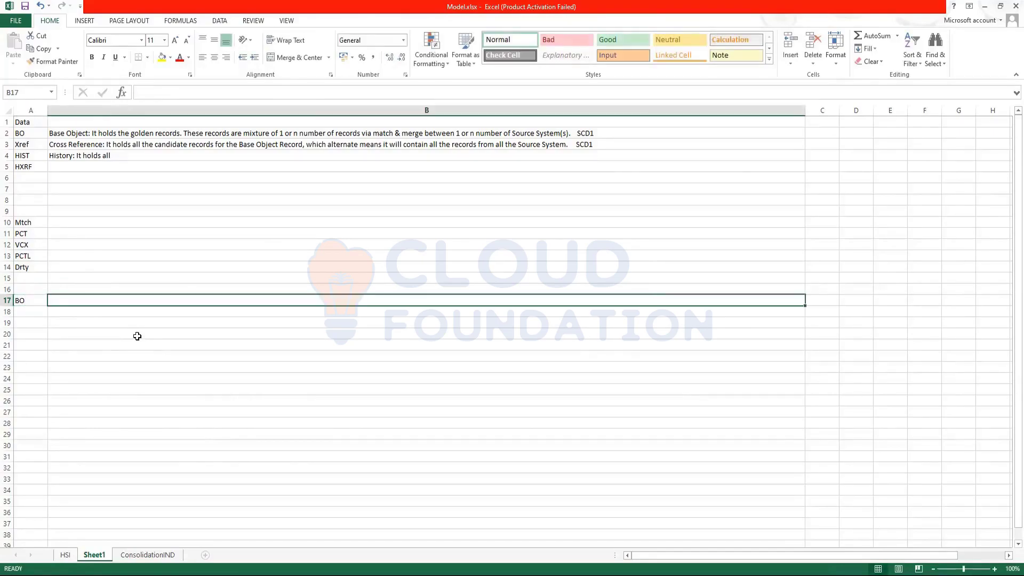
key(Down)
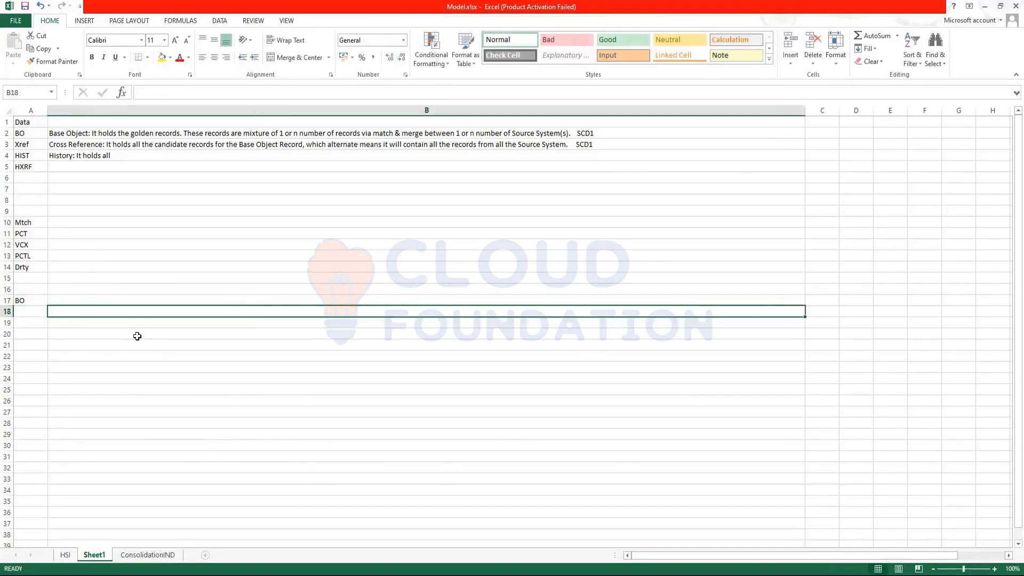
text(Xref)
key(Return)
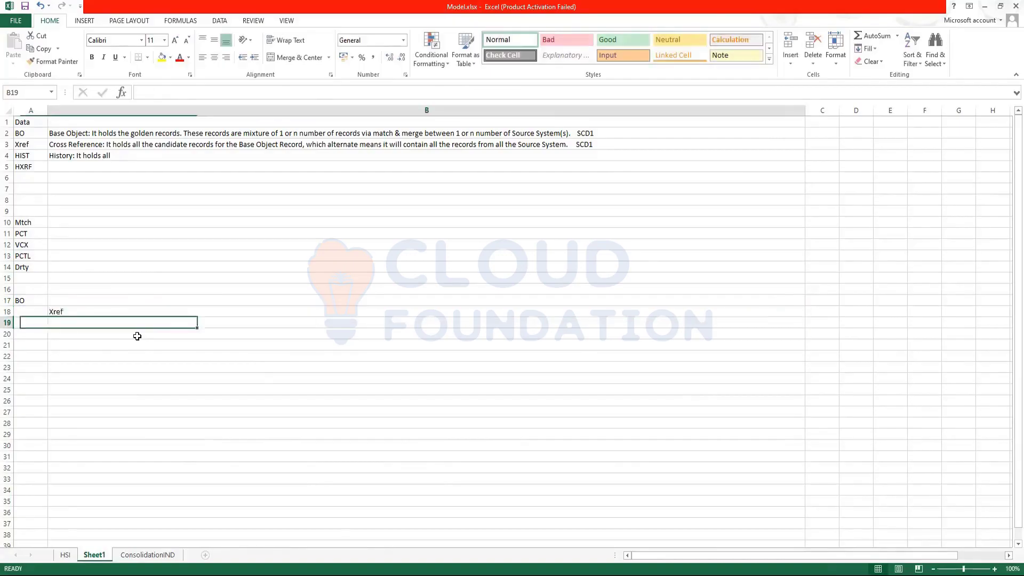
Add MRG, MTCH and VCX under Xref in cells B19 to B21
text(M)
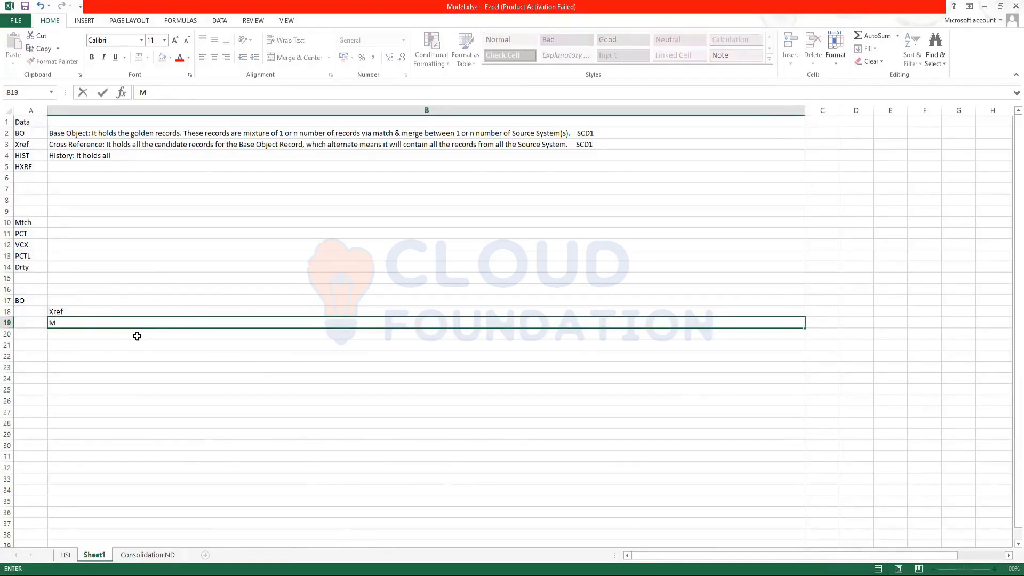
text(RG)
key(Return)
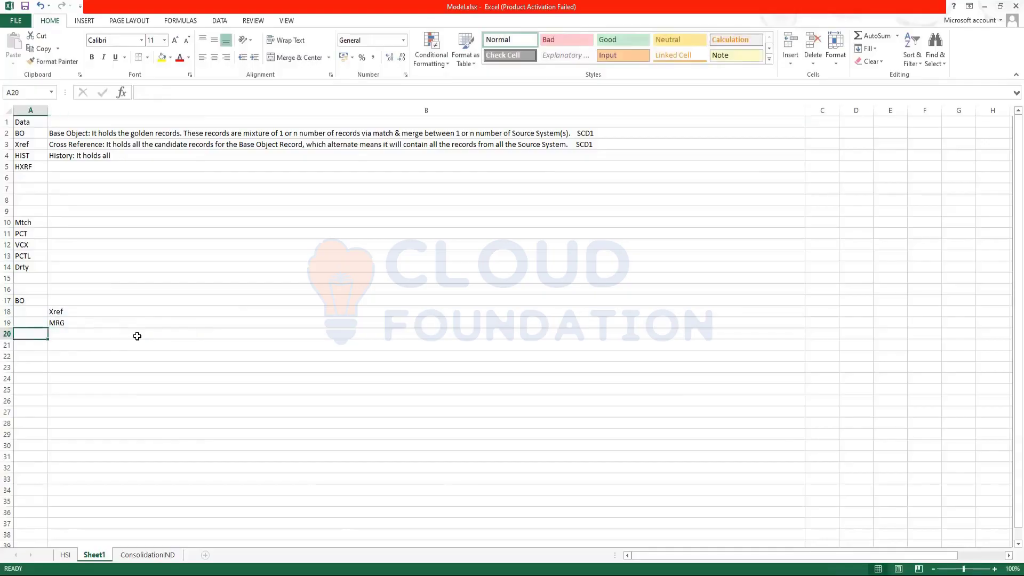
text(MTCH)
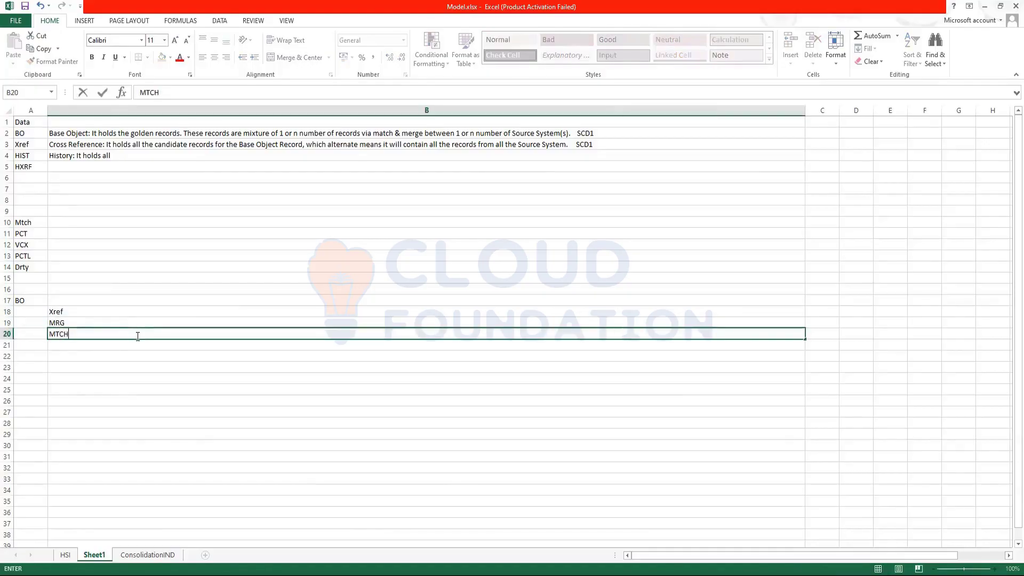
key(Return)
key(Left)
key(Right)
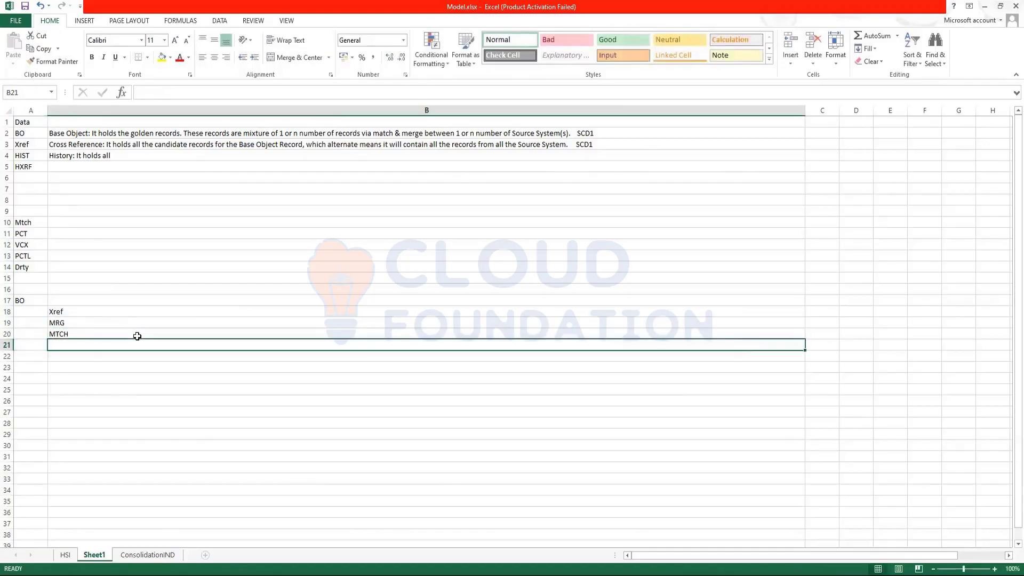
text(VCX)
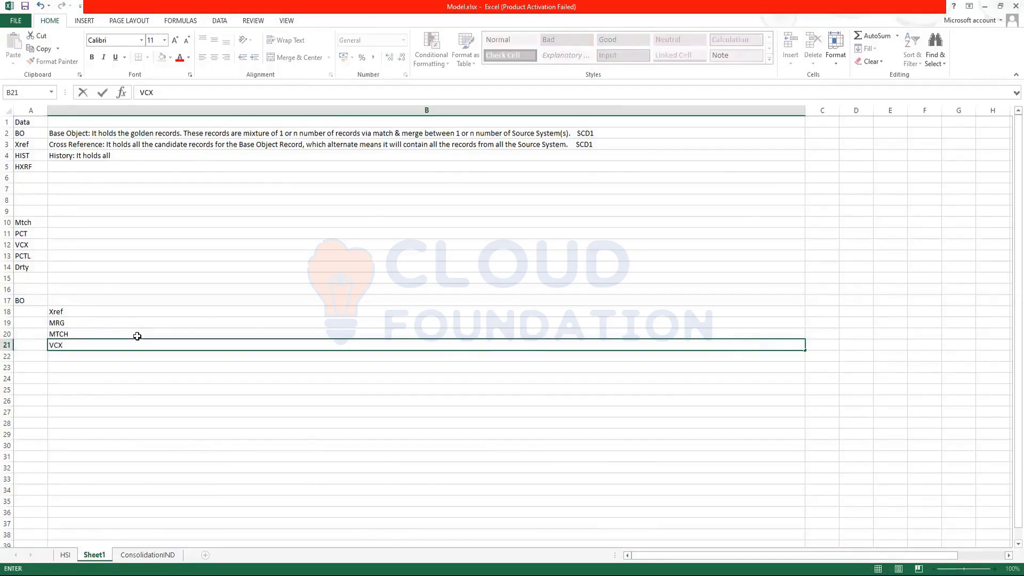
key(Return)
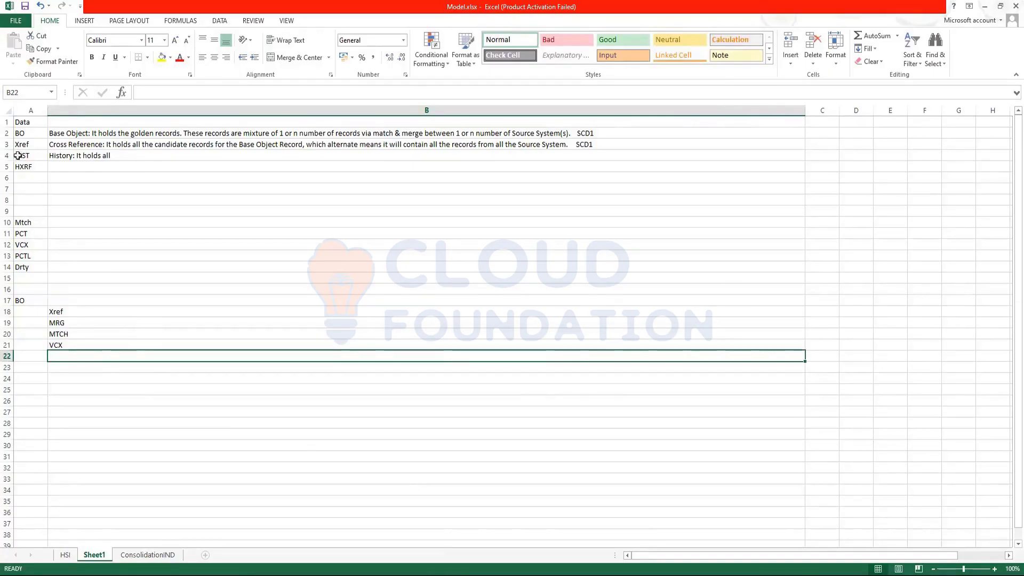
Clear the example table names from the range A10:B22
drag(20, 155, 22, 166)
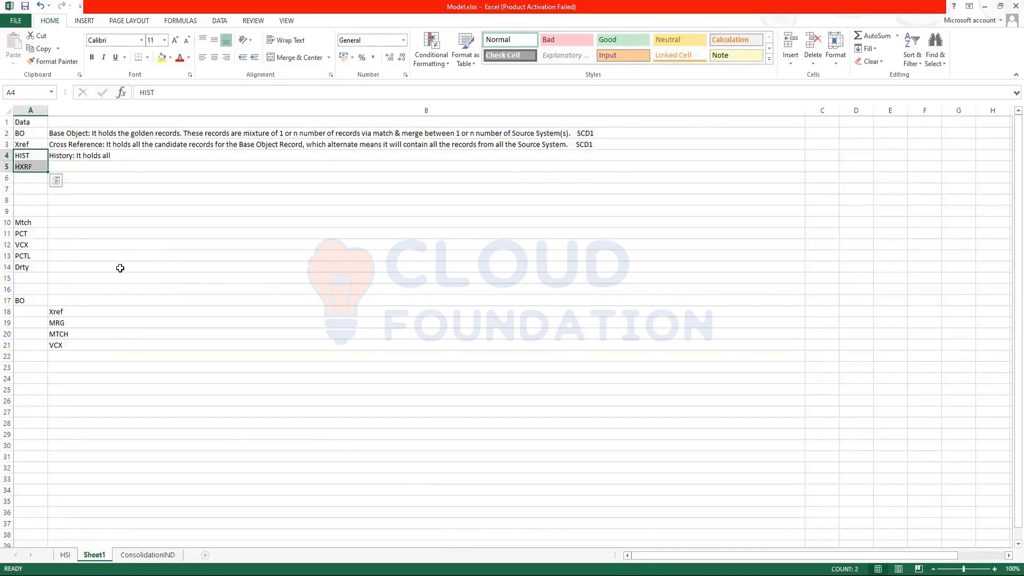
click(20, 300)
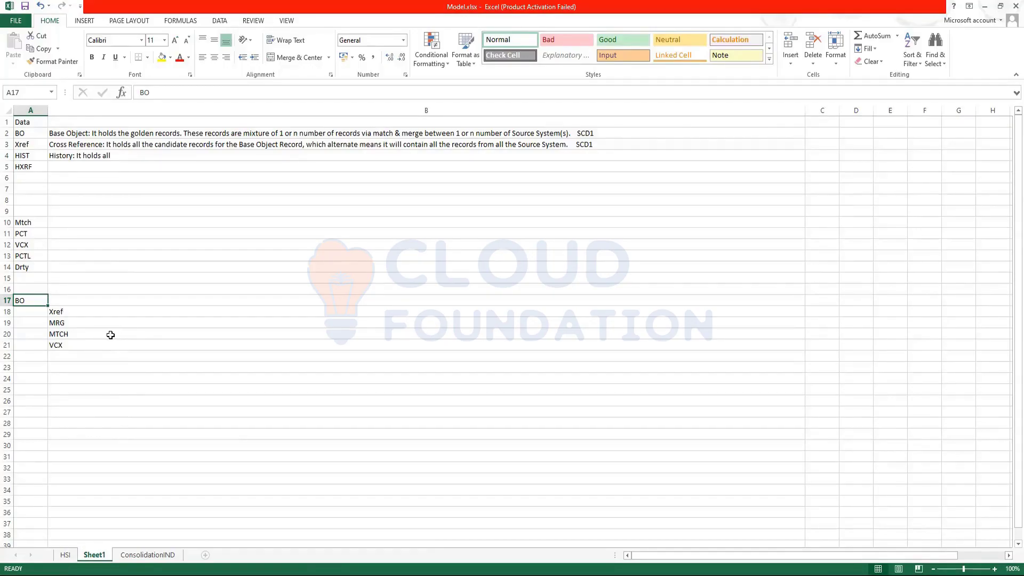
drag(27, 219, 107, 356)
key(Delete)
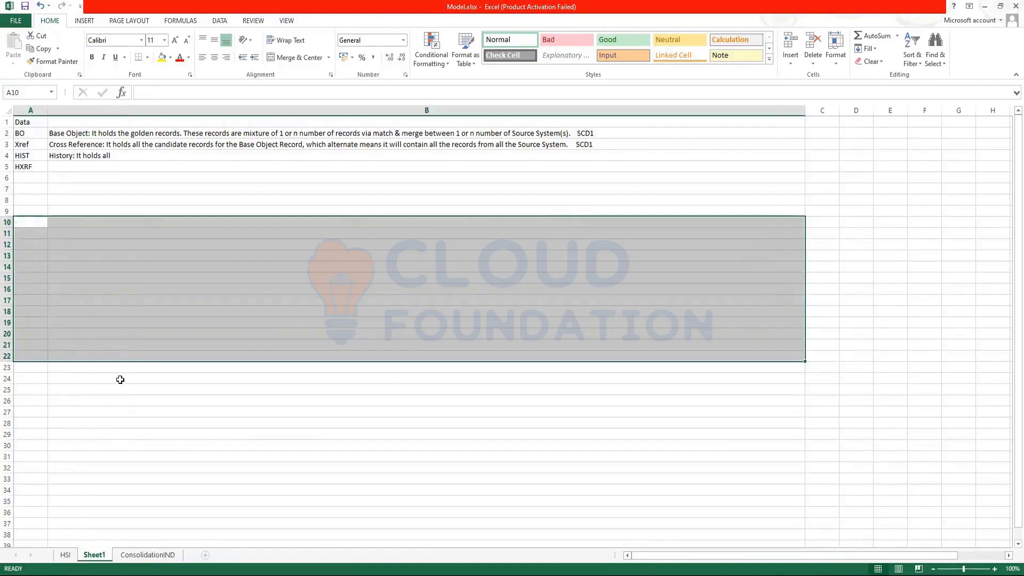
click(120, 379)
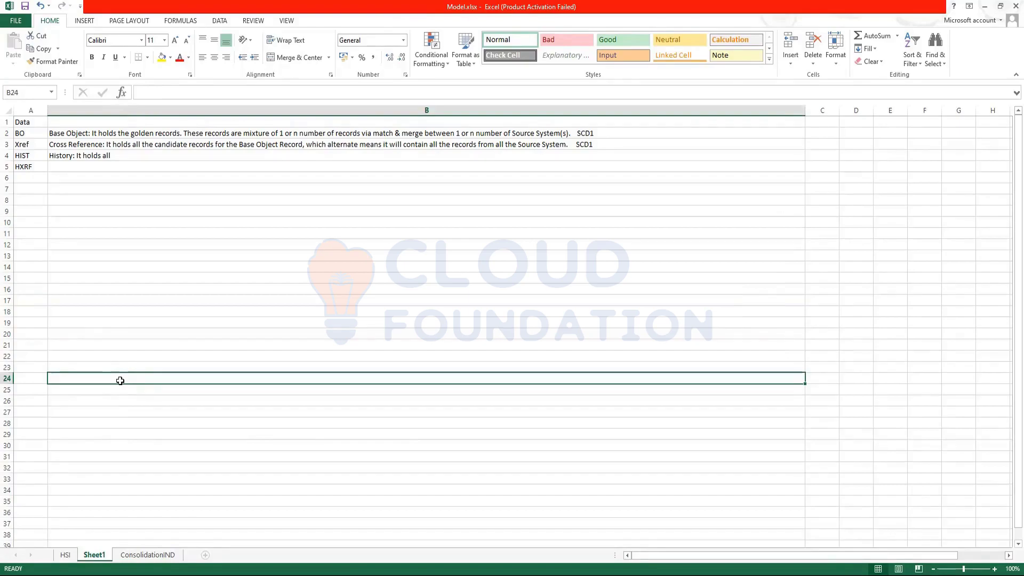
Enter the label State in cell A11 and the values Active, Pending, Soft Delete, Purge together in cell B11
click(42, 233)
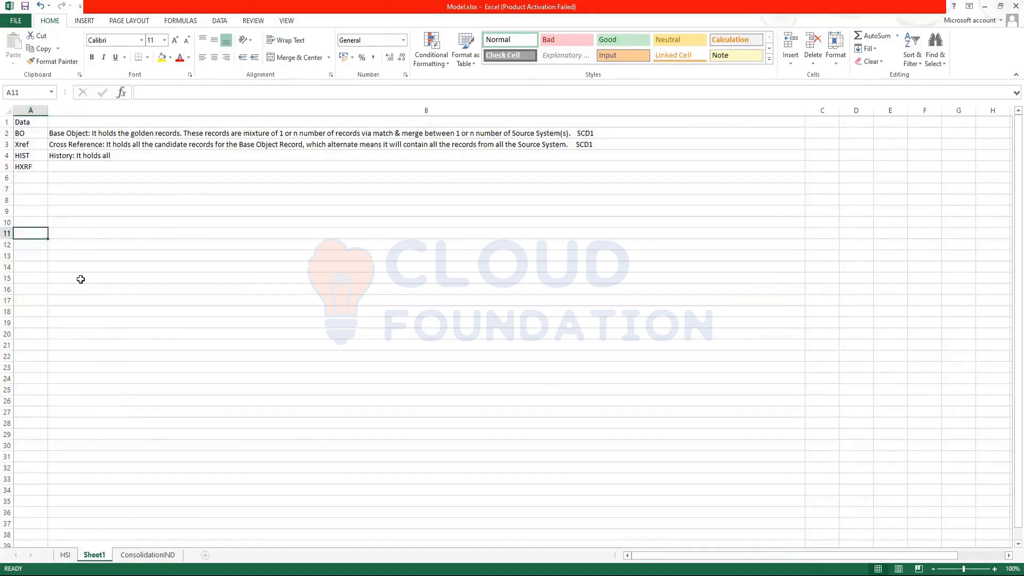
text(State)
key(Tab)
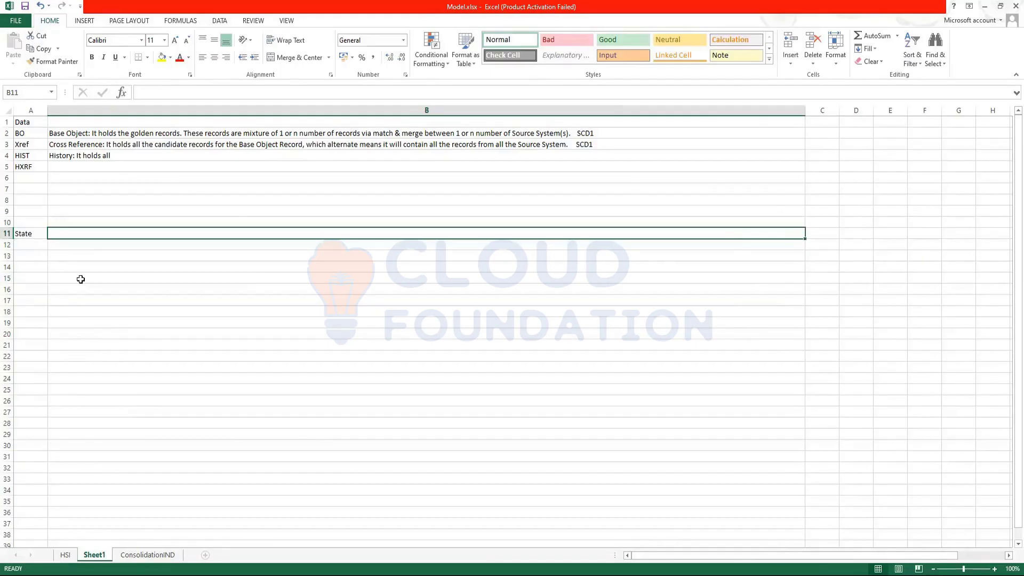
text(Ac)
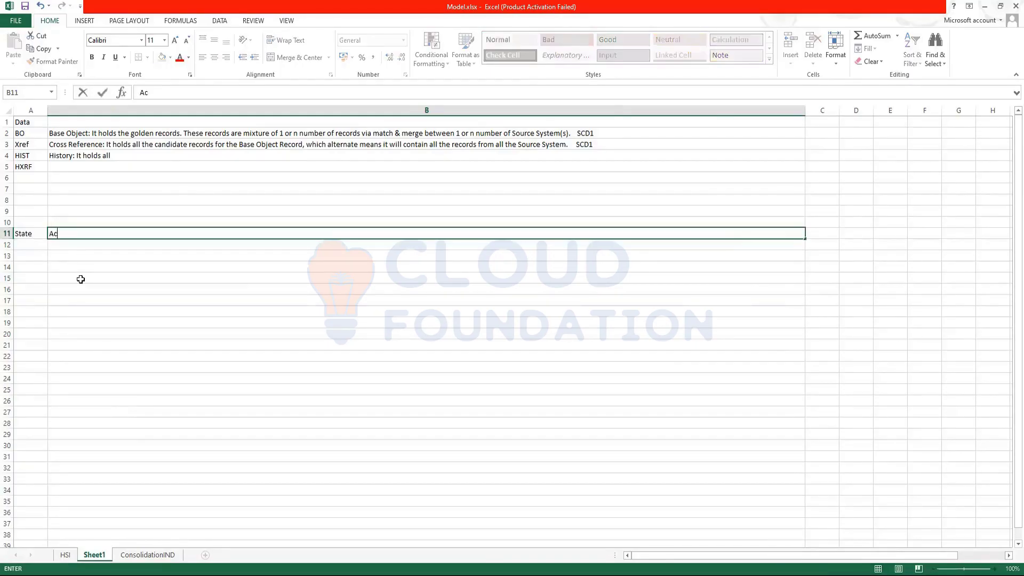
text(tive, Pending, Sof)
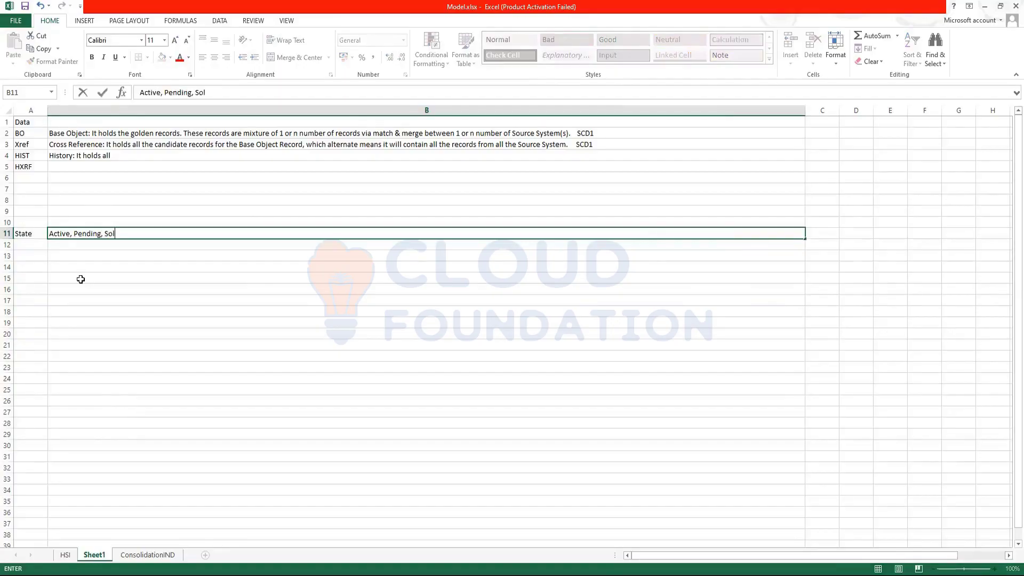
text(t Delete, Purge)
click(123, 244)
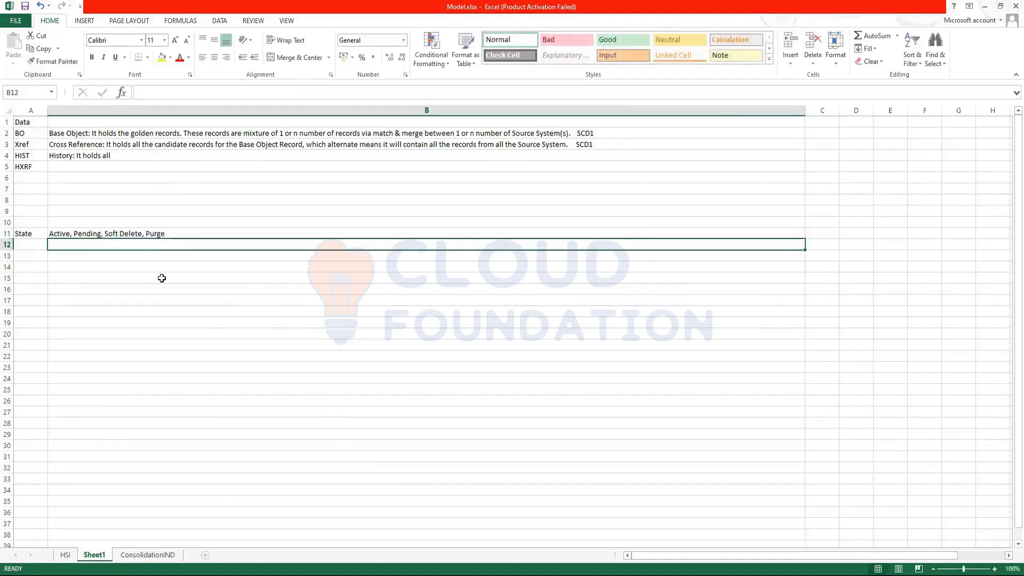
click(65, 233)
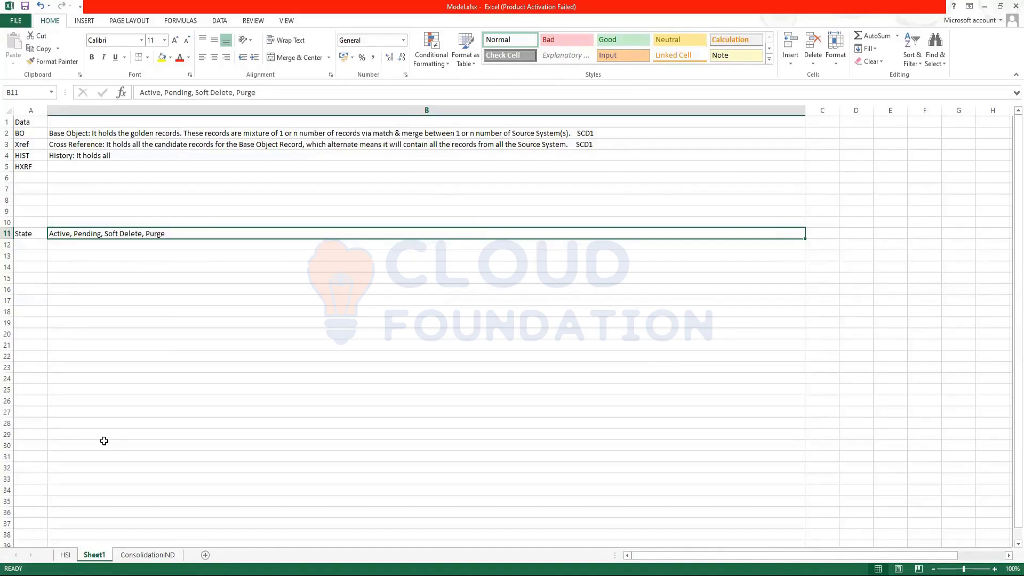
Enter the record events created and Update in cells A15 and A16
click(47, 278)
text(creatte)
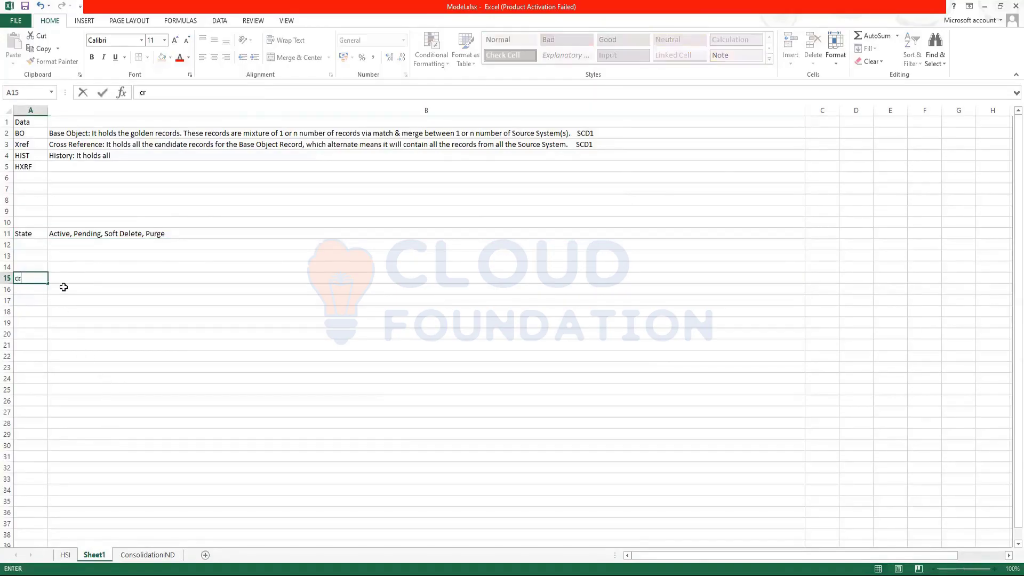
key(BackSpace)
key(BackSpace)
text(ed)
key(Return)
text(Update)
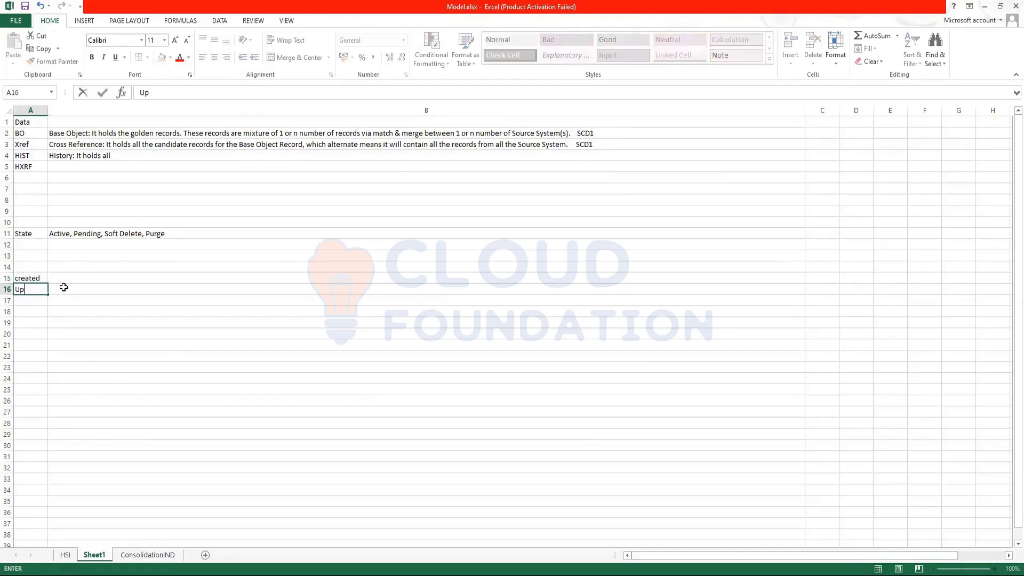
key(Return)
Enter Softdelted in cell A18 and the note "When it will go into pending" in cell A19
key(Return)
text(S)
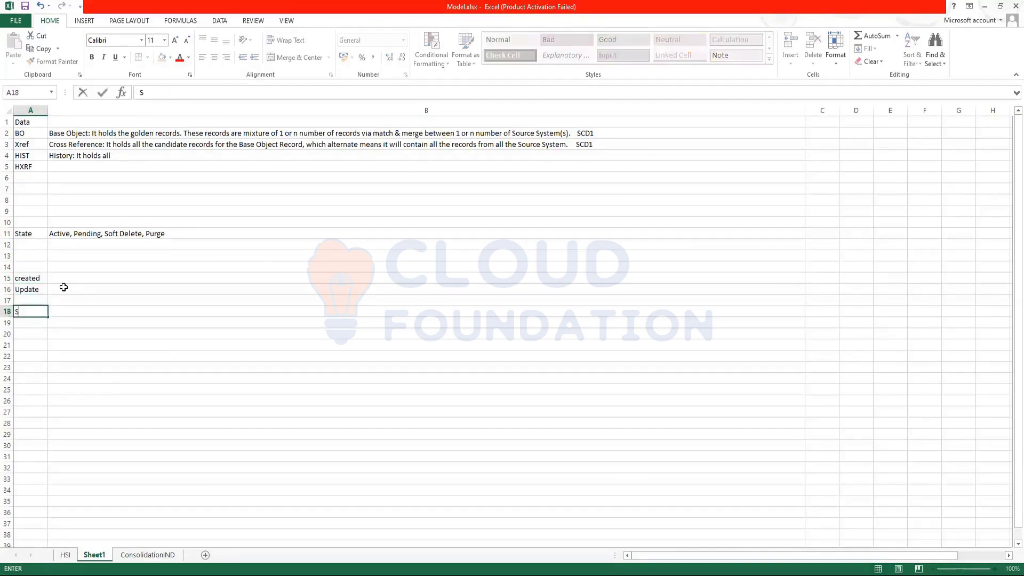
text(oftdelte)
text(d)
key(Return)
text(When it w)
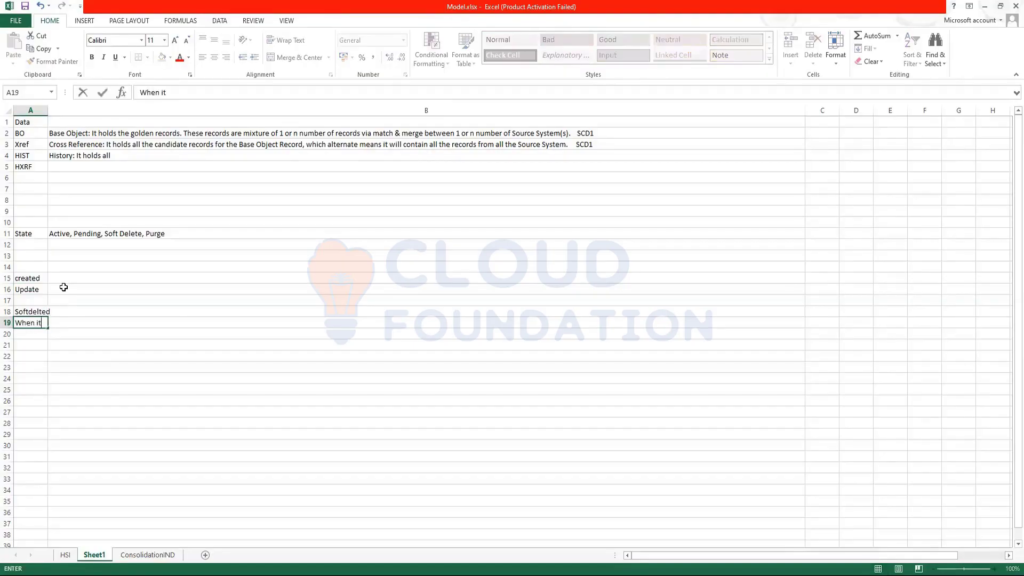
key(BackSpace)
key(BackSpace)
text(will gop)
key(BackSpace)
text(into pending)
key(Return)
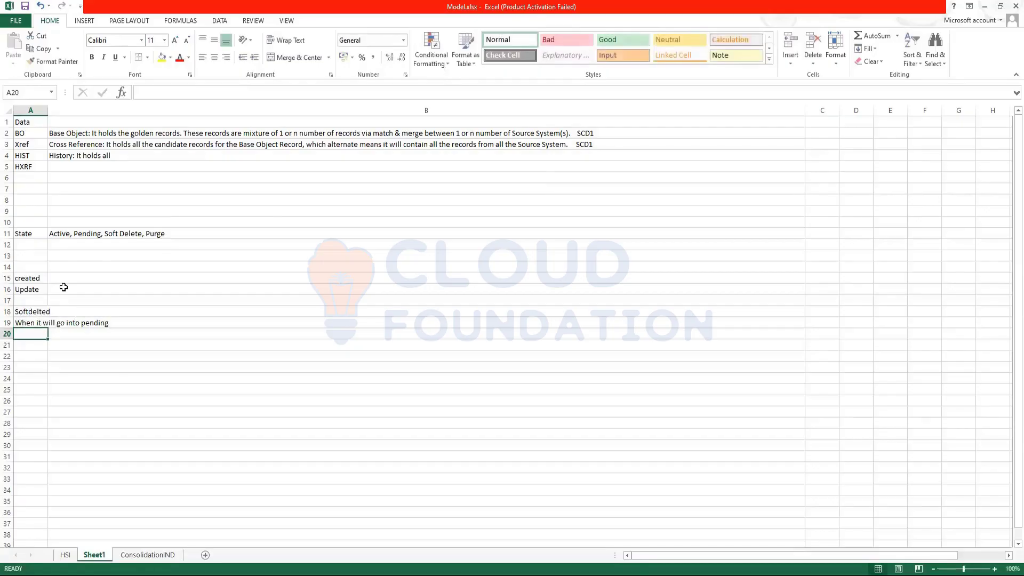
Enter Purge in cell A21, two rows below the pending note, and select the Softdelted cell
key(Return)
text(Pu)
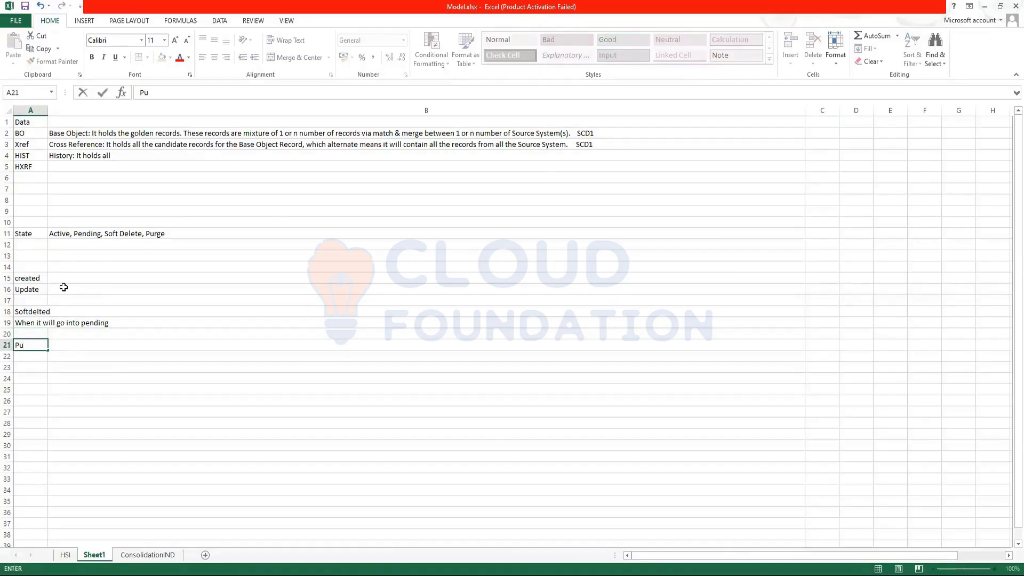
text(rge)
click(73, 299)
click(31, 313)
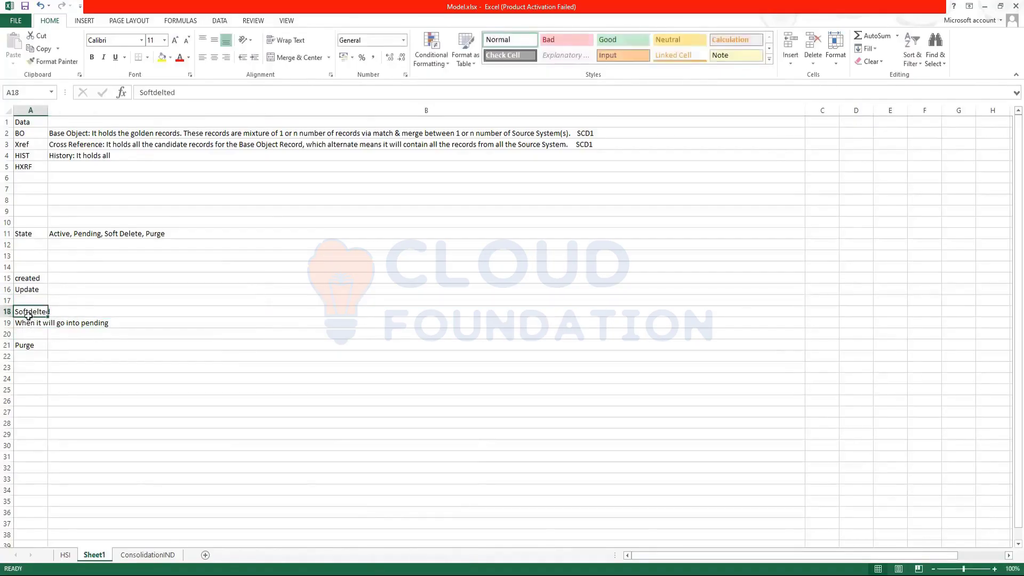
Correct the Softdelted label in cell A18 so it reads Soft Deleted
double_click(30, 312)
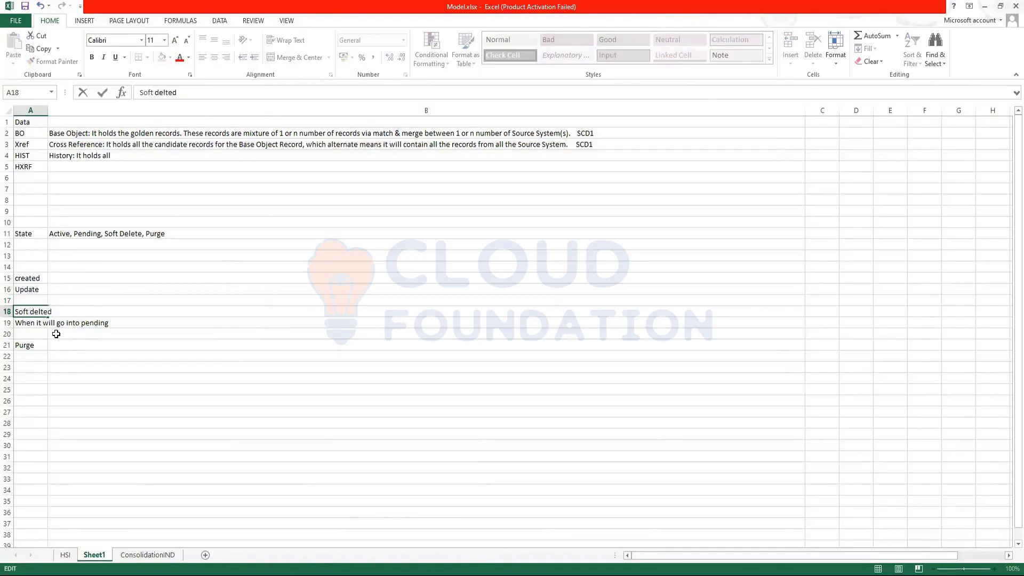
key(Delete)
text(D)
click(71, 353)
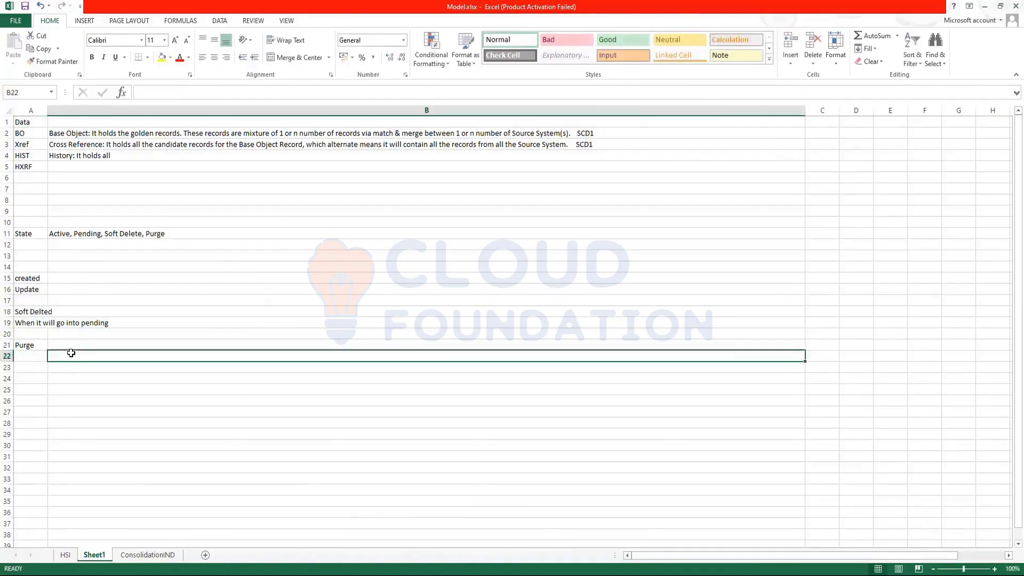
click(43, 312)
double_click(43, 312)
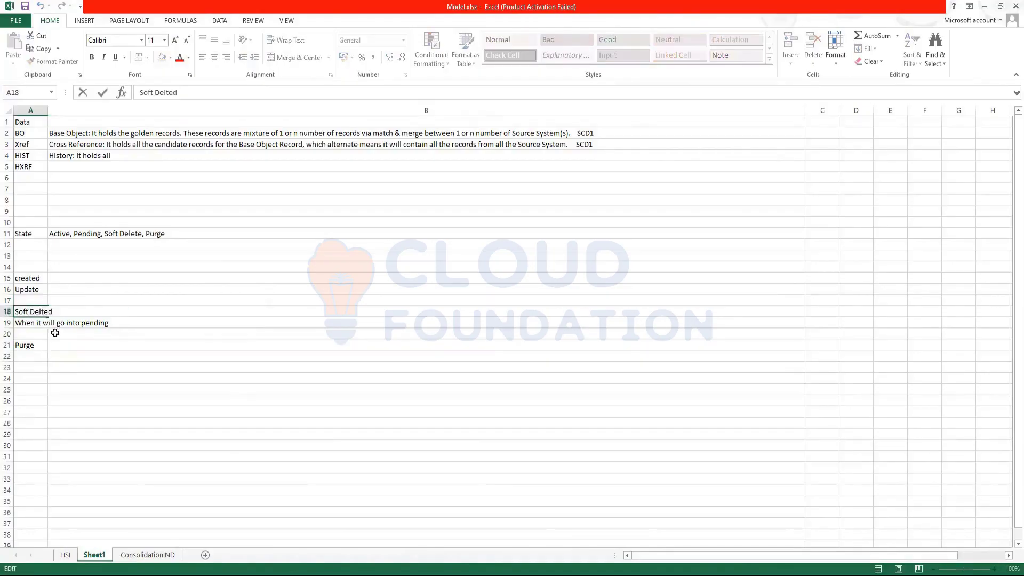
text(e)
click(104, 344)
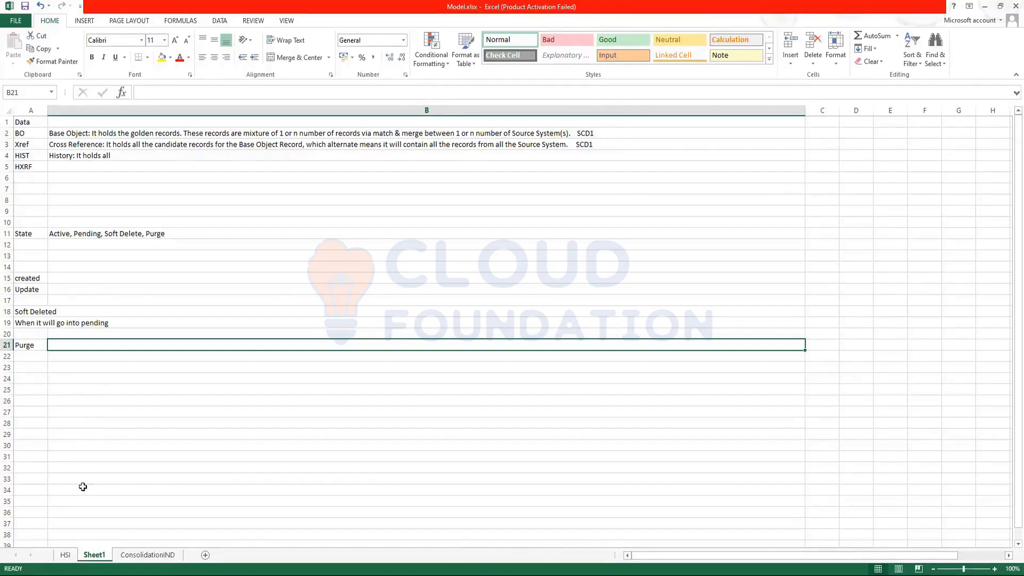
Remove the leading 1 from the label in cell B3 of the HSI sheet so it reads HUB STATE IND
click(64, 555)
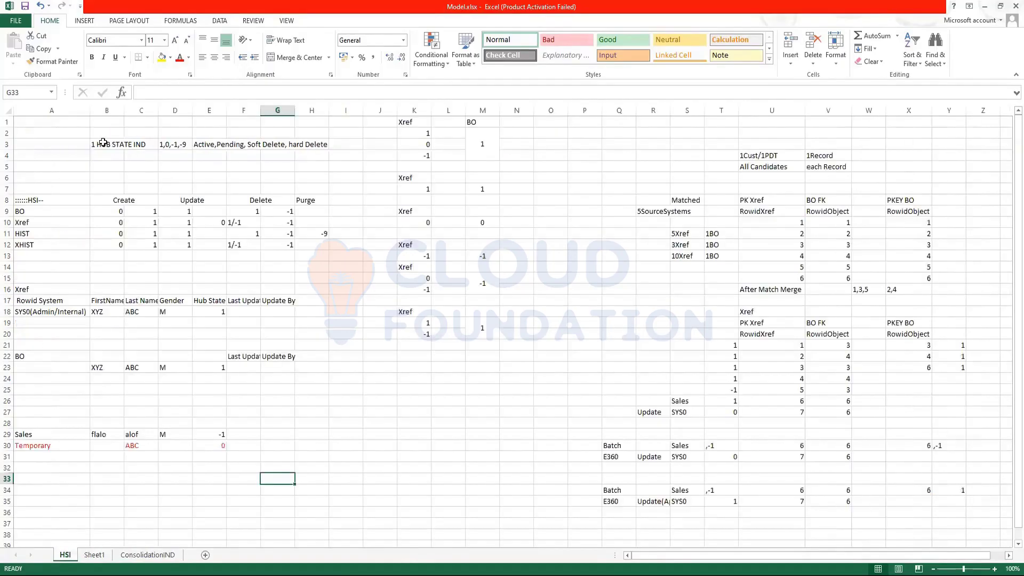
click(103, 143)
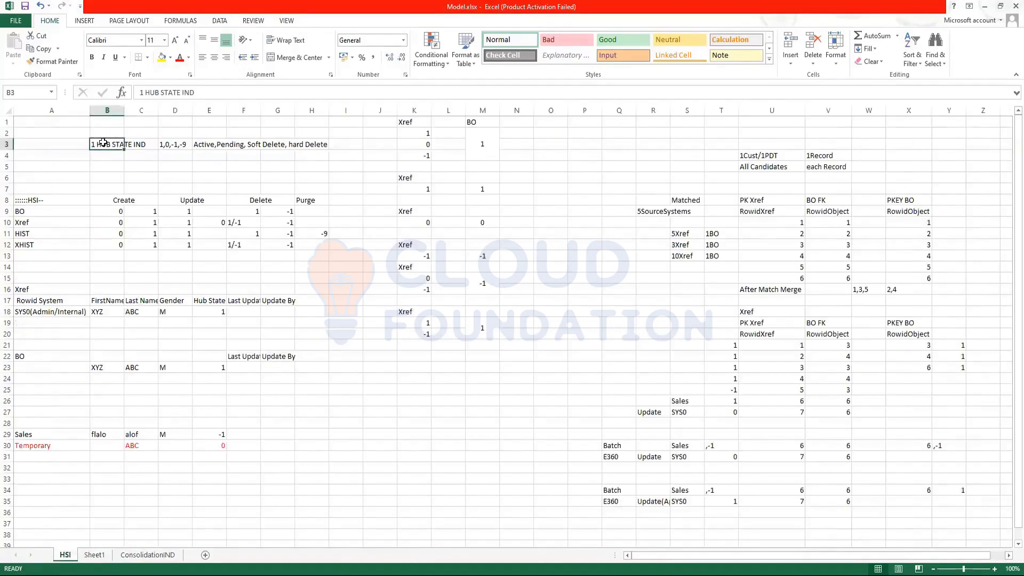
click(140, 92)
key(Delete)
key(Delete)
click(143, 177)
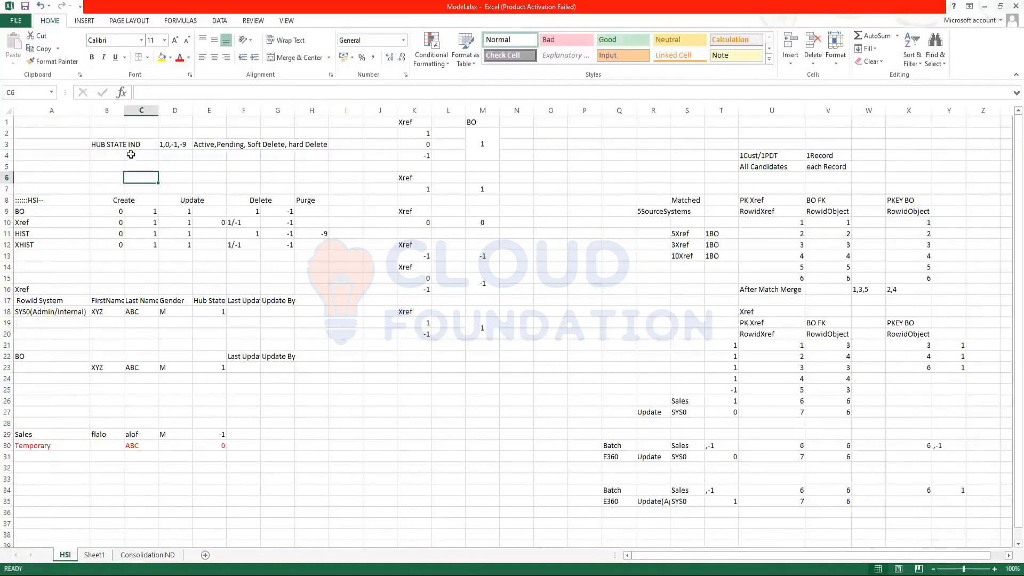
Review the hub state codes in row 3 and append /purge after hard Delete in cell E3
click(173, 146)
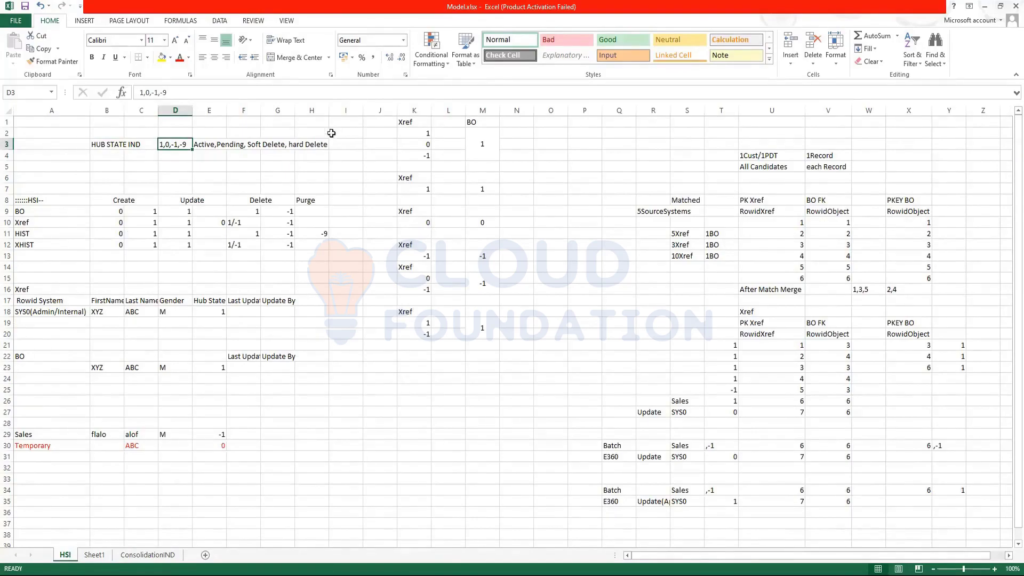
drag(333, 132, 21, 155)
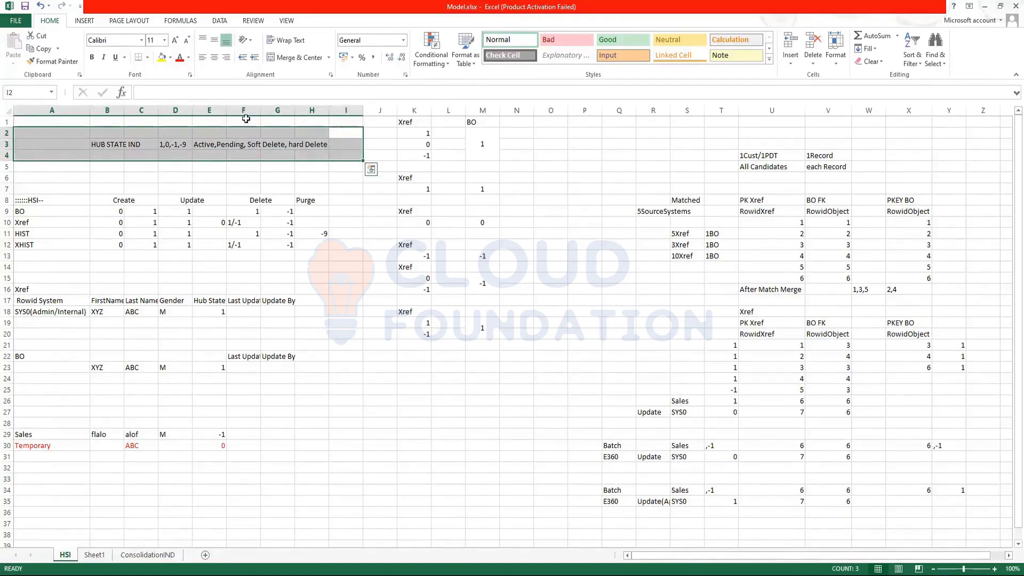
click(163, 147)
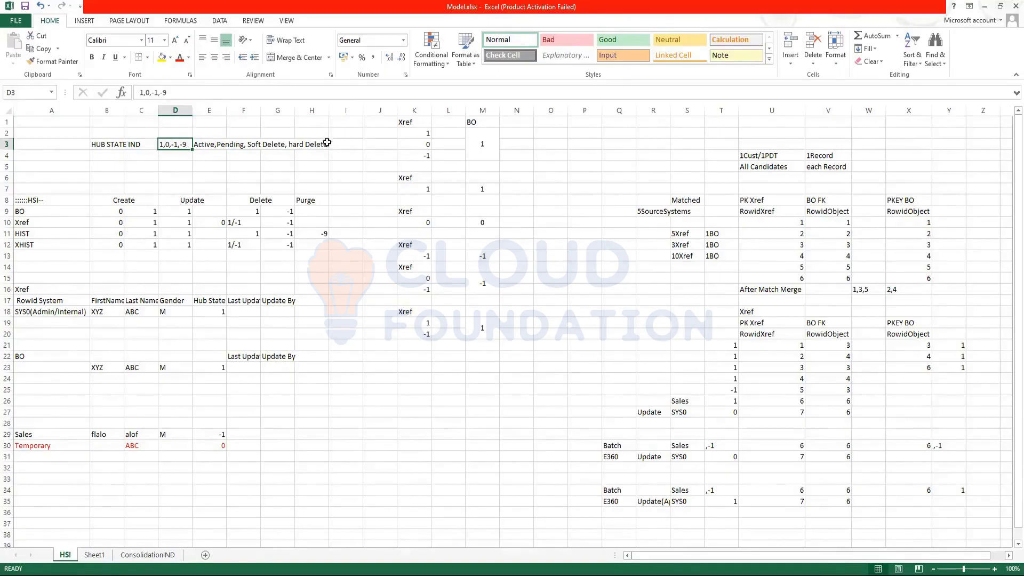
click(223, 146)
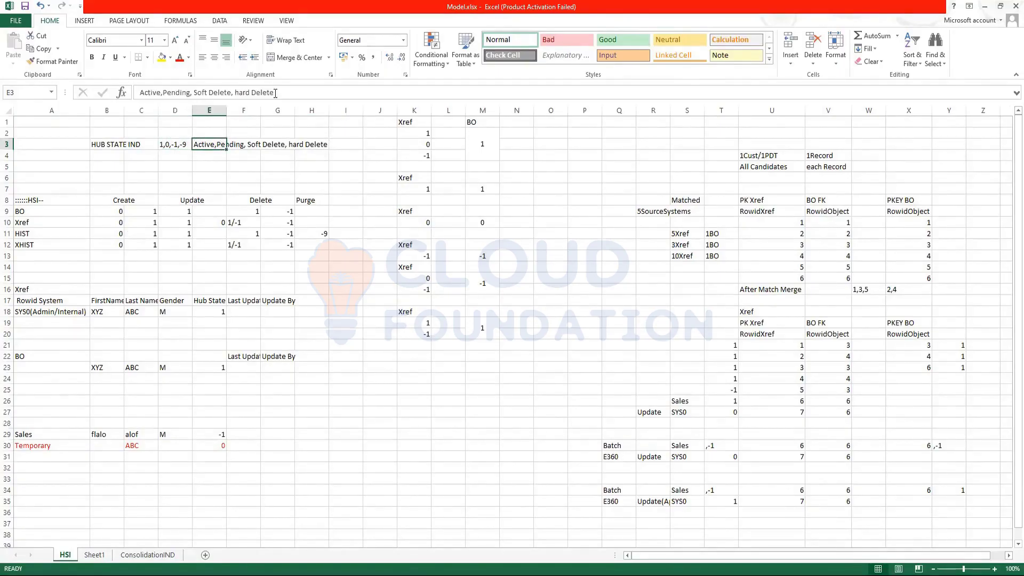
click(276, 93)
text(/)
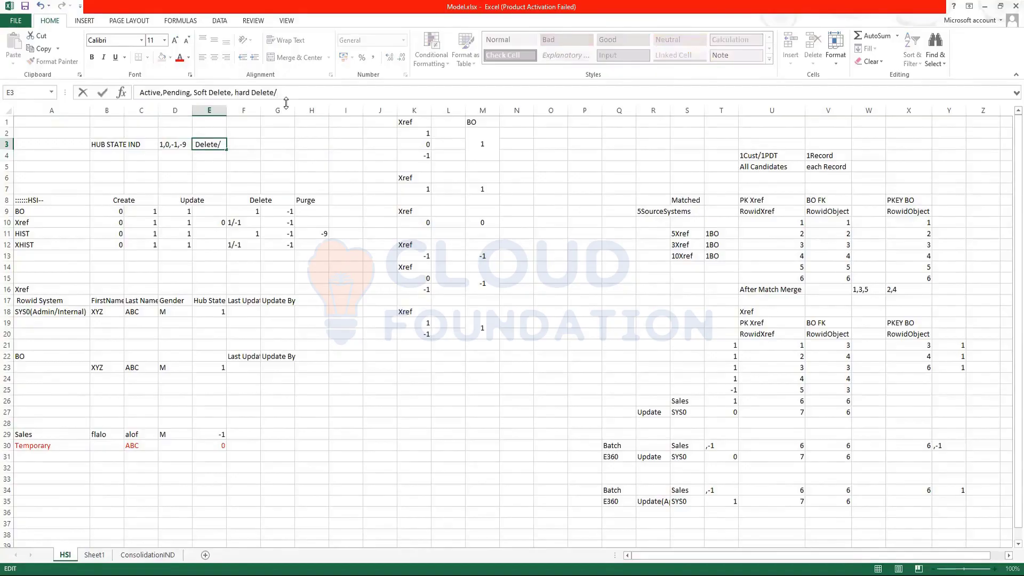
text(u)
key(BackSpace)
text(purge)
click(248, 187)
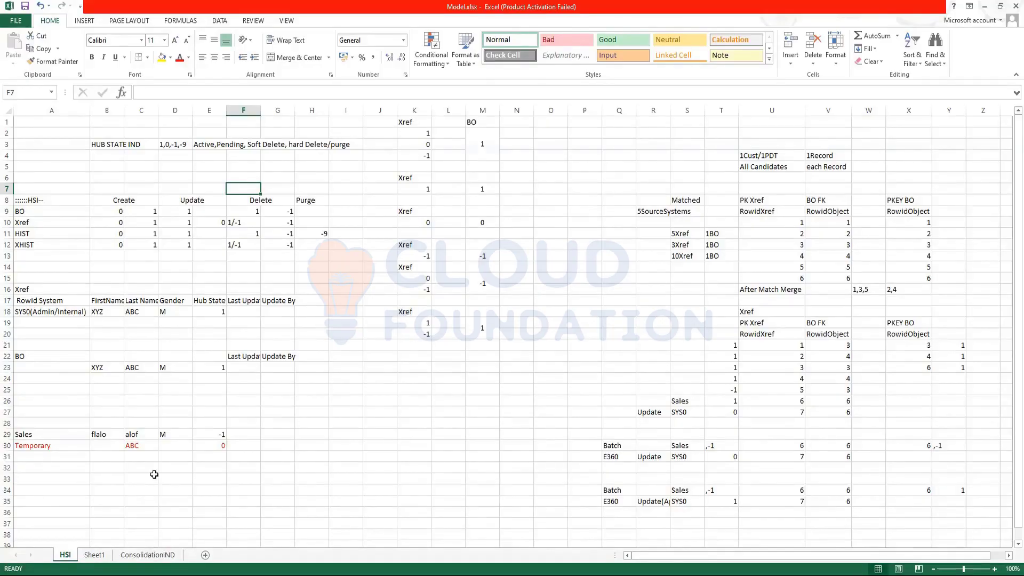
Look at the ConsolidationIND sheet, return to Sheet1 and move HXRF from cell A5 to C3, beside the Xref description
click(152, 554)
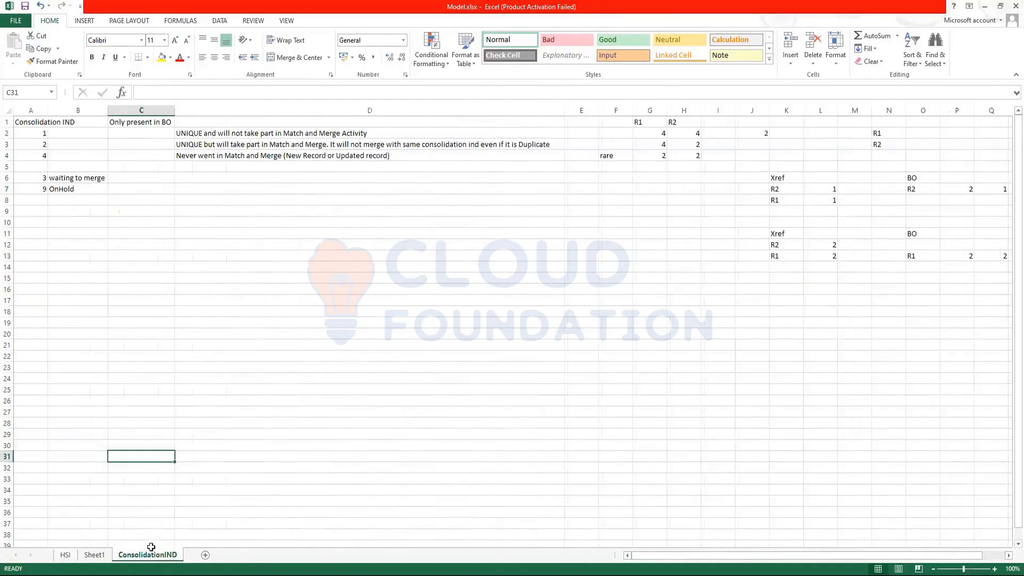
click(95, 554)
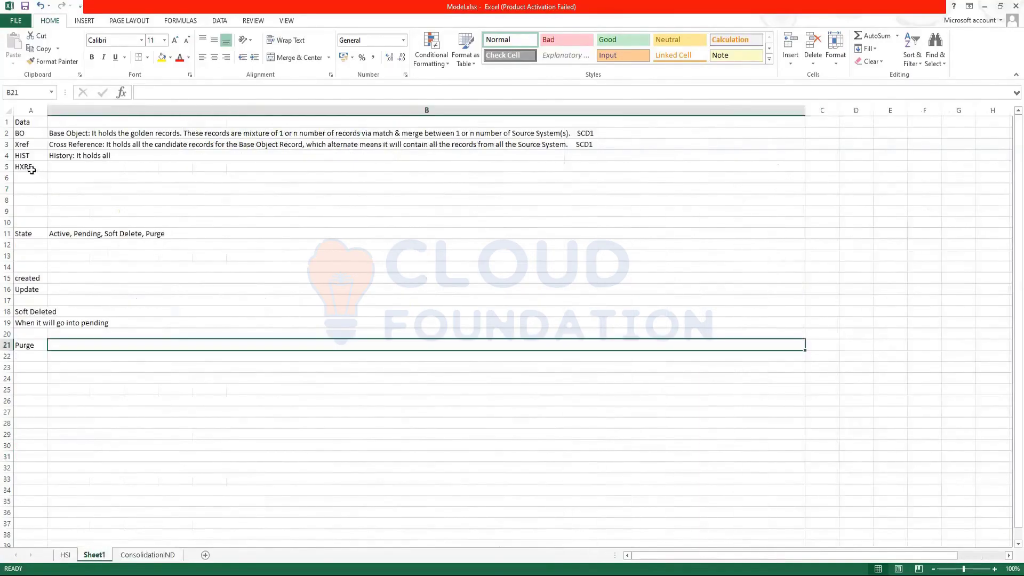
click(53, 169)
click(21, 166)
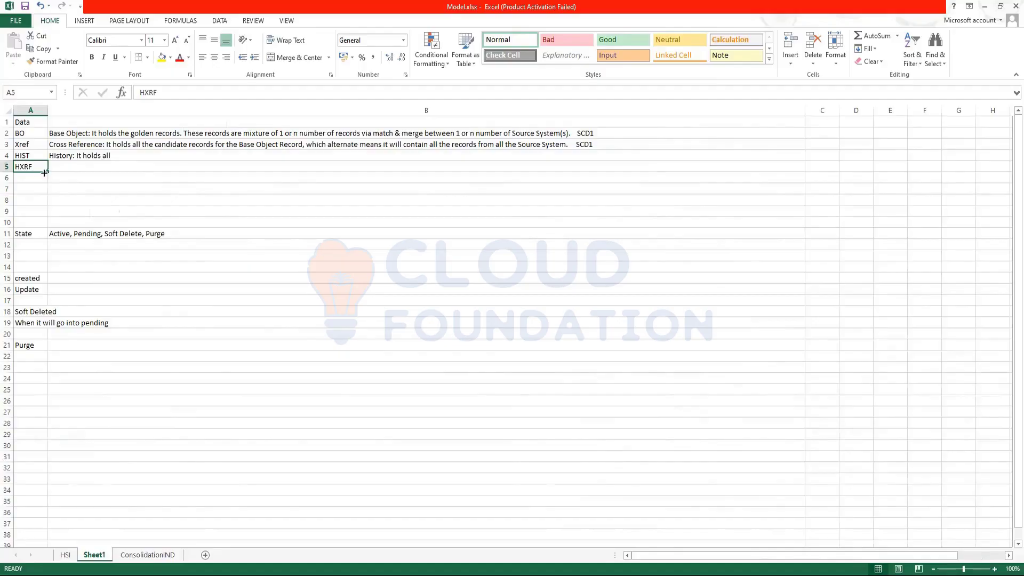
key(ctrl+c)
click(819, 144)
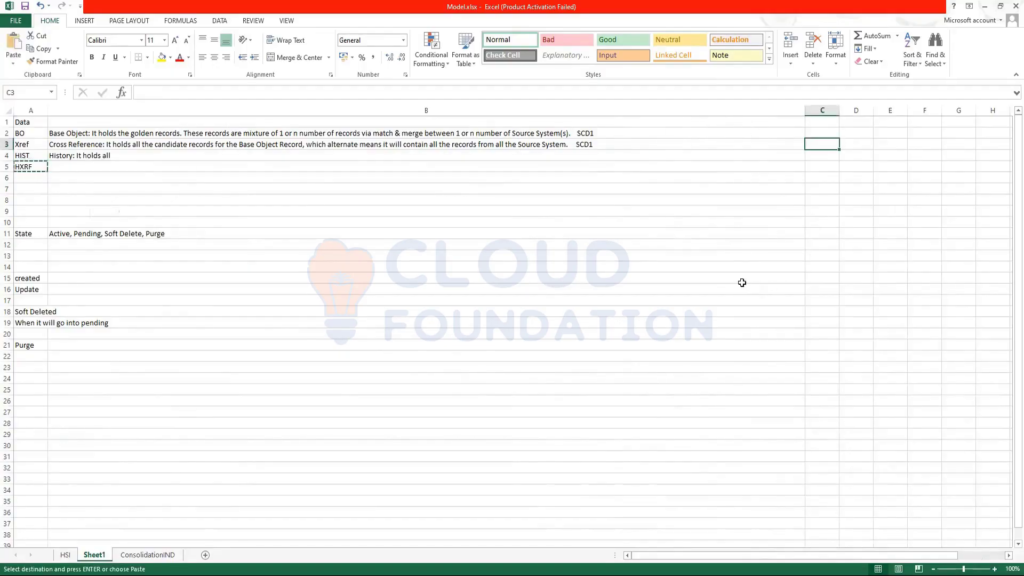
key(ctrl+v)
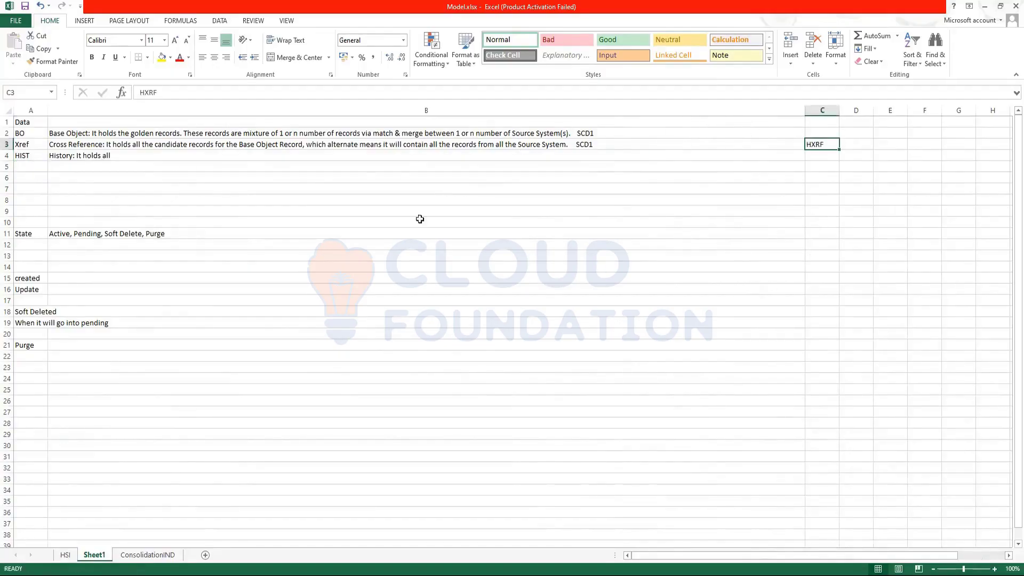
Move HIST from cell A4 to C2, beside the BO description
click(22, 154)
key(ctrl+c)
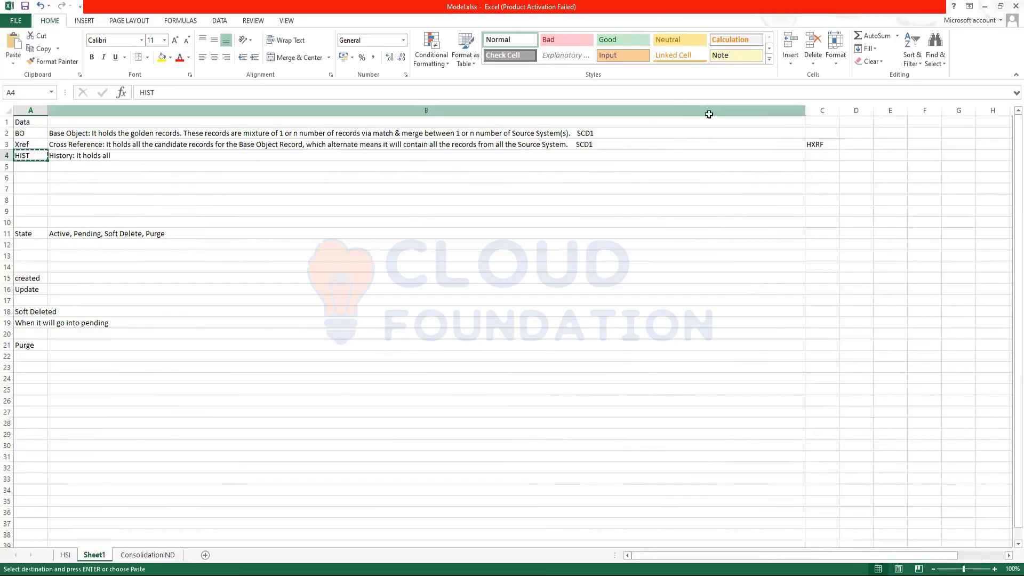
click(824, 133)
key(ctrl+v)
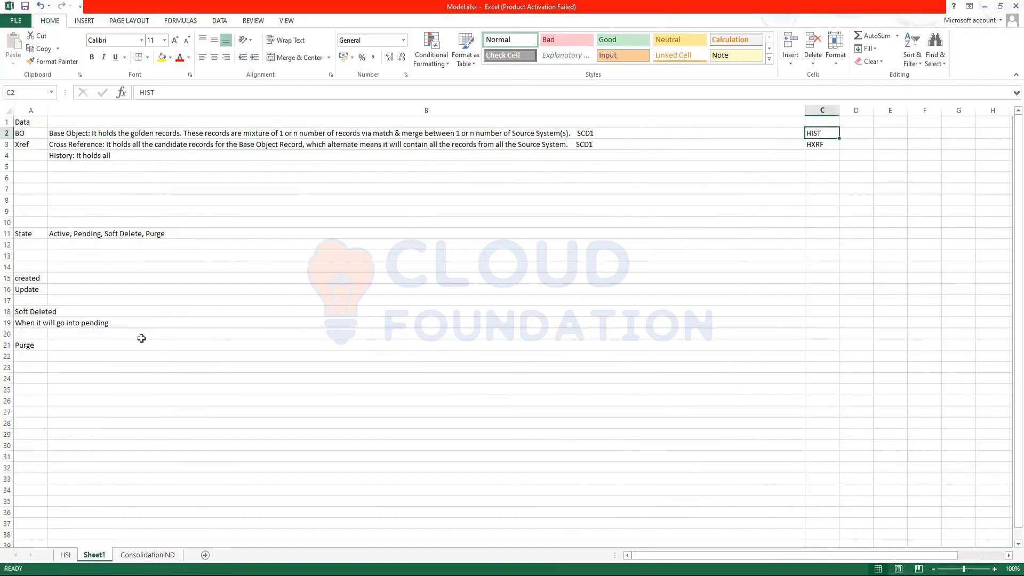
Compare BO with HIST and Xref with HXRF, and narrow column B to just past the SCD1 text
click(35, 136)
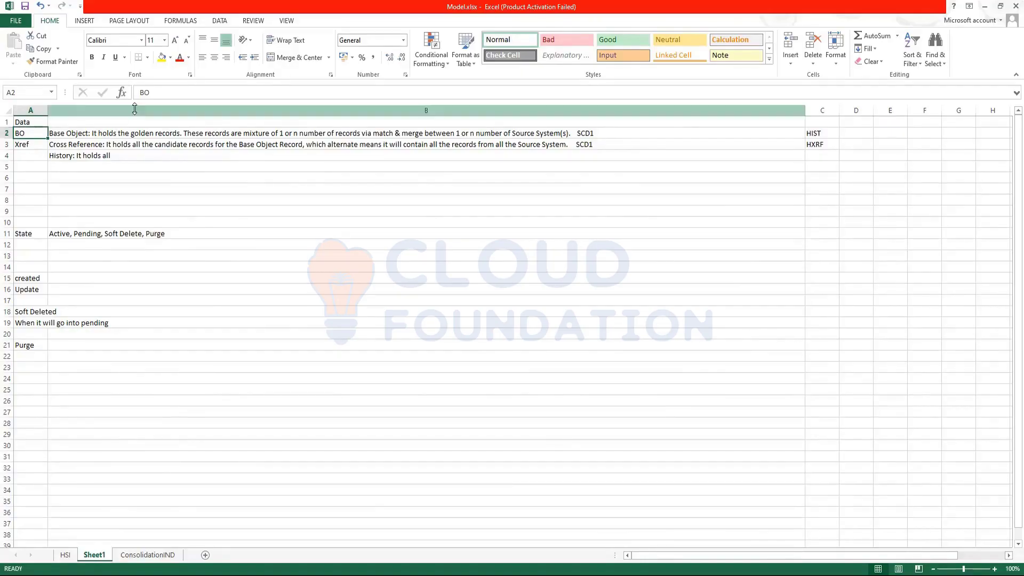
click(813, 133)
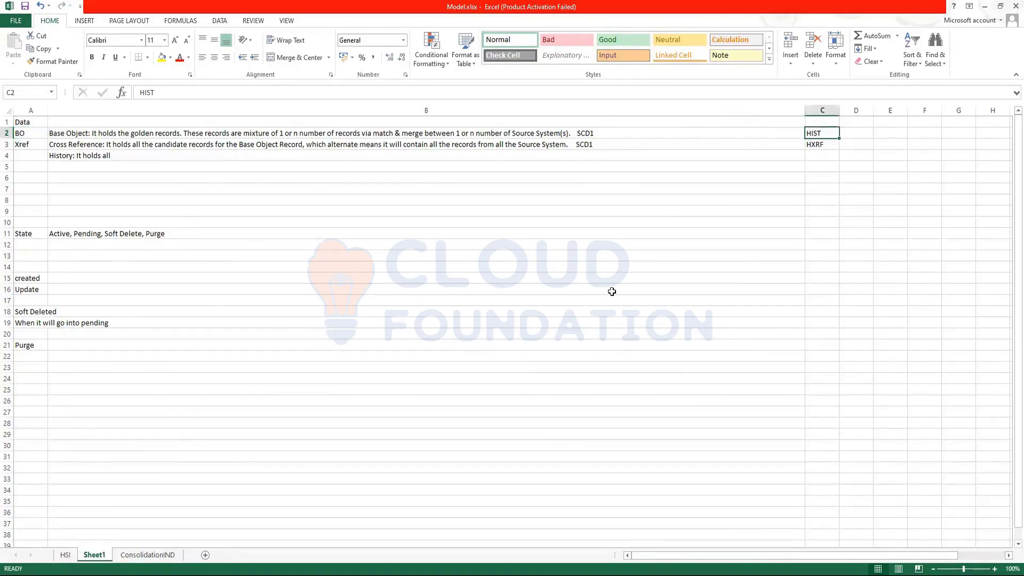
click(23, 145)
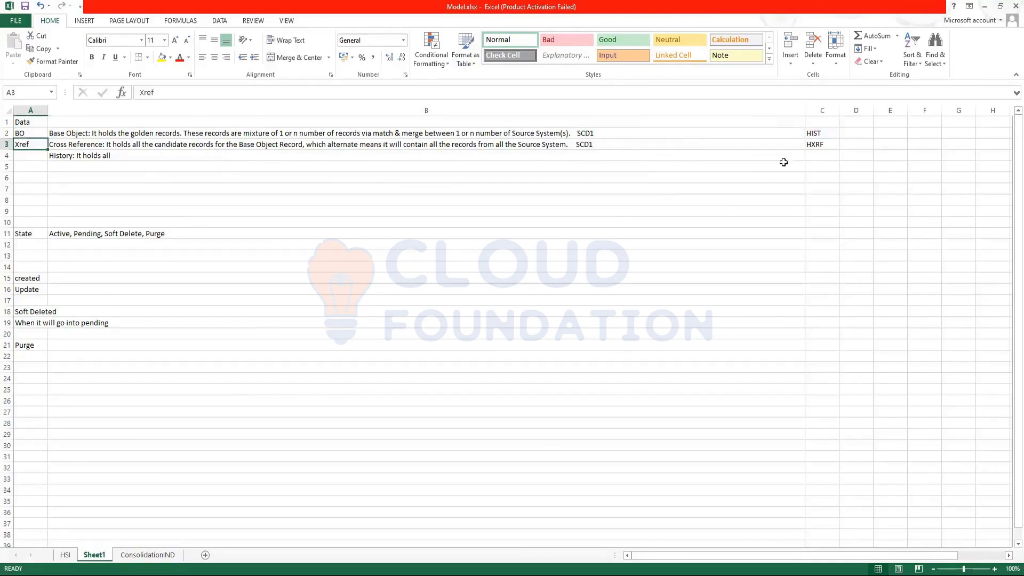
click(814, 148)
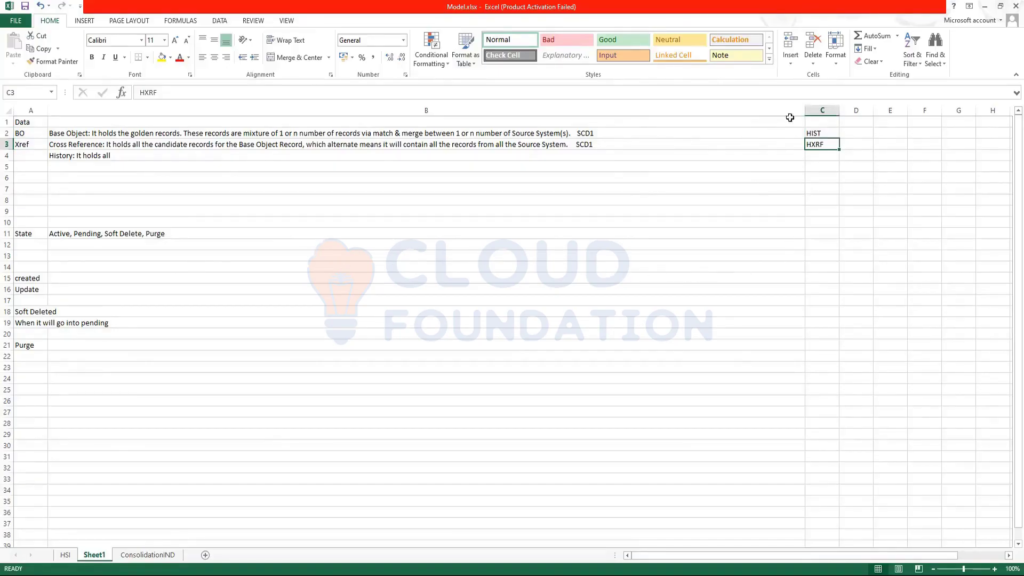
drag(805, 110, 632, 110)
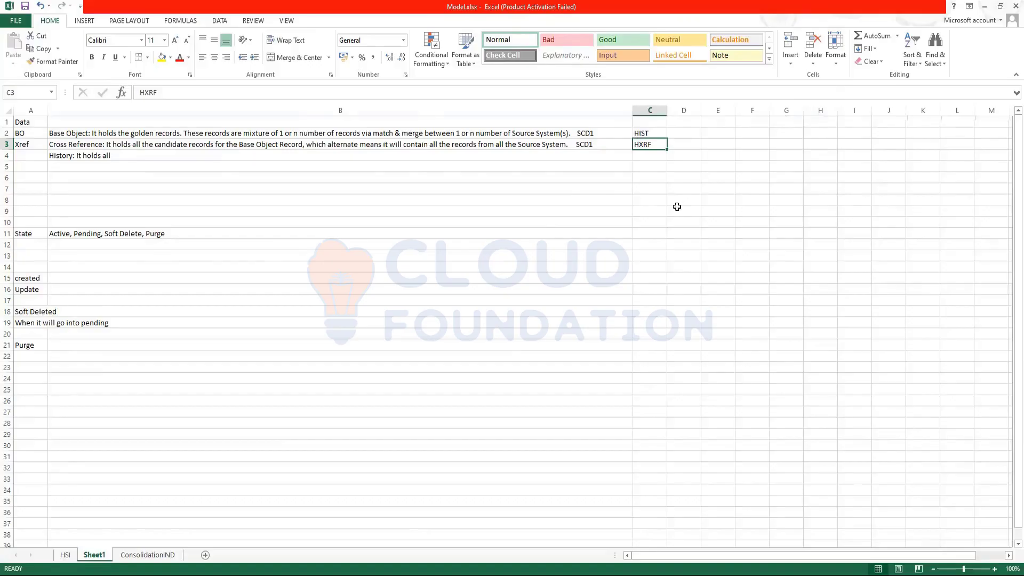
click(647, 134)
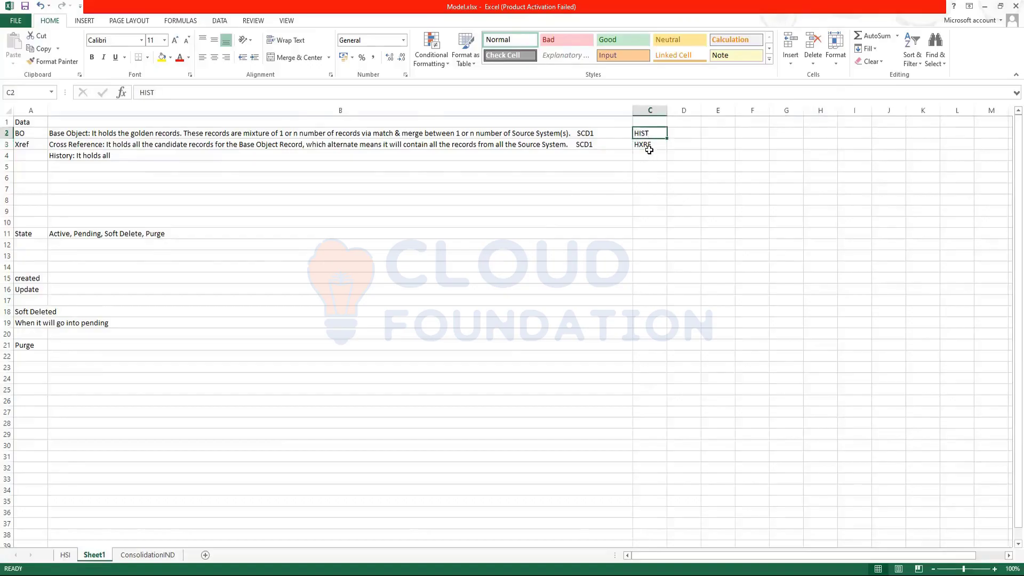
click(648, 145)
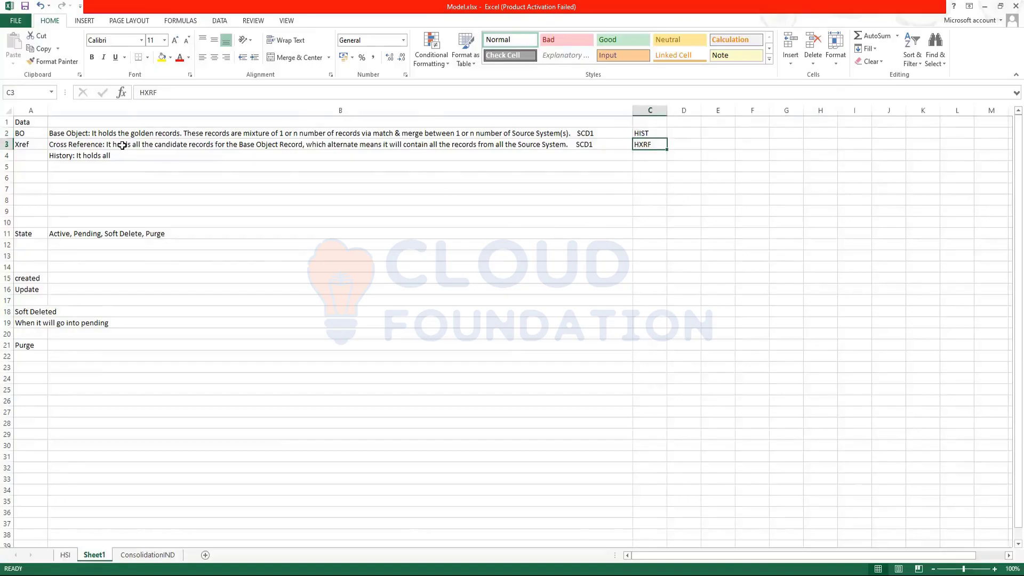
click(37, 131)
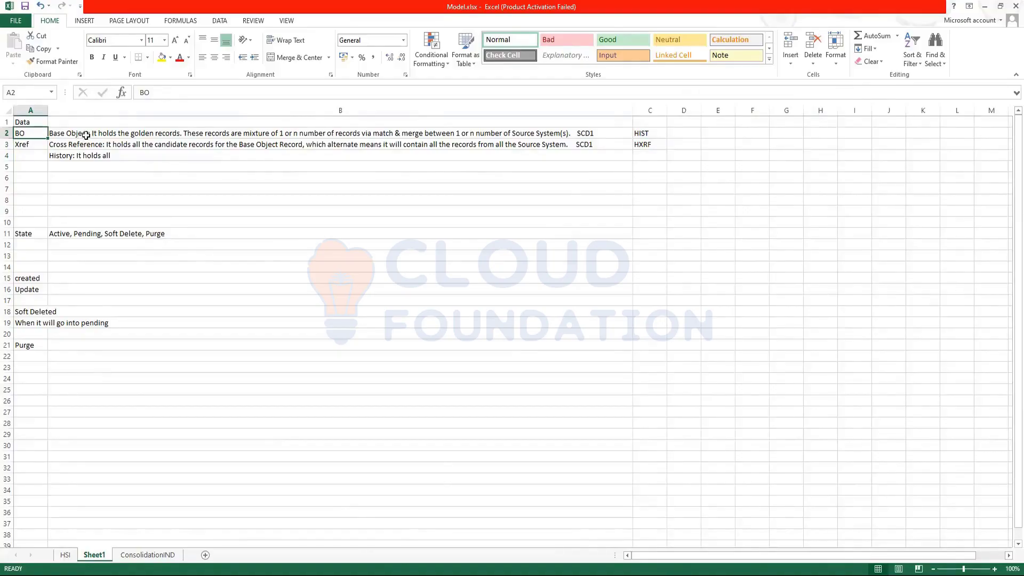
click(85, 134)
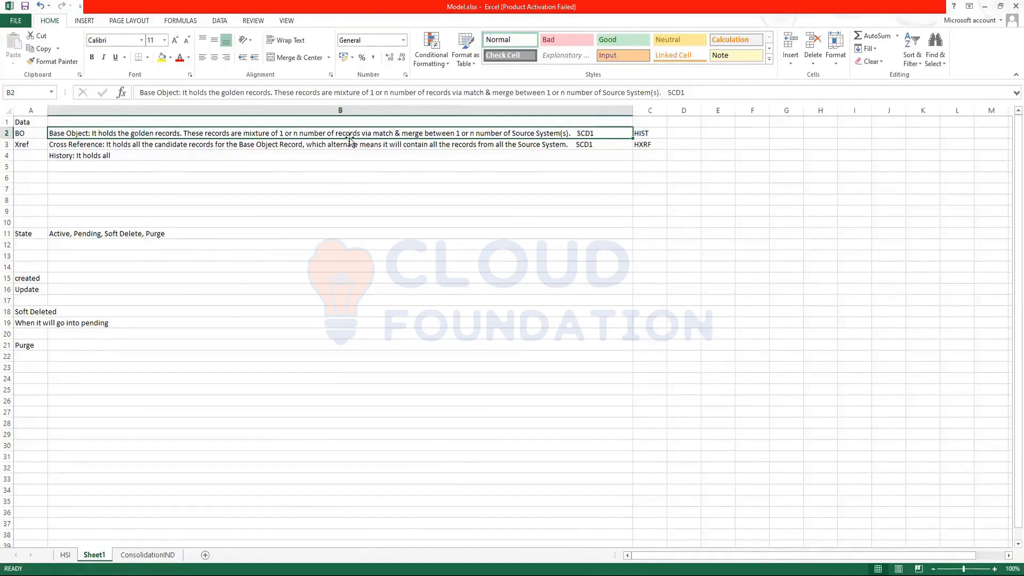
Enter Xref in cell C16 and Xref & BO in cell D16 of the Update row
click(71, 289)
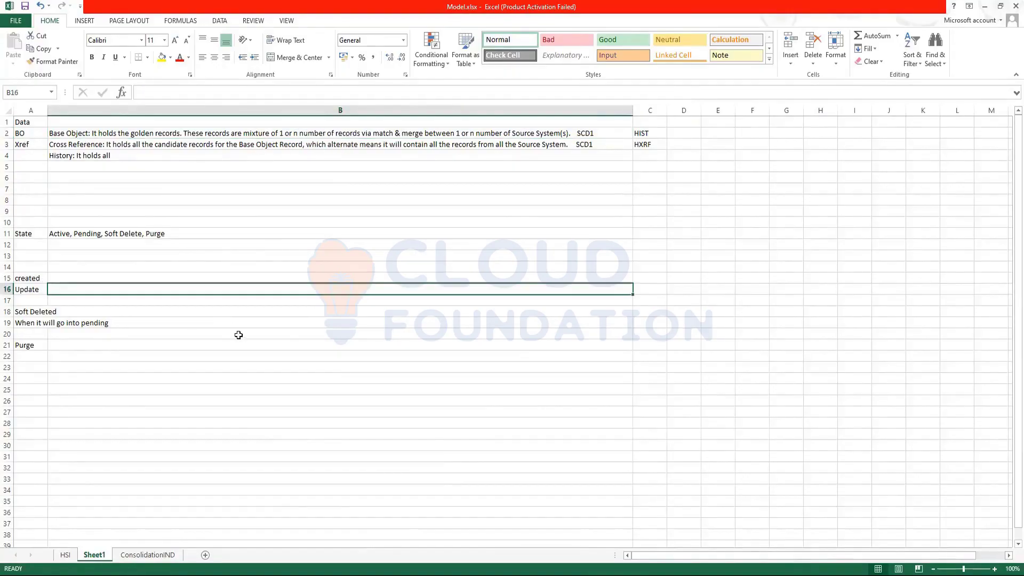
click(640, 290)
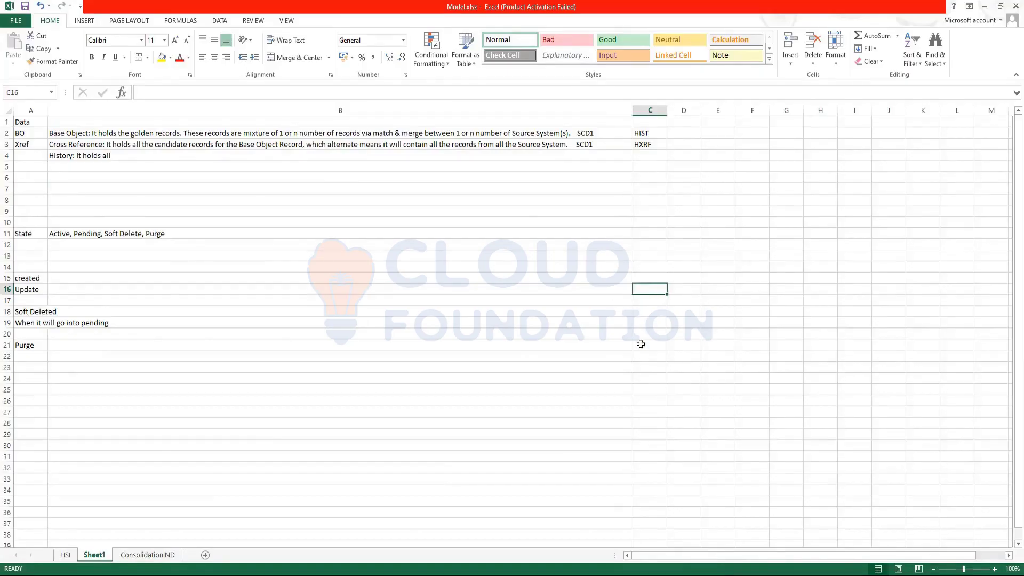
text(Xref)
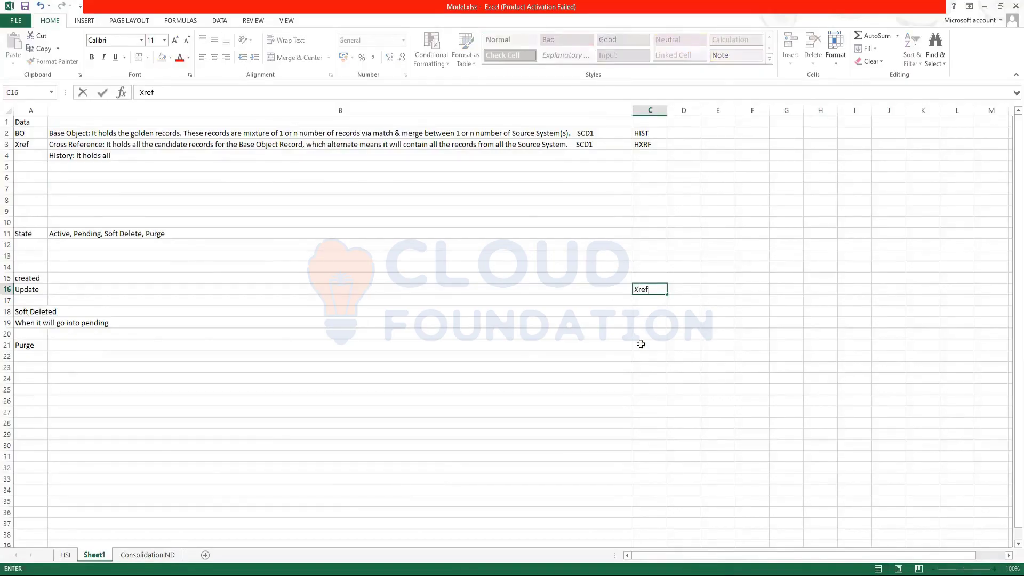
key(Tab)
text(Xref)
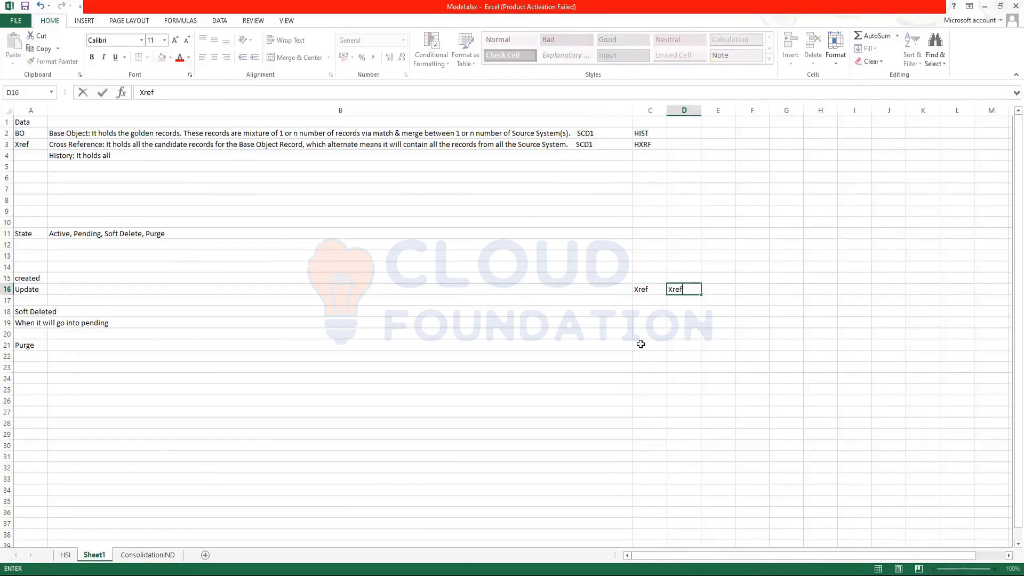
text( &BO)
key(Left)
key(Right)
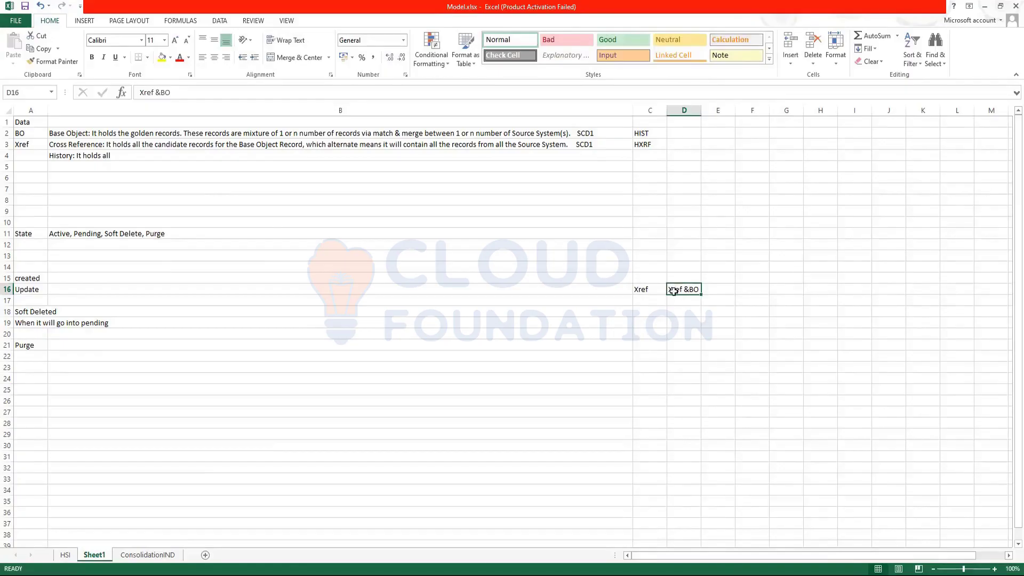
double_click(688, 288)
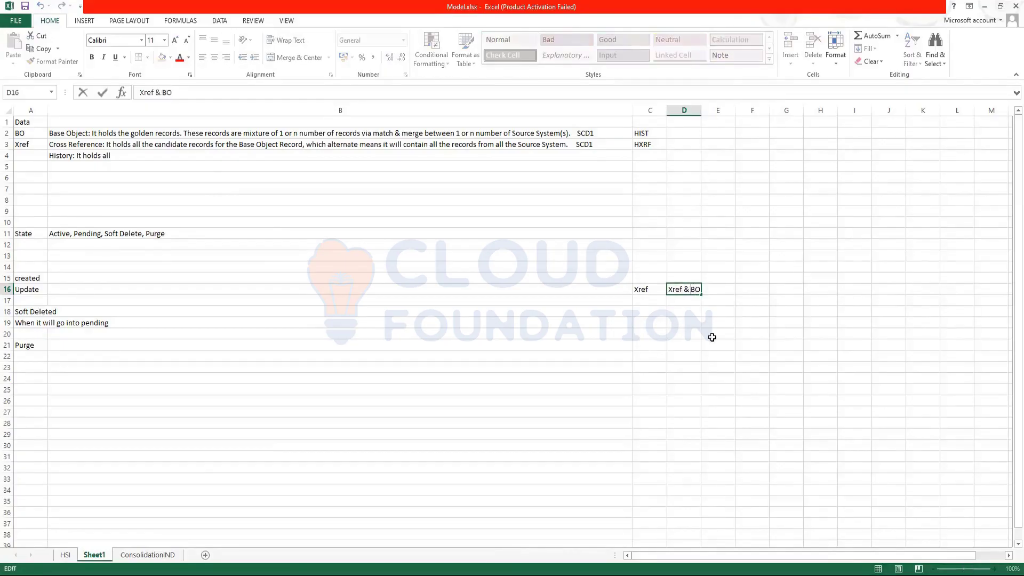
click(712, 337)
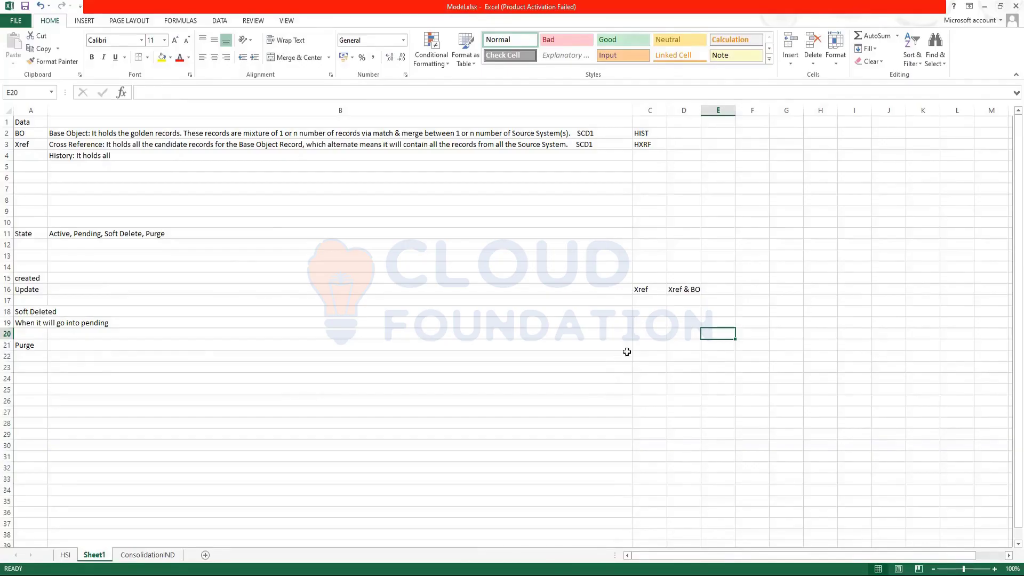
Compare the Xref entry with the Xref & BO entry in the Update row
click(645, 287)
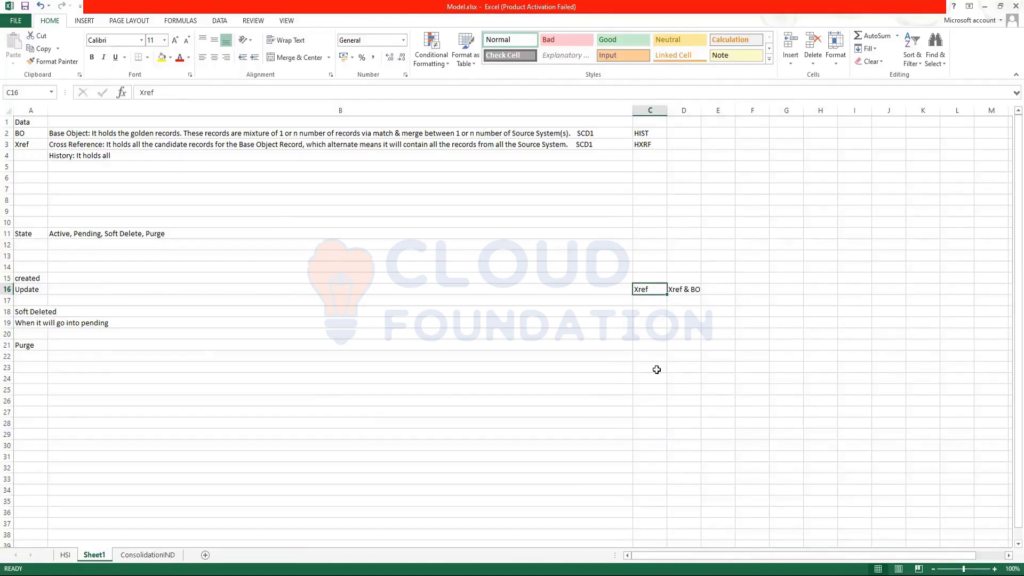
click(688, 289)
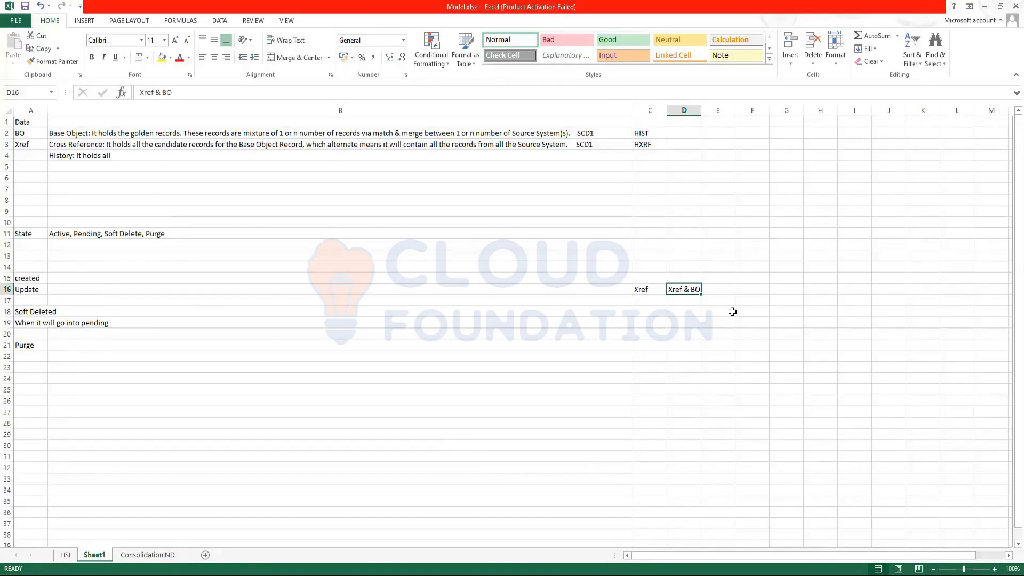
click(652, 291)
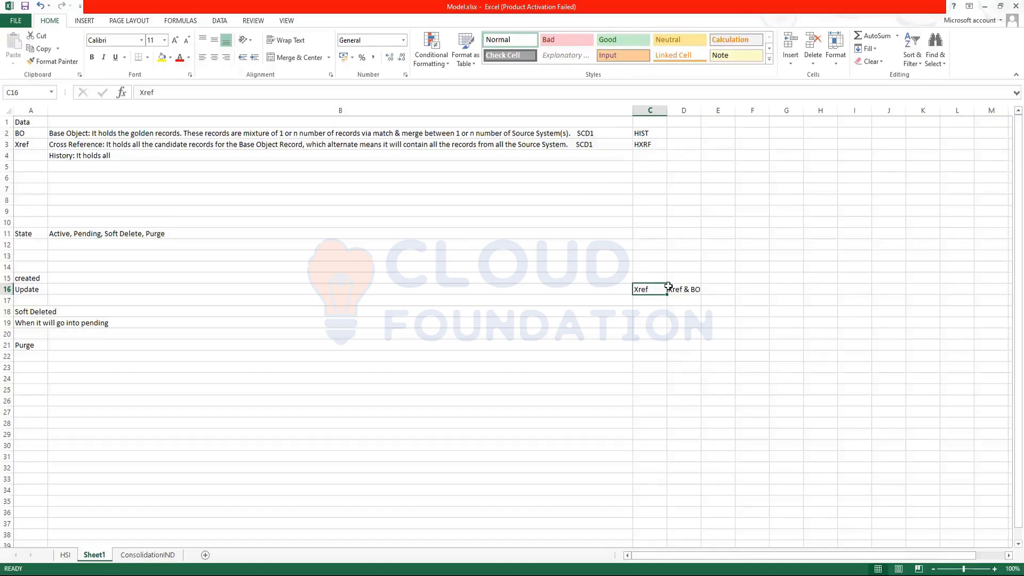
click(689, 288)
click(652, 292)
Enter the label Trust: in cell G15, beside the Update notes
click(791, 277)
click(816, 276)
click(867, 280)
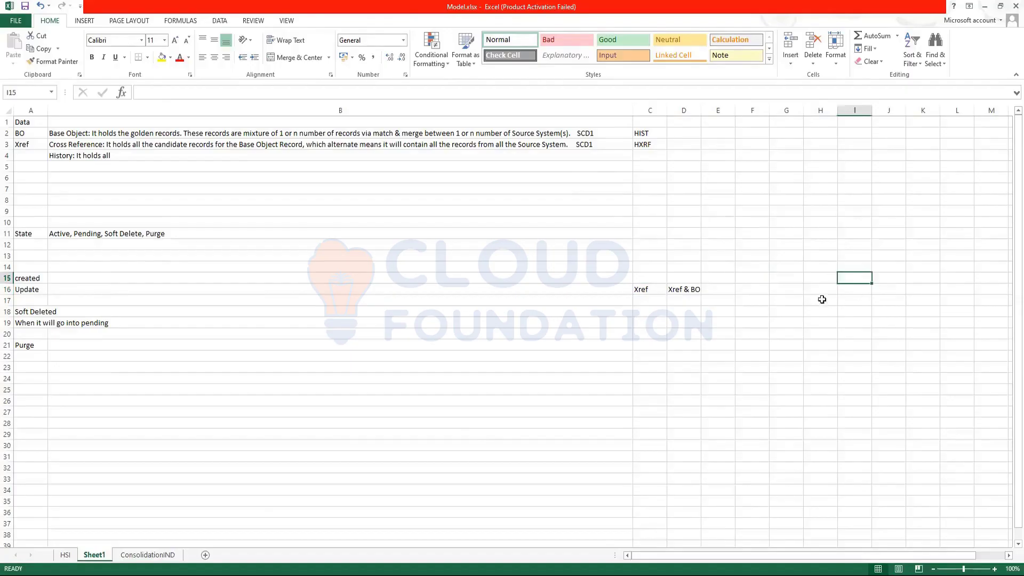
click(798, 279)
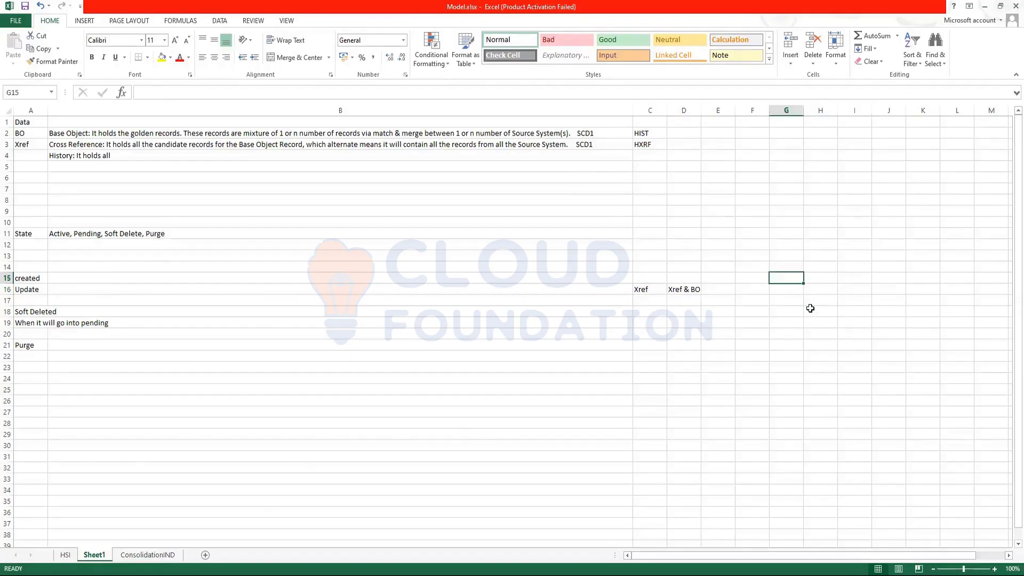
text(Tare)
key(BackSpace)
key(BackSpace)
key(BackSpace)
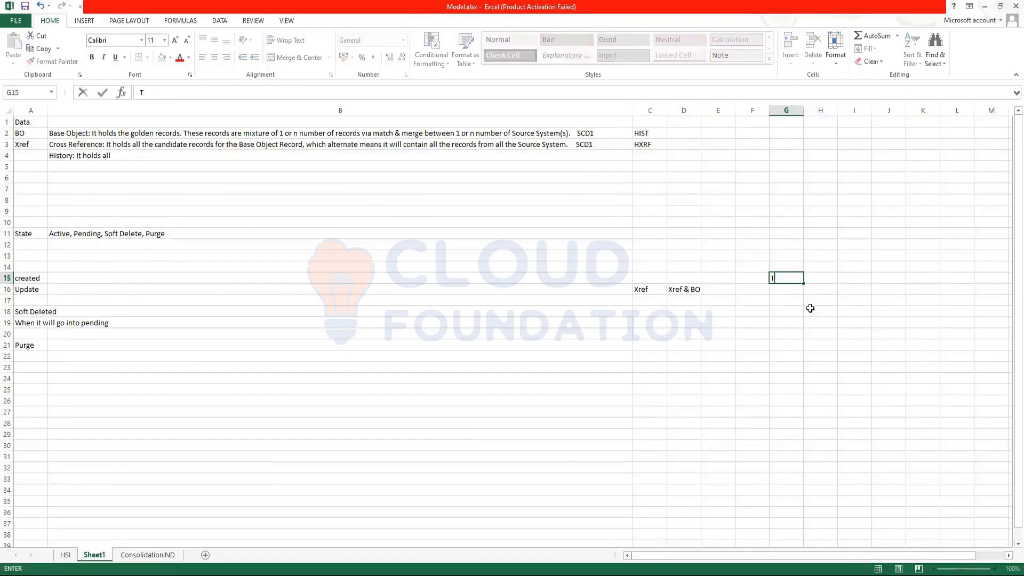
text(rust:)
key(Return)
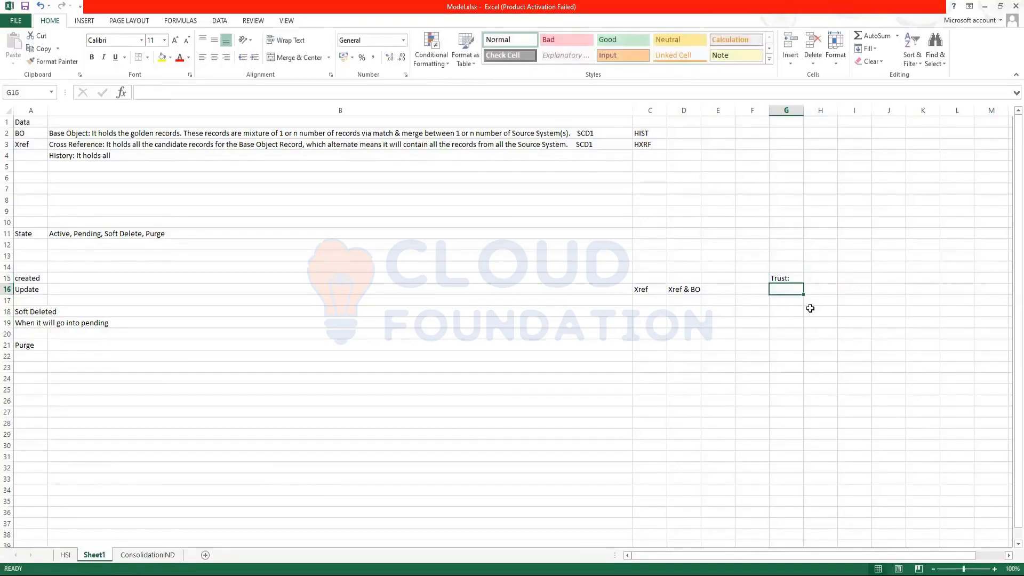
Add the source system headings A, B and C in cells H15 to J15, beside the Trust label
key(Right)
key(Up)
text(A)
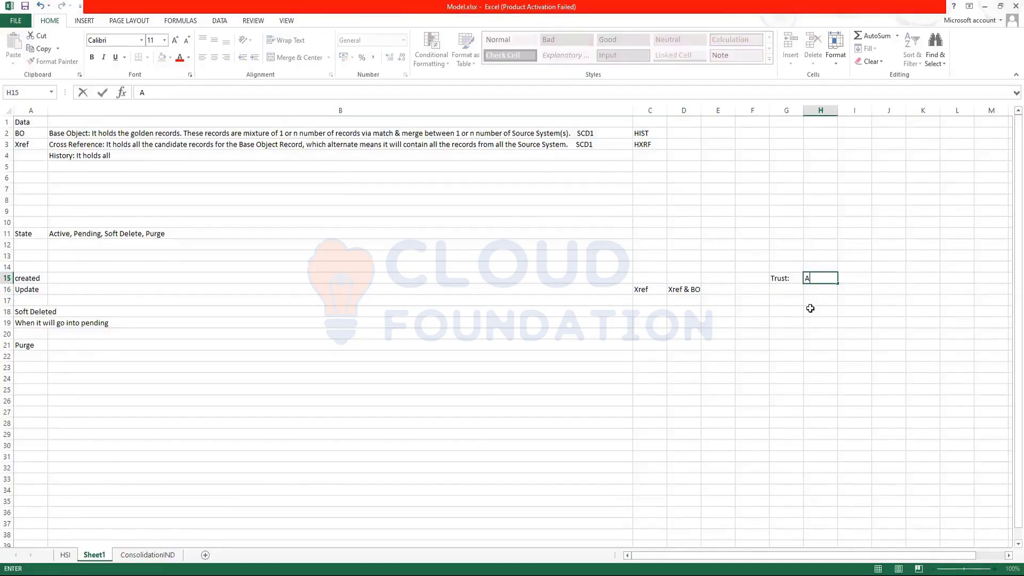
key(Tab)
text(B)
key(Tab)
text(C)
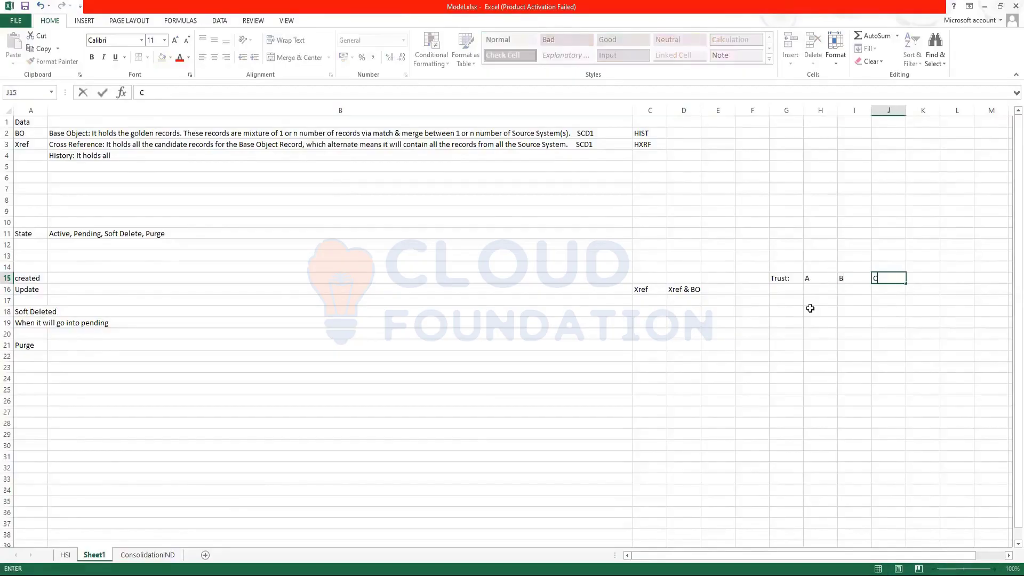
key(Return)
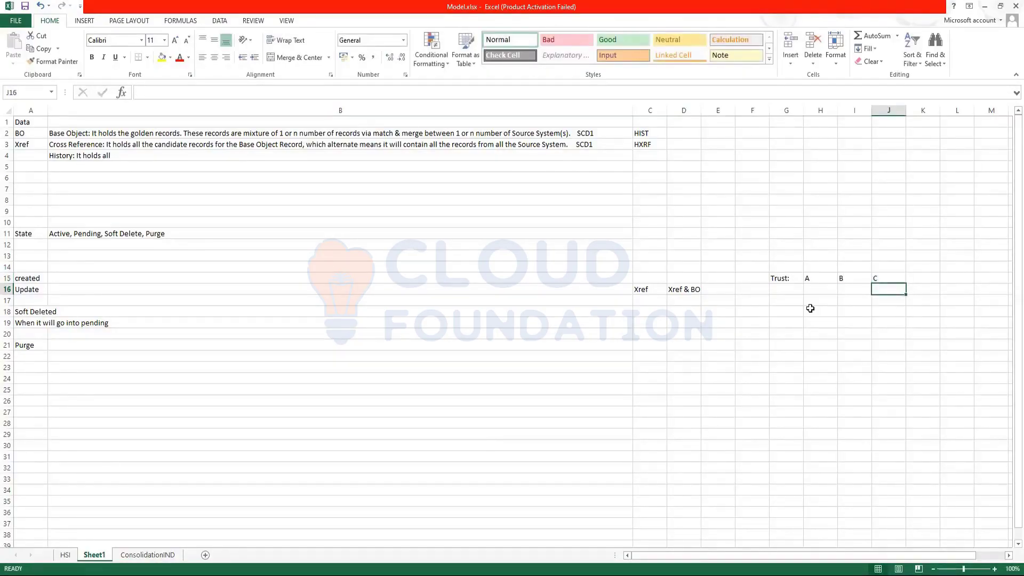
Enter the trust scores 95, 90 and 85 under headings A, B and C in row 16
key(Left)
key(Left)
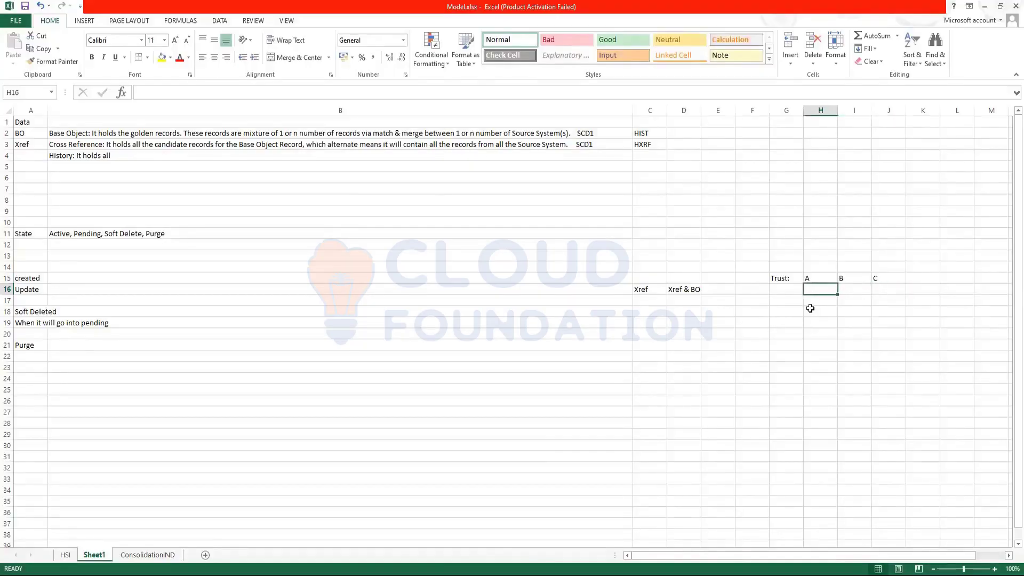
text(95)
key(Tab)
text(90)
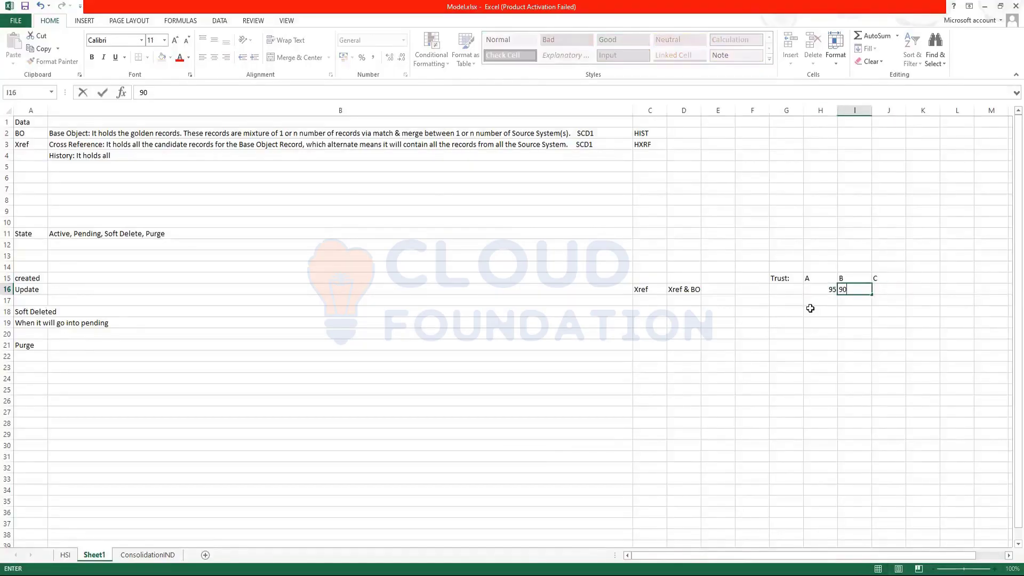
key(Tab)
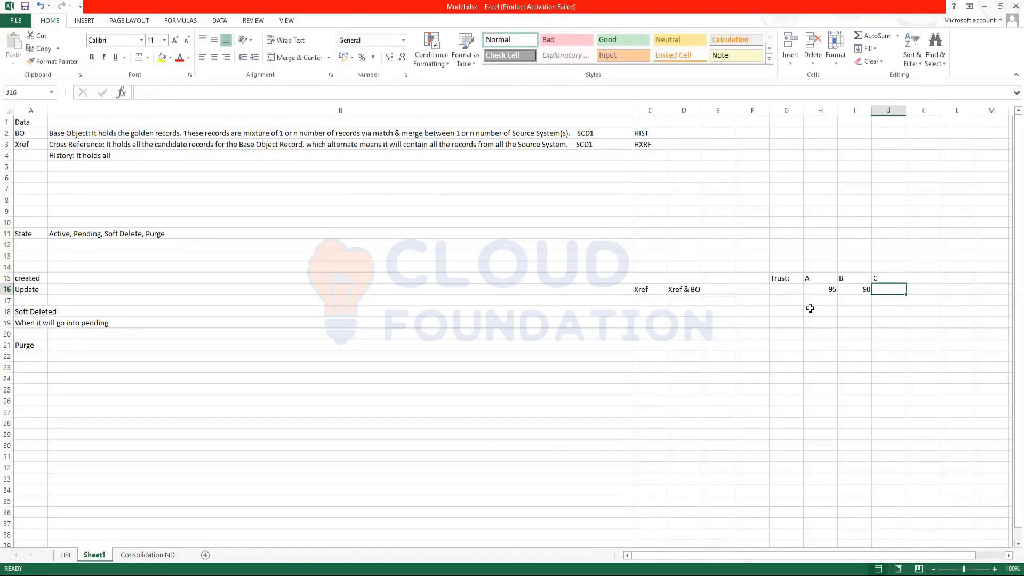
text(85)
click(833, 334)
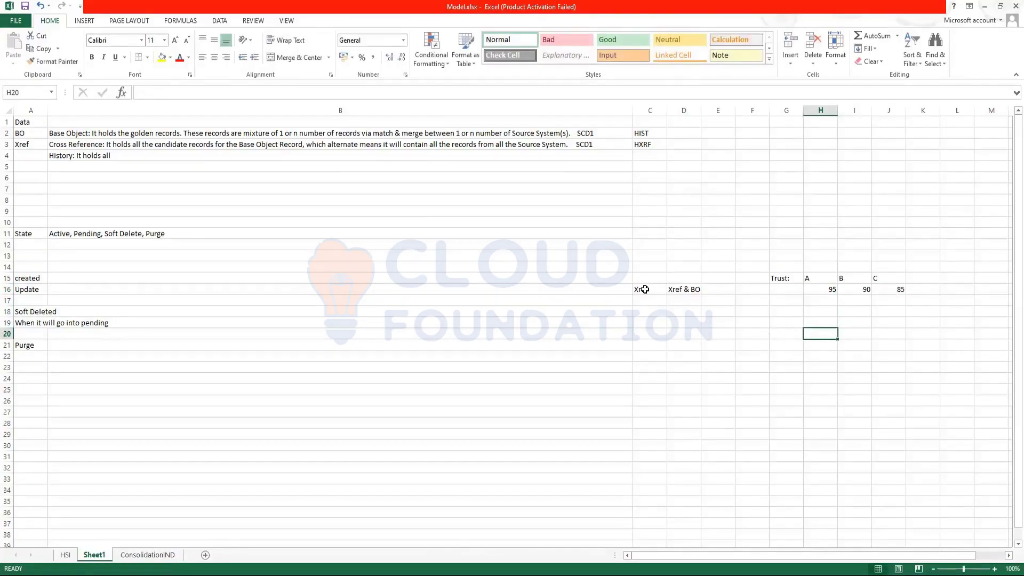
Enter FirstName in cell G17 under the Trust label and fit column G to its text
drag(852, 278, 852, 349)
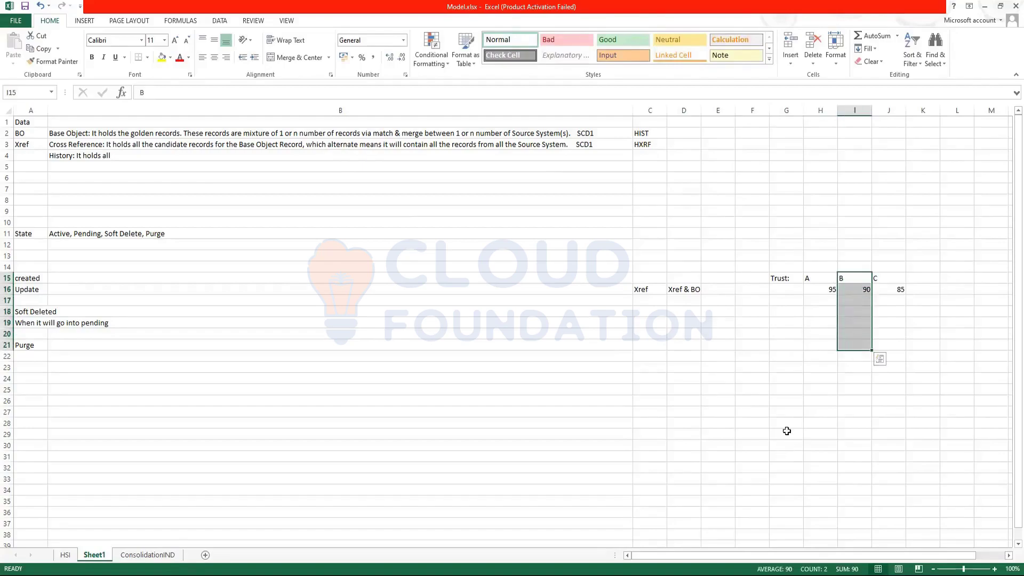
click(773, 301)
text(FIrstName)
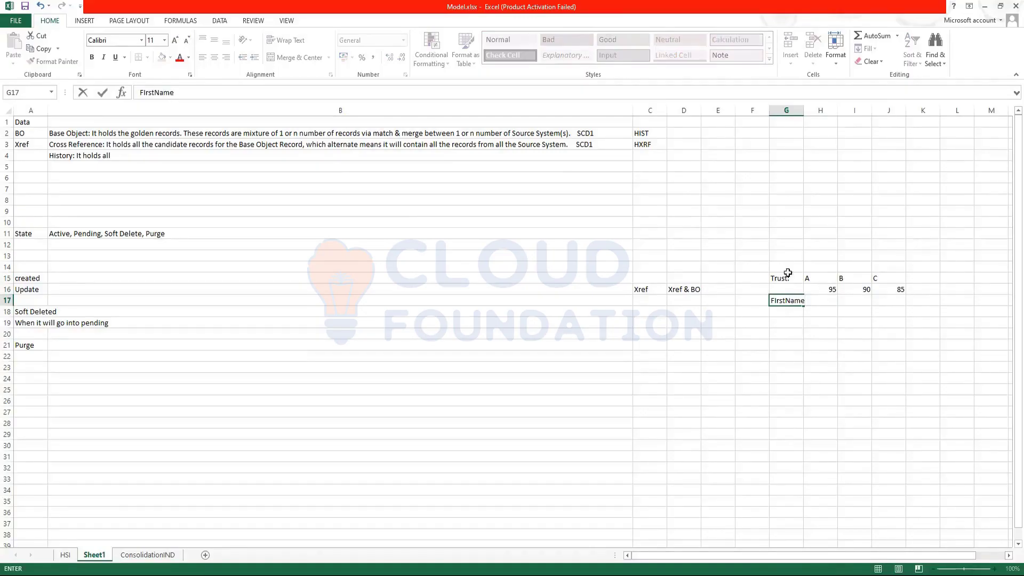
click(777, 300)
key(BackSpace)
text(irstName)
click(808, 345)
drag(825, 270, 835, 302)
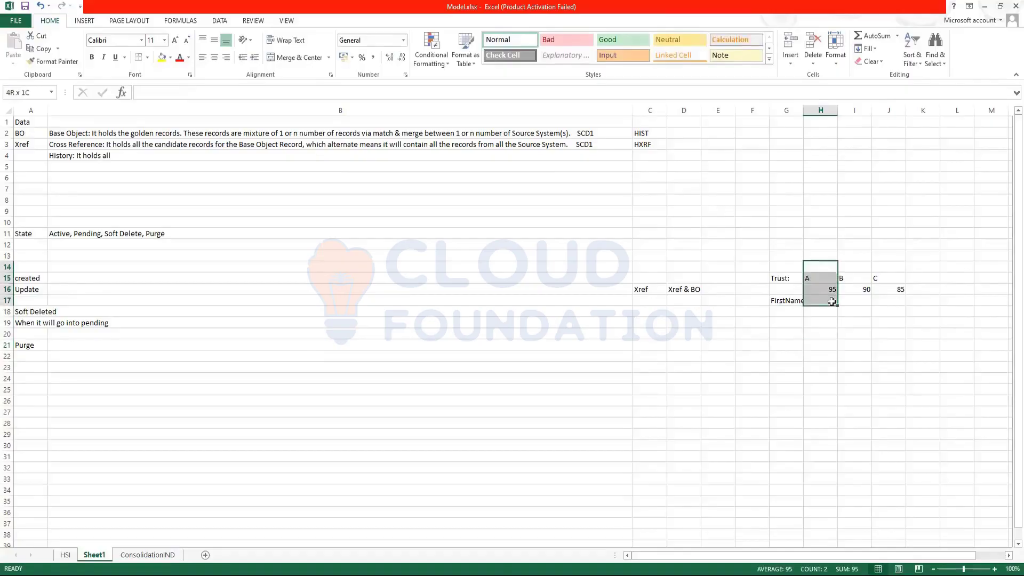
double_click(804, 107)
click(857, 345)
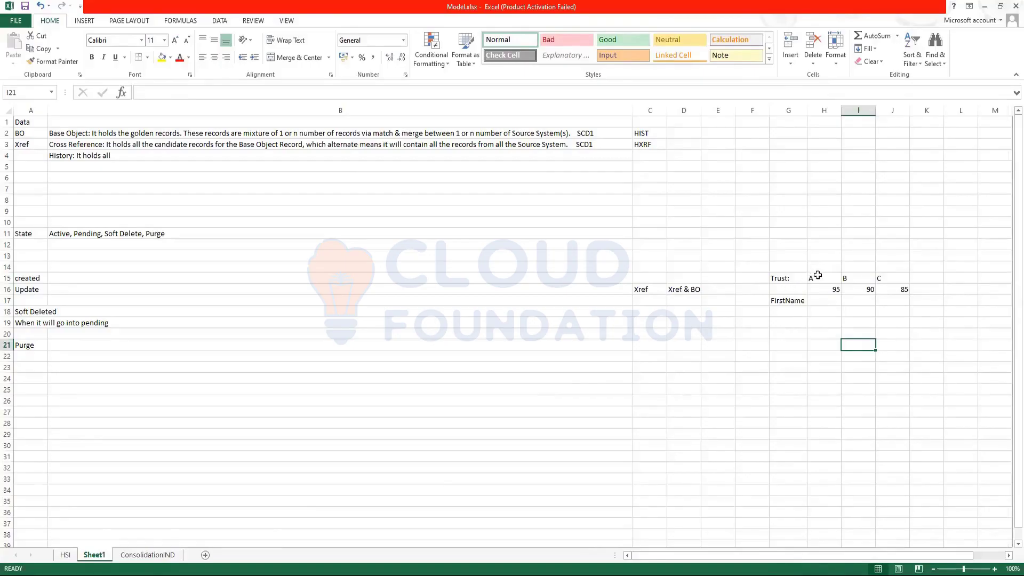
Build a BO example with BO in D22, the heading FirstName in E22 and the value A in E23
drag(817, 275, 818, 300)
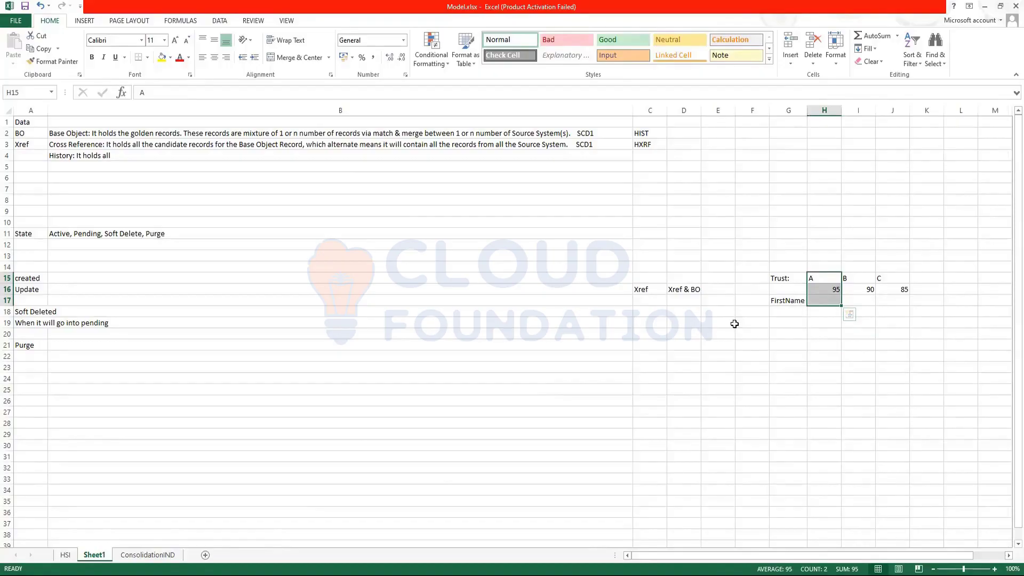
click(687, 356)
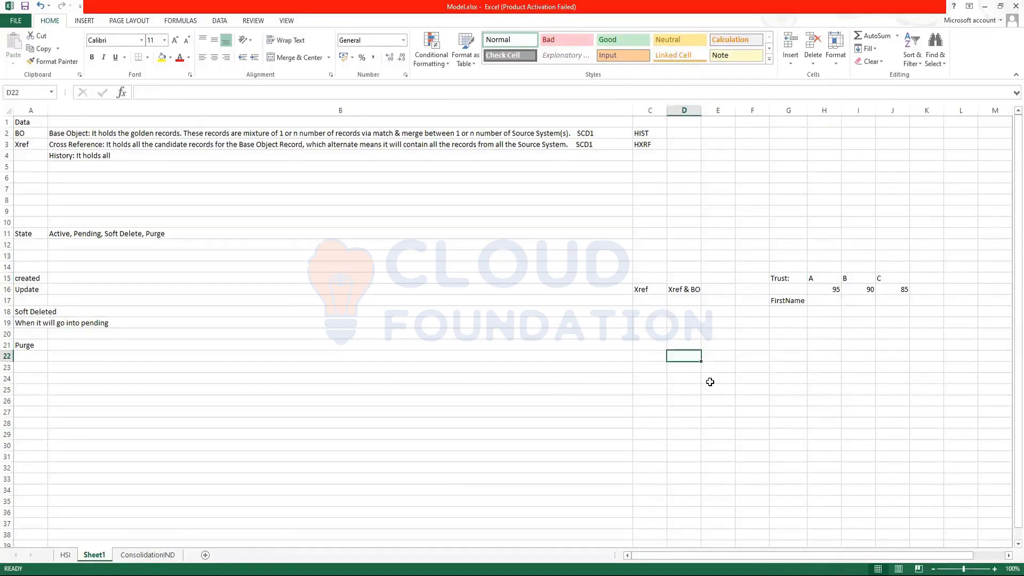
text(BO)
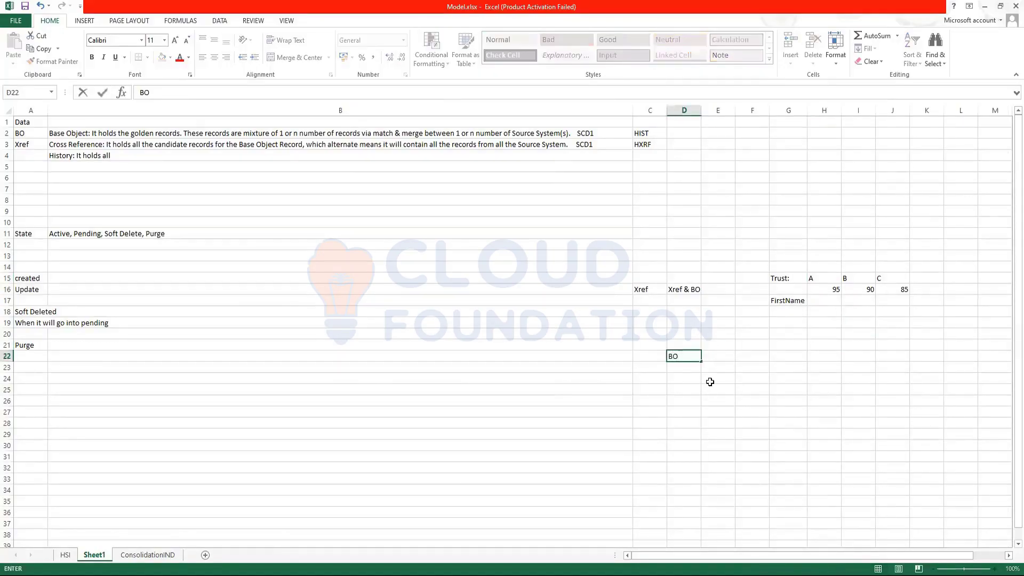
key(Tab)
text(First)
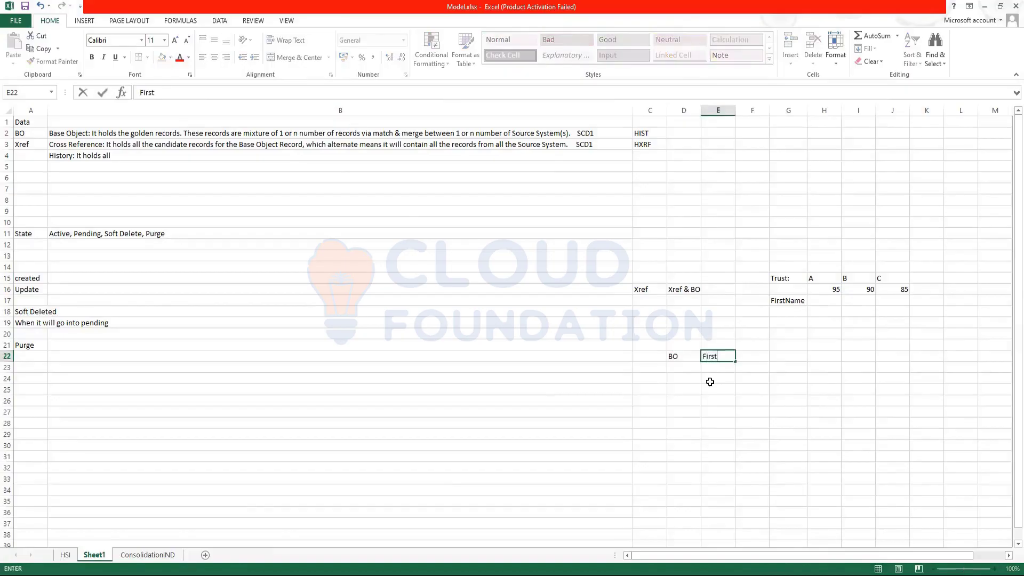
text(Name)
key(Return)
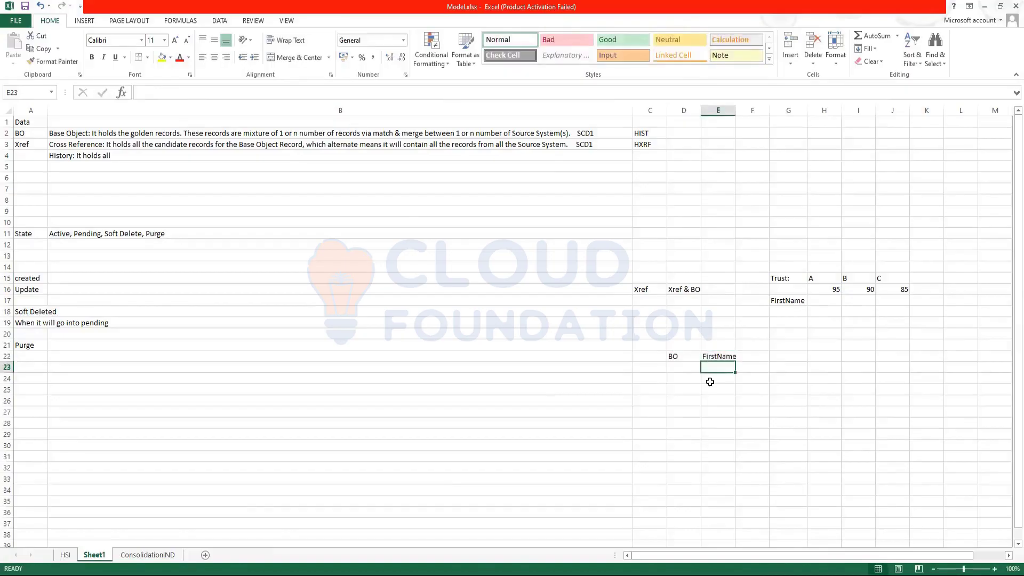
text(A)
key(Return)
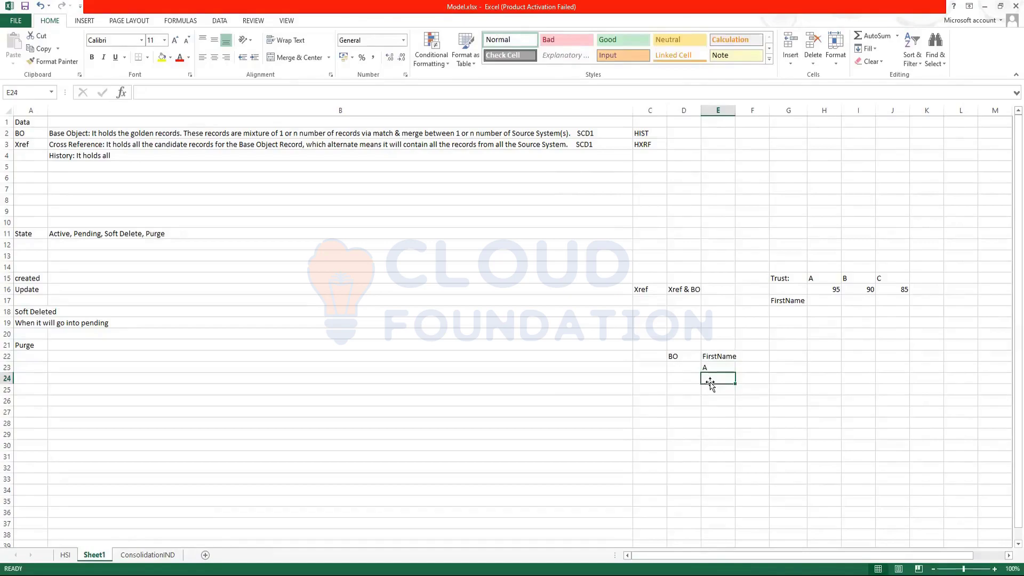
Build an Xref example with Xref in D26, the heading FirstName in E26 and the value A in E27
key(Down)
key(Left)
key(Down)
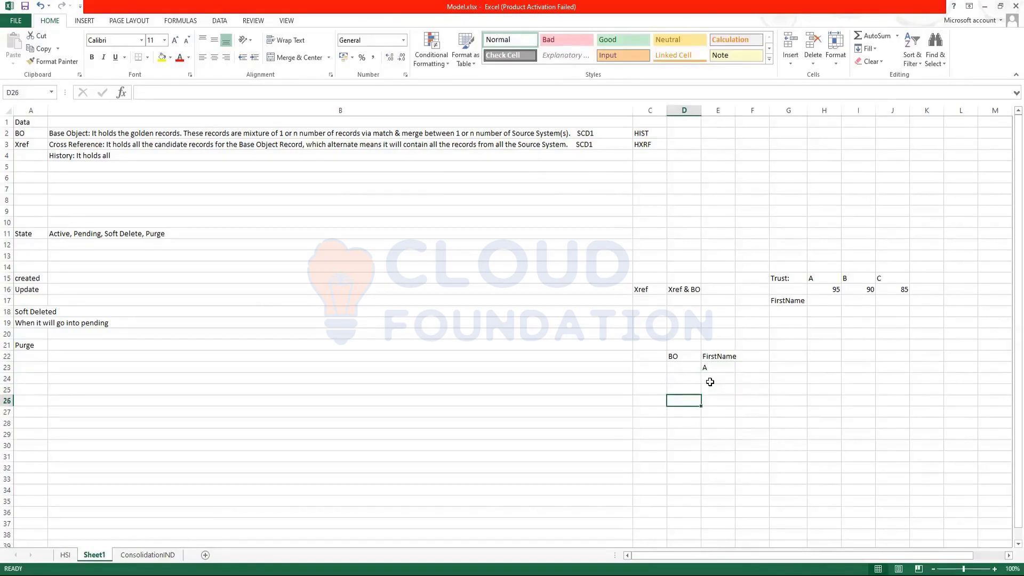
text(Xref)
key(Tab)
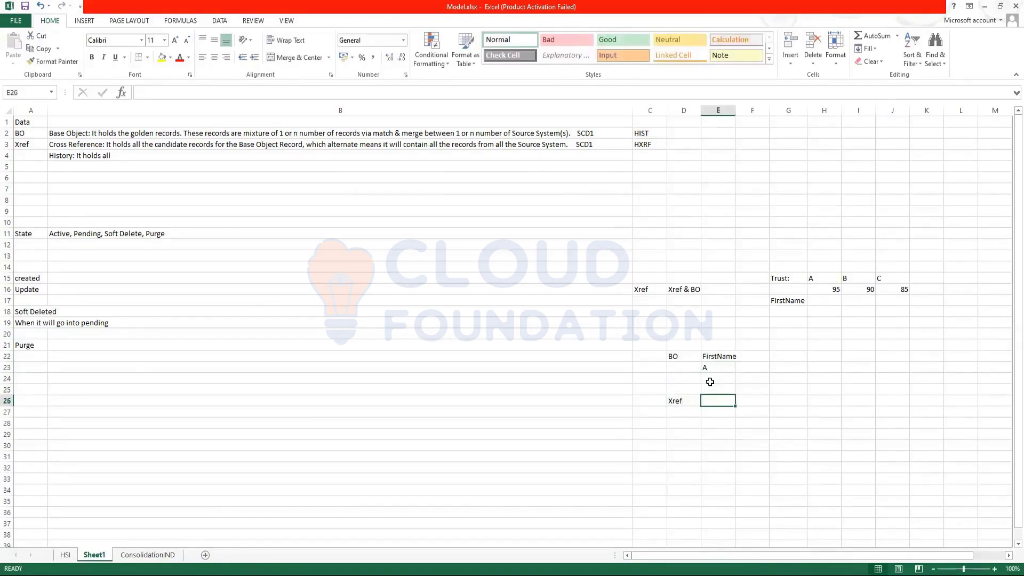
text(FirstNaem)
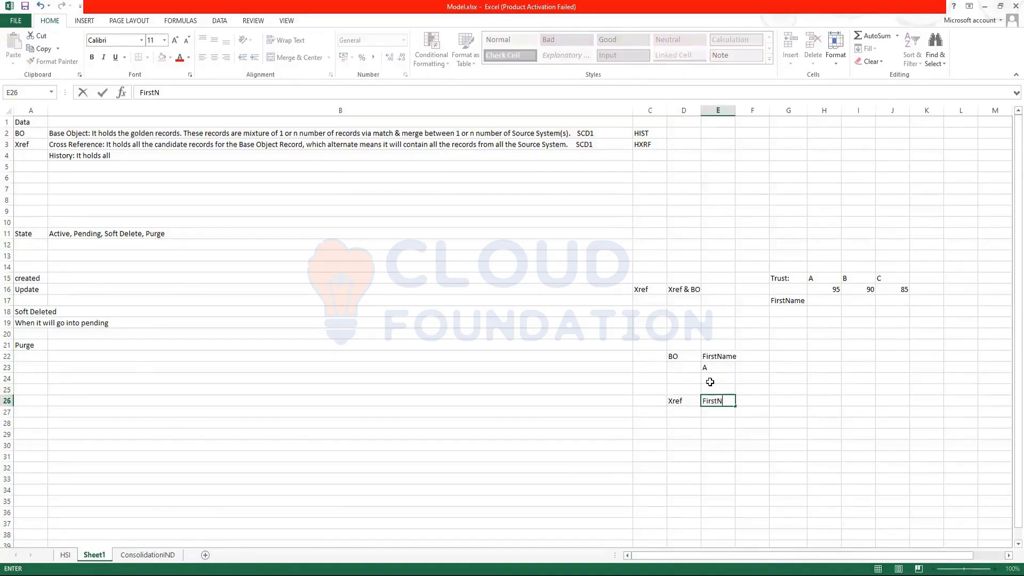
key(BackSpace)
key(BackSpace)
key(BackSpace)
text(ame)
key(Return)
text(A)
key(Return)
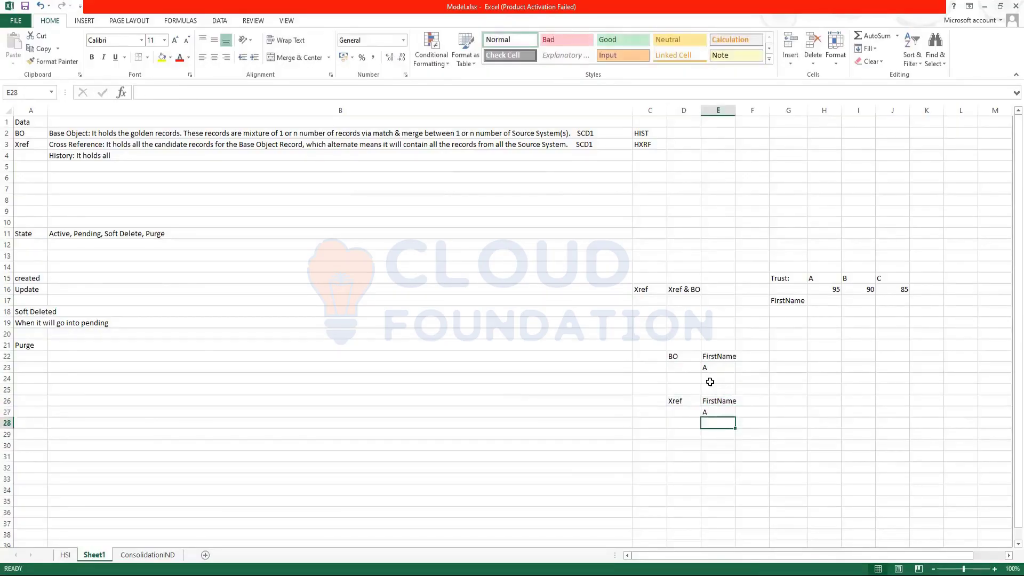
Add the values B and C in E28 and E29 under the Xref example's FirstName heading
text(B)
key(Return)
text(C)
click(772, 412)
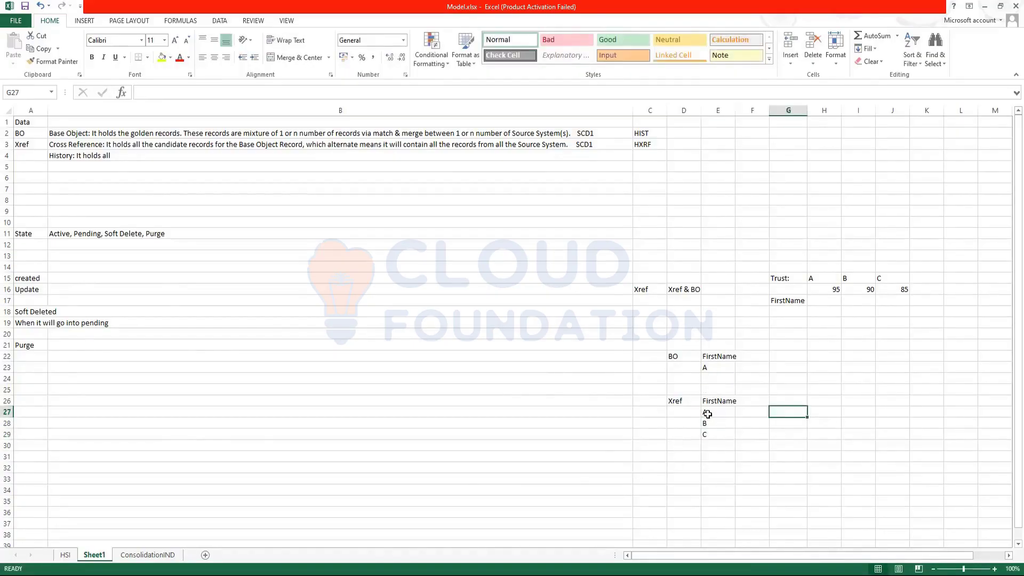
Enter the label update in D27 beside the Xref value A
click(688, 413)
text(update)
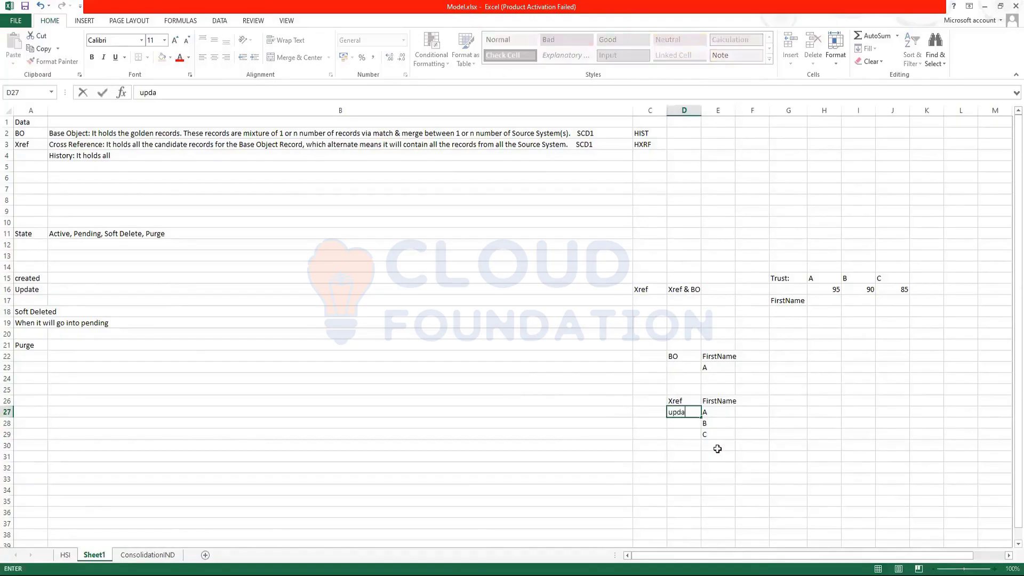
click(674, 287)
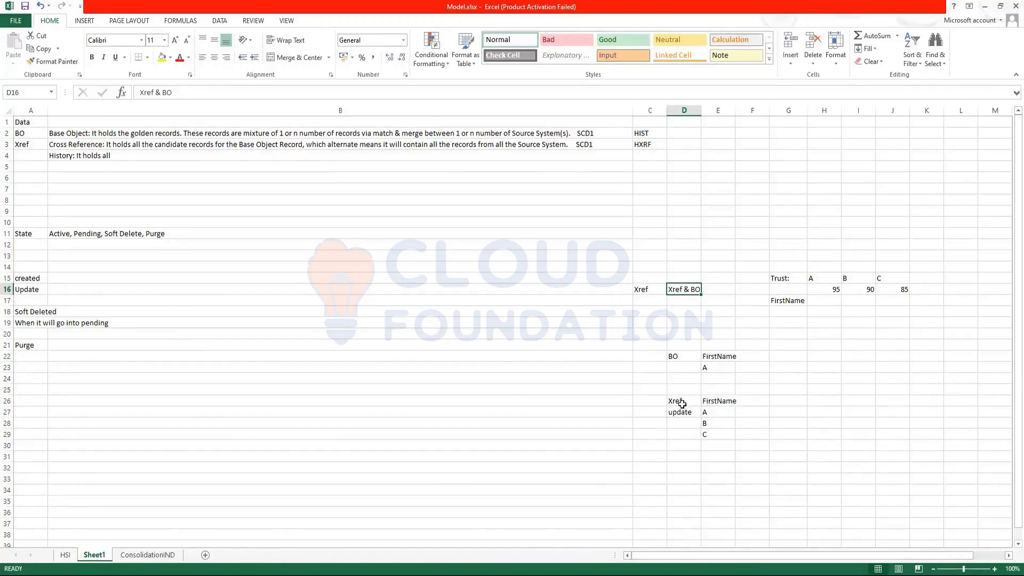
click(724, 369)
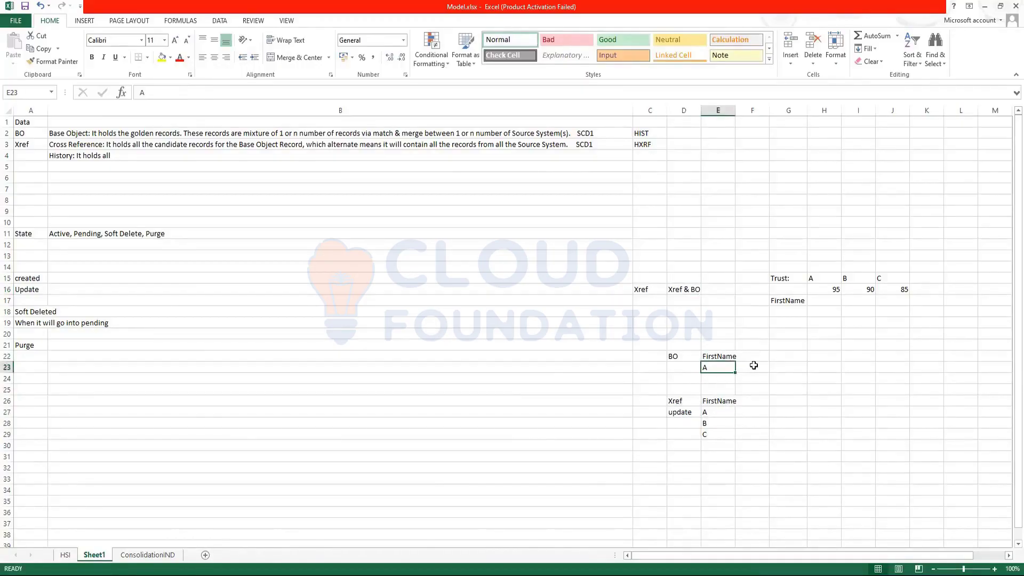
click(718, 413)
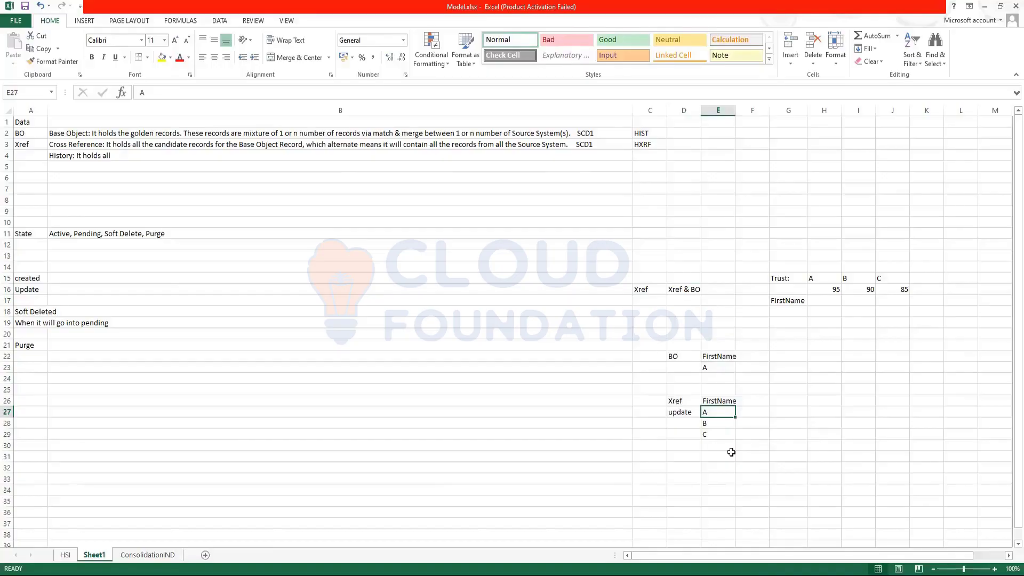
Move the update label from D27 to D28 and fill it down to D29, beside the Xref values B and C
click(676, 412)
key(ctrl+c)
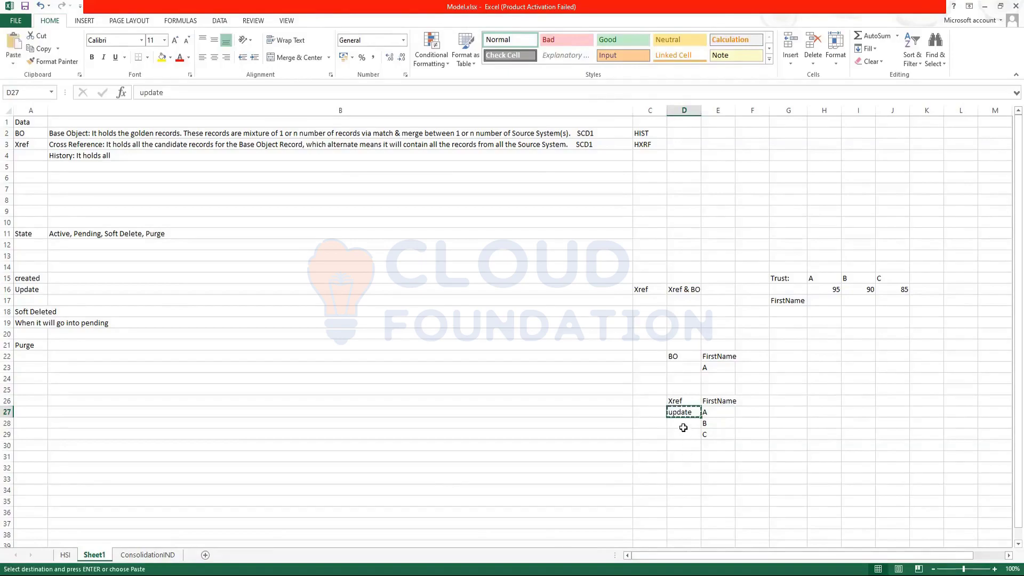
click(682, 424)
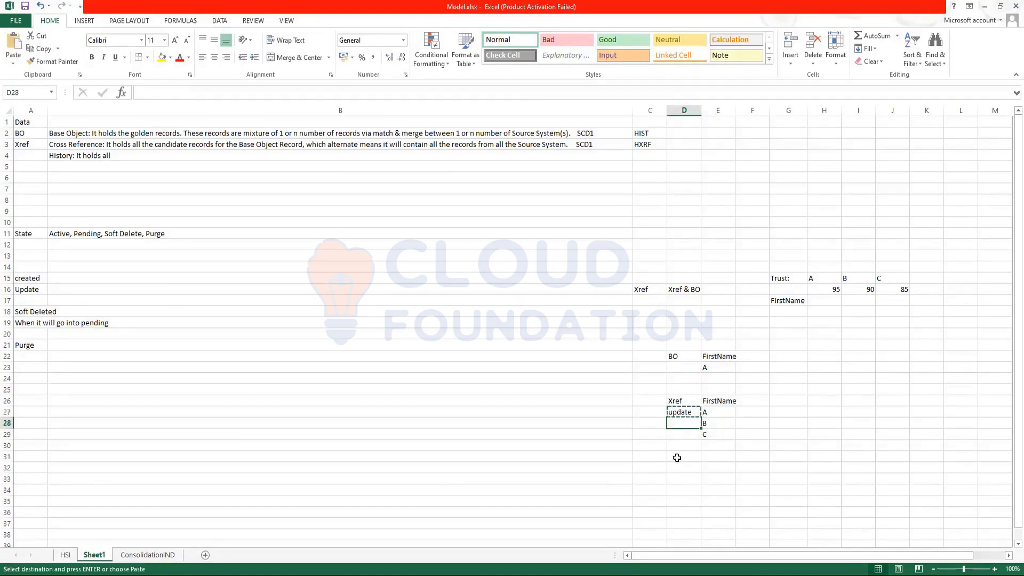
key(ctrl+v)
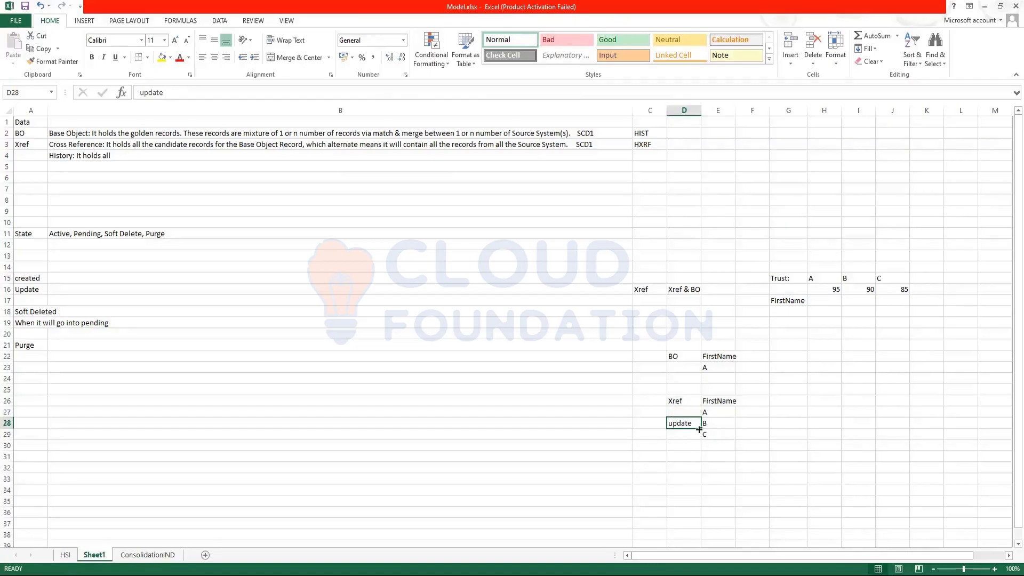
drag(699, 427, 702, 437)
click(752, 445)
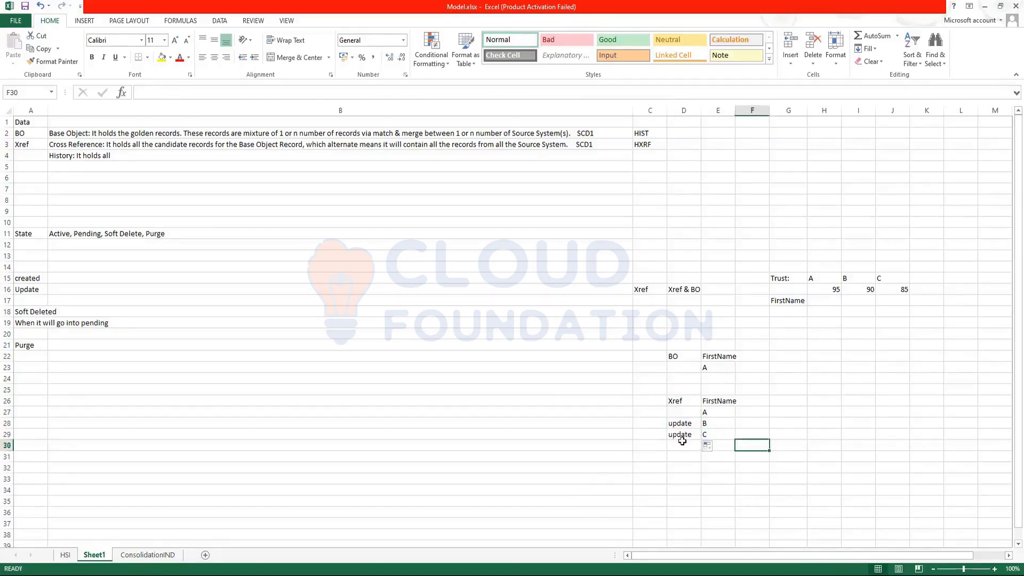
click(822, 268)
drag(824, 281, 904, 290)
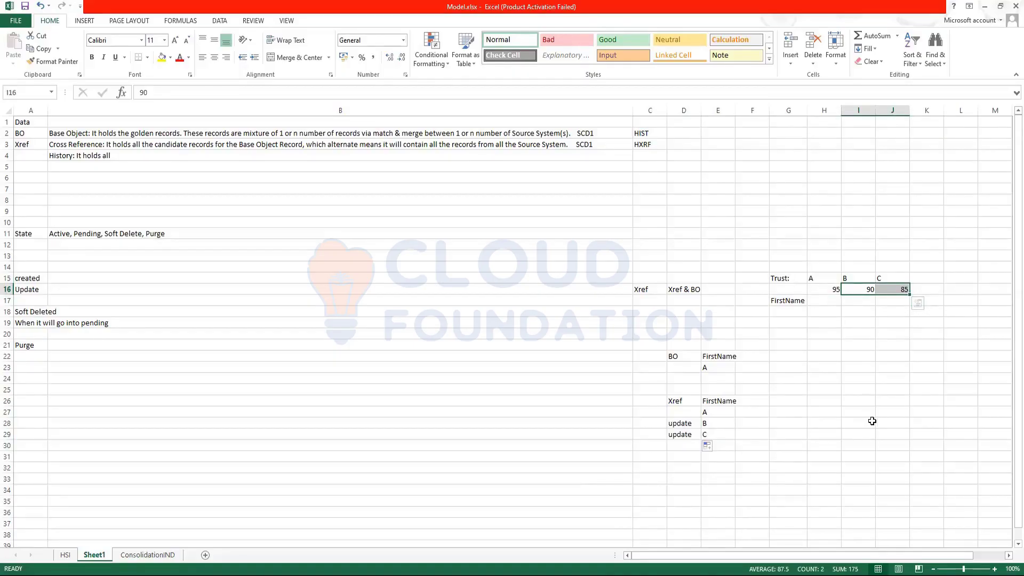
click(670, 355)
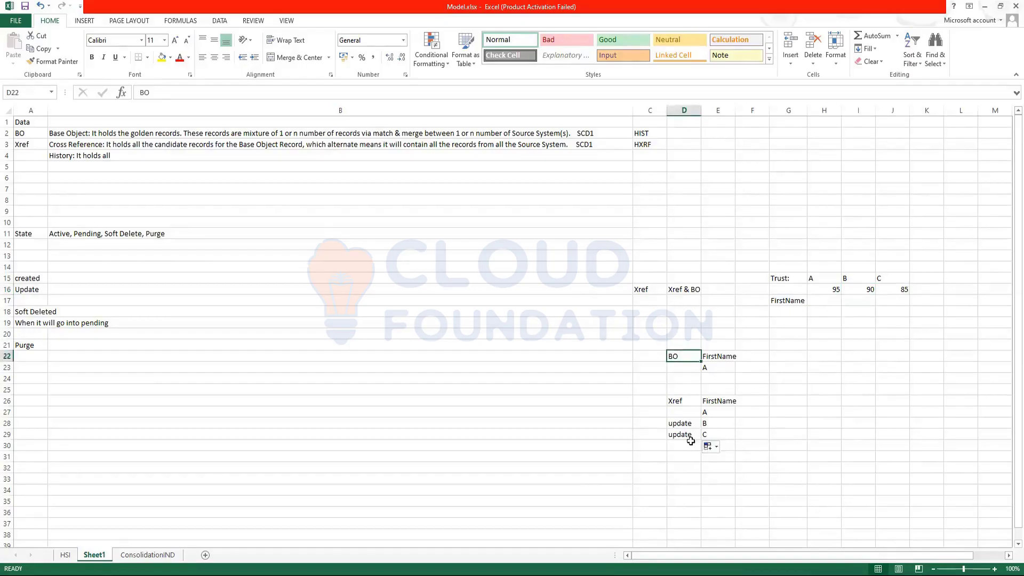
drag(715, 425, 848, 432)
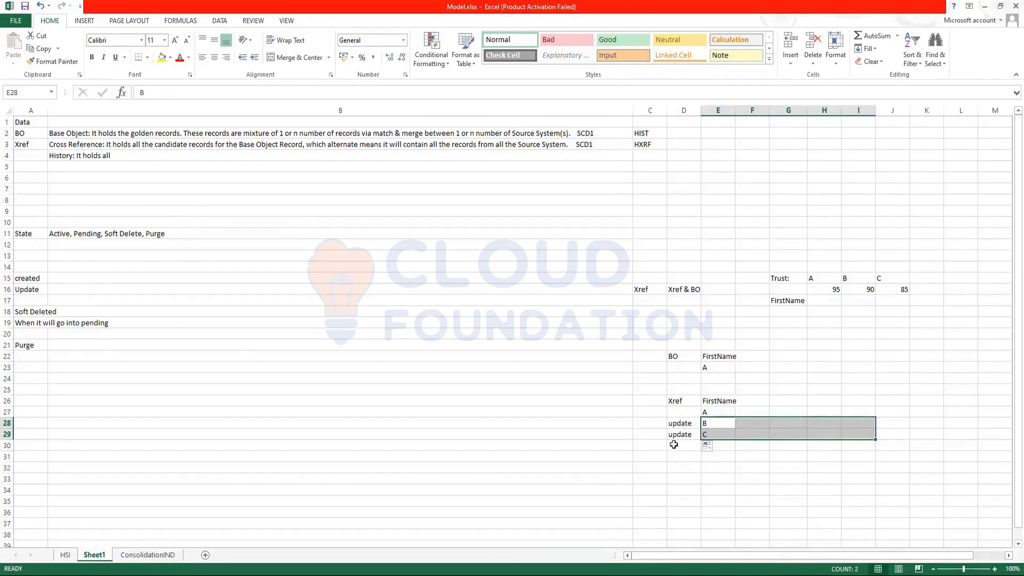
click(742, 459)
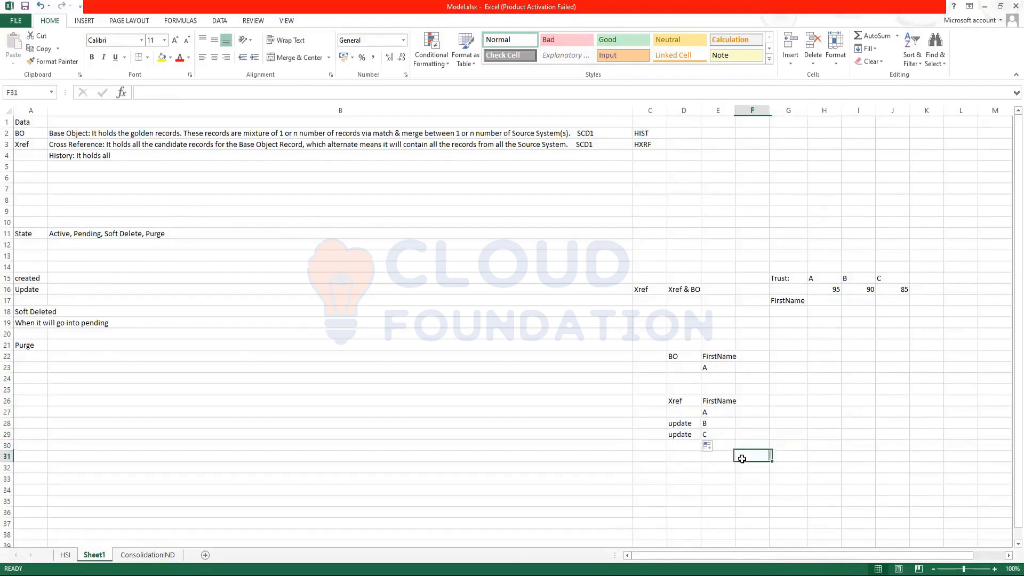
Note the affected history tables beside the Xref rows: HXRF in H28 for B and HIST & HXRF in H27 for A
click(833, 422)
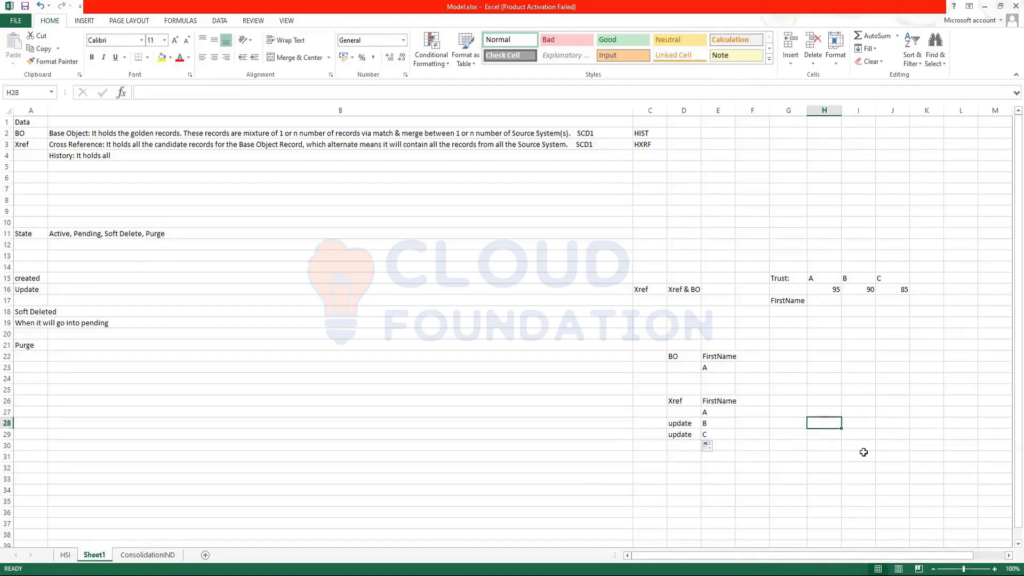
text(HXRF)
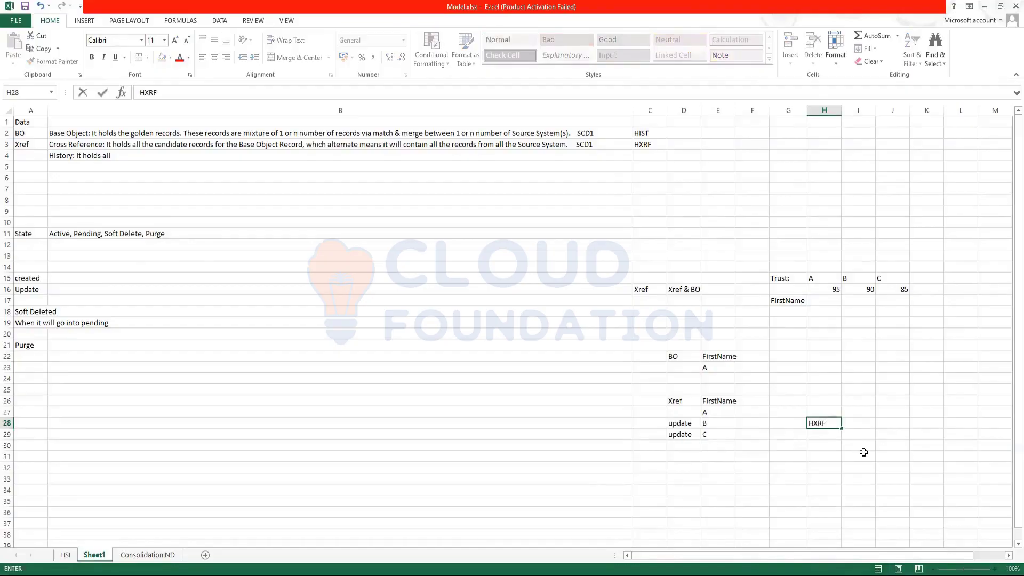
click(860, 452)
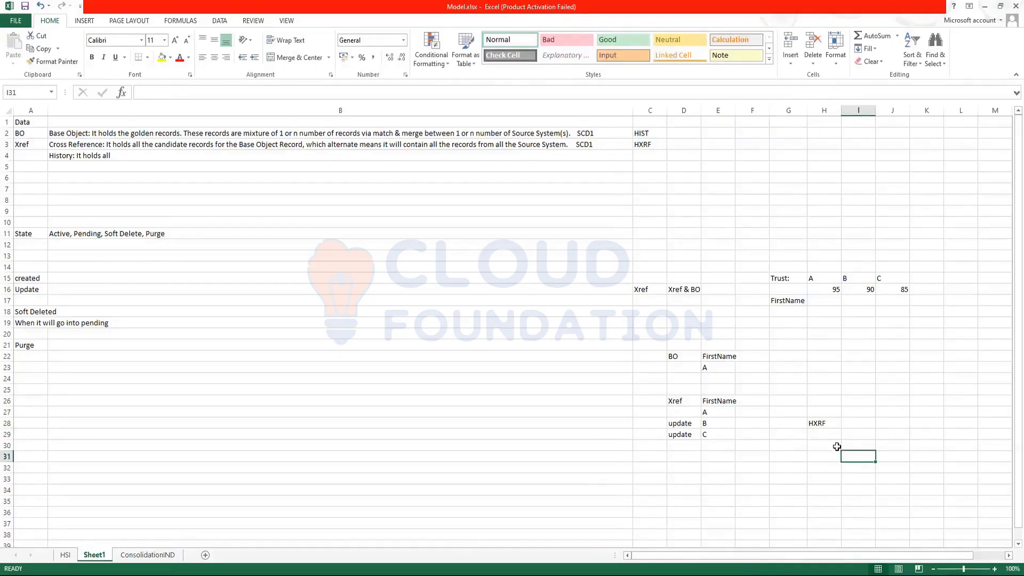
click(710, 412)
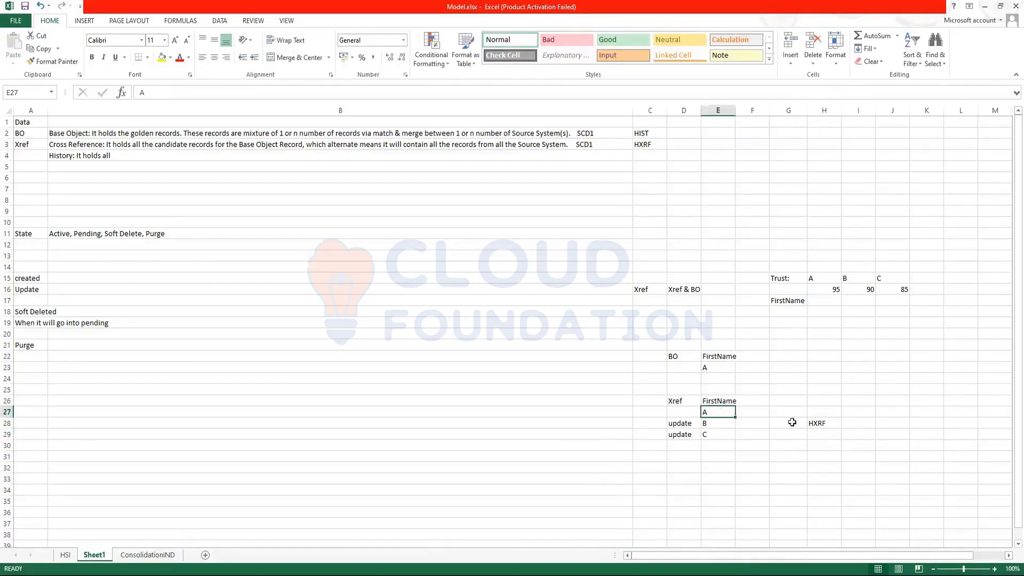
click(828, 413)
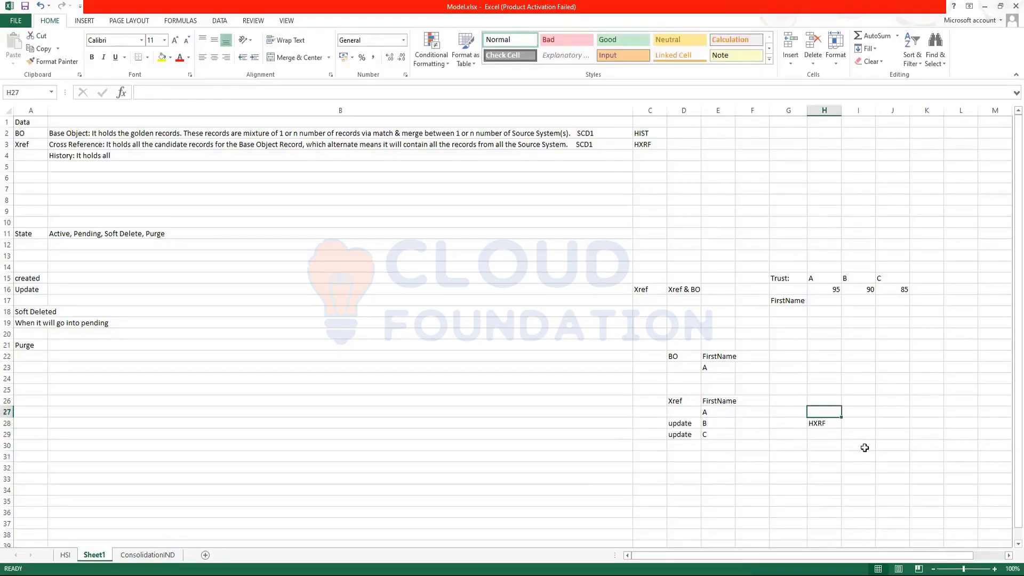
text(HIST)
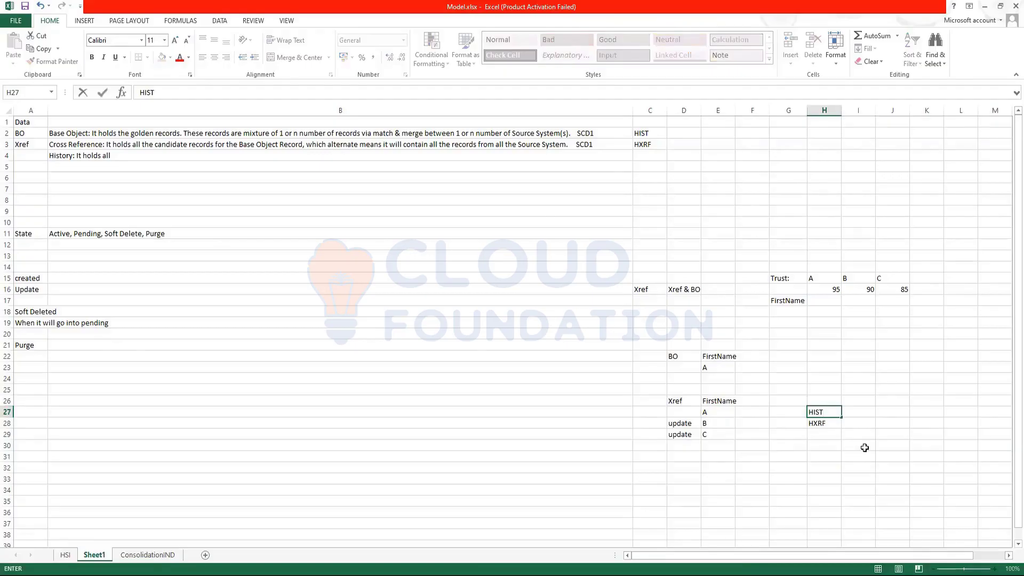
text( & HR)
text(RF)
click(864, 448)
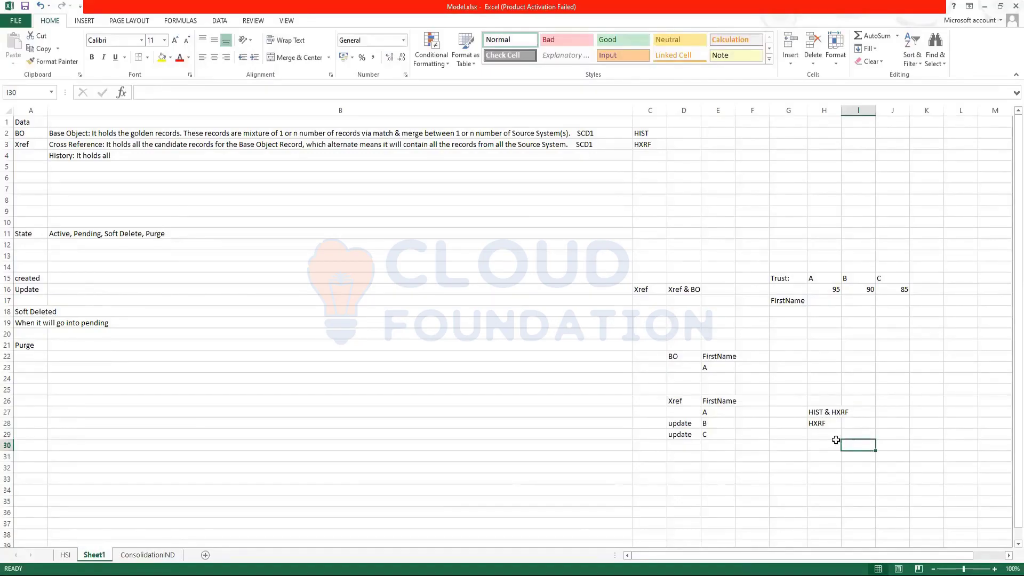
drag(698, 412, 738, 414)
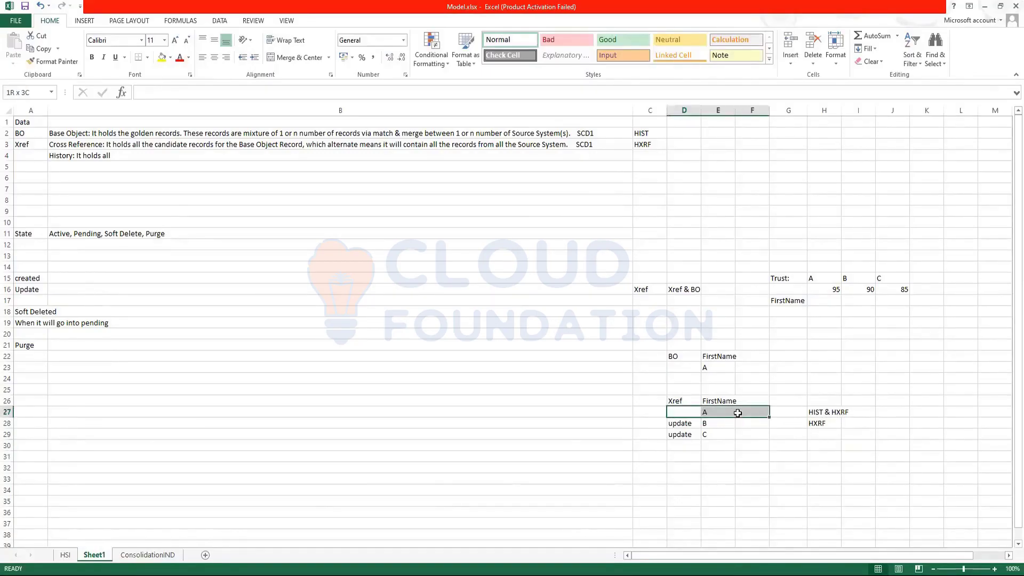
drag(700, 367, 771, 368)
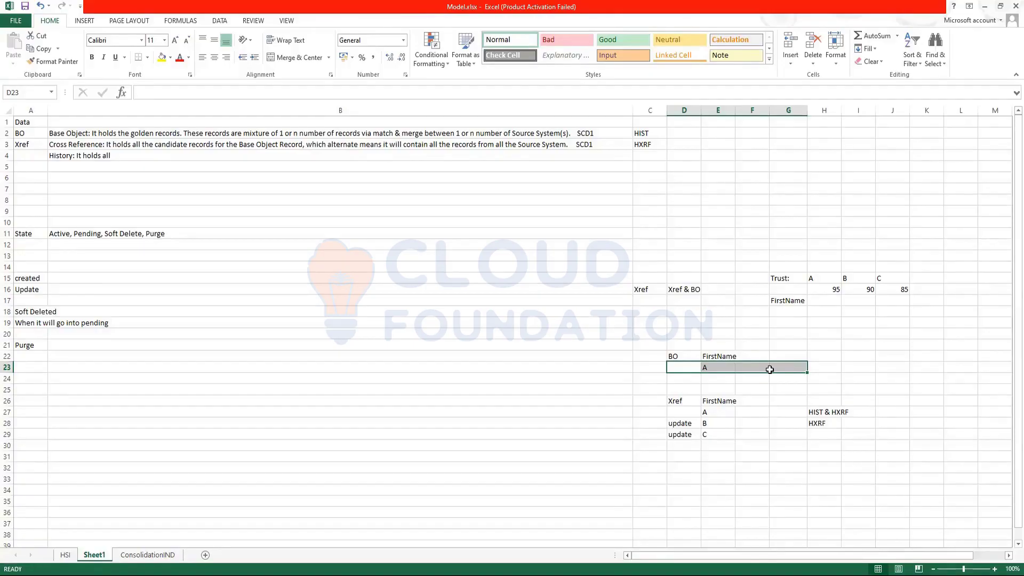
On the HSI sheet, apply outside borders to the Create, Update, Delete and Purge headings in row 8
click(65, 555)
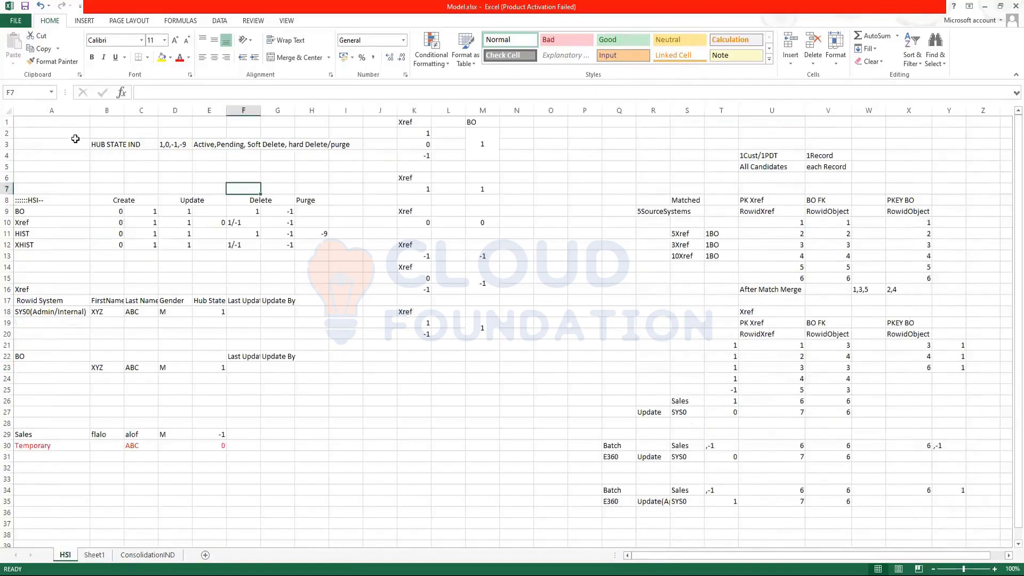
click(119, 198)
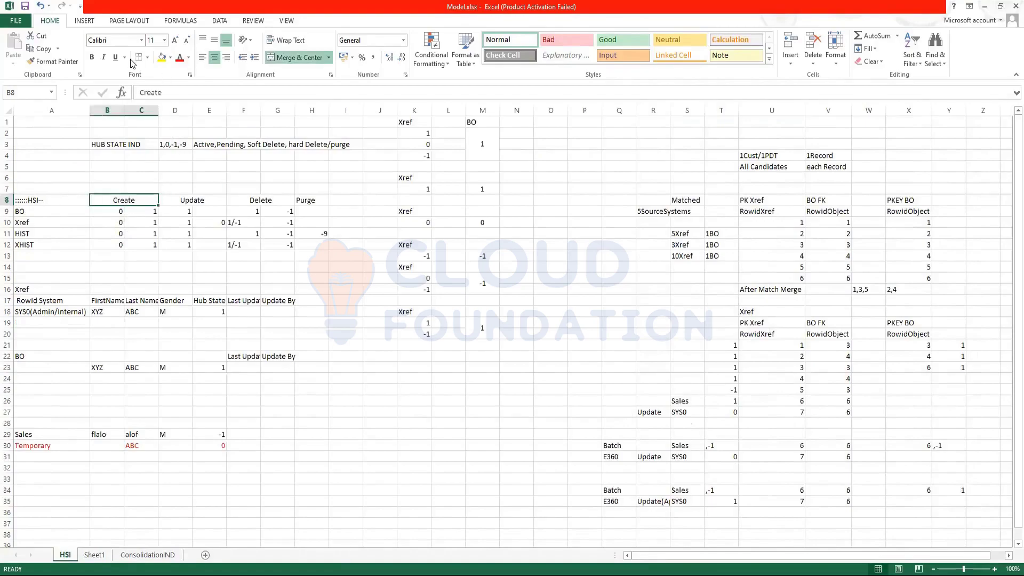
click(147, 57)
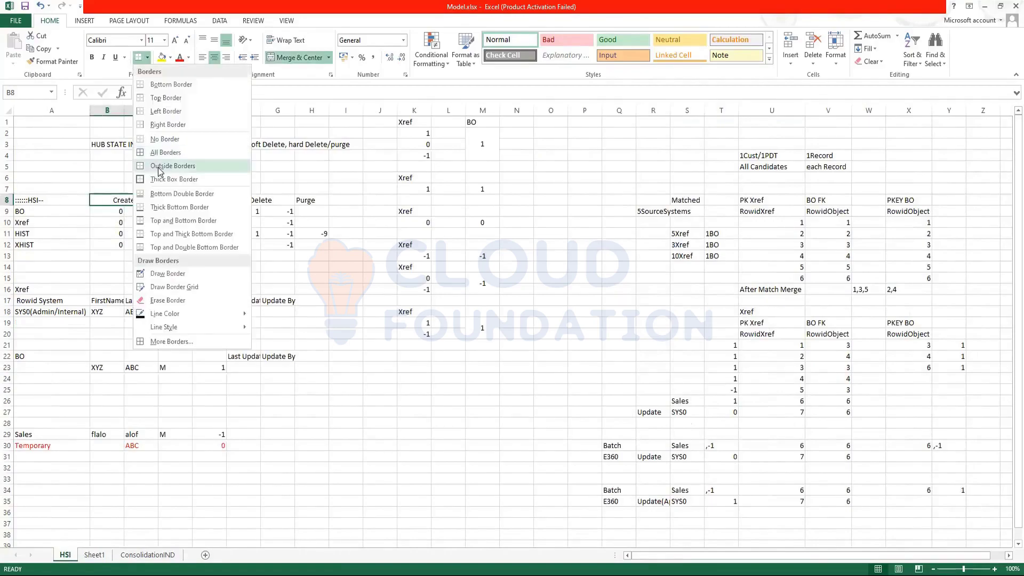
click(159, 203)
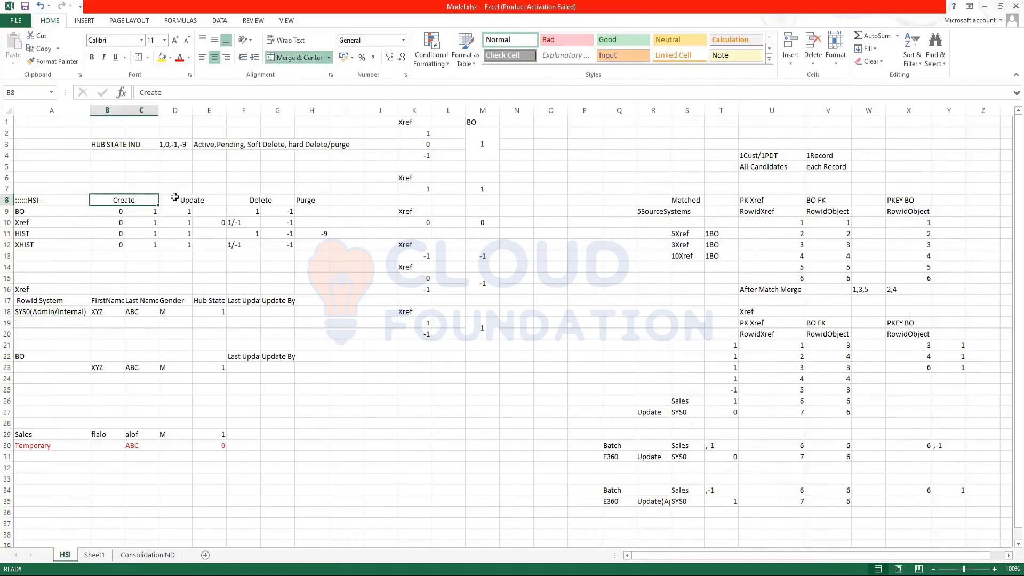
click(174, 190)
click(194, 199)
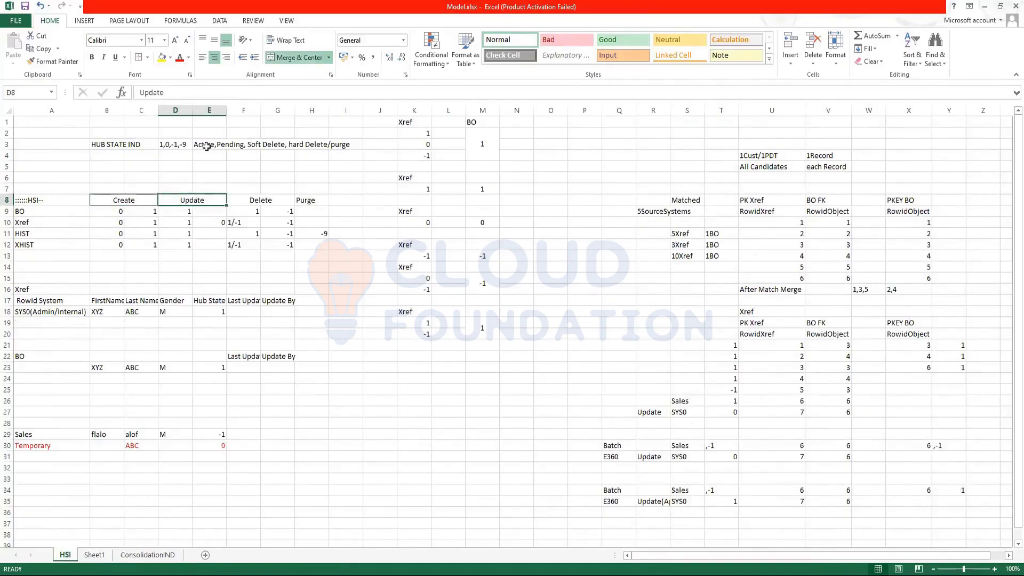
click(259, 204)
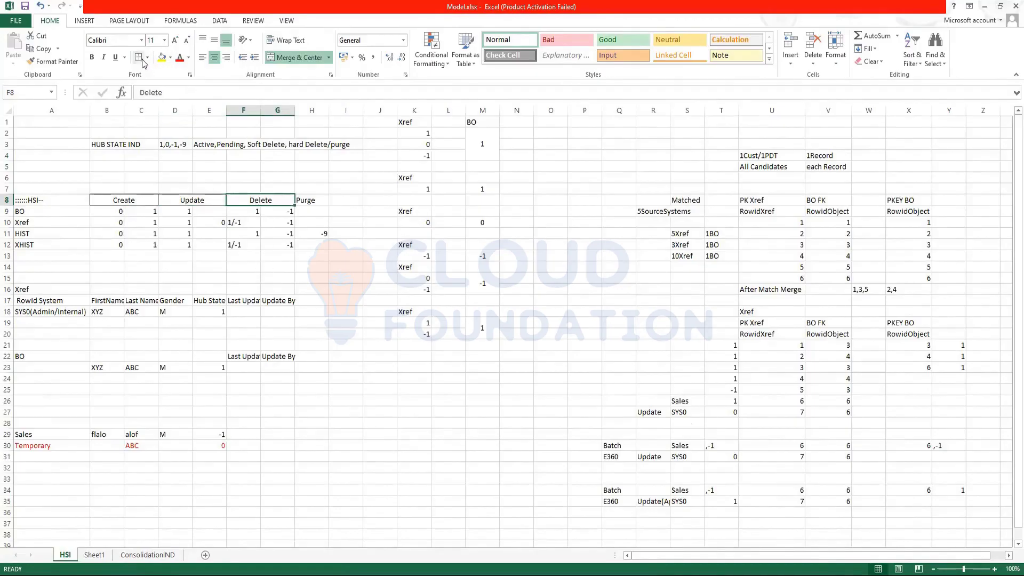
click(311, 200)
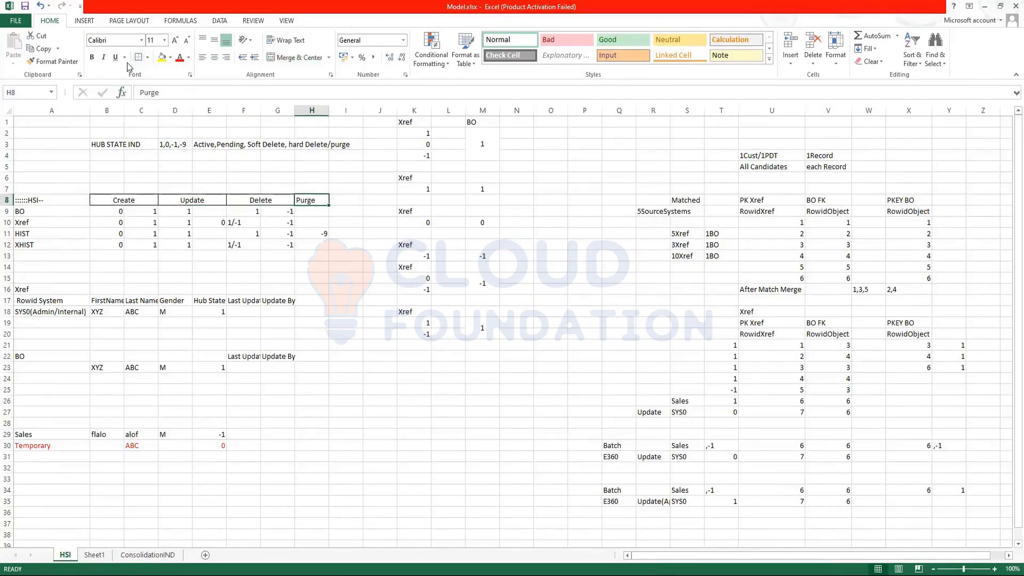
click(406, 223)
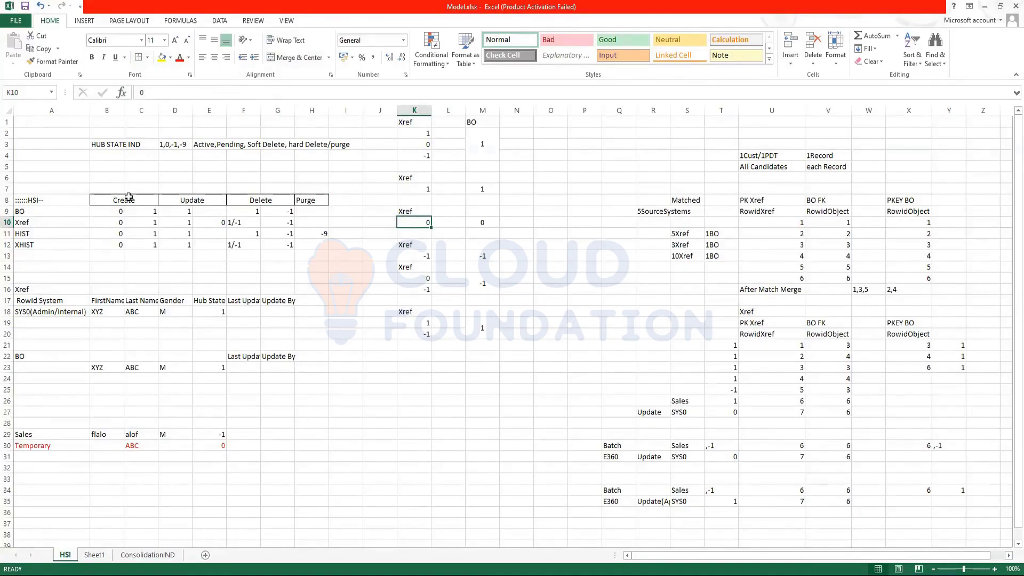
drag(126, 201, 126, 251)
click(345, 275)
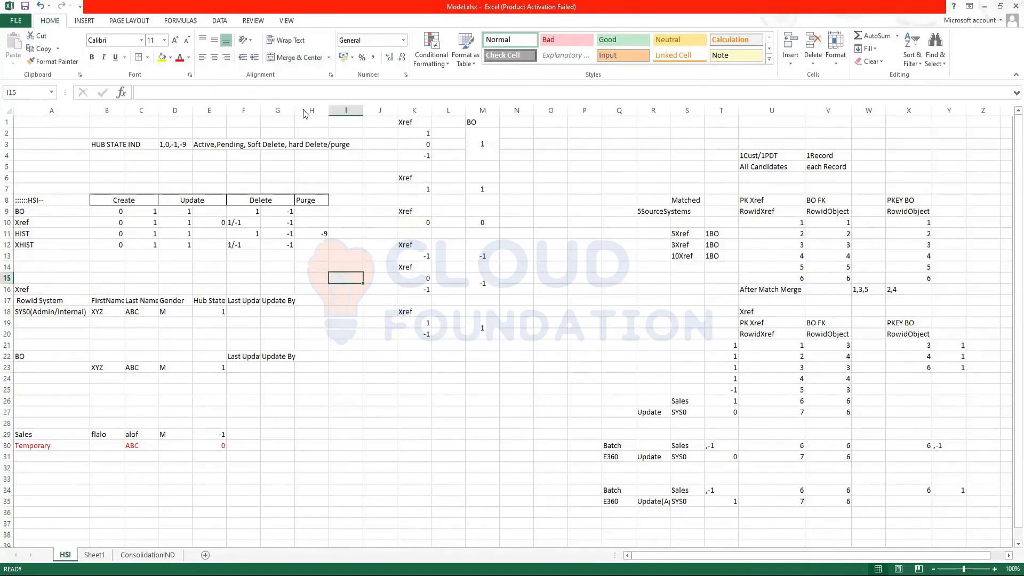
key(alt+Tab)
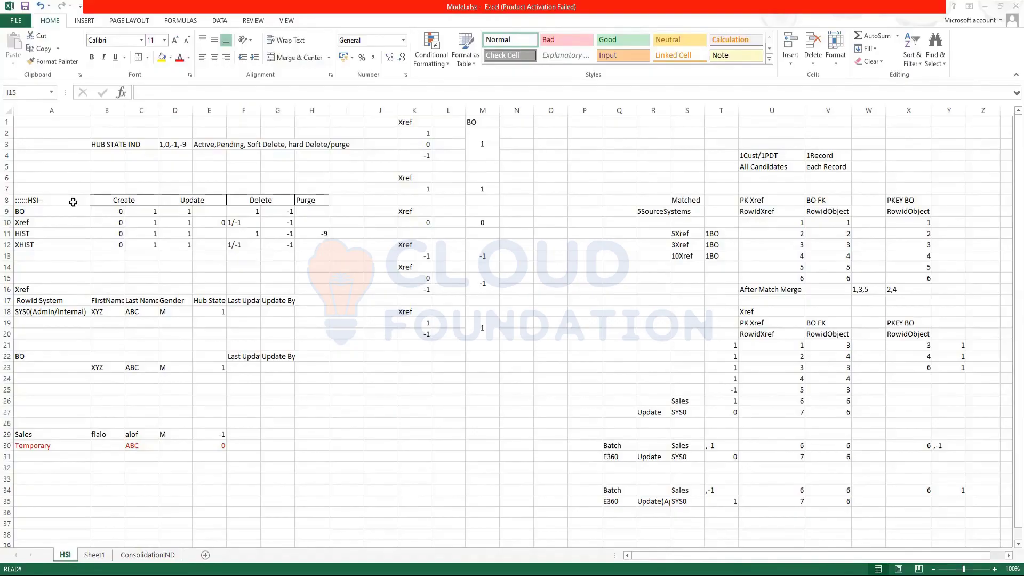
key(alt+Tab)
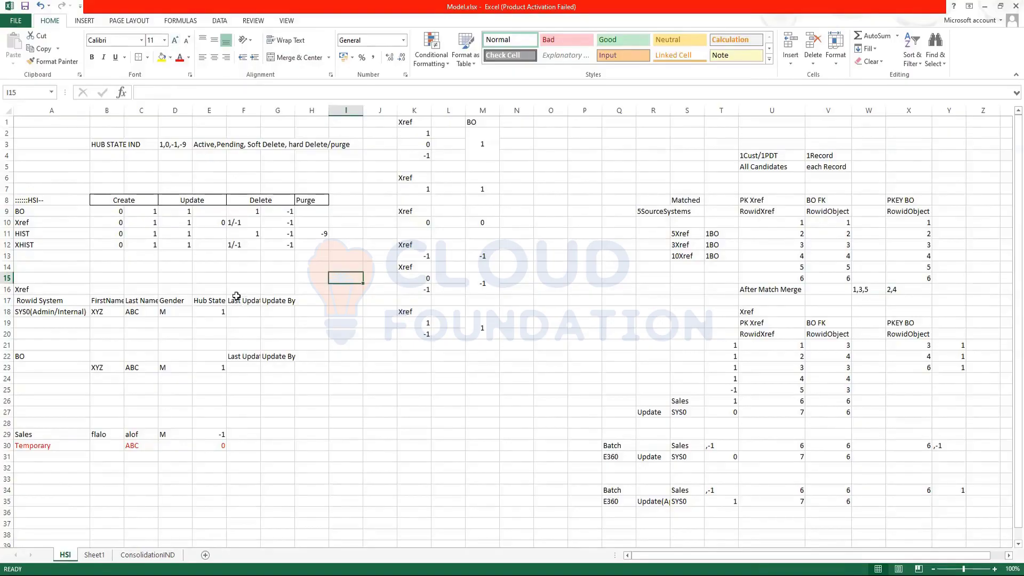
Split the HUB STATE IND codes into separate cells D3:D6 as 1, 0, -1 and -9
click(235, 143)
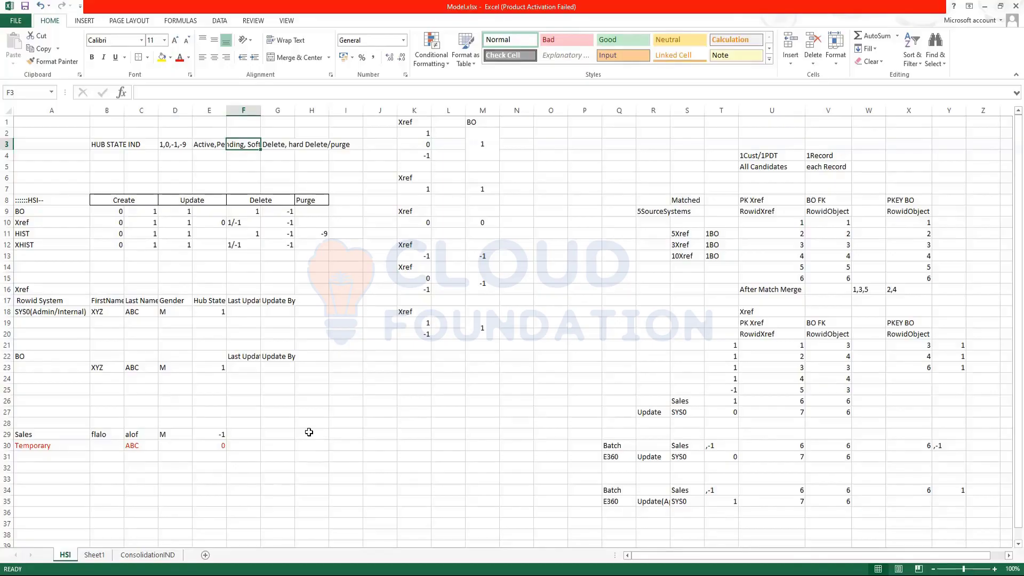
click(179, 144)
text(1)
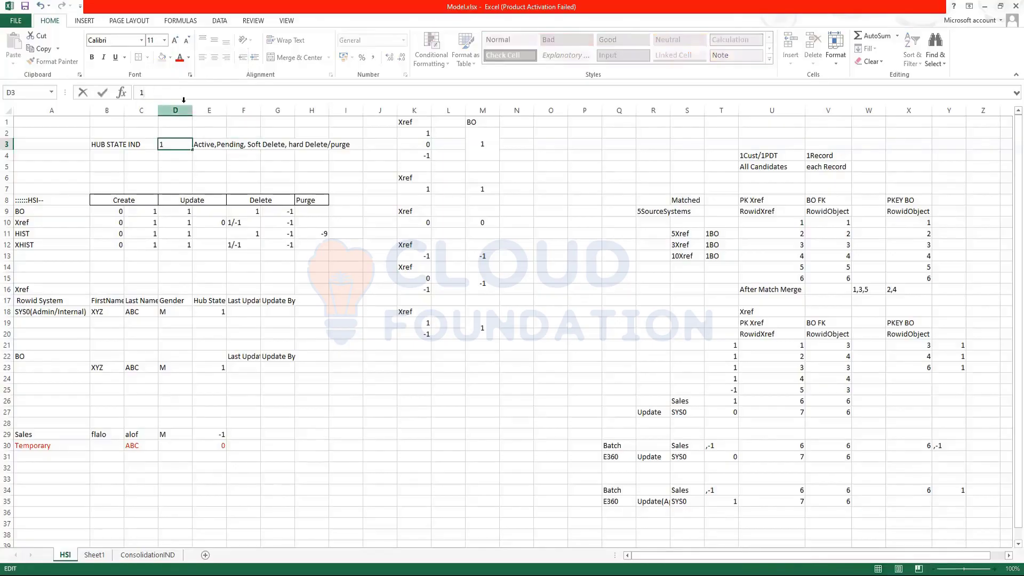
click(178, 154)
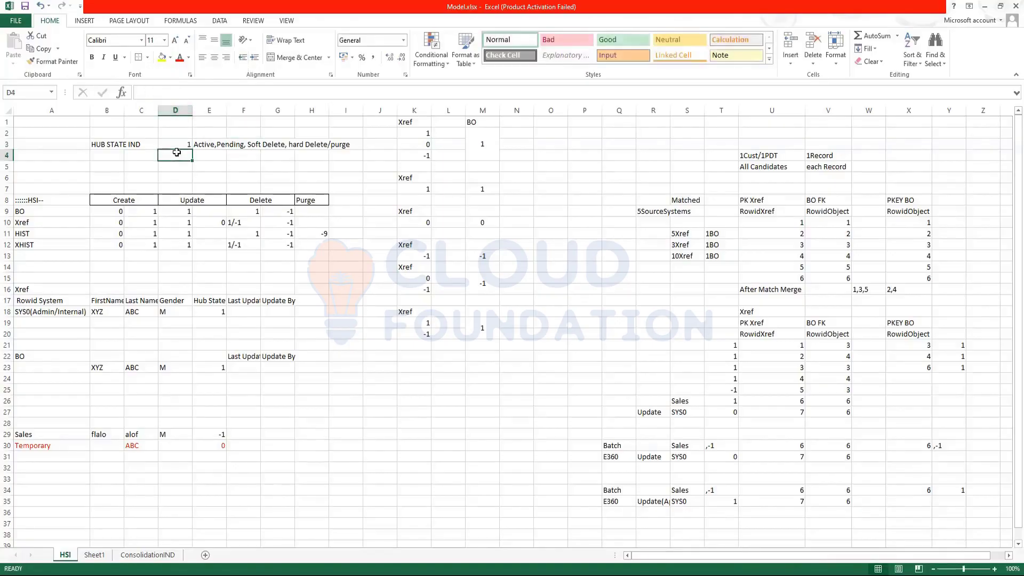
text(0)
key(Return)
text(-1)
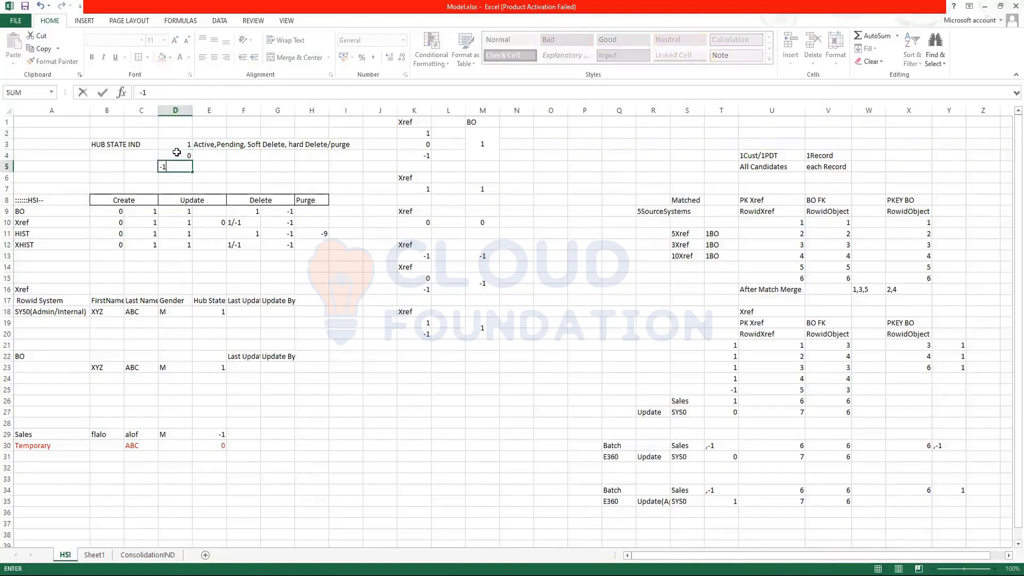
key(Return)
text(-9)
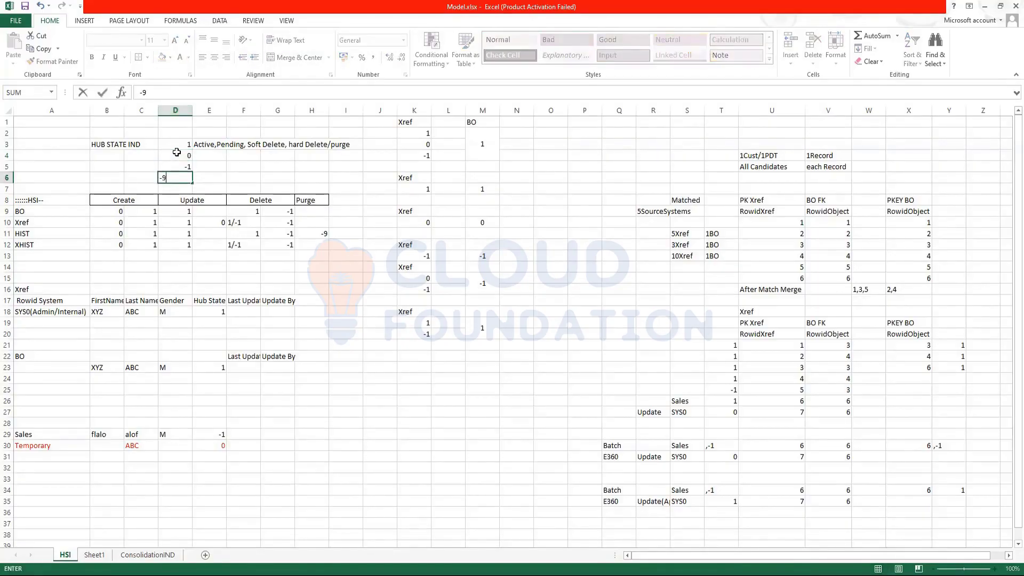
Trim the combined state description in E3 to just Active
click(222, 150)
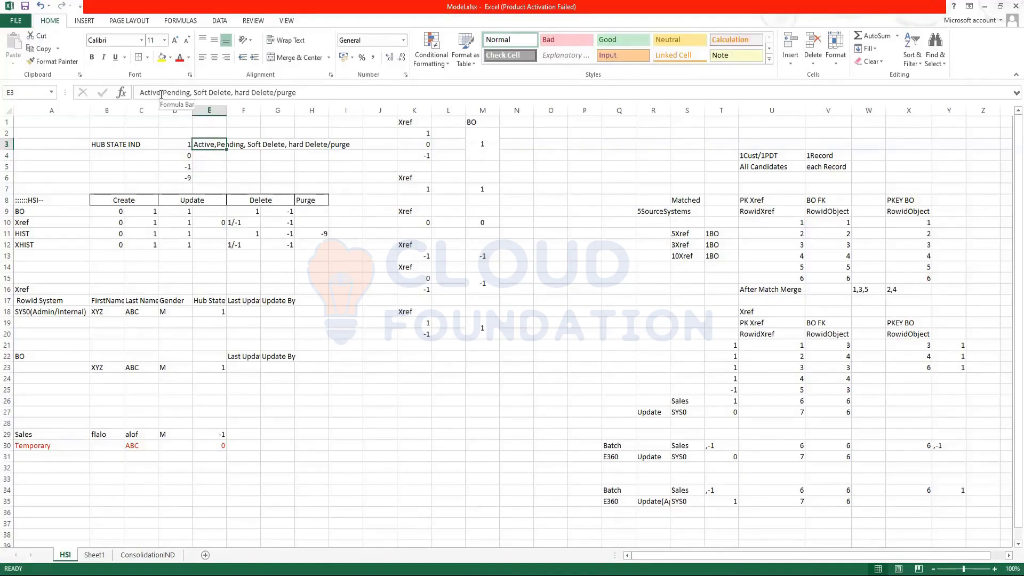
drag(163, 93, 292, 144)
key(BackSpace)
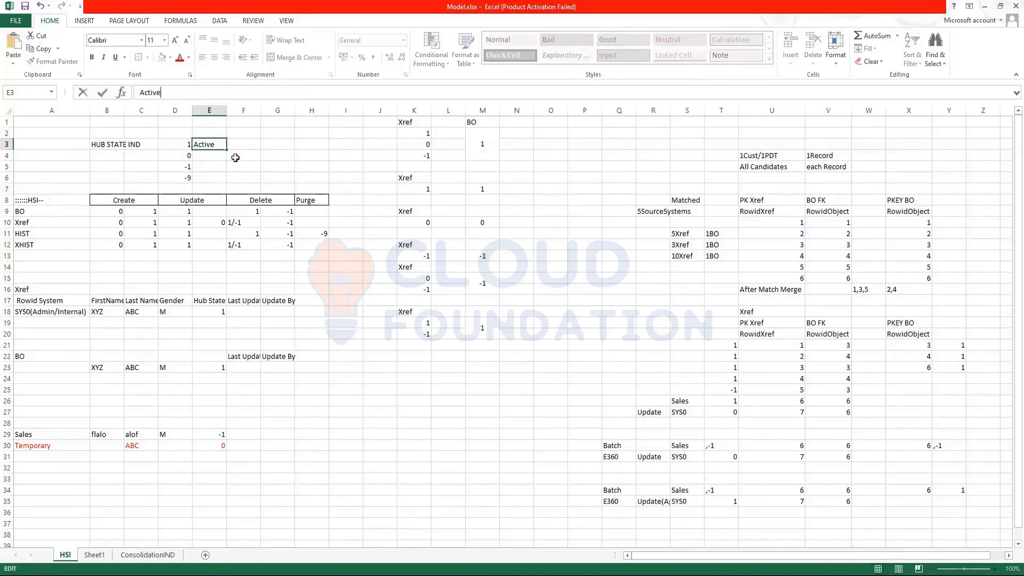
key(Return)
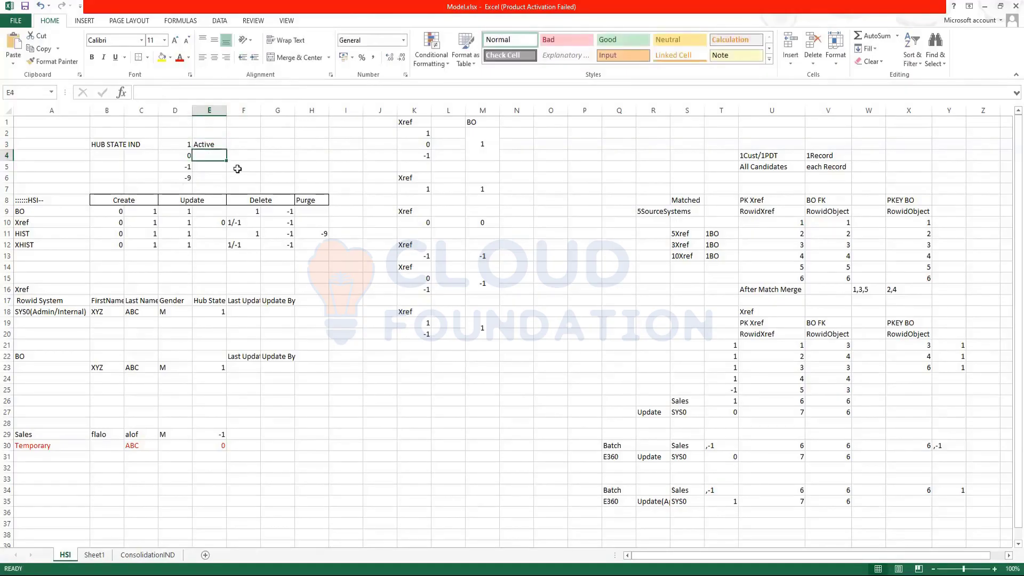
Enter the state descriptions Pending, Soft Delete and Hard Delete/ Purge in E4:E6 beside codes 0, -1 and -9
text(Pending)
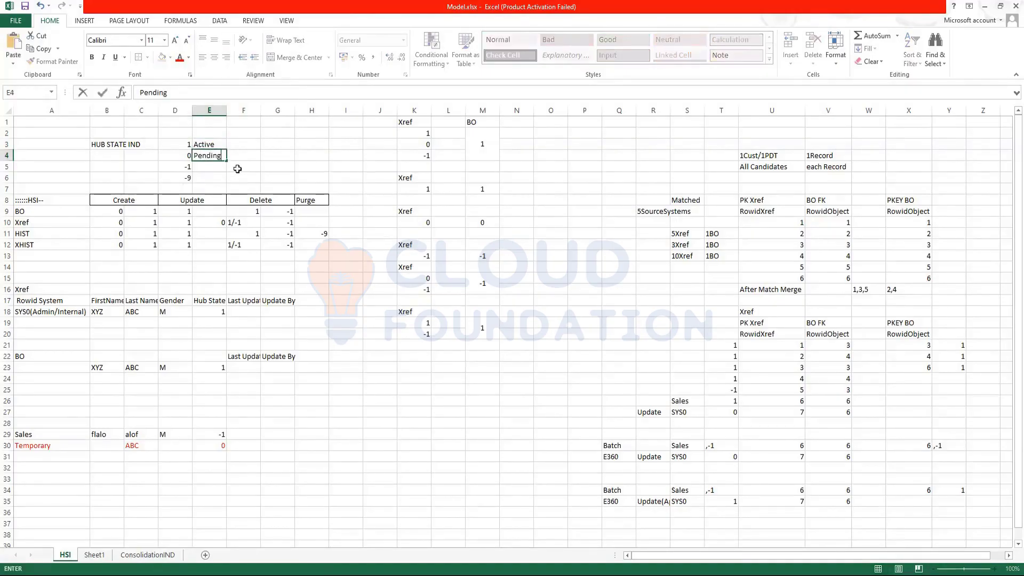
key(Return)
text(Soft)
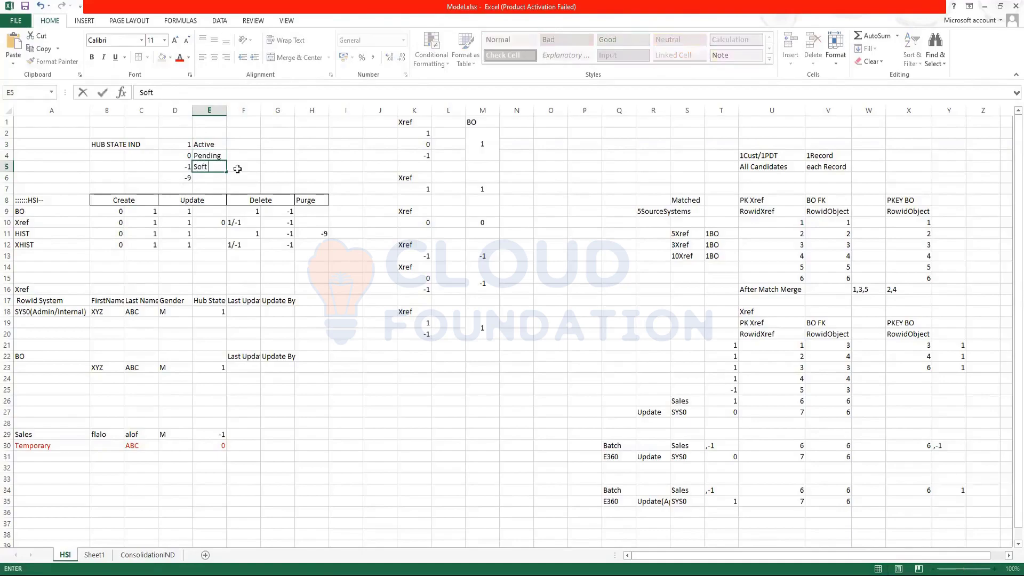
text( Delete)
click(207, 178)
text(Har)
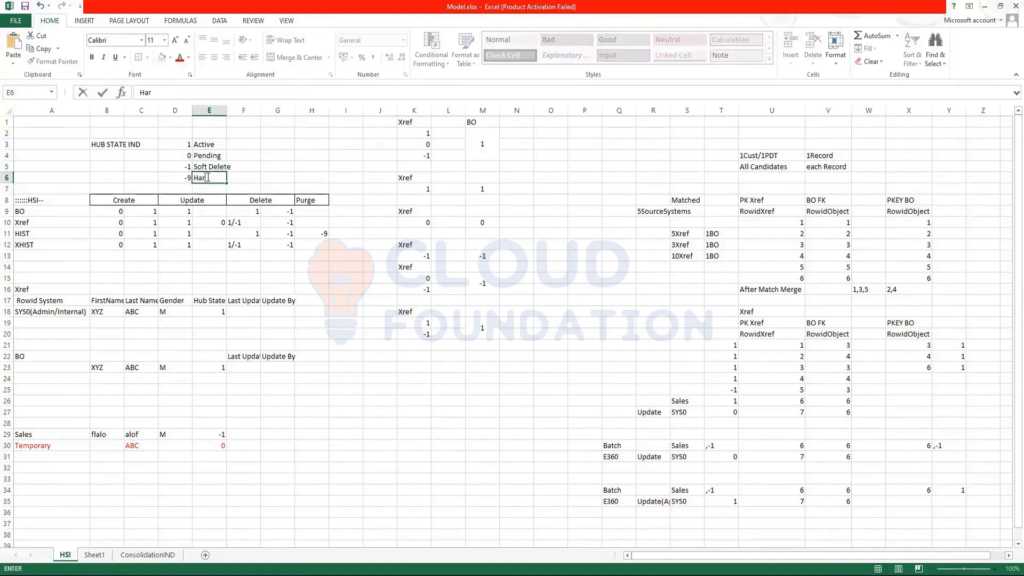
text(d Delete/p)
key(BackSpace)
text(Purge)
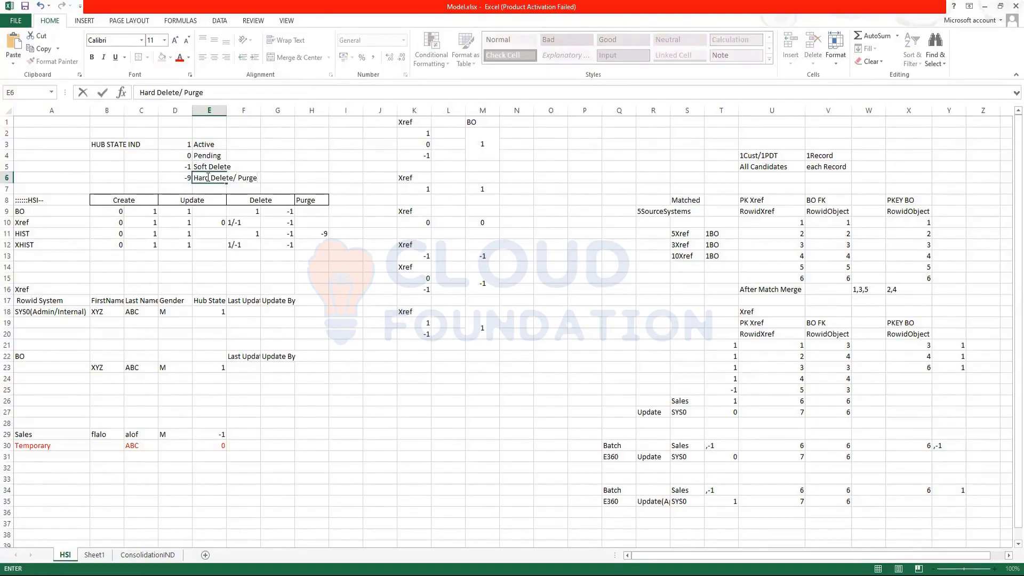
Autofit column E to the width of the hub state descriptions
click(271, 154)
double_click(226, 113)
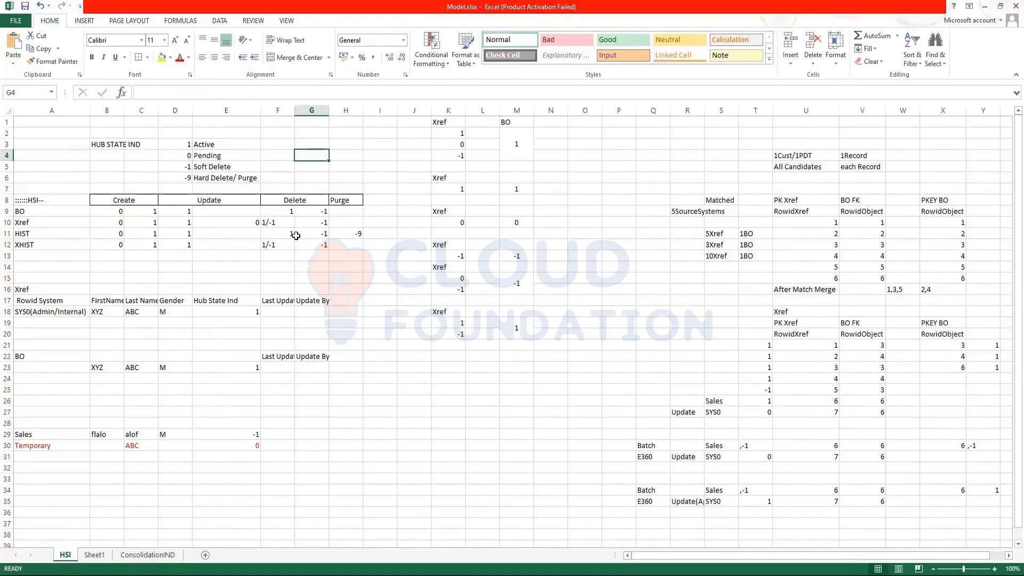
click(229, 147)
click(227, 156)
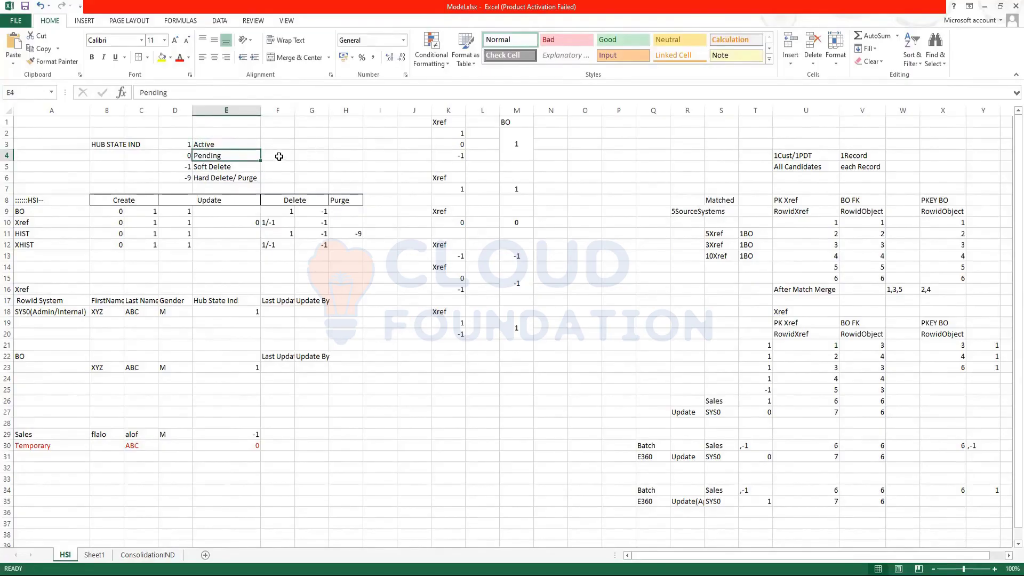
Note state Management in F4 and Workflow in G4 beside the Pending state
click(276, 156)
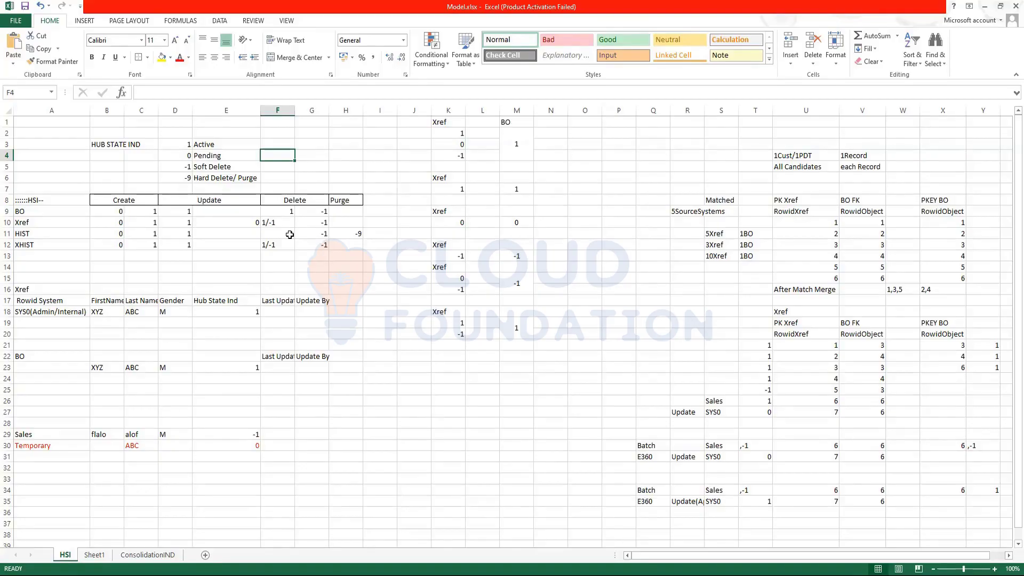
text(state Ma)
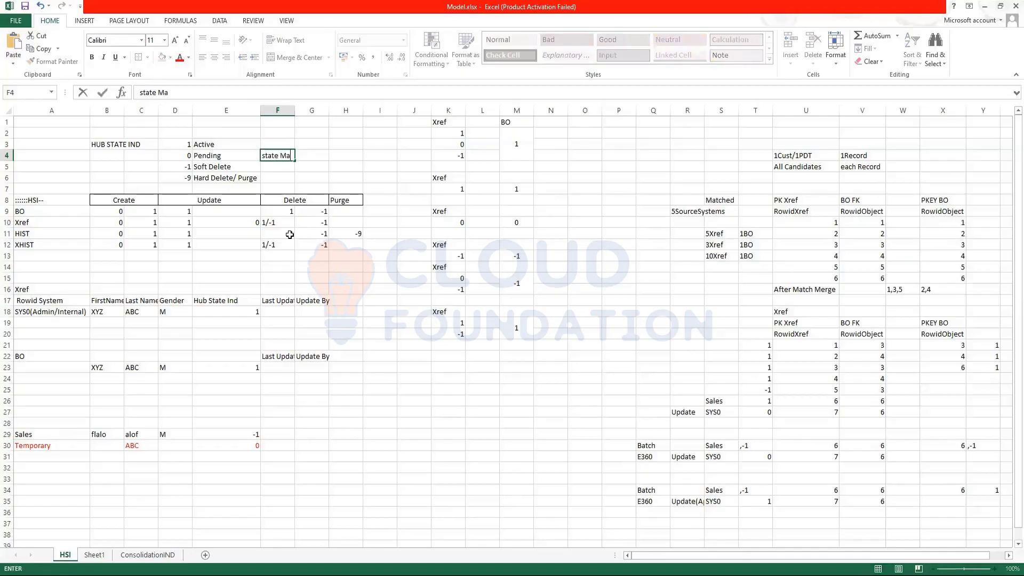
text(nagement)
key(Tab)
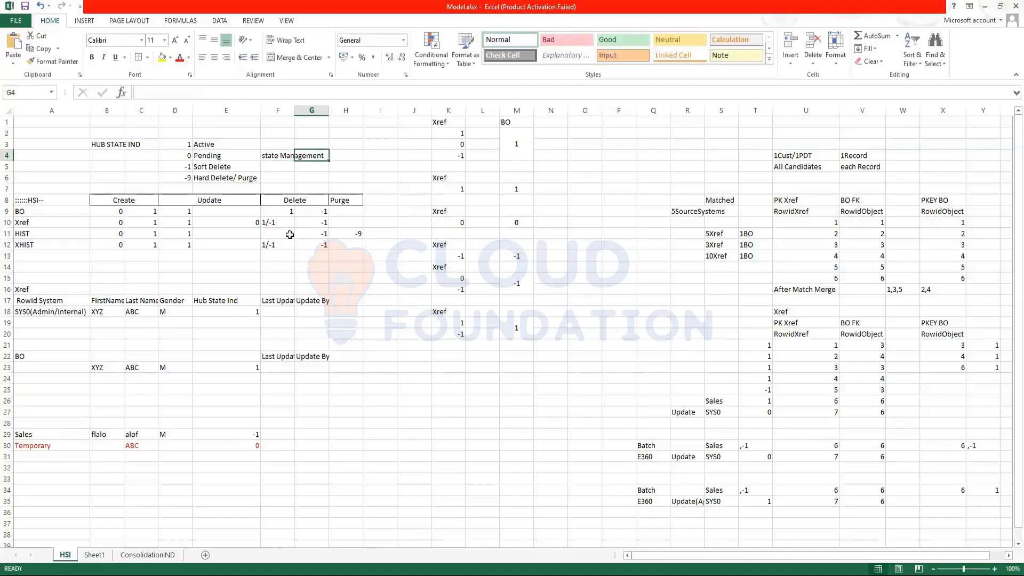
text(Wor)
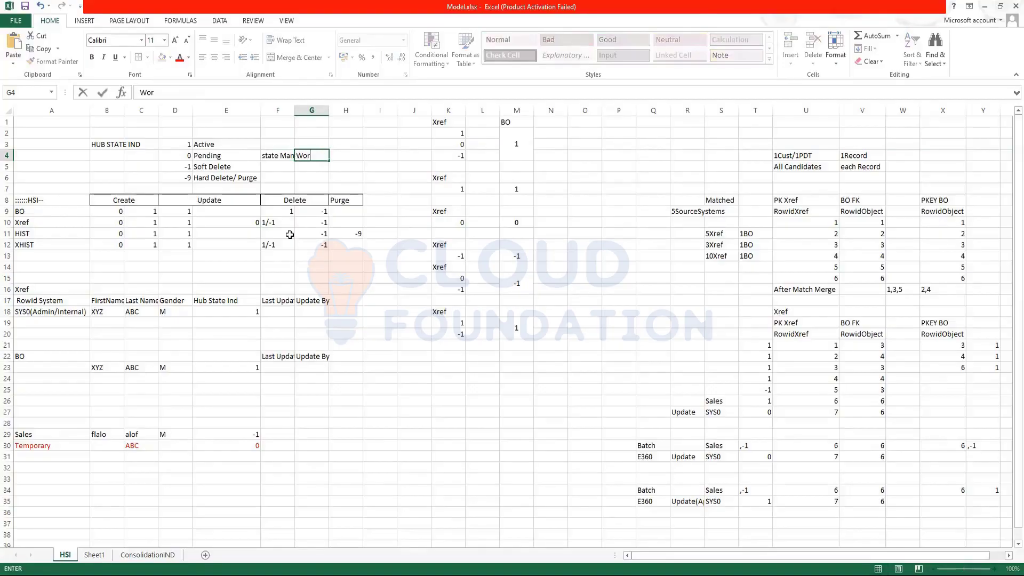
text(kflow)
key(Return)
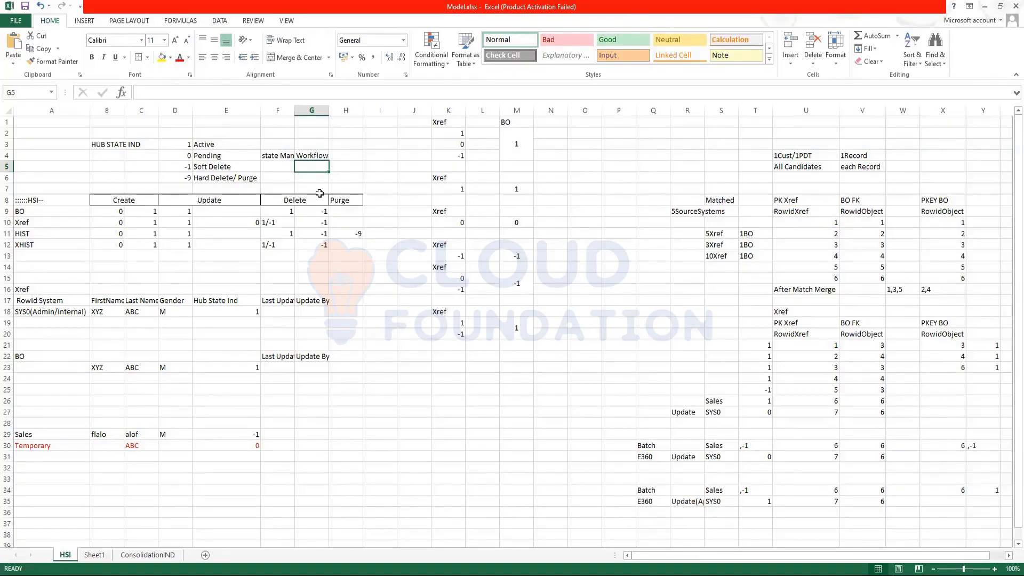
Capitalise the first letter of the F4 note so it reads State Management
click(275, 155)
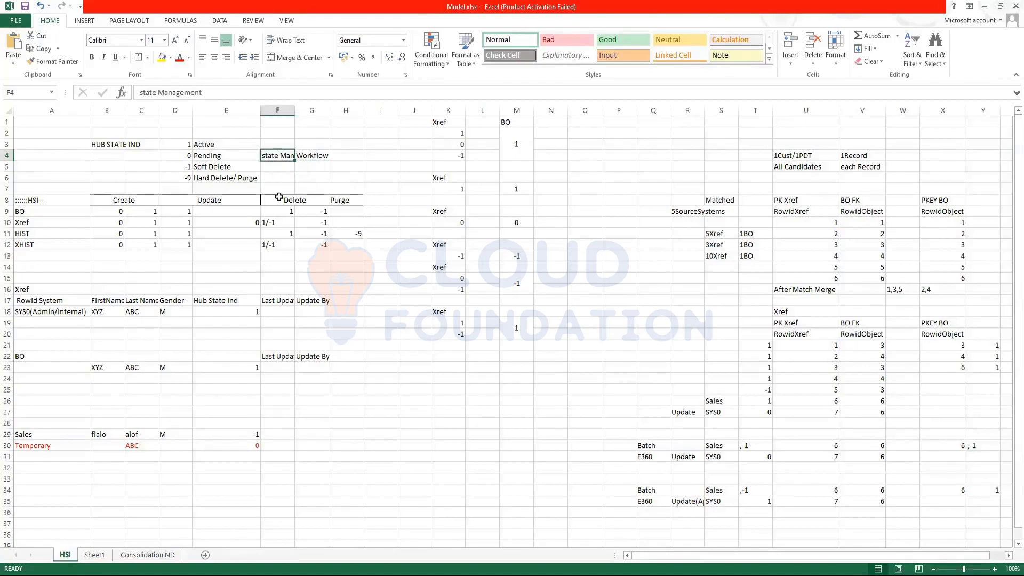
click(141, 92)
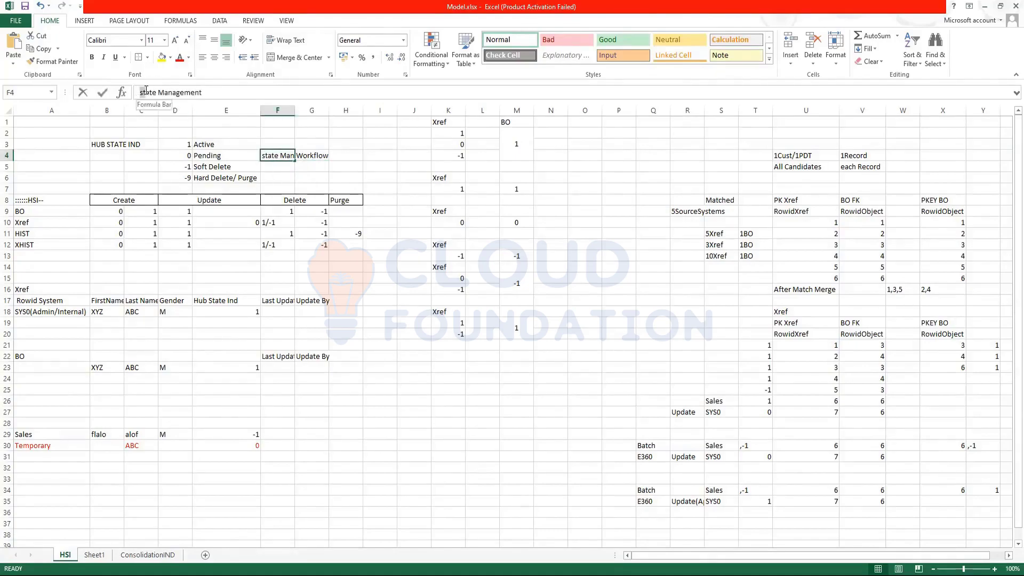
key(Delete)
text(S)
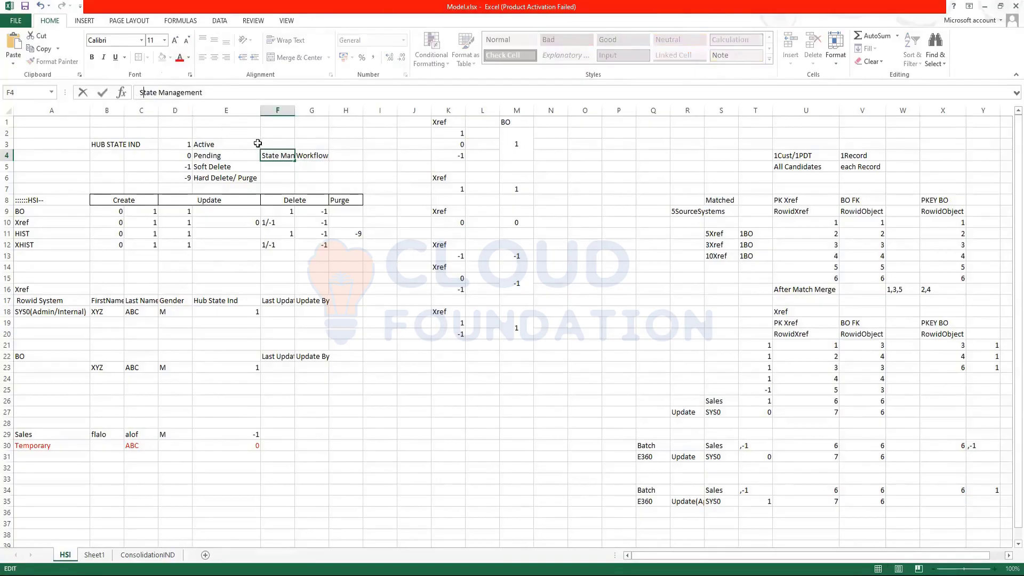
click(377, 256)
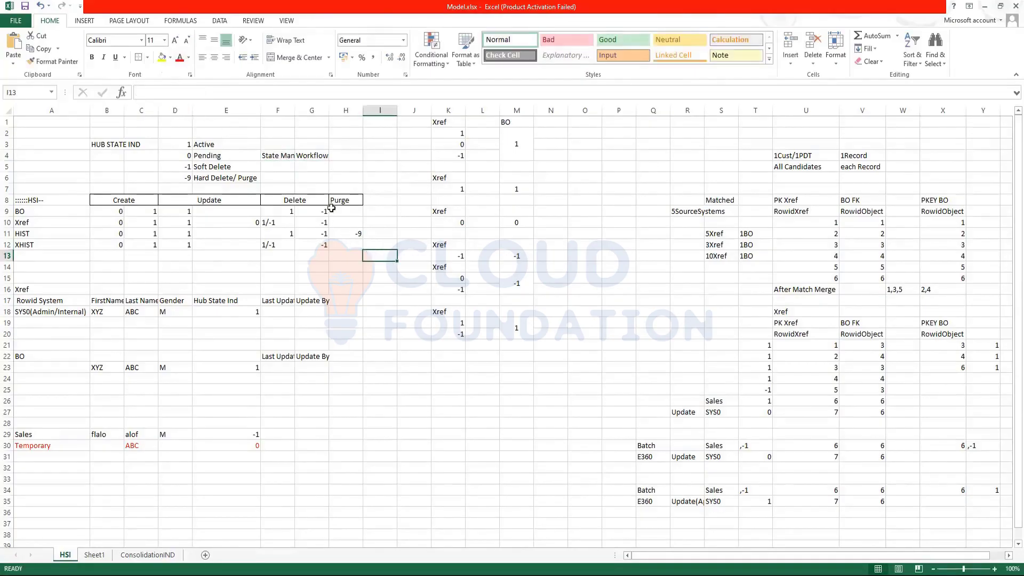
Examine the State Management and Workflow notes and the Create hub state values for BO, Xref, HIST and XHIST in the HSI table
click(279, 156)
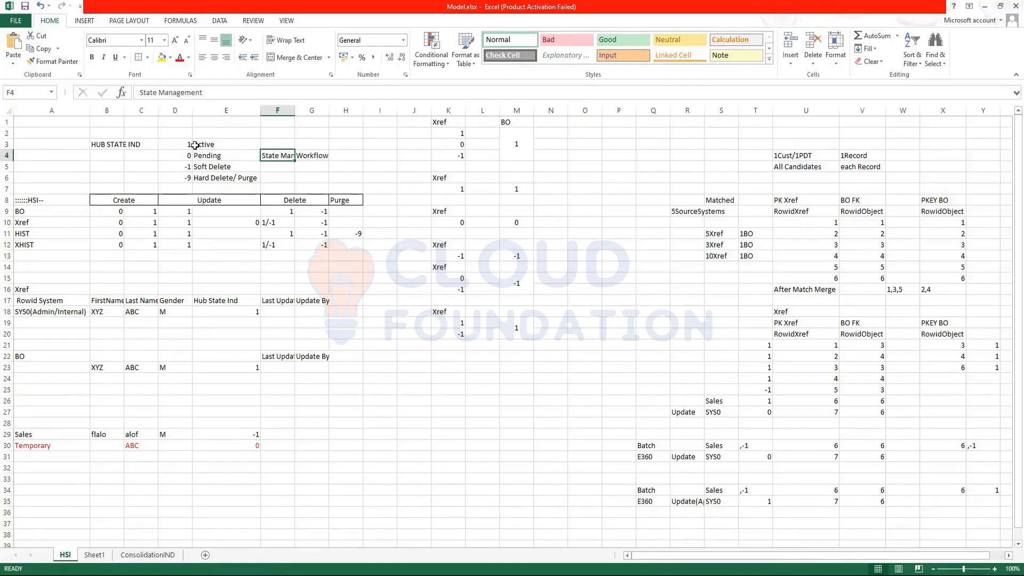
click(130, 199)
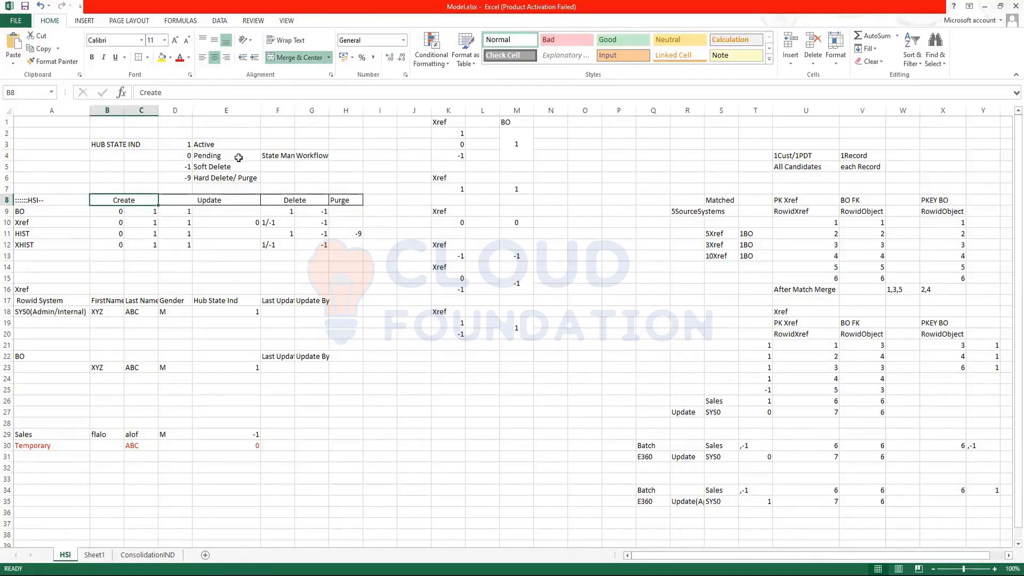
click(272, 156)
click(323, 156)
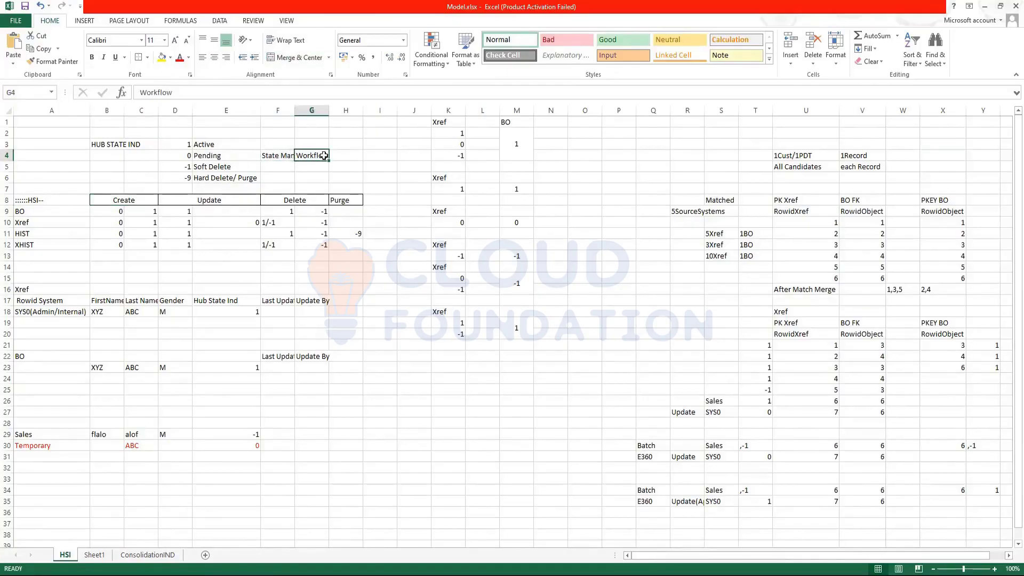
drag(272, 155, 308, 154)
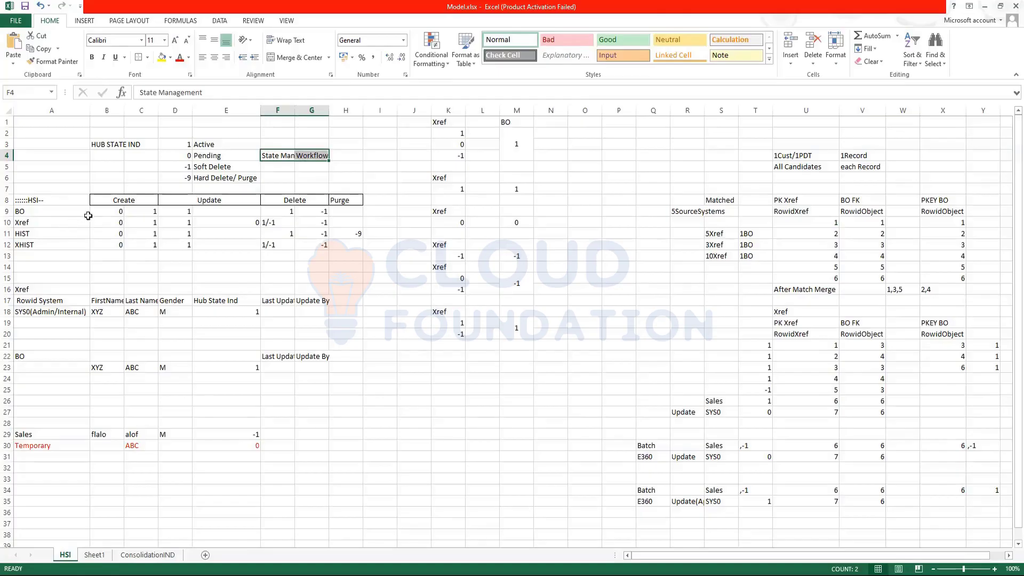
drag(107, 211, 109, 241)
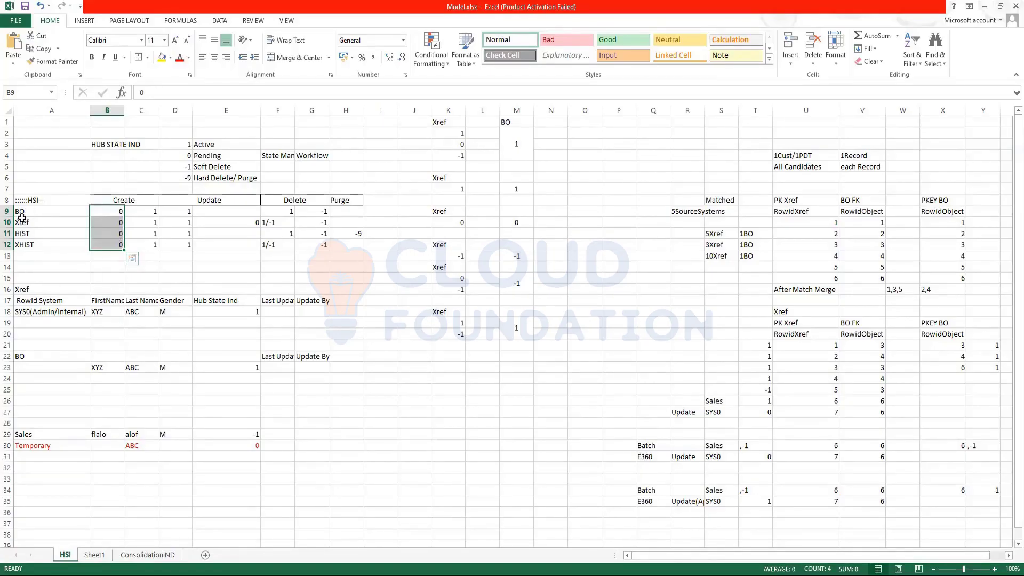
drag(39, 213, 39, 244)
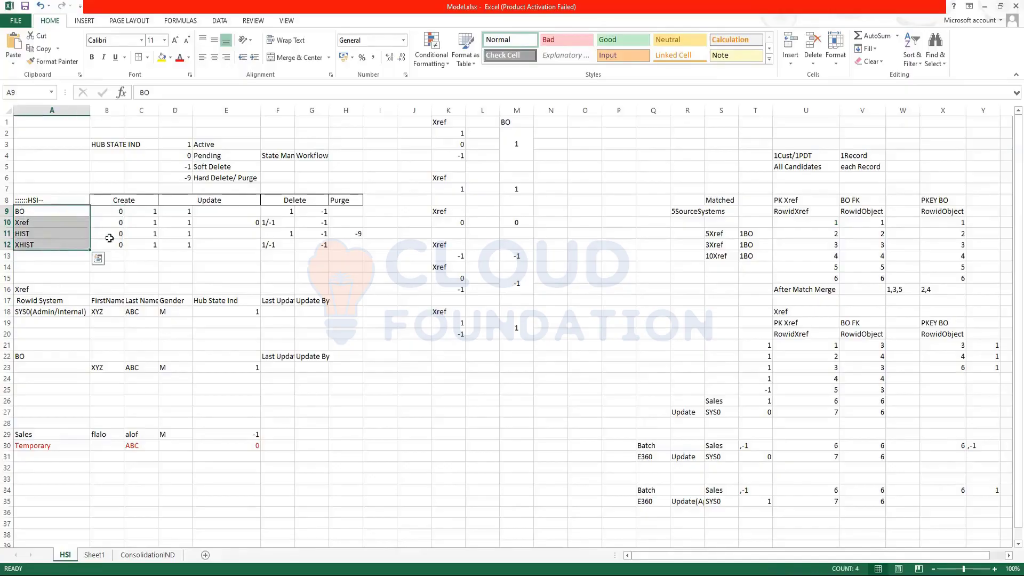
click(141, 211)
shift+click(143, 245)
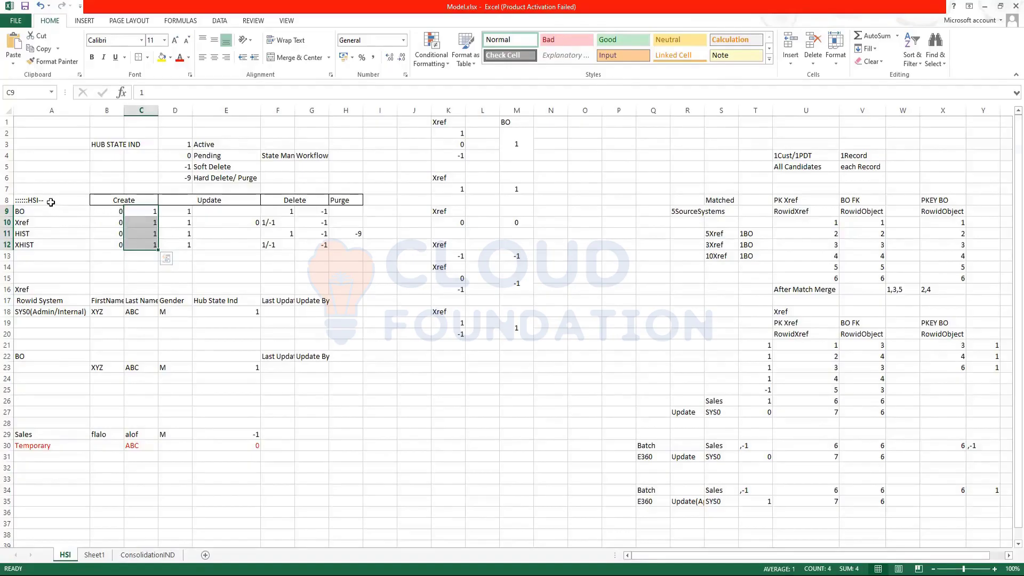
drag(45, 200, 341, 246)
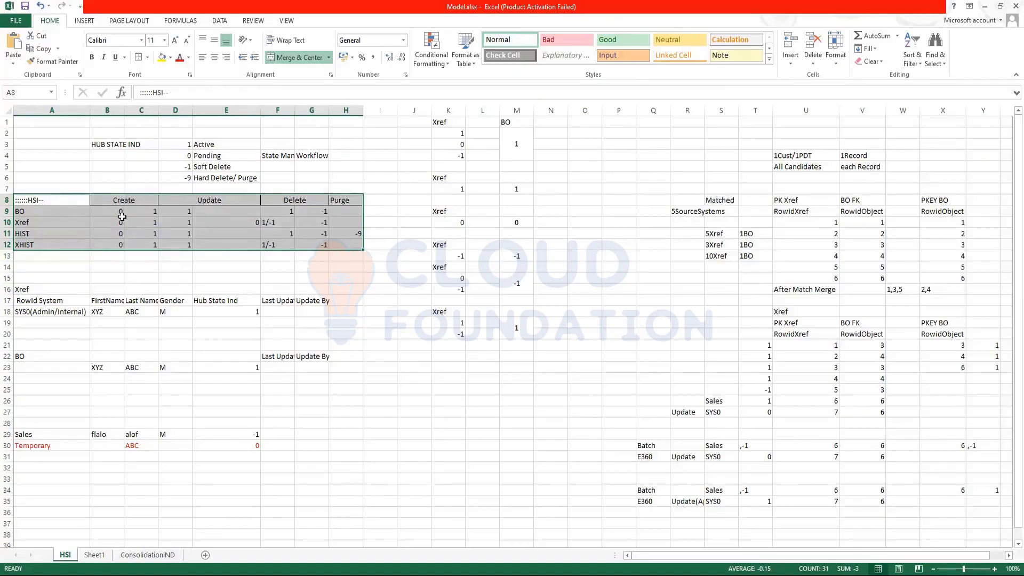
click(130, 198)
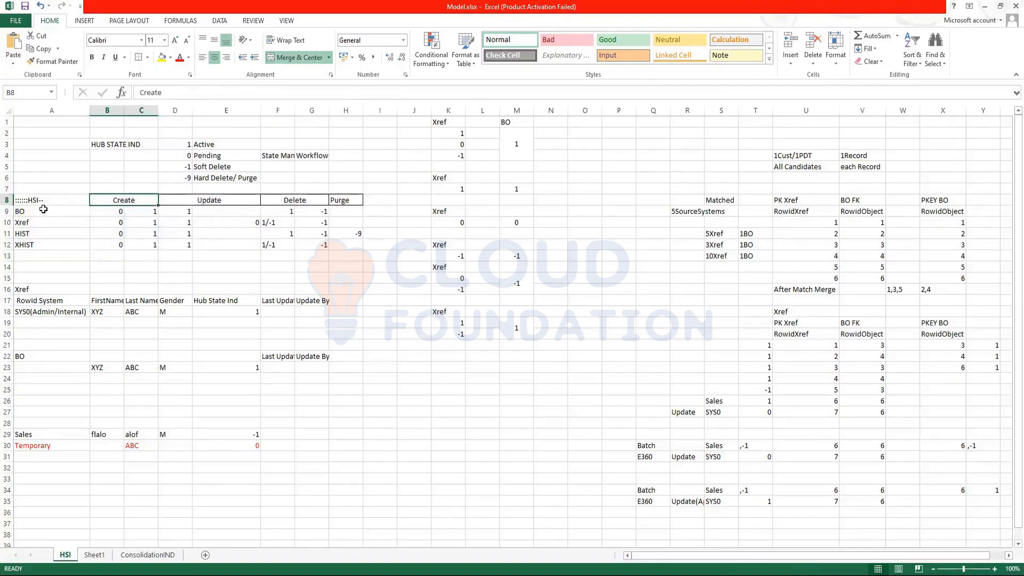
click(105, 209)
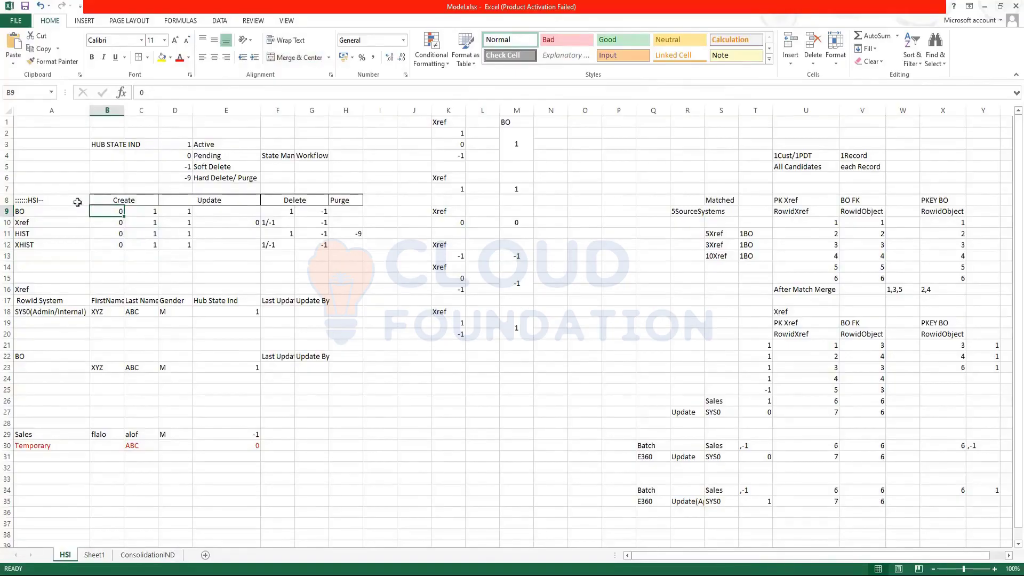
click(103, 223)
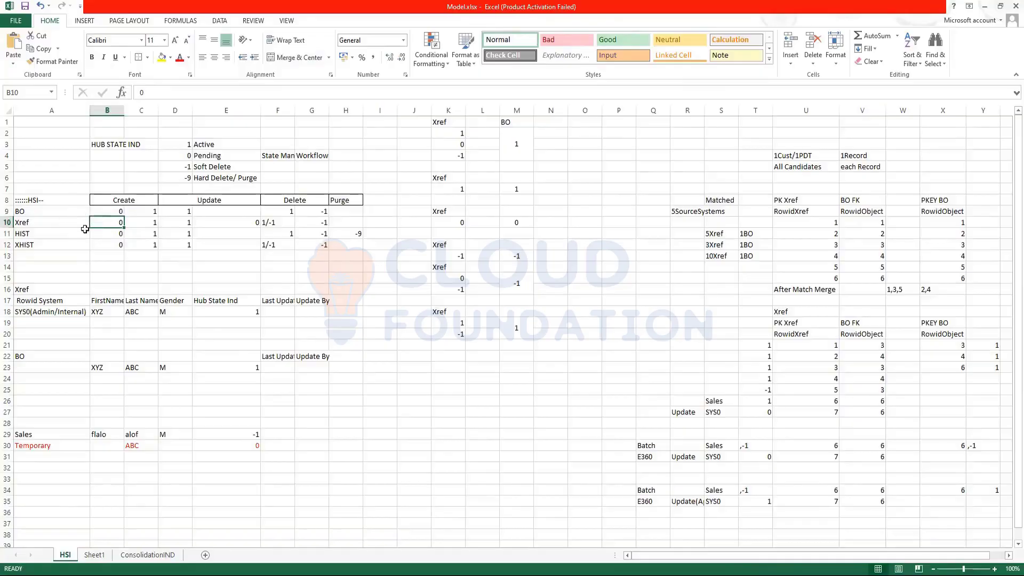
click(47, 244)
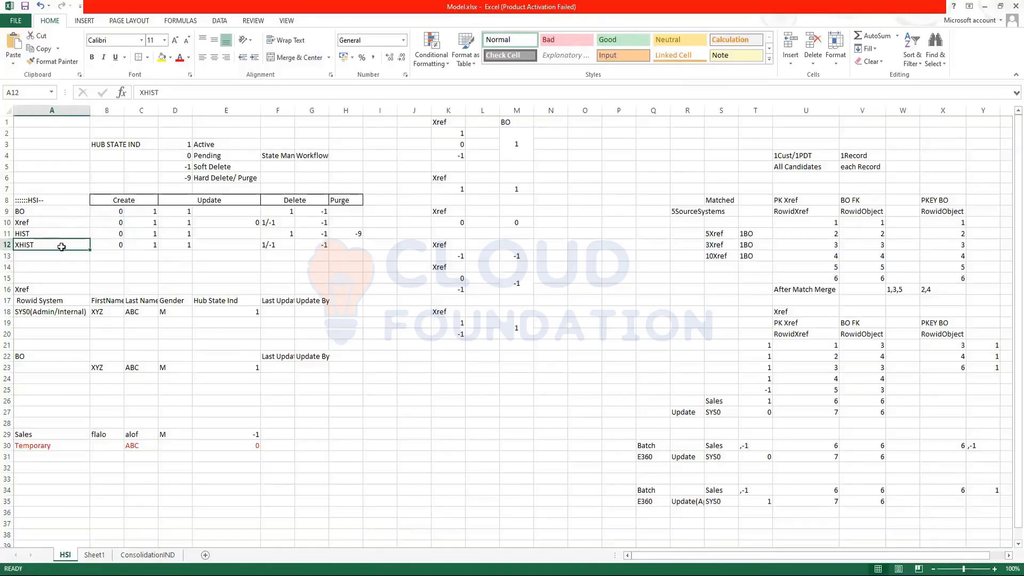
Rename the XHIST row label in A12 of the HSI table to HXRF
text(HXRF)
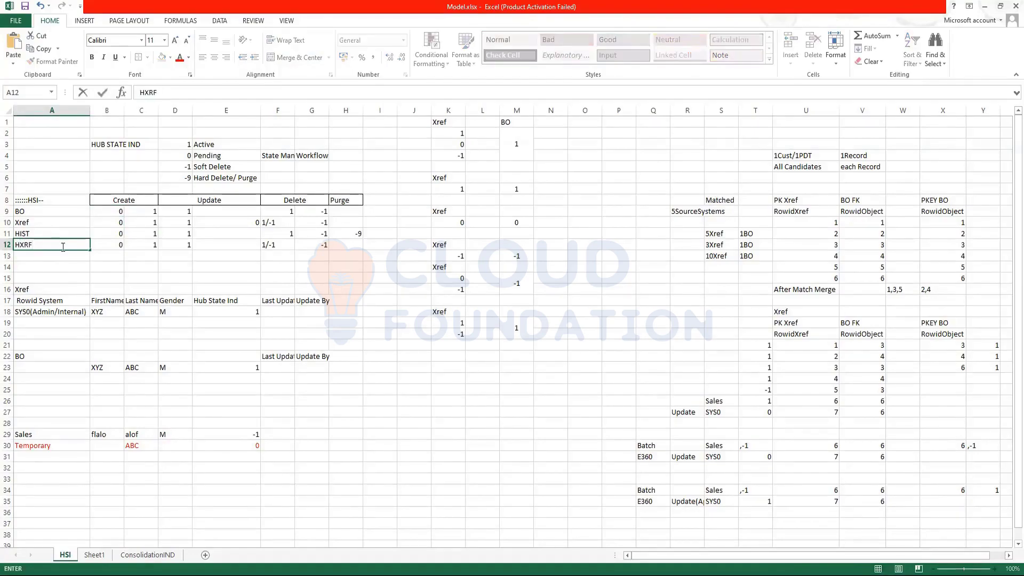
key(Return)
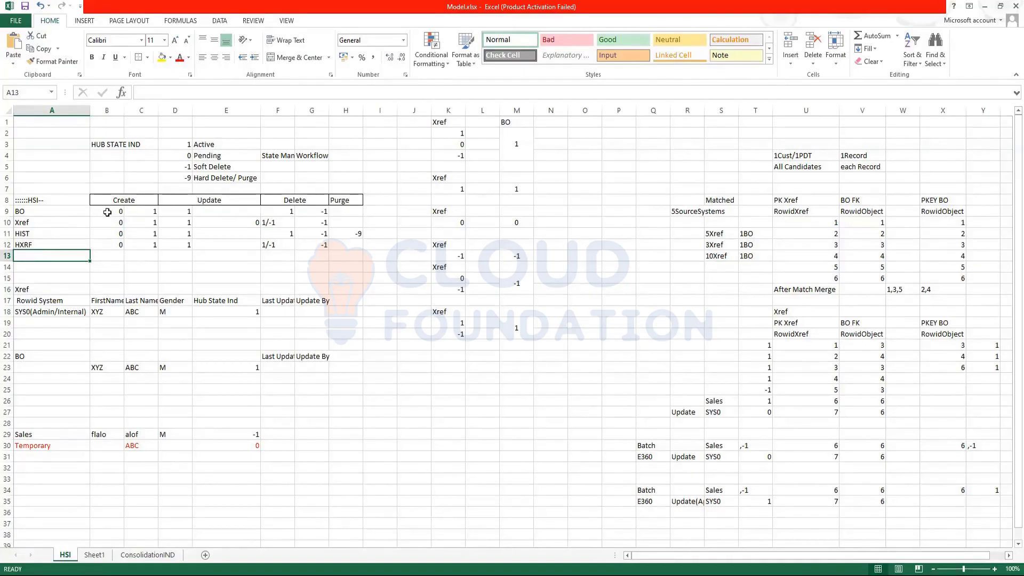
Set Hub State Ind to 0 for the XYZ record in both the Xref table (E18) and the BO table (E23)
drag(107, 212, 107, 245)
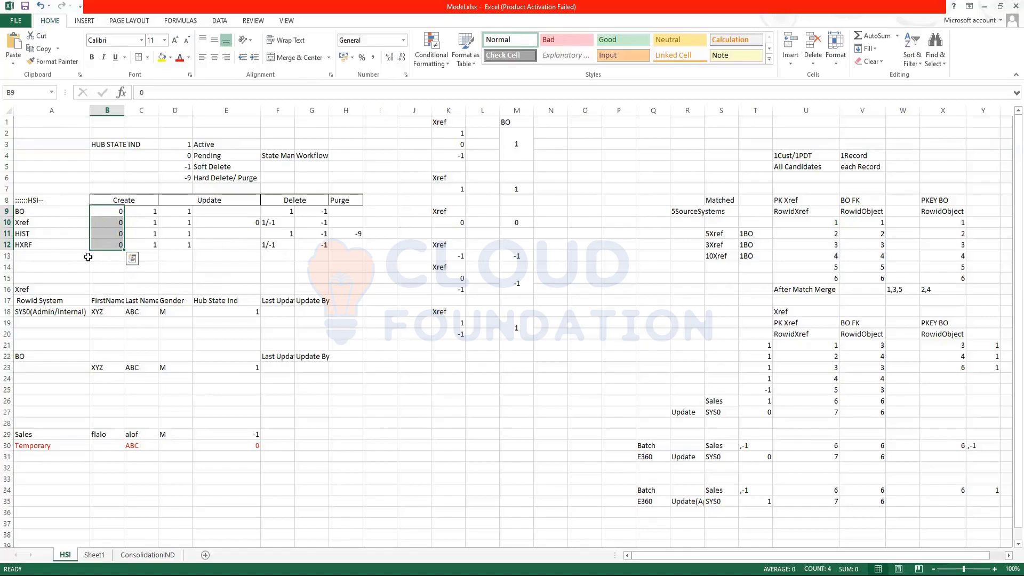
drag(275, 156, 309, 156)
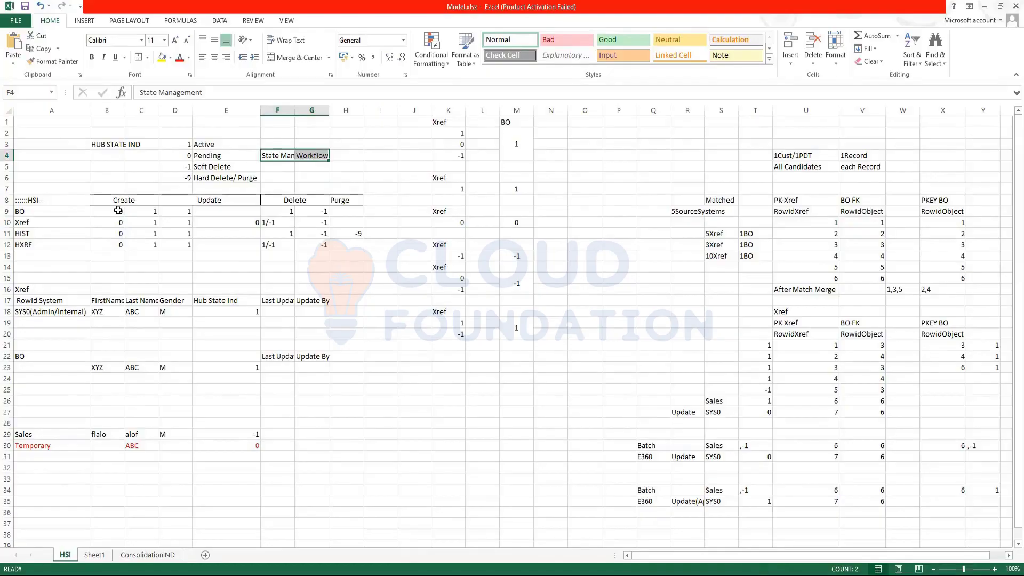
drag(113, 211, 116, 246)
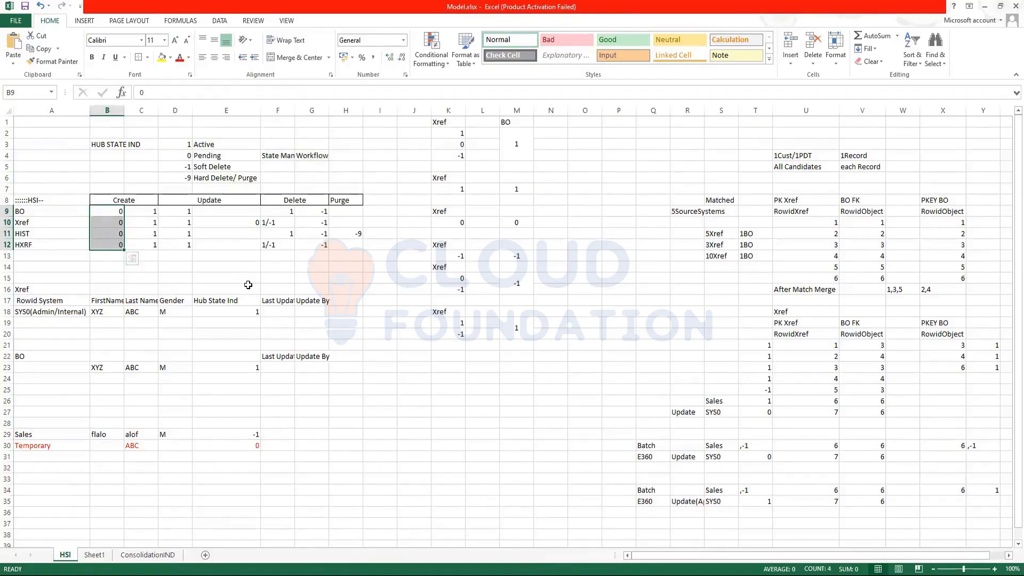
click(22, 359)
click(241, 315)
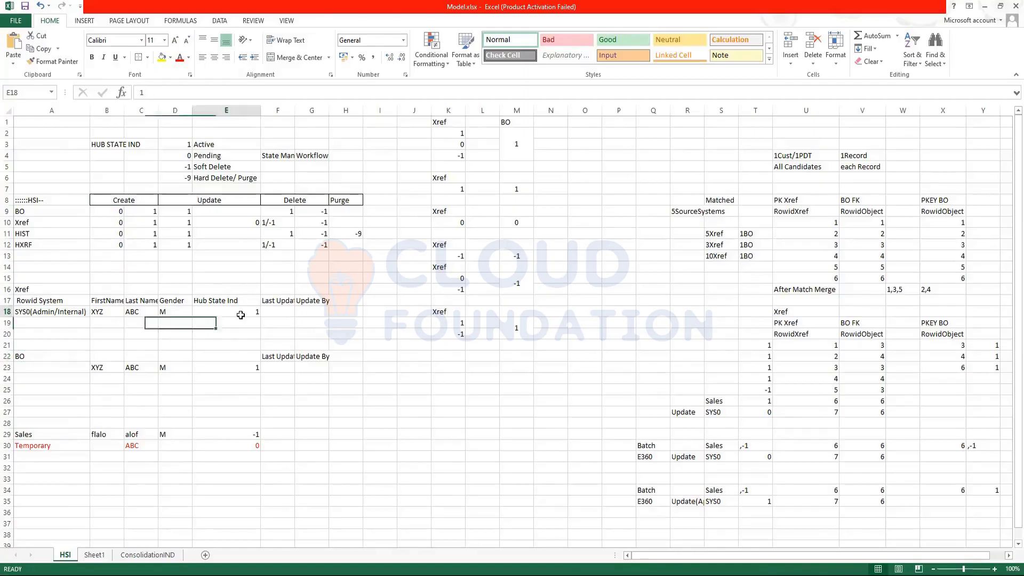
text(0)
click(240, 367)
text(0)
click(342, 390)
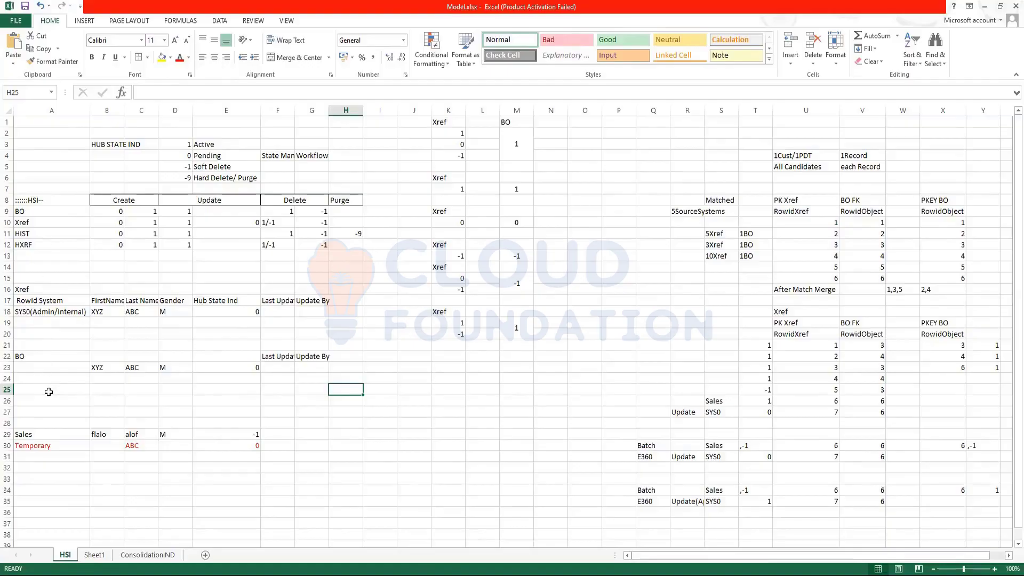
Move the Sales and Temporary records from rows 29 and 30 down so they start at A38
drag(48, 380, 315, 408)
click(320, 490)
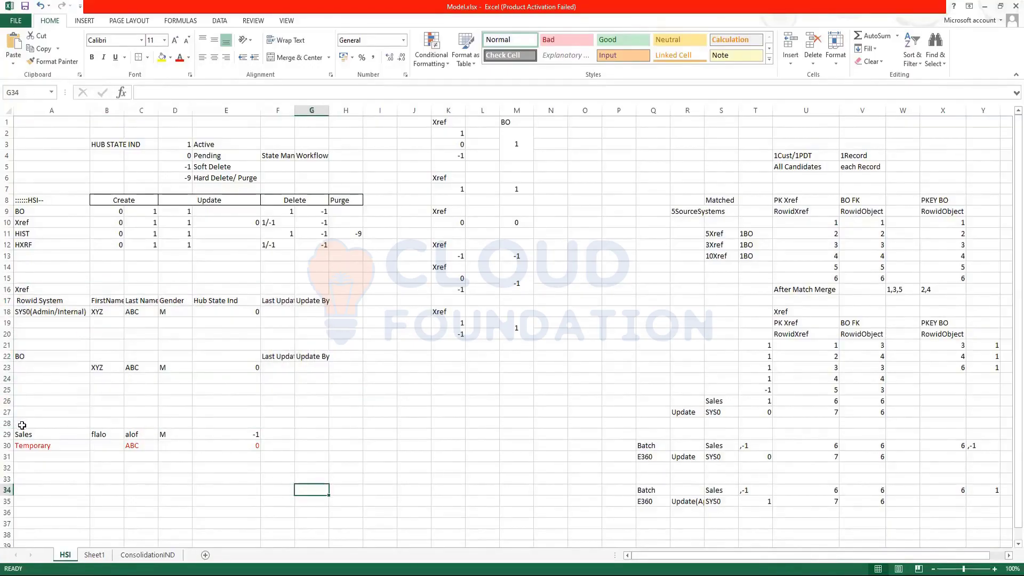
drag(22, 434, 37, 532)
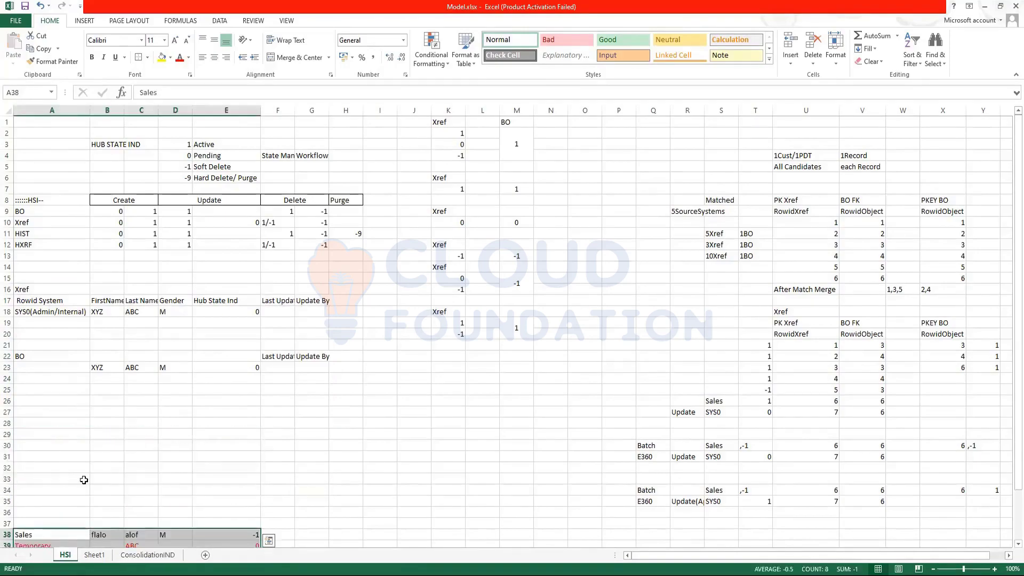
click(49, 402)
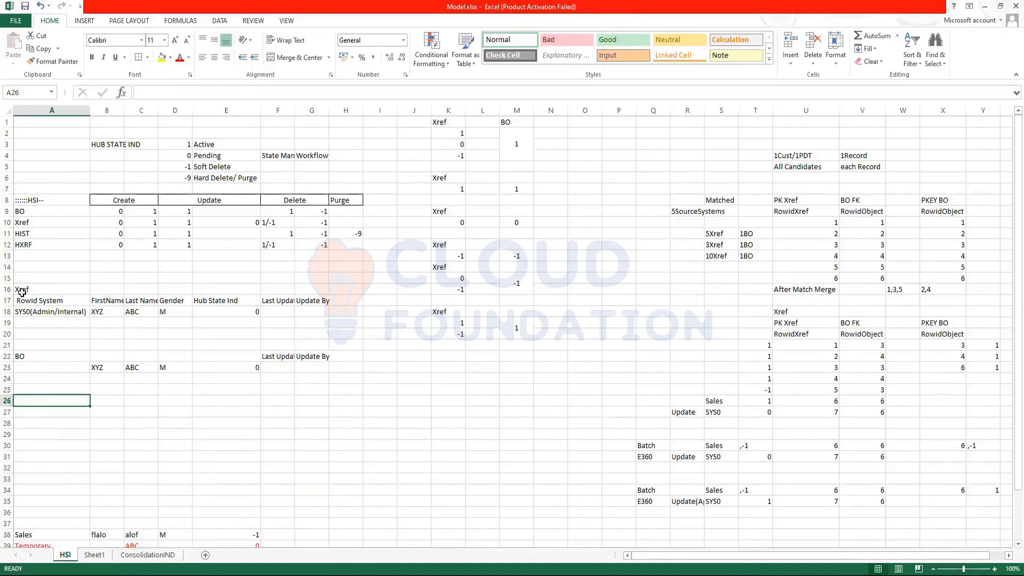
Copy the Xref table with its header and record from A16:H18 to A26 and again to A32
drag(21, 293, 338, 313)
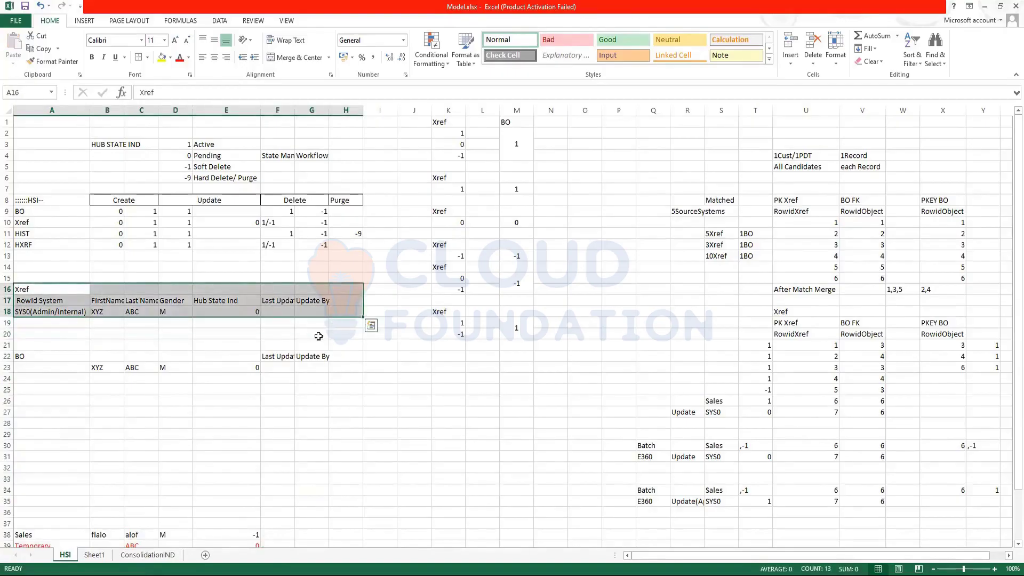
key(ctrl+c)
click(32, 400)
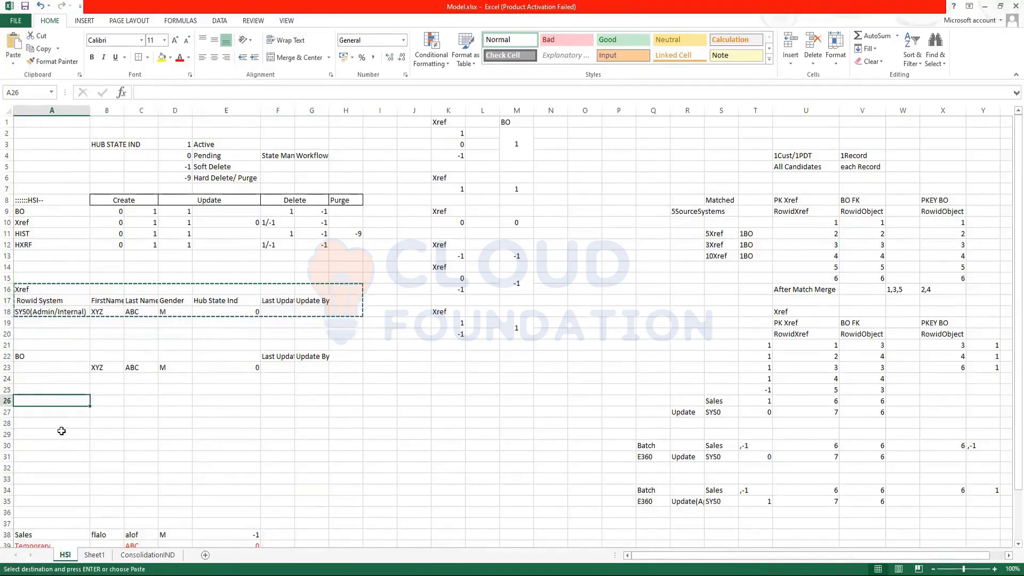
key(ctrl+v)
click(35, 468)
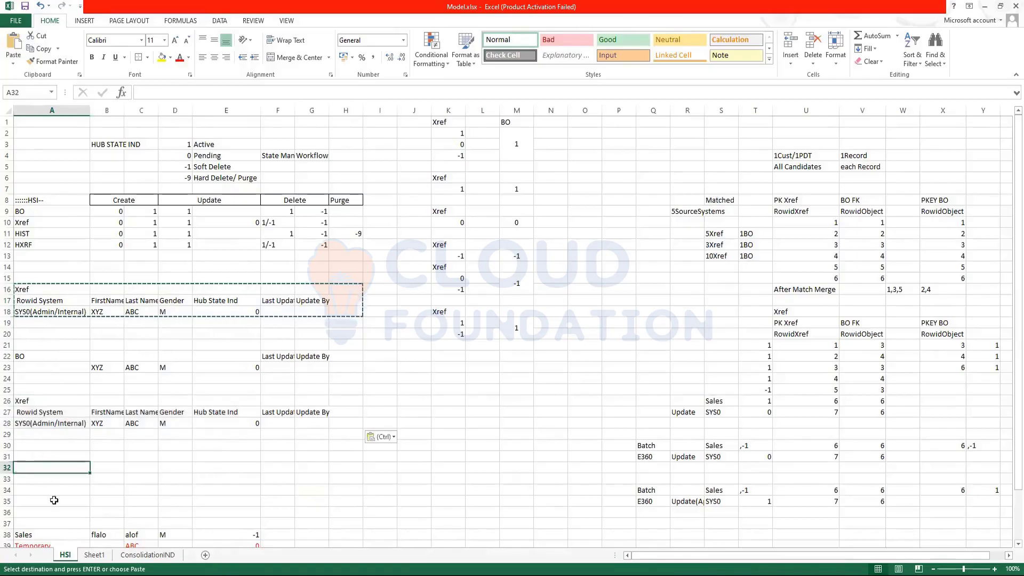
key(ctrl+v)
Retitle the copied table at A26 as HIST and the one at A32 as HXrf
click(30, 401)
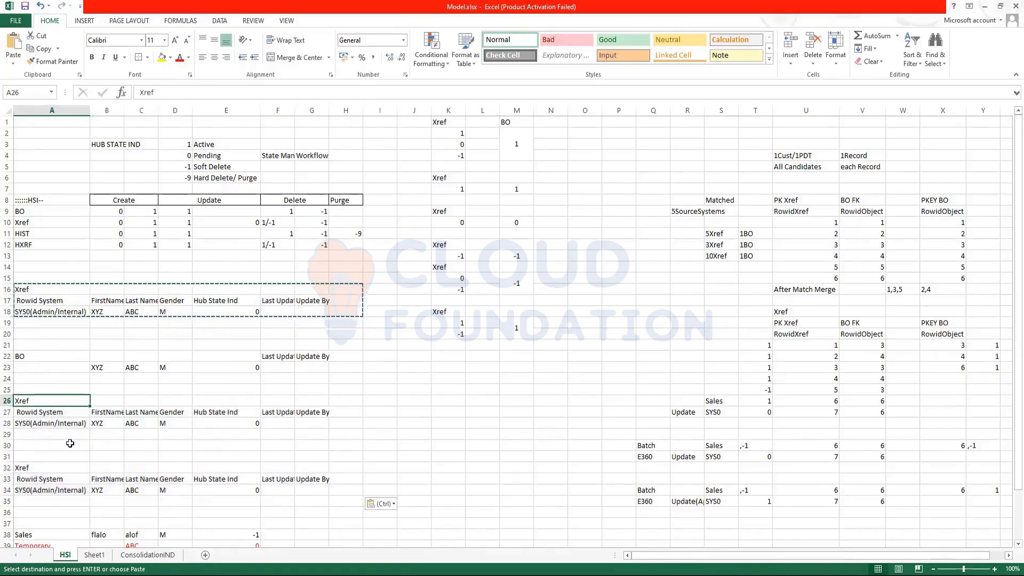
text(HIST)
double_click(42, 468)
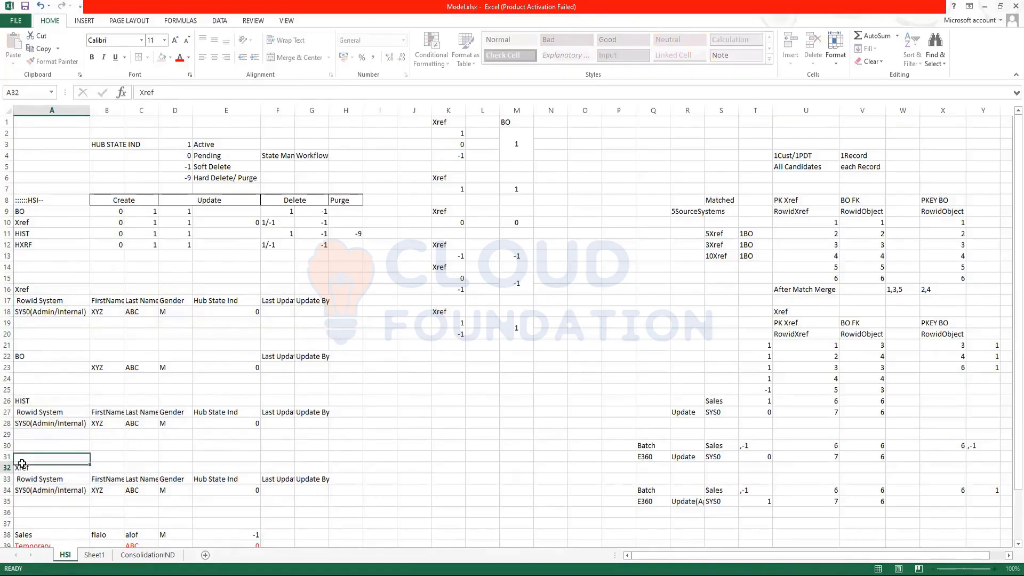
key(BackSpace)
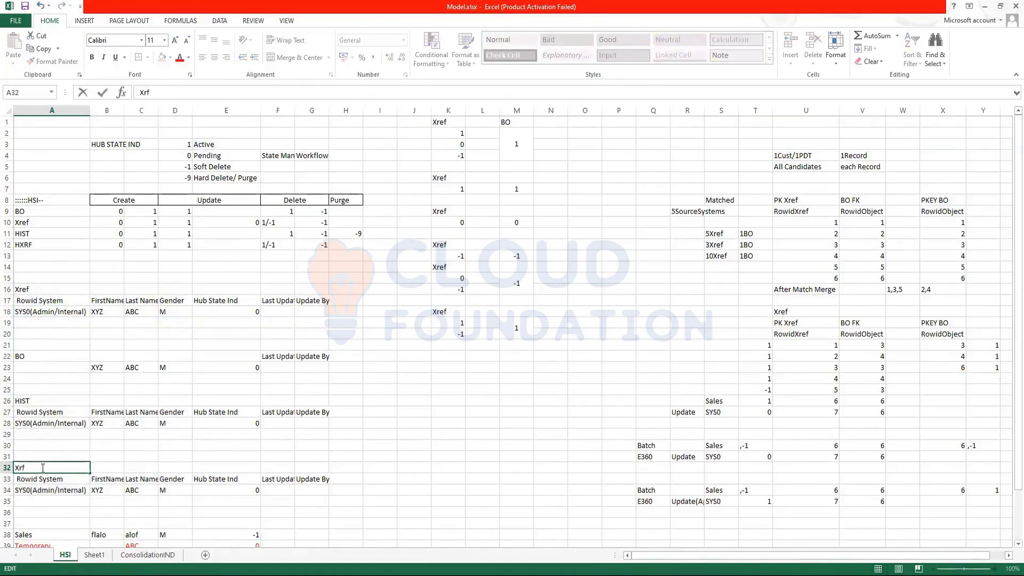
text(H)
click(66, 450)
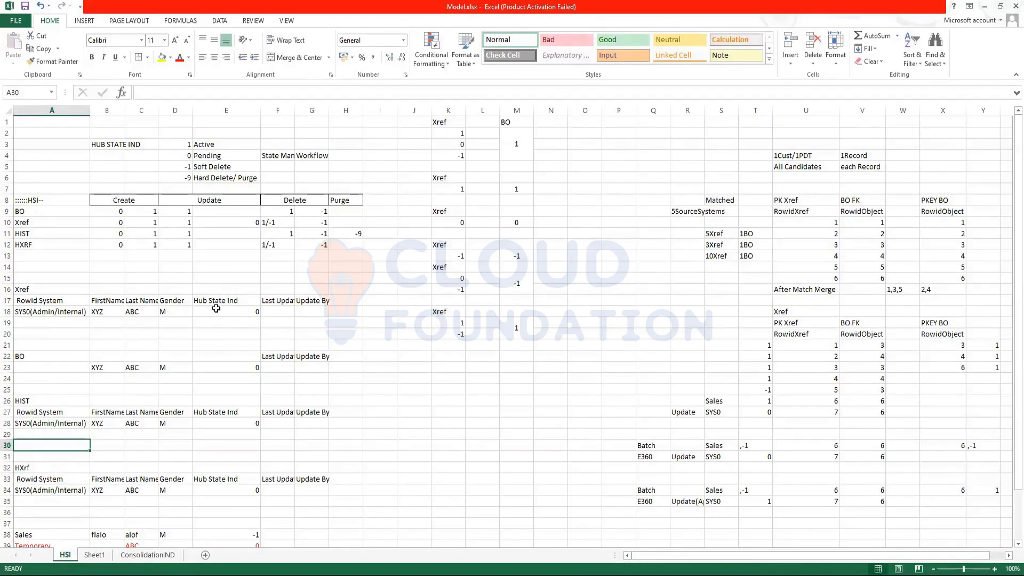
Examine the Hub State Ind values across the Xref, BO, HIST and HXrf tables against the Workflow note and the Create and Update columns
click(255, 425)
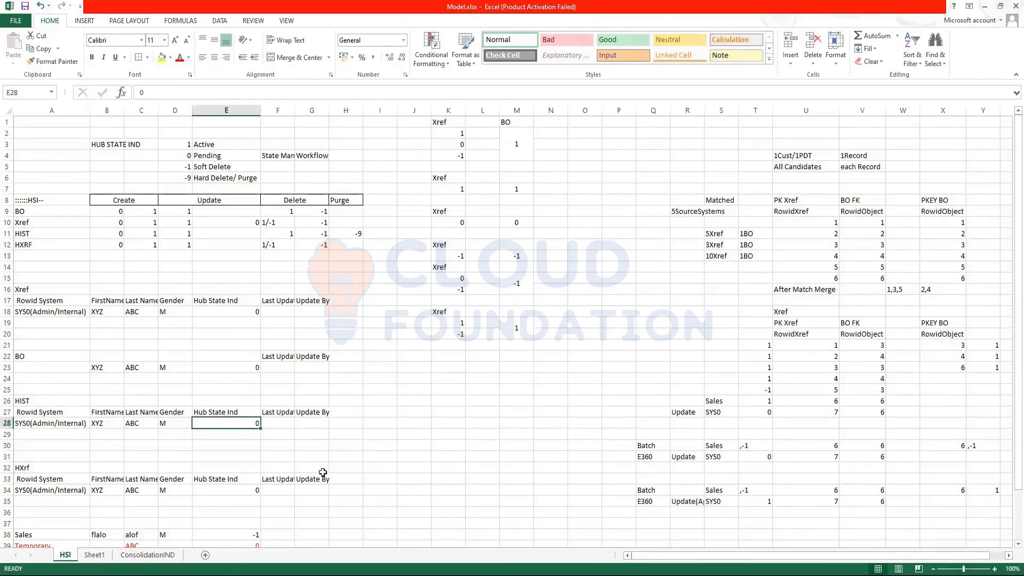
click(246, 492)
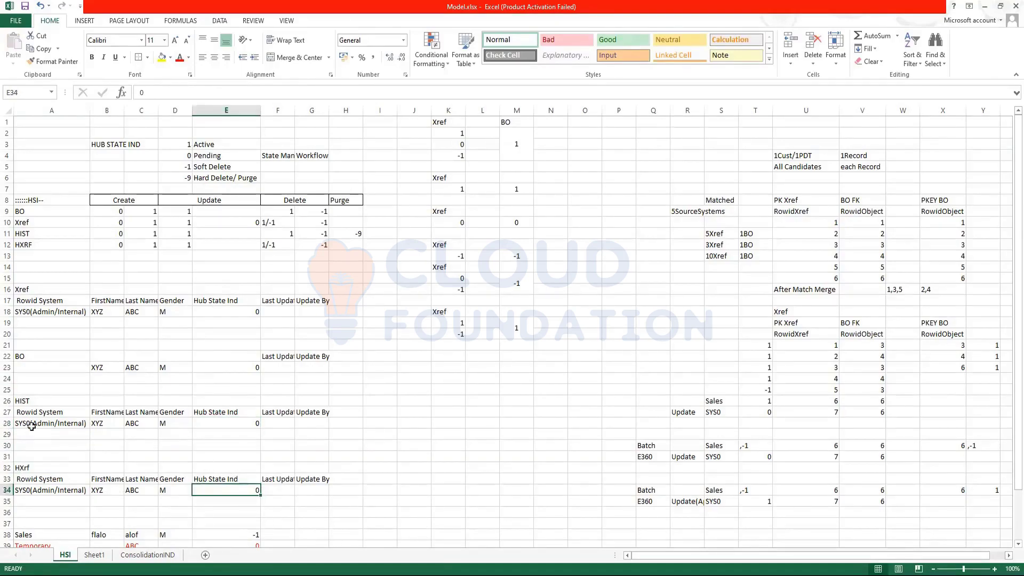
drag(33, 400, 22, 479)
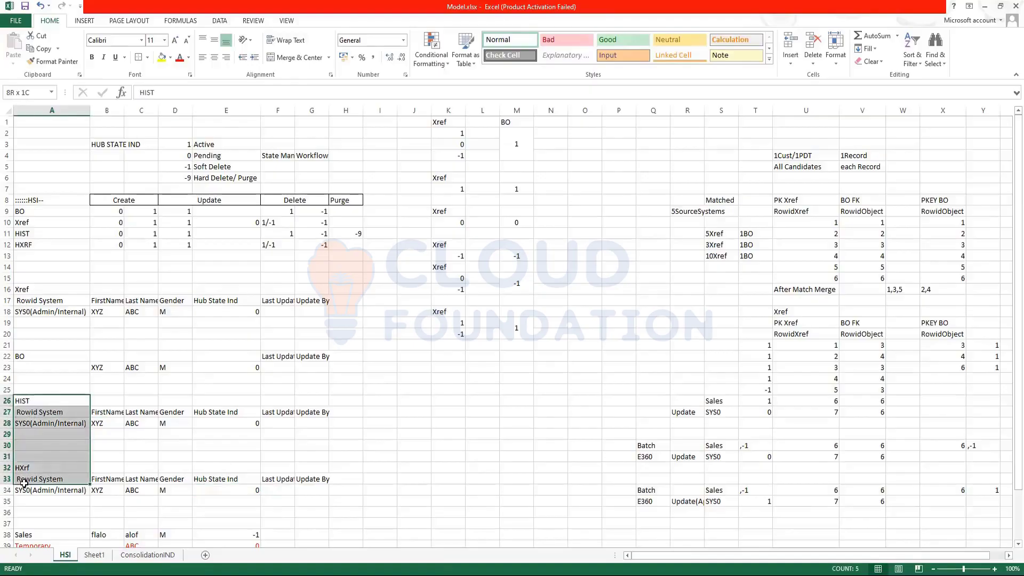
click(79, 402)
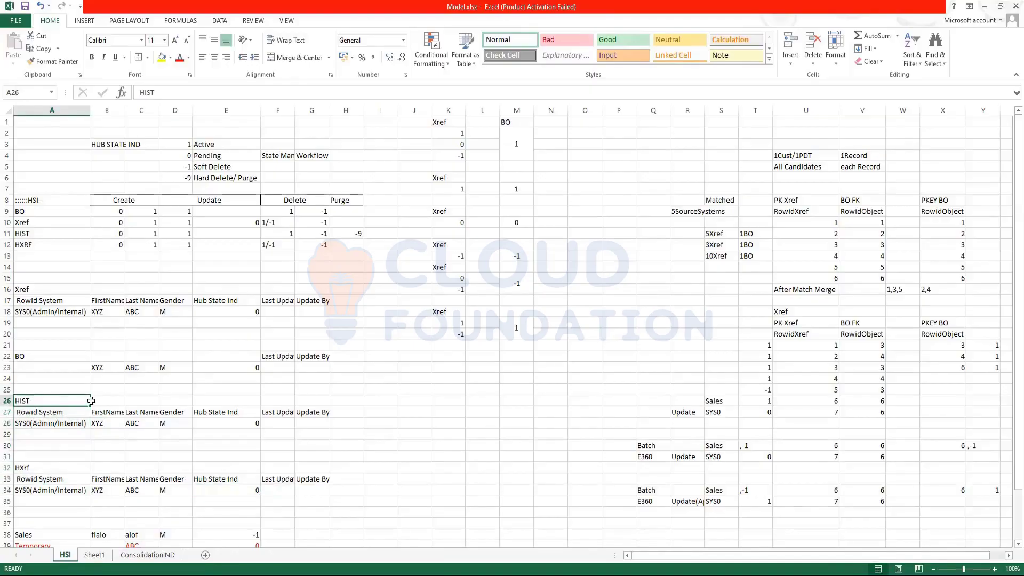
double_click(92, 401)
double_click(80, 401)
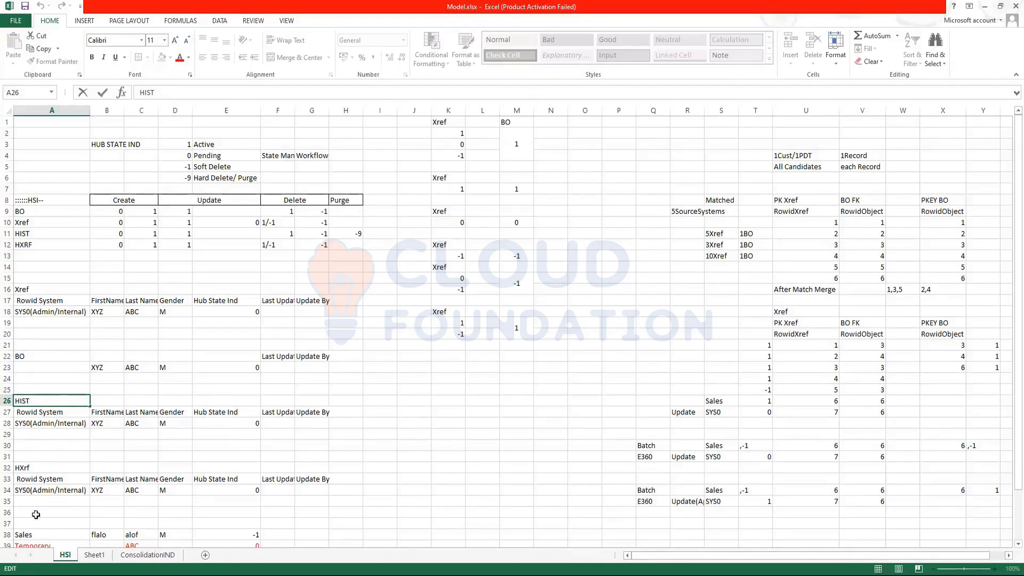
click(35, 313)
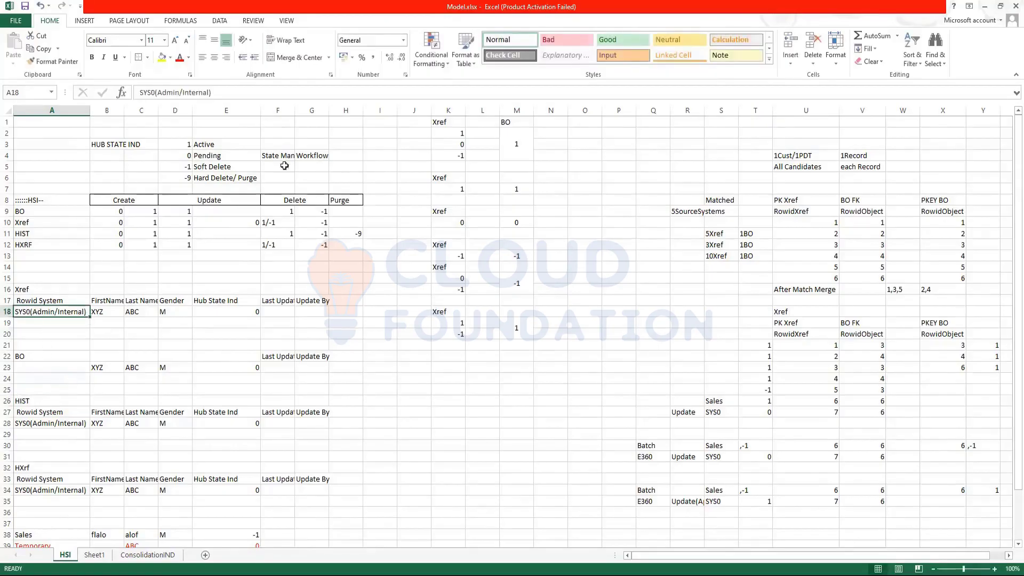
click(304, 156)
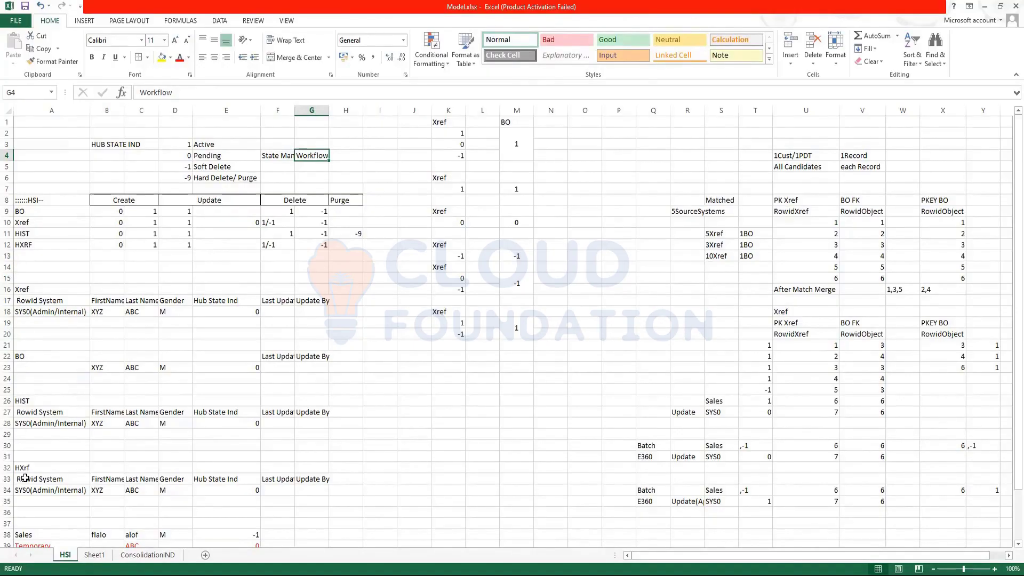
drag(249, 312, 238, 495)
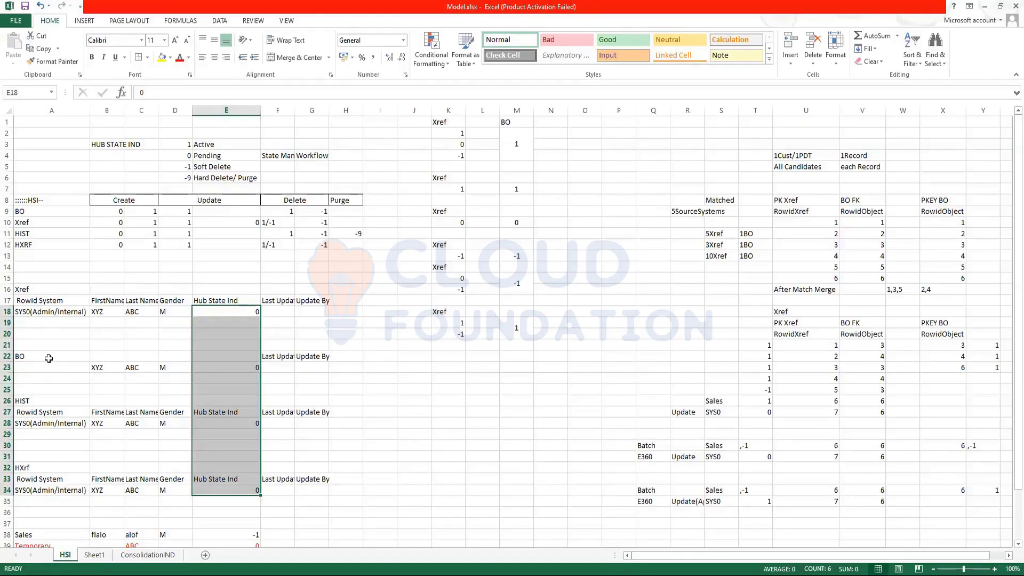
click(22, 289)
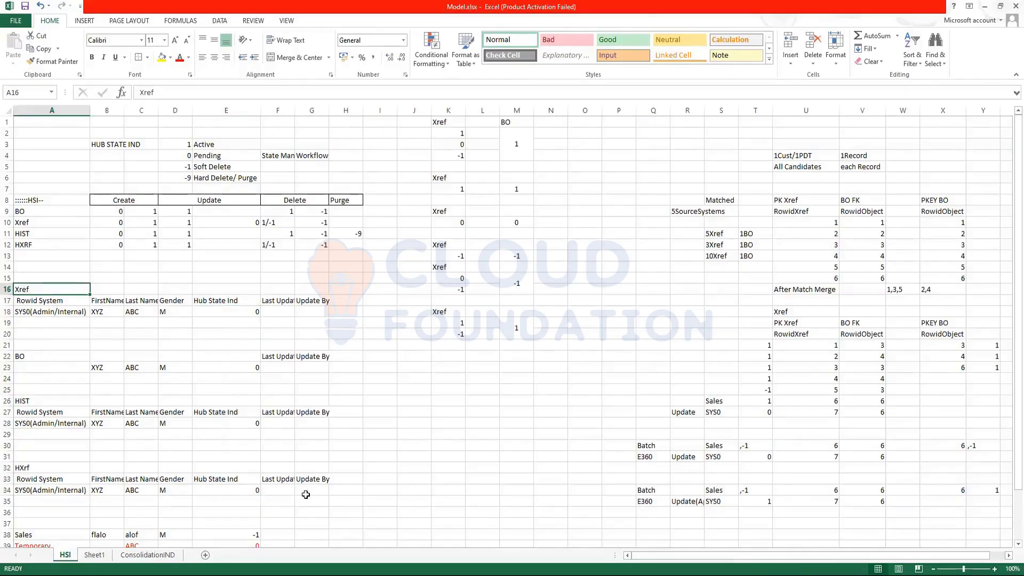
shift+click(315, 492)
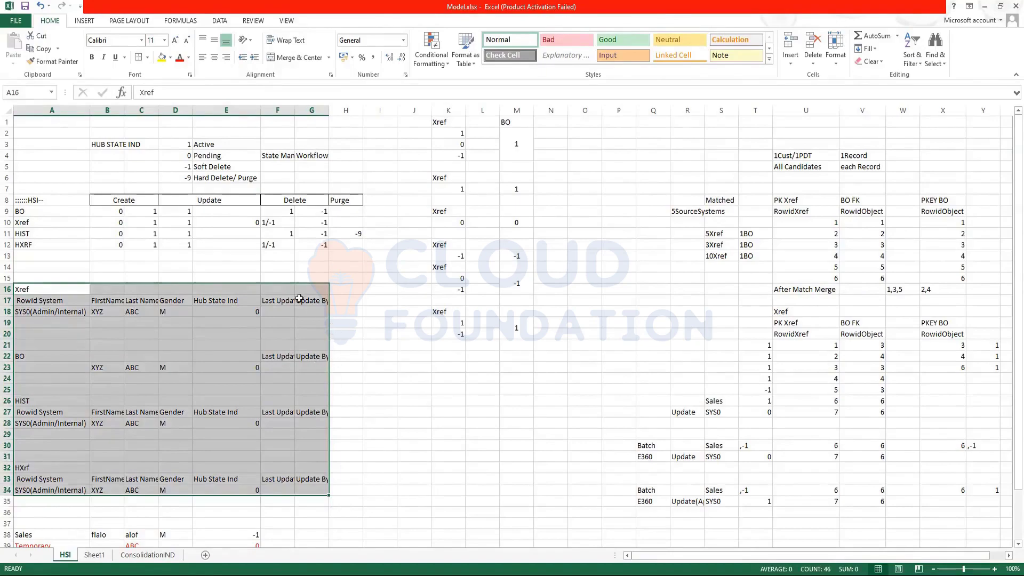
drag(153, 213, 170, 245)
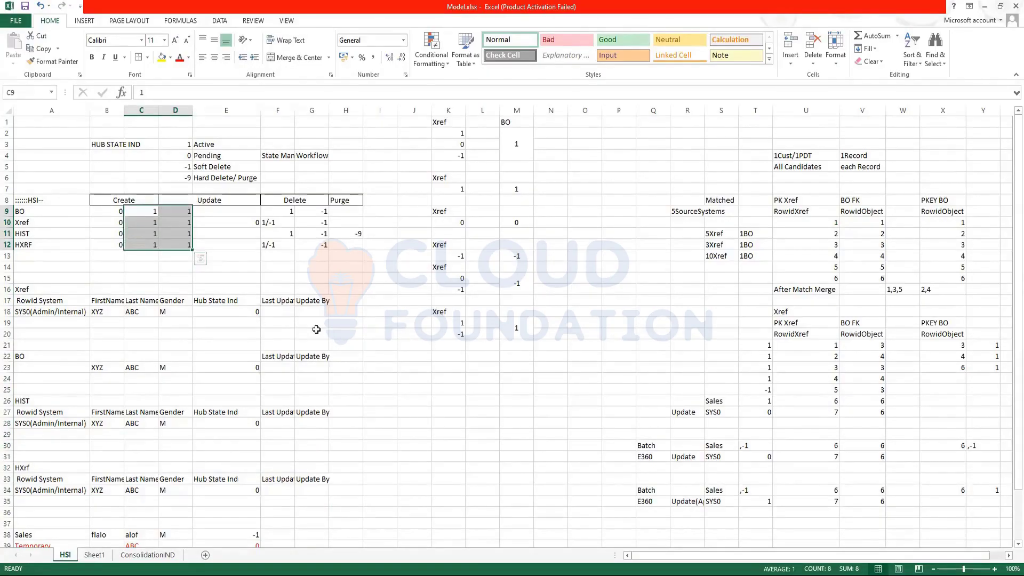
Note Match & Merge in F3 beside the Active state
click(278, 143)
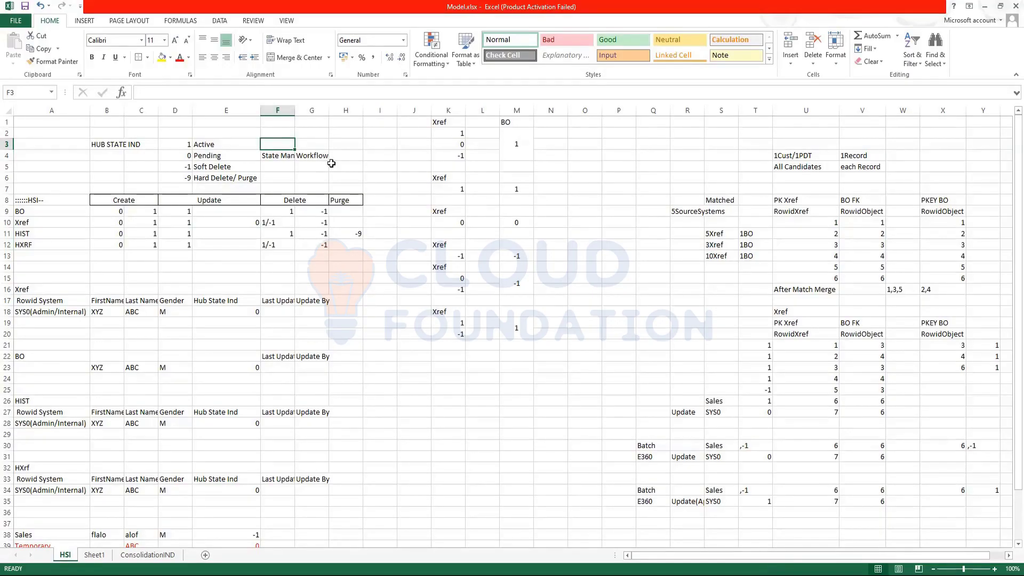
text(M)
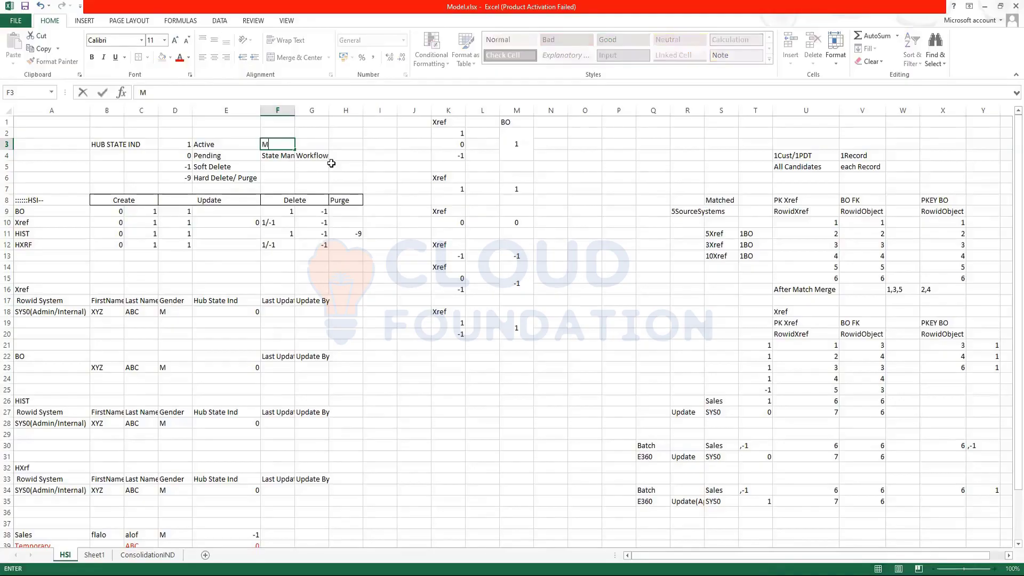
text(atch &Merge)
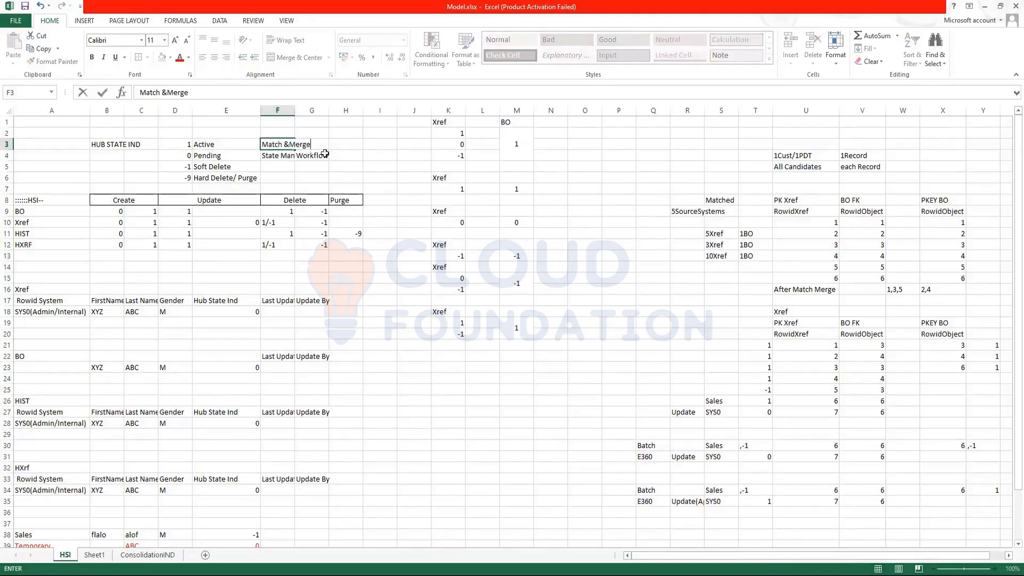
click(289, 144)
click(311, 166)
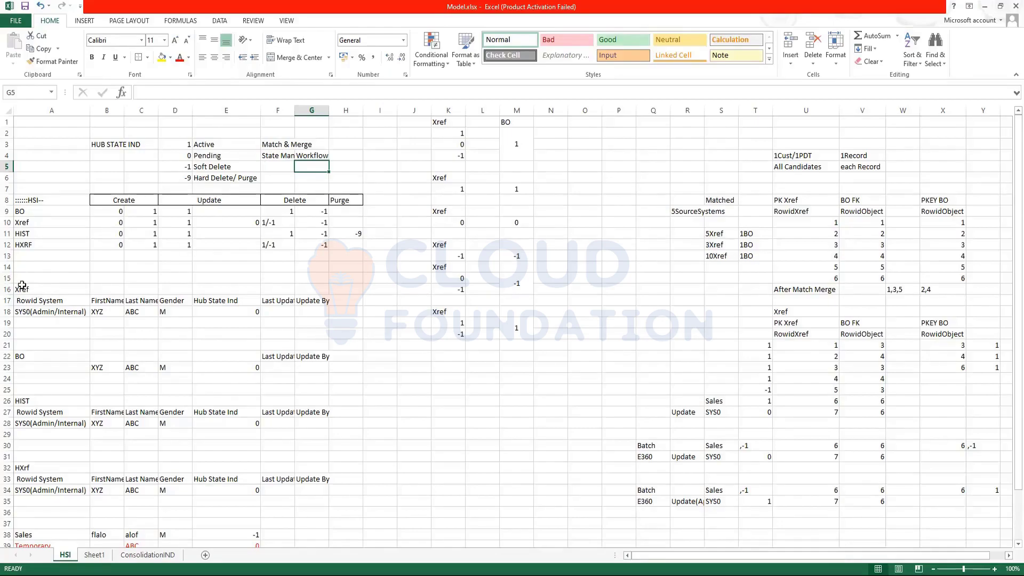
Label A14 as UI and enter Worklfow beside it in B14, above the Xref table
drag(21, 277, 305, 499)
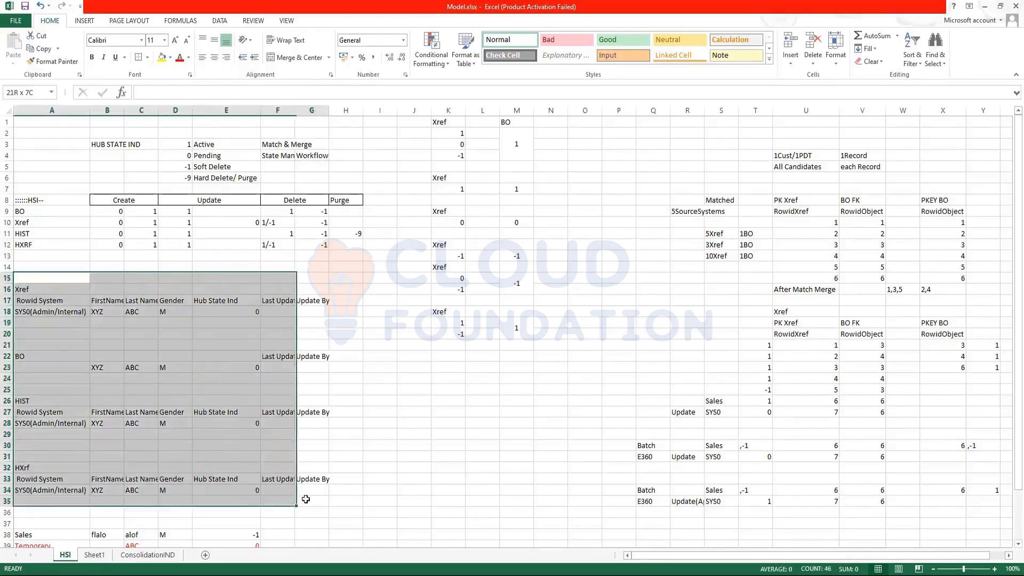
click(413, 521)
click(33, 265)
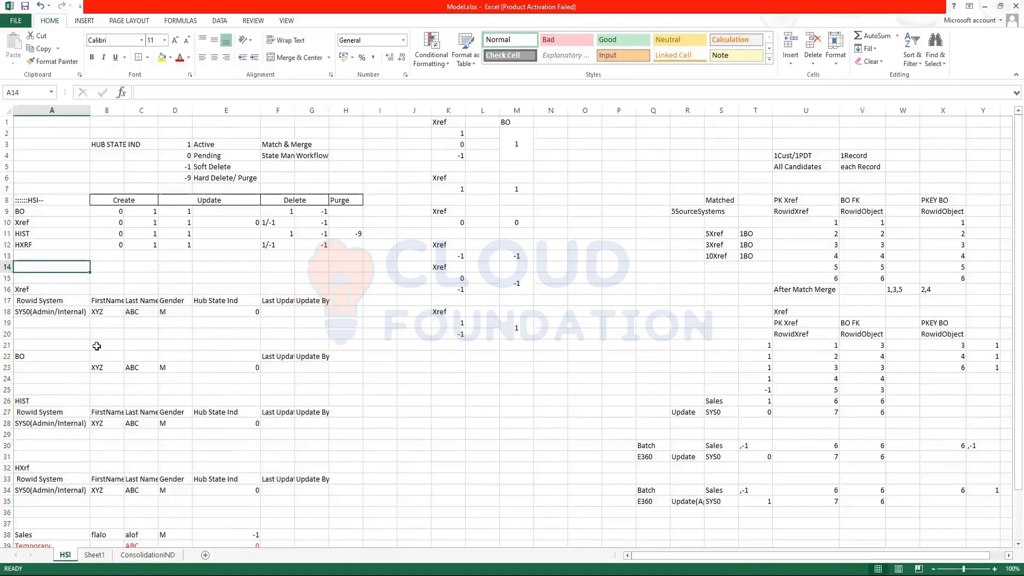
text(UI)
key(Tab)
text(Worklfow)
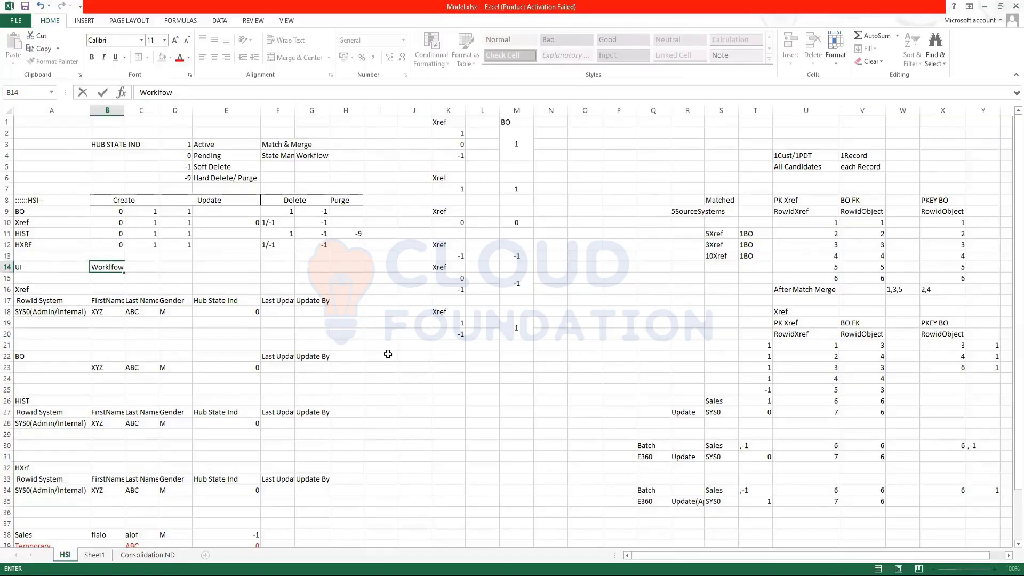
click(285, 159)
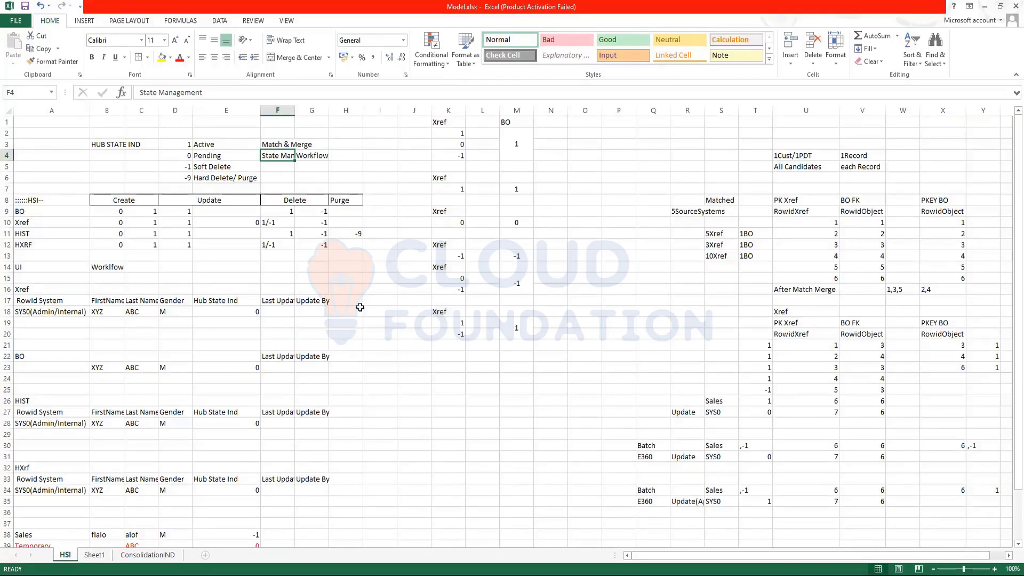
click(43, 270)
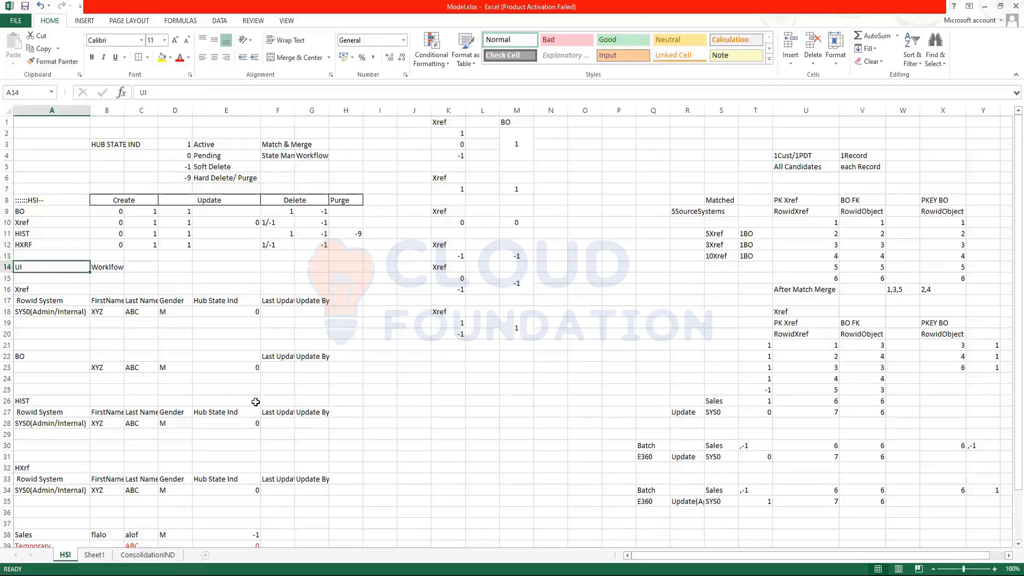
click(110, 264)
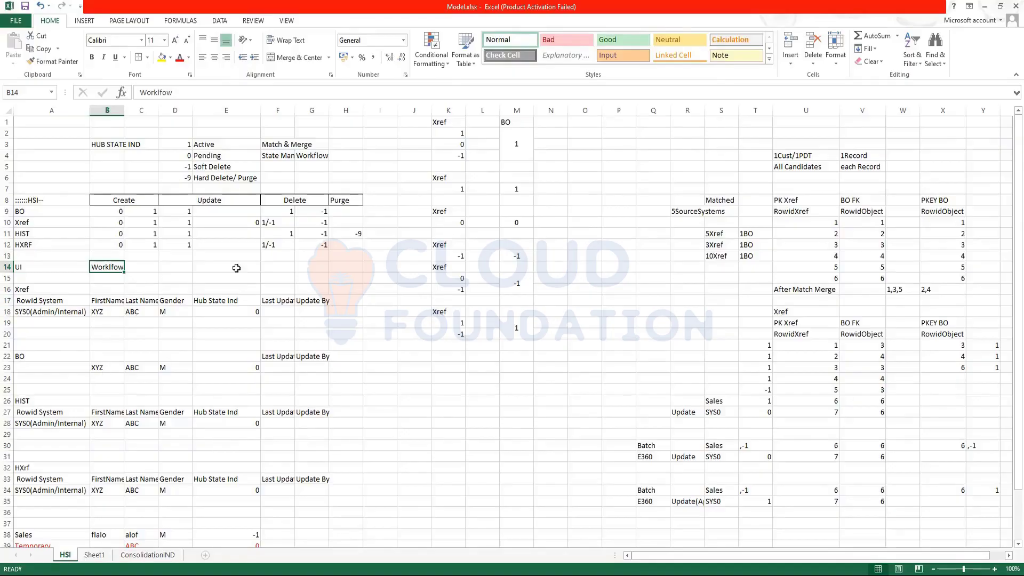
Label A15 as HUB or Batch and enter State Management beside it in B15
click(60, 279)
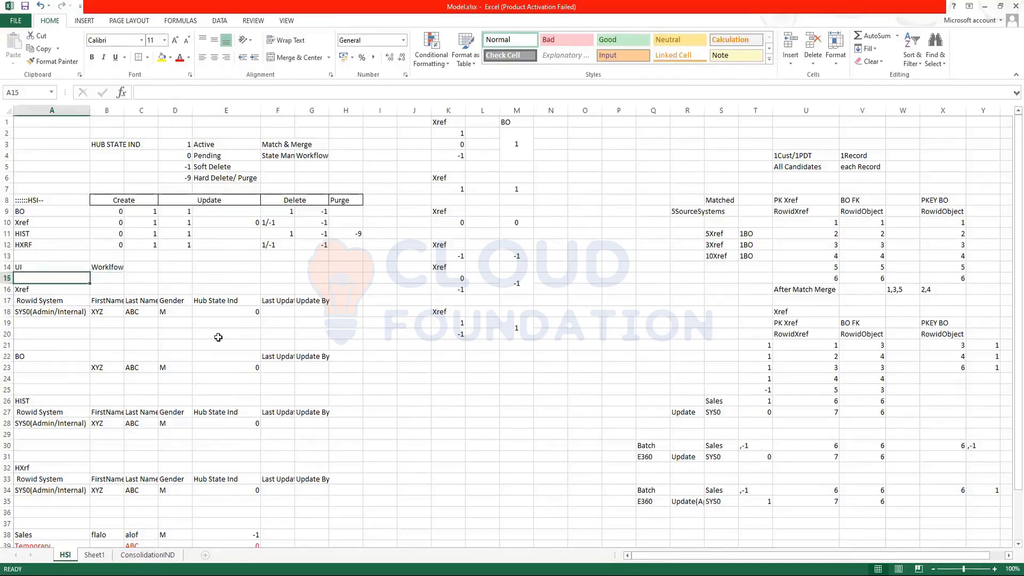
text(HUB)
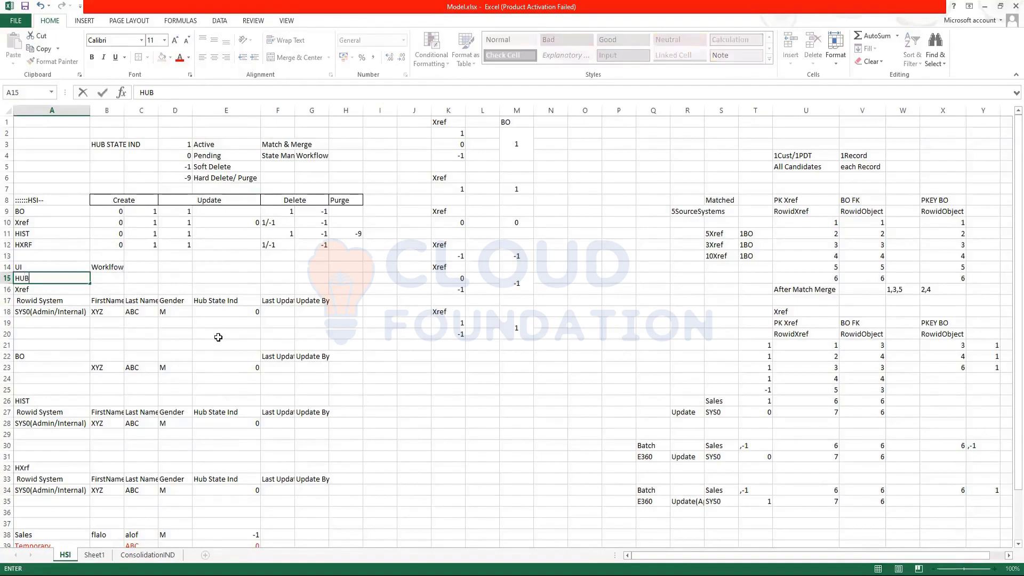
text( or Batch)
key(Tab)
text(State)
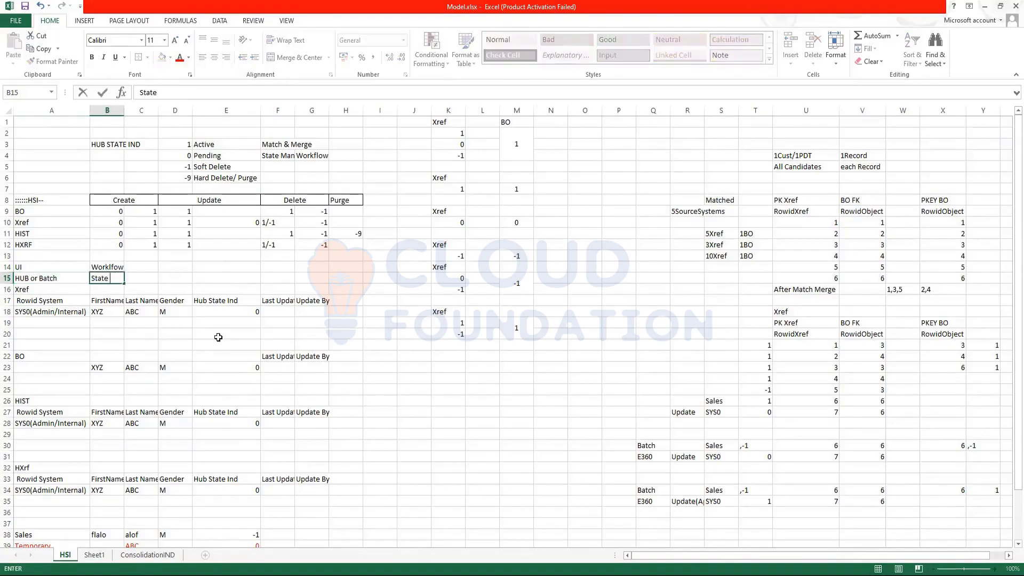
text( Management)
click(253, 288)
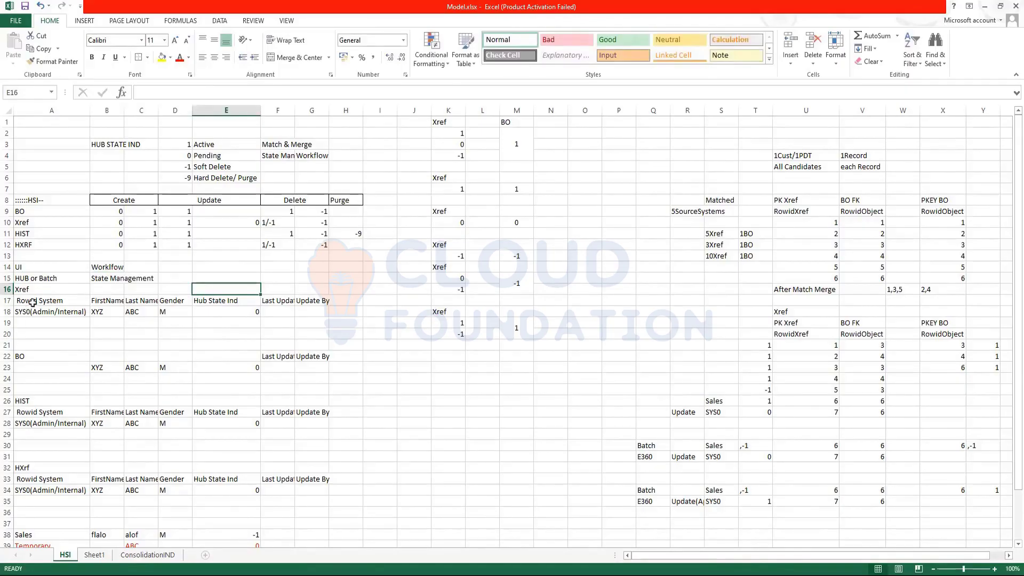
Duplicate the HIST record from row 28 into row 29 and set the copy's Hub State Ind to 1
drag(19, 291, 352, 492)
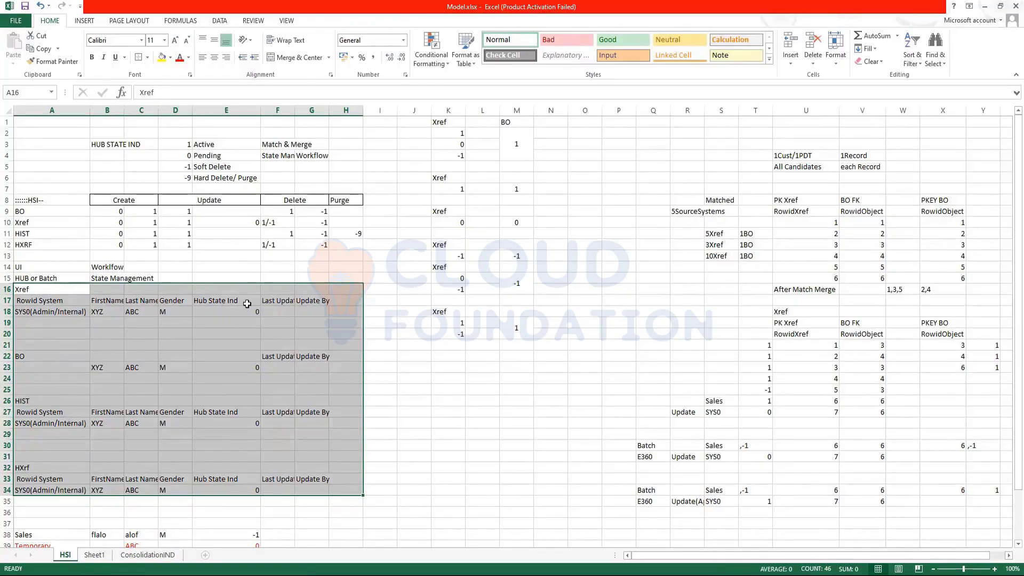
drag(245, 304, 239, 489)
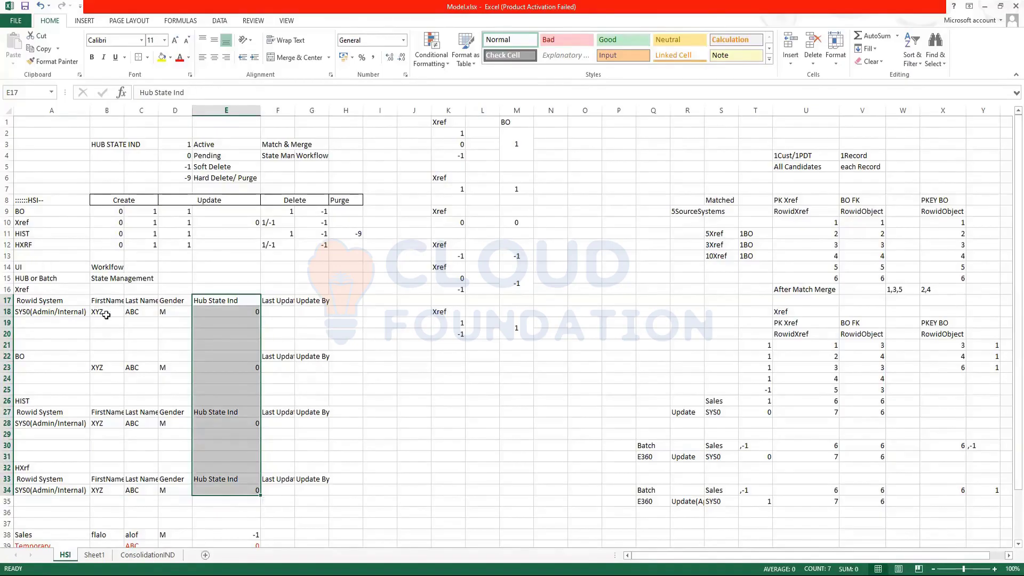
click(21, 424)
drag(22, 424, 307, 427)
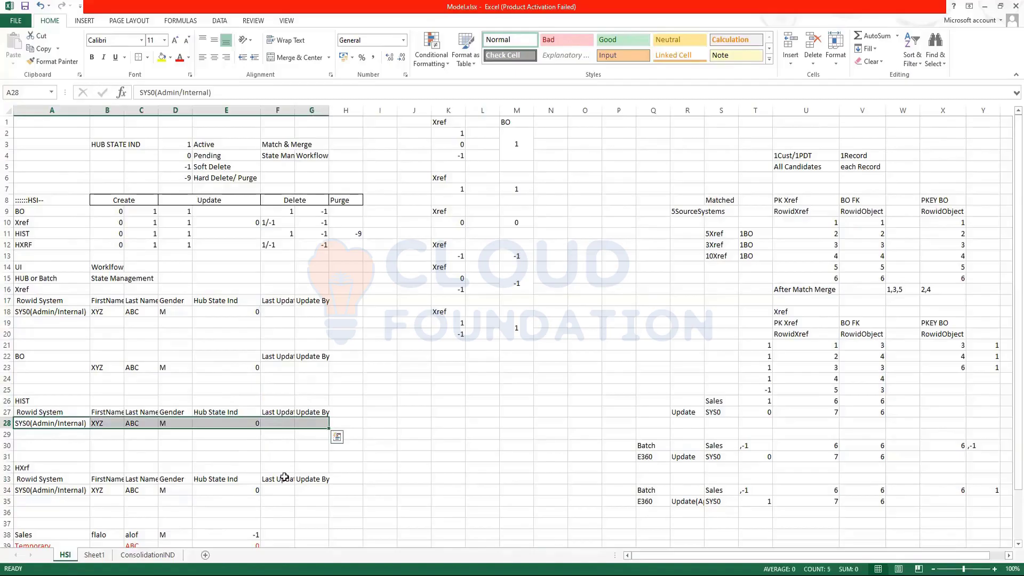
key(ctrl+c)
click(47, 434)
key(ctrl+v)
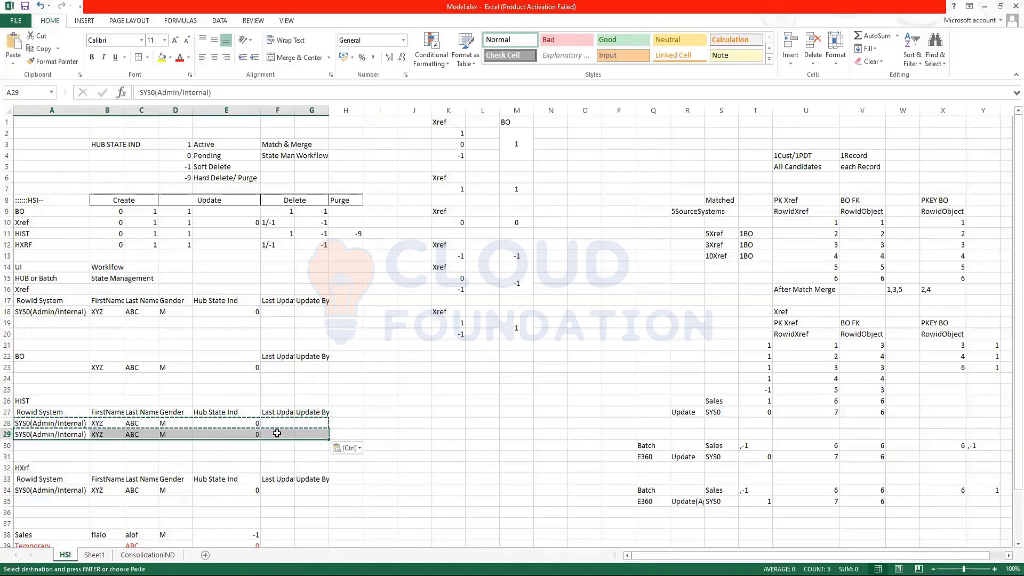
click(253, 435)
text(1)
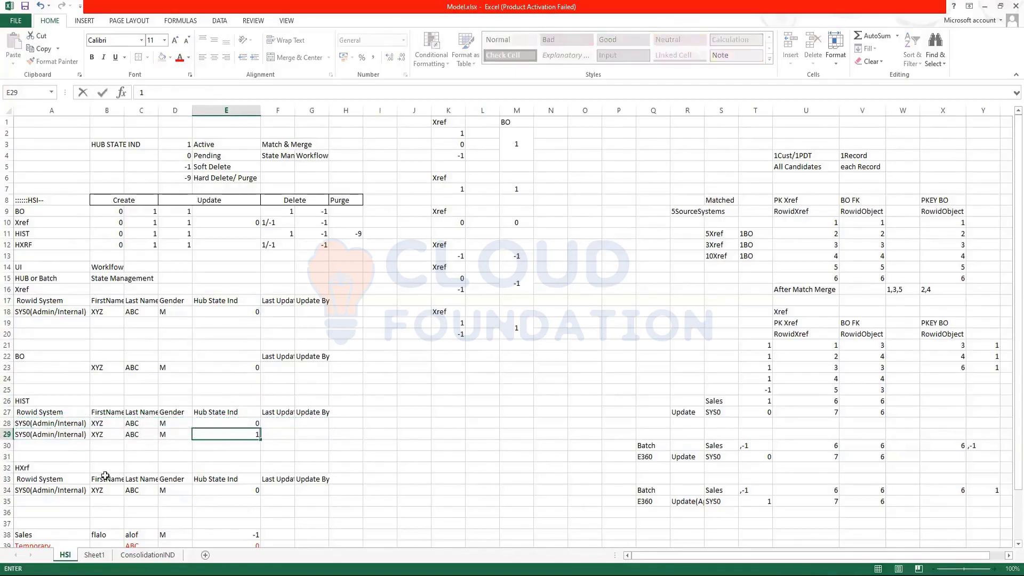
Duplicate the HXrf record from row 34 into row 35 and set the copy's Hub State Ind to 1
click(27, 499)
click(44, 492)
drag(44, 492, 325, 494)
key(ctrl+c)
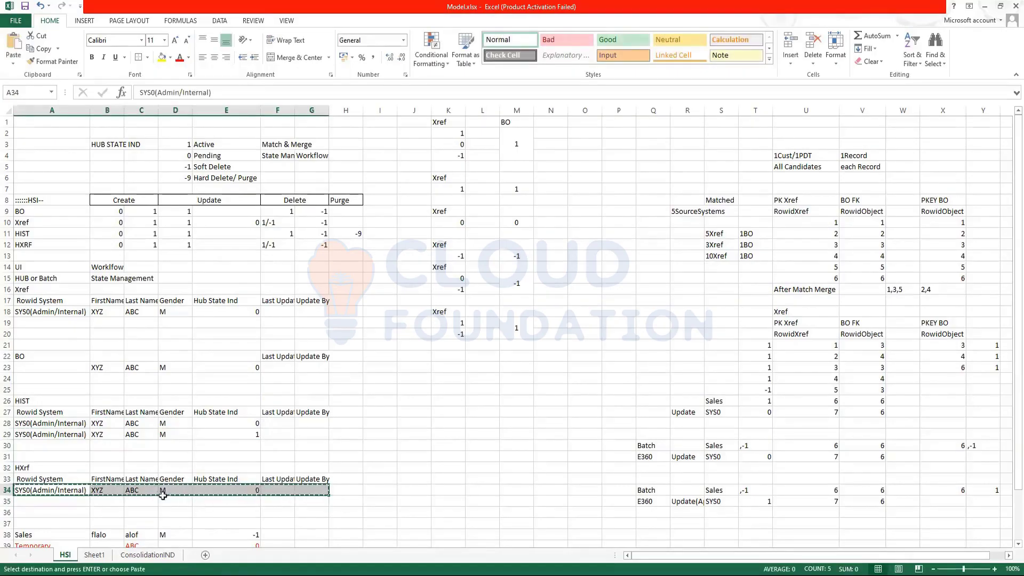
click(83, 504)
key(ctrl+v)
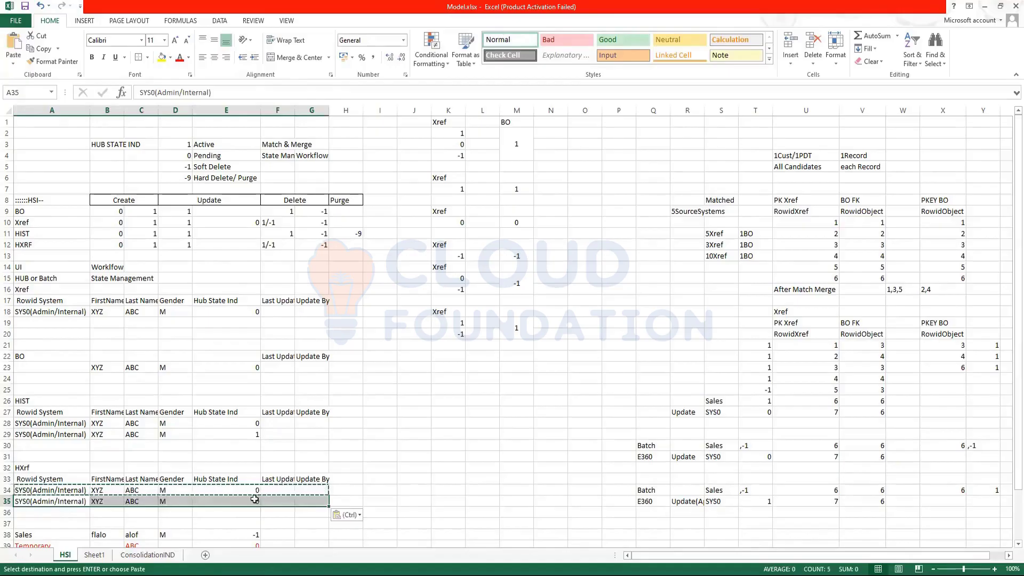
click(226, 501)
text(1)
Set the Hub State Ind of the Xref record in E18 and the BO record in E23 to 1
click(251, 315)
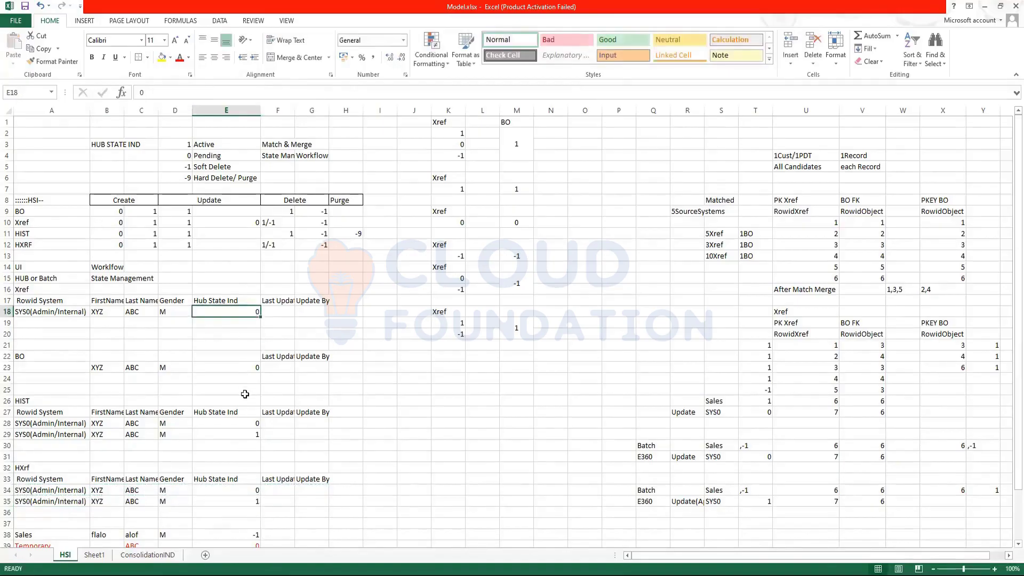
text(1)
click(253, 367)
text(1)
click(414, 413)
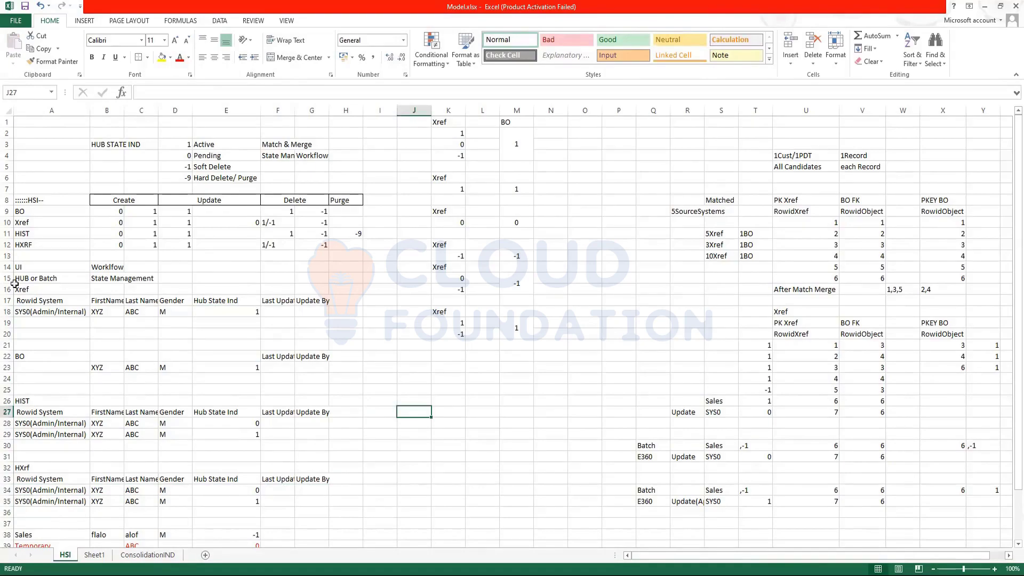
Colour the text of the pending HIST record in row 28 and HXrf record in row 34 red
drag(18, 291, 355, 512)
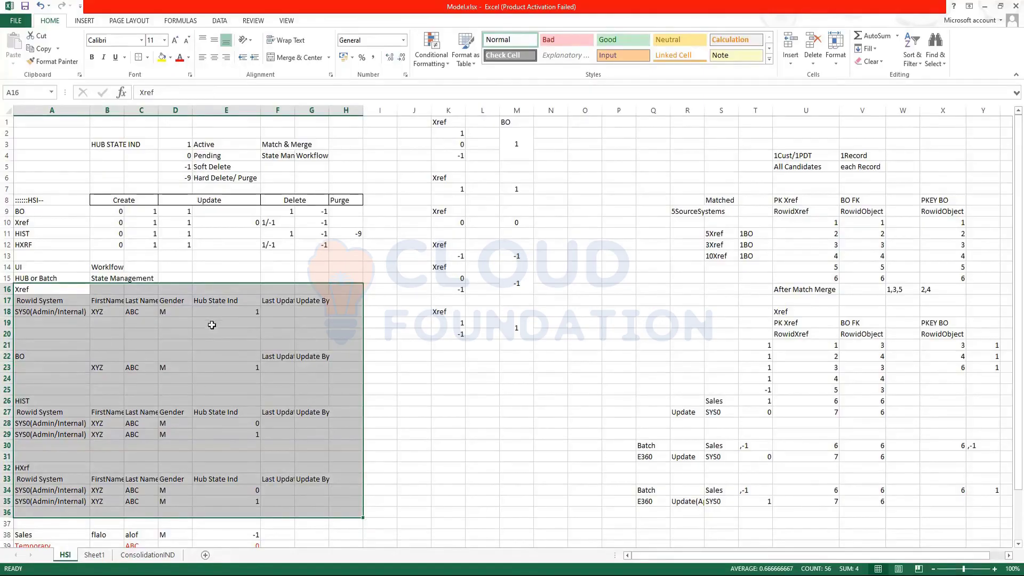
click(6, 424)
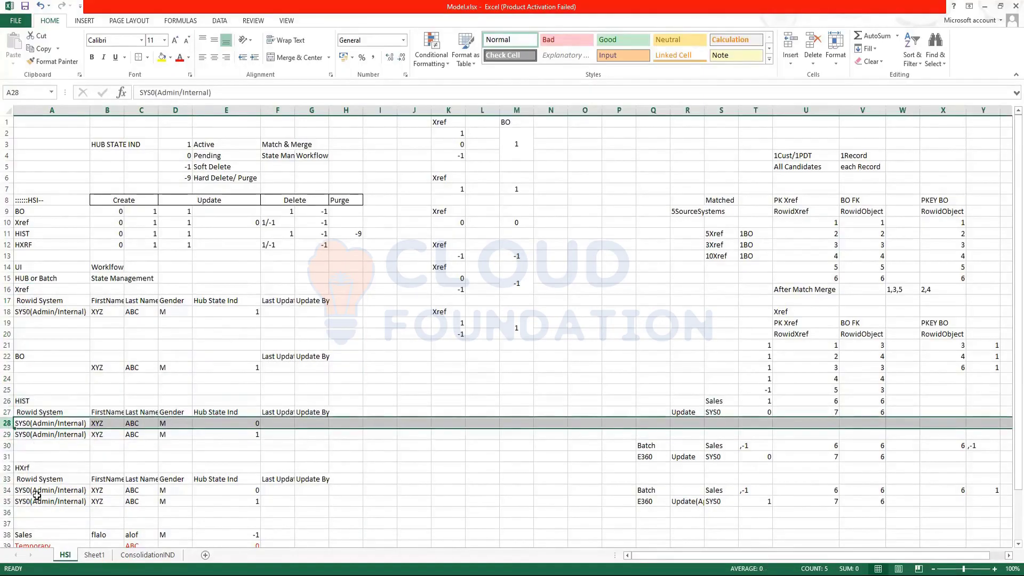
drag(19, 490, 266, 490)
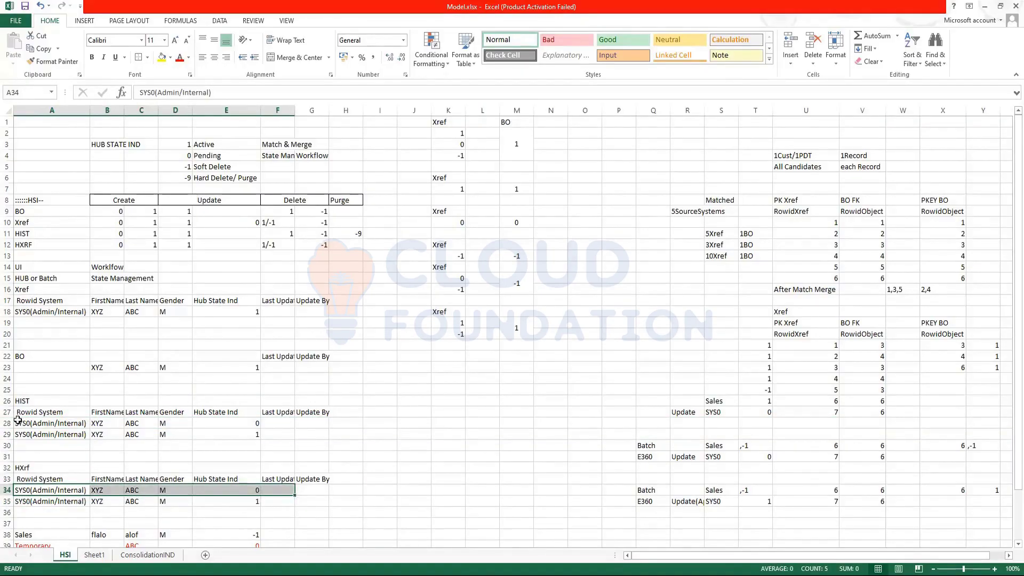
ctrl+drag(18, 423, 233, 421)
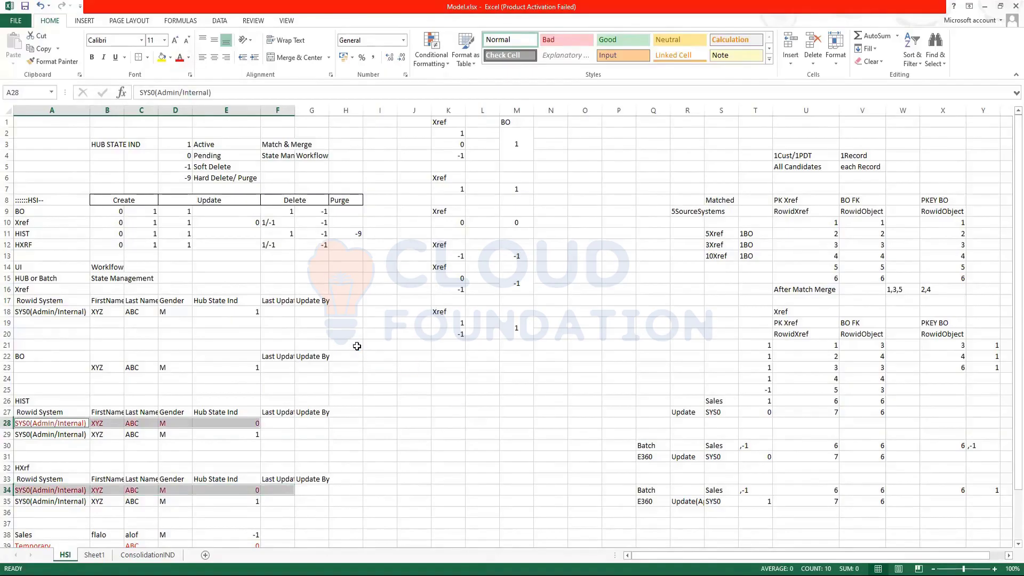
click(406, 368)
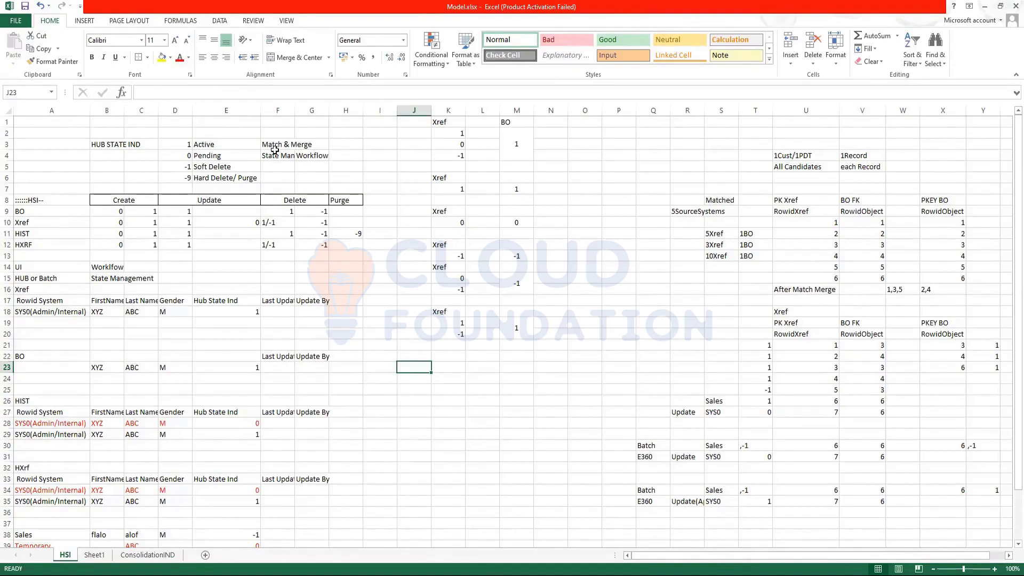
Compare the Create values and the four tables' Hub State Ind values with the Workflow, State Management and Pending notes
click(301, 154)
drag(145, 210, 147, 233)
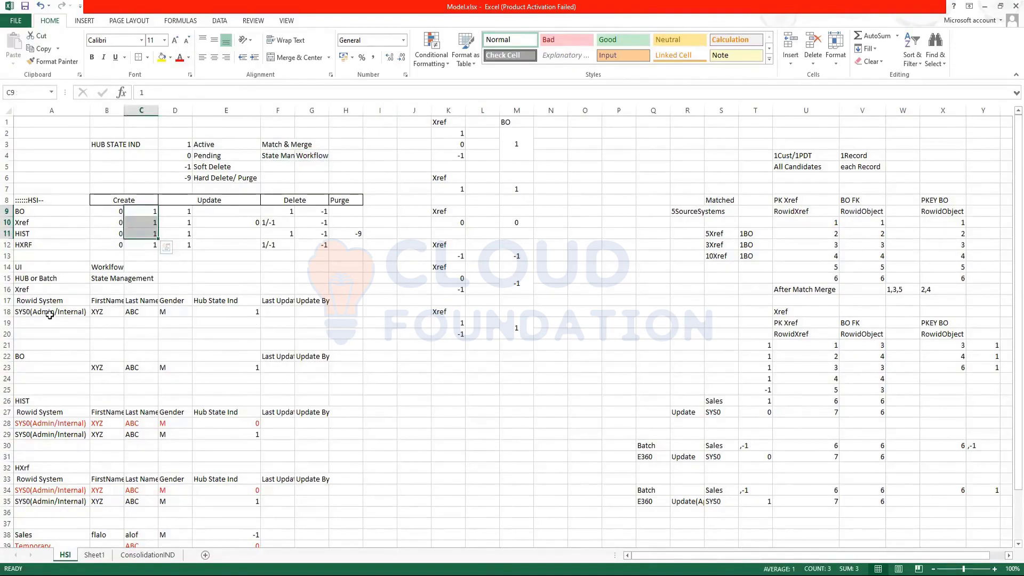
click(242, 313)
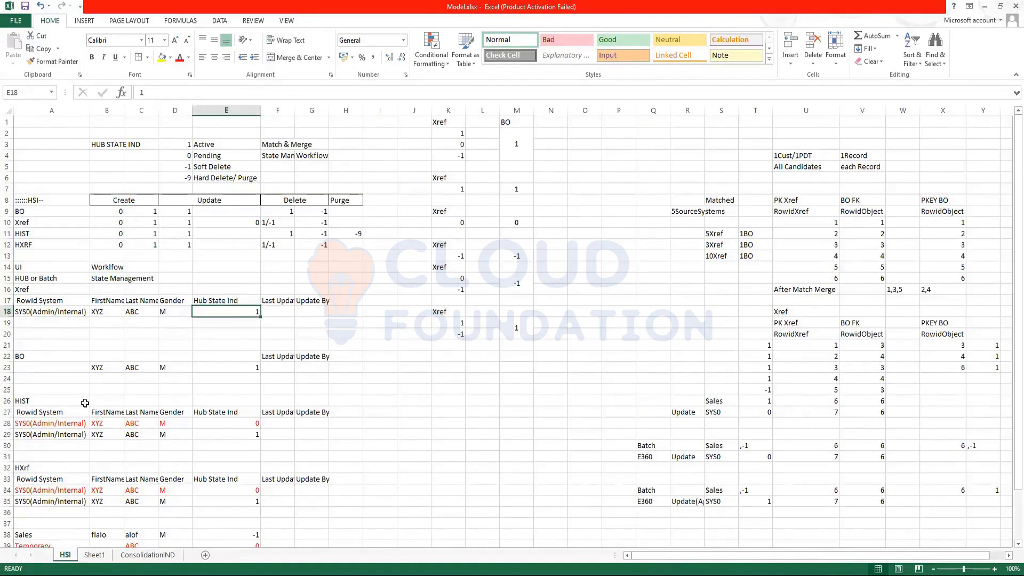
click(204, 372)
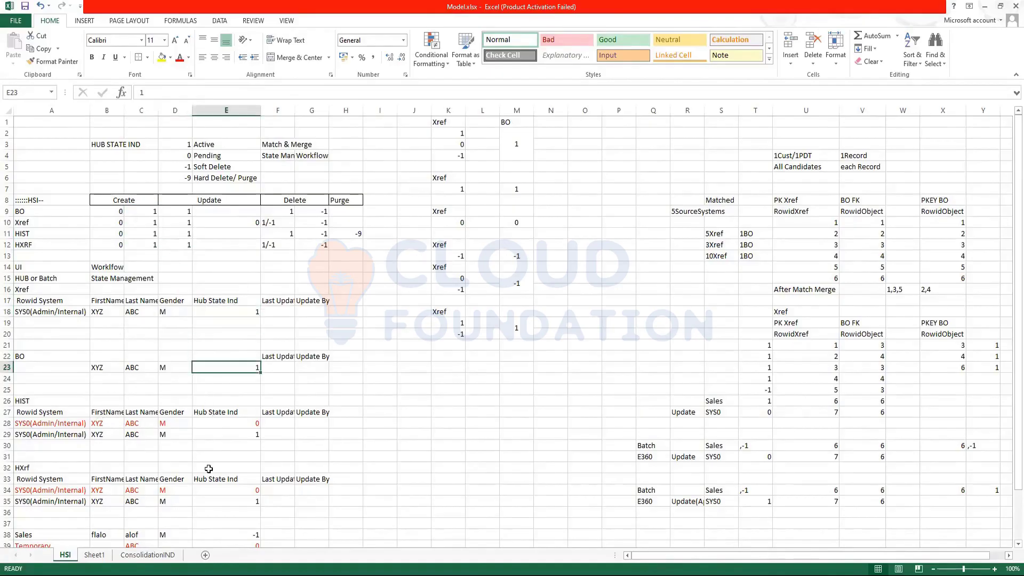
click(223, 432)
click(251, 503)
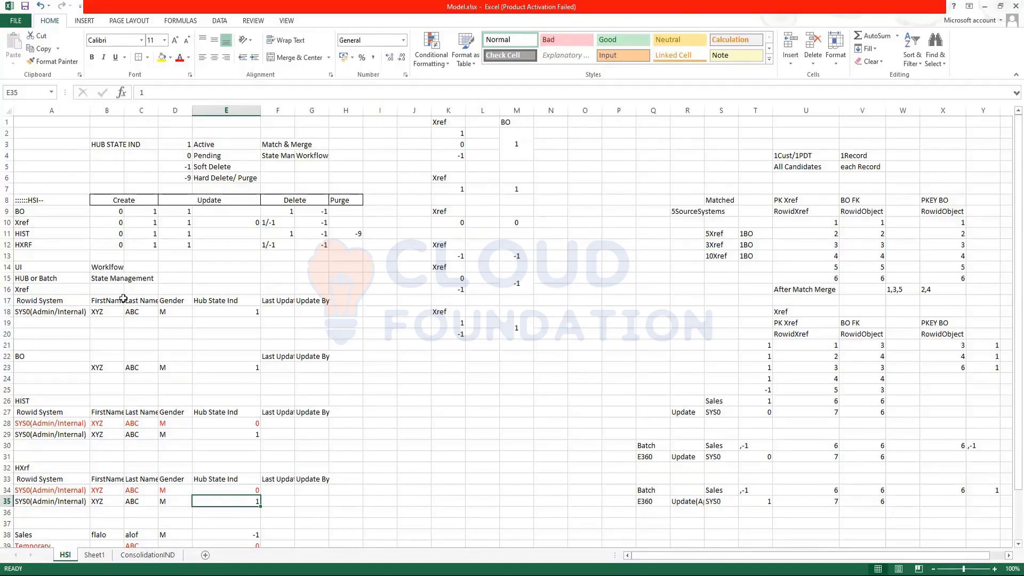
drag(104, 269, 104, 280)
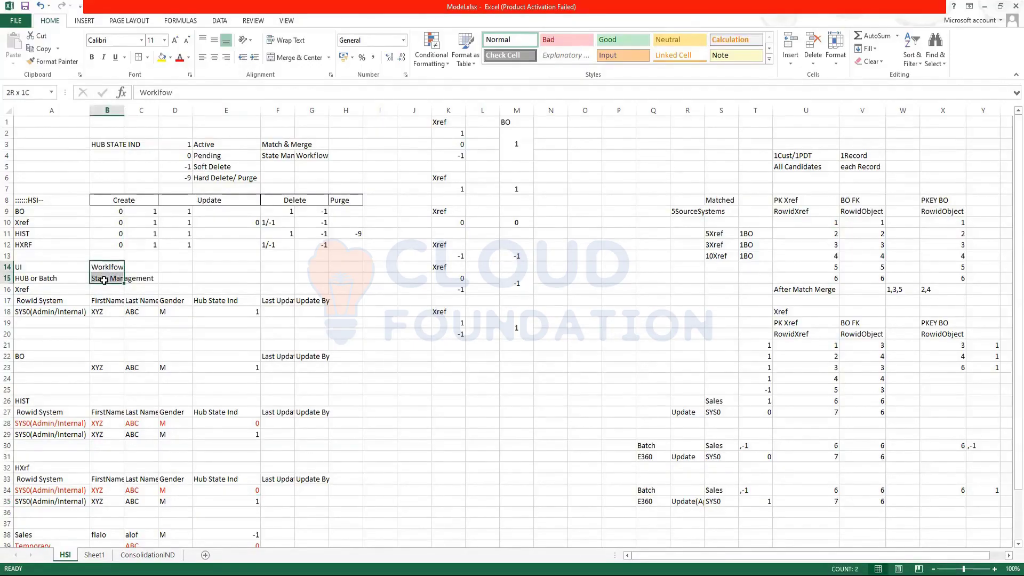
drag(46, 267, 129, 279)
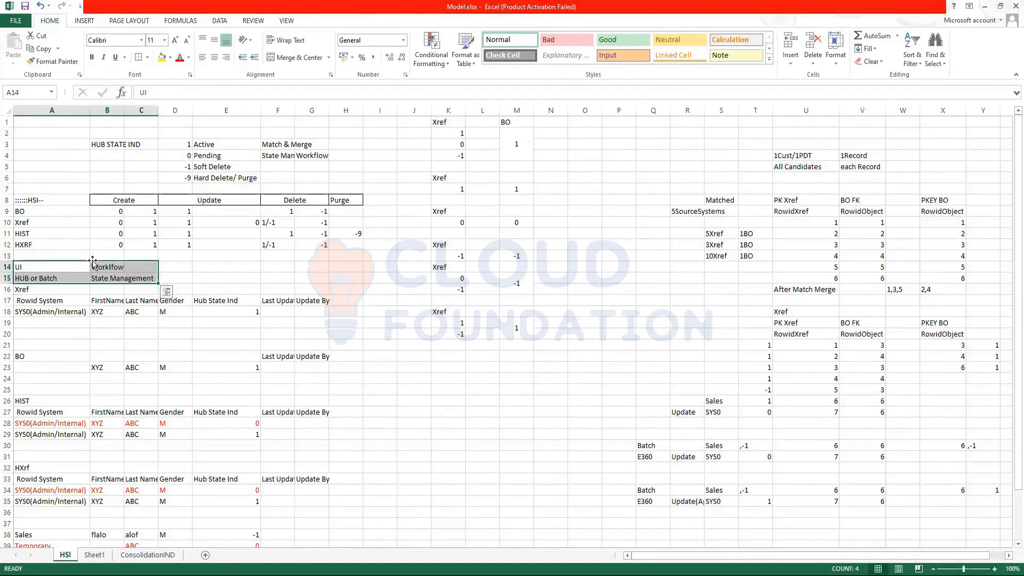
drag(187, 153, 315, 155)
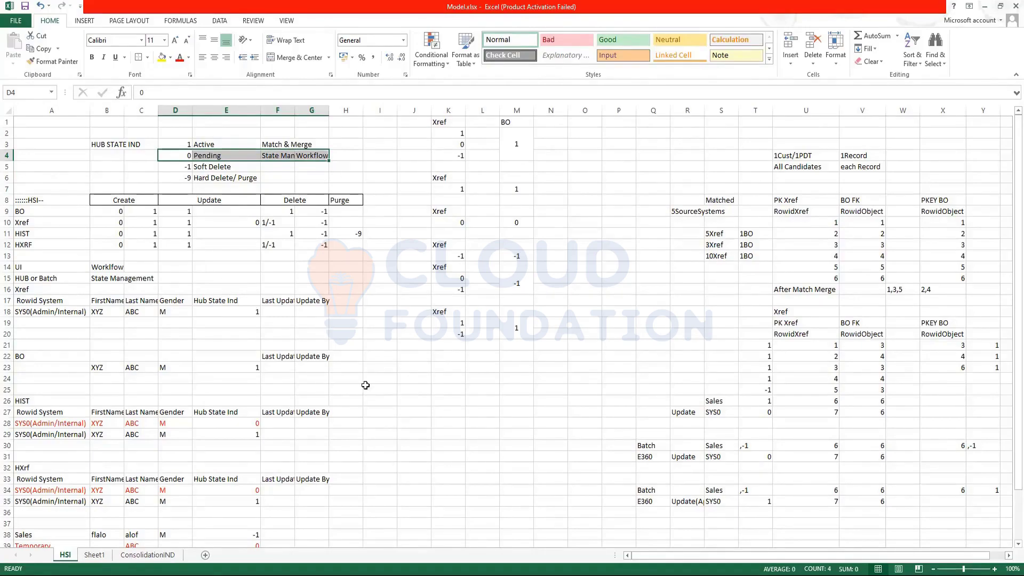
Add a Batch note in K25 with the text "Wait for Approval from Source" in L25
click(433, 392)
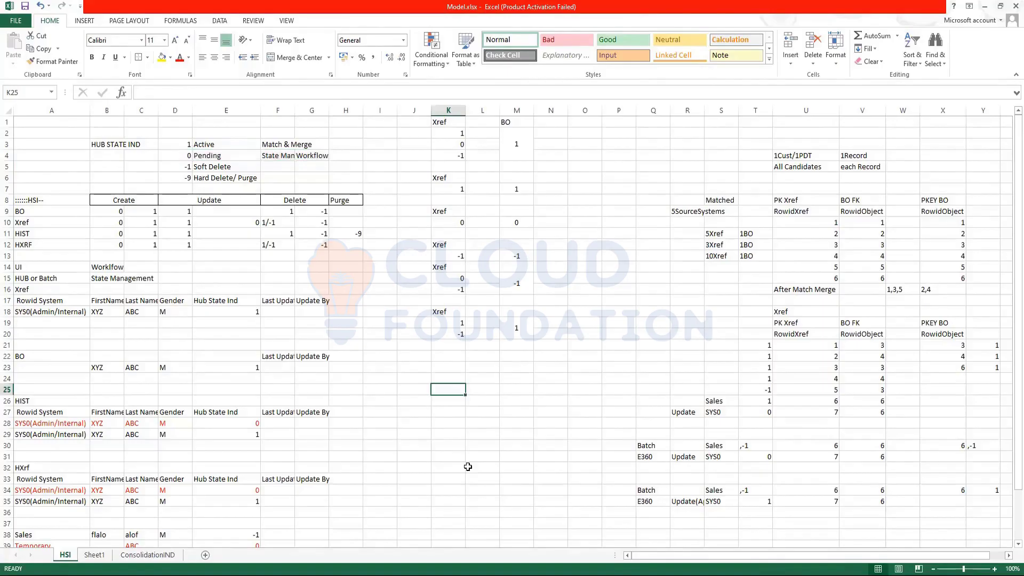
text(Batch)
key(Tab)
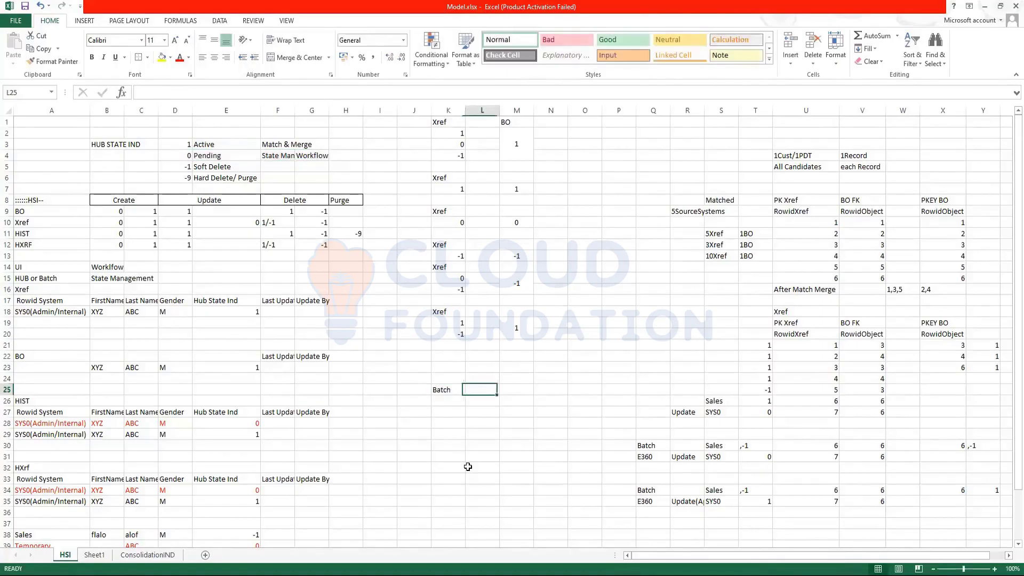
text(Wo)
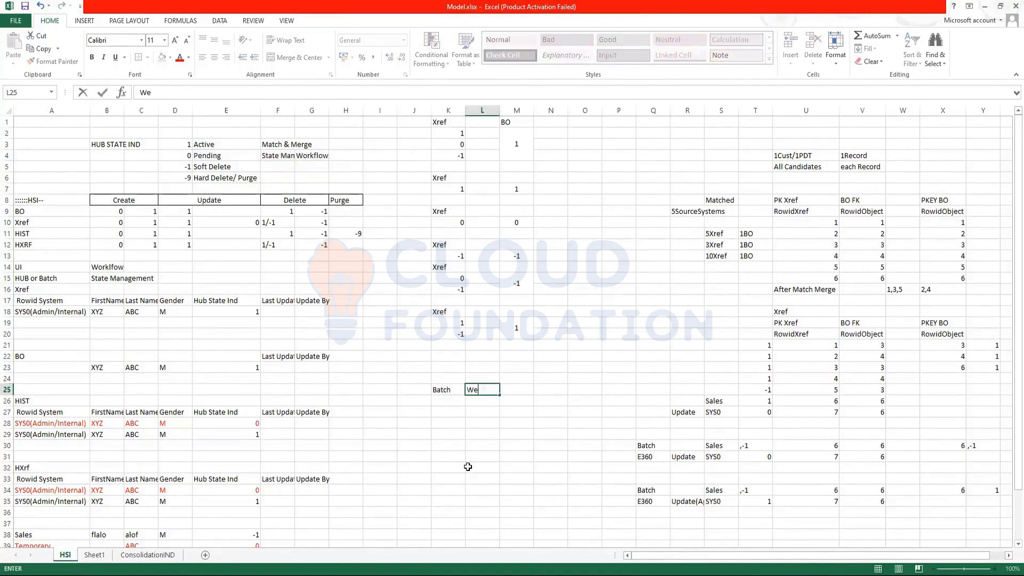
key(BackSpace)
key(BackSpace)
text(Wait for Approval for)
key(BackSpace)
key(BackSpace)
text(rom )
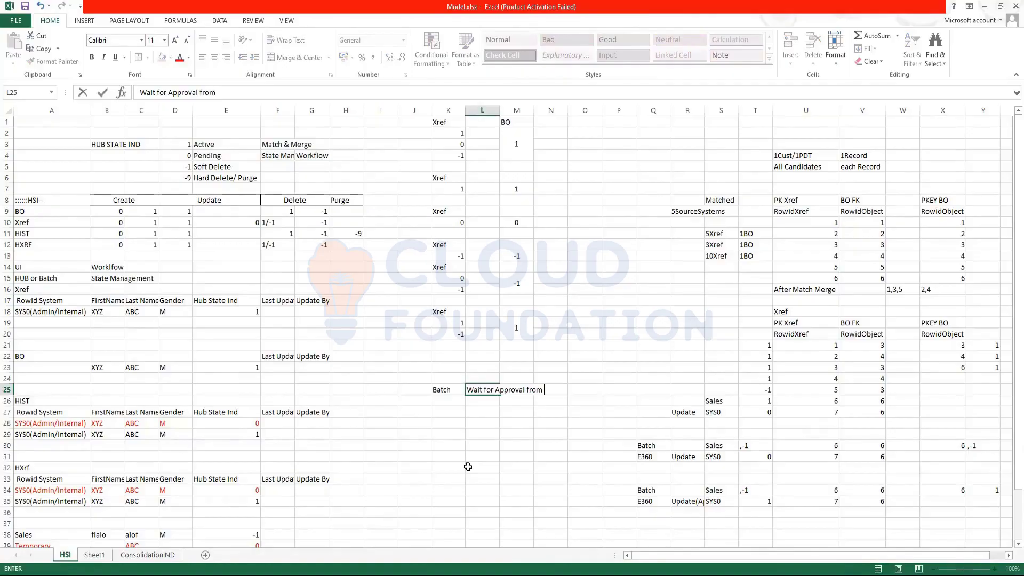
text(Source)
key(Return)
Add a UI note in K26 with the text "Wait for Approval from MGR/Approver" in L26
text(UI)
key(Tab)
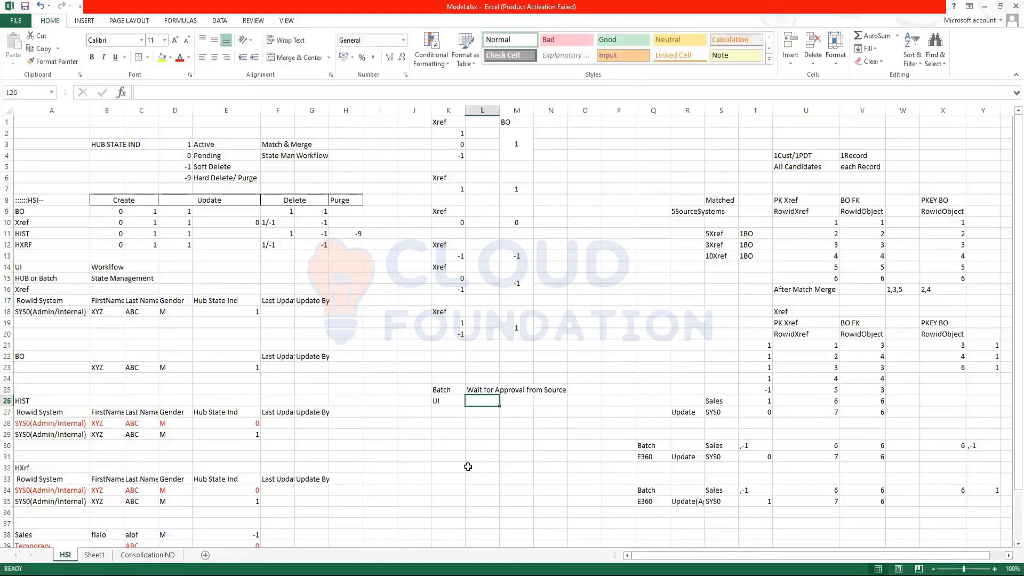
text(Wait for Approval from Source)
key(ctrl+Return)
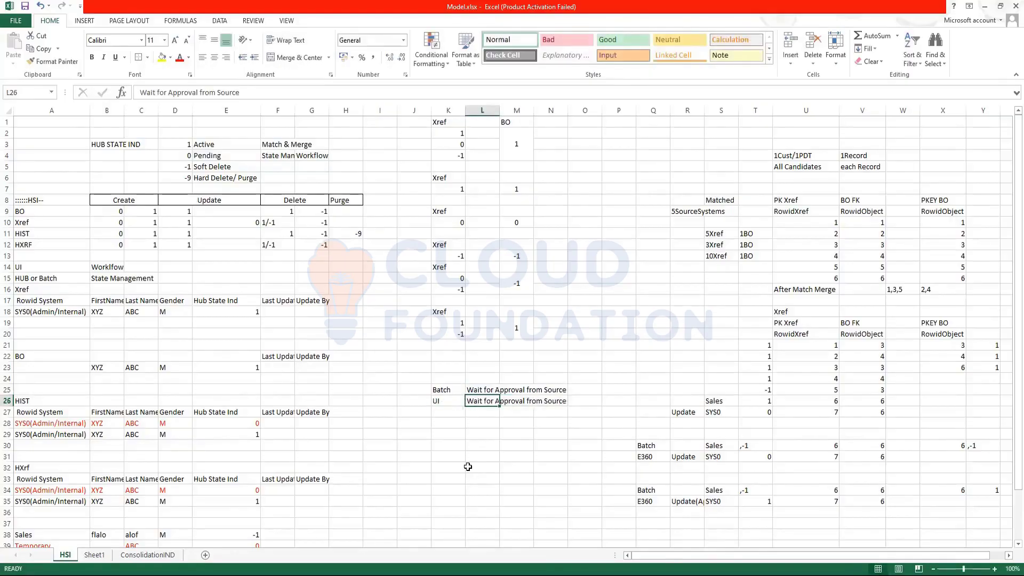
key(F2)
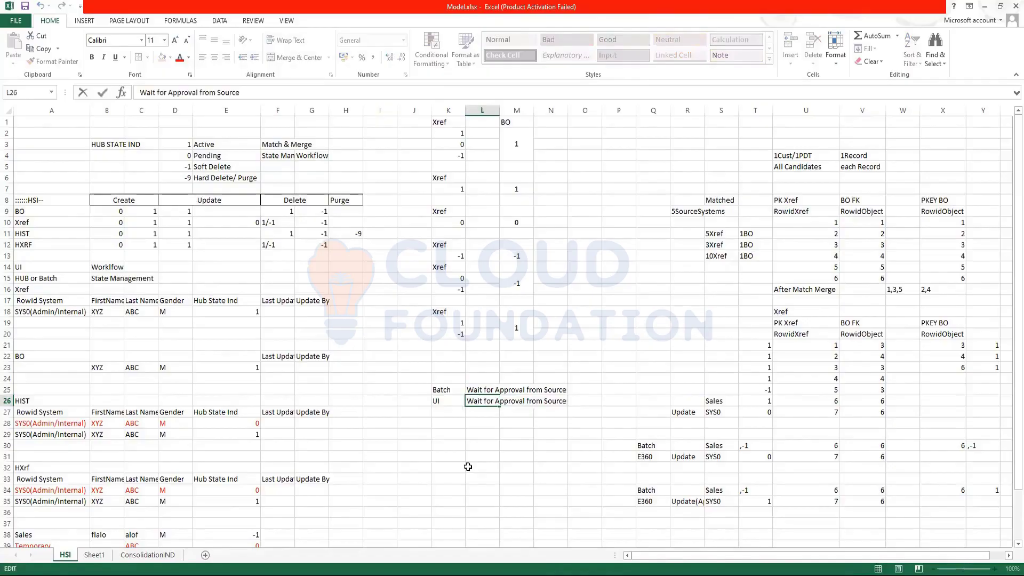
key(shift+Left)
key(shift+Left)
key(shift+Left)
key(shift+Left)
key(shift+Left)
key(shift+Left)
text(MGR/Approver)
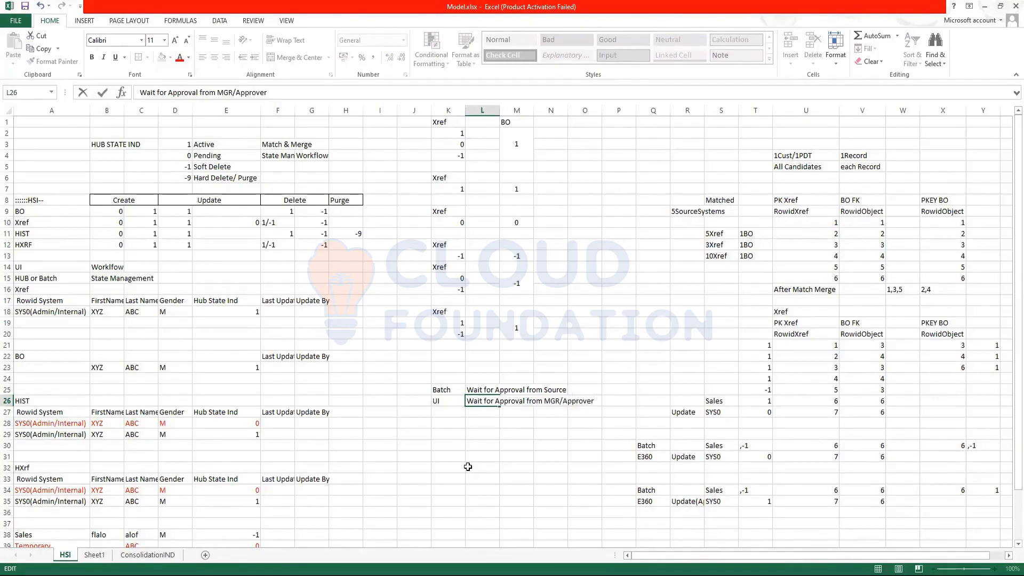
key(Return)
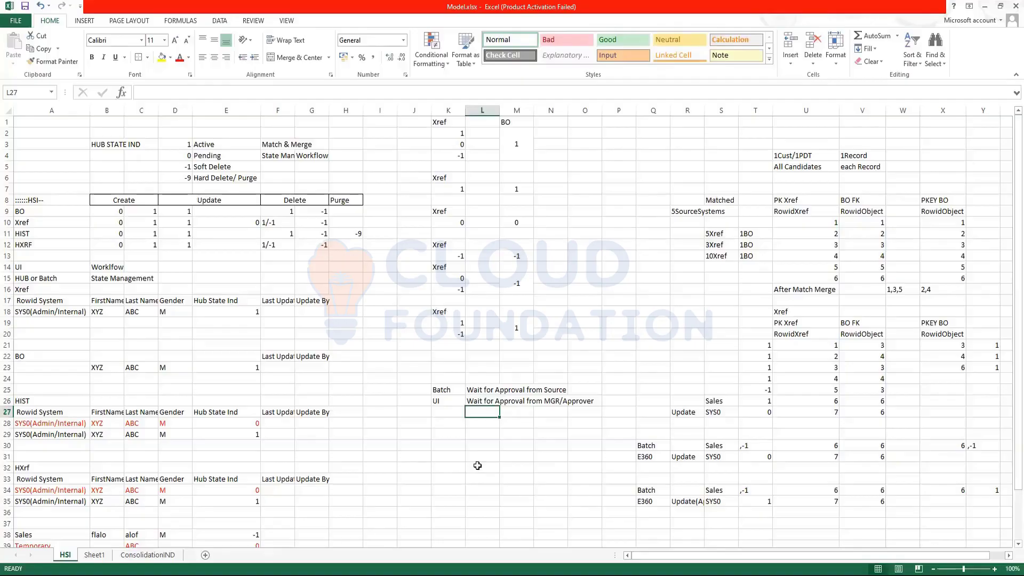
Enter the role headings Stewards in L28 and Managers in M28
click(470, 425)
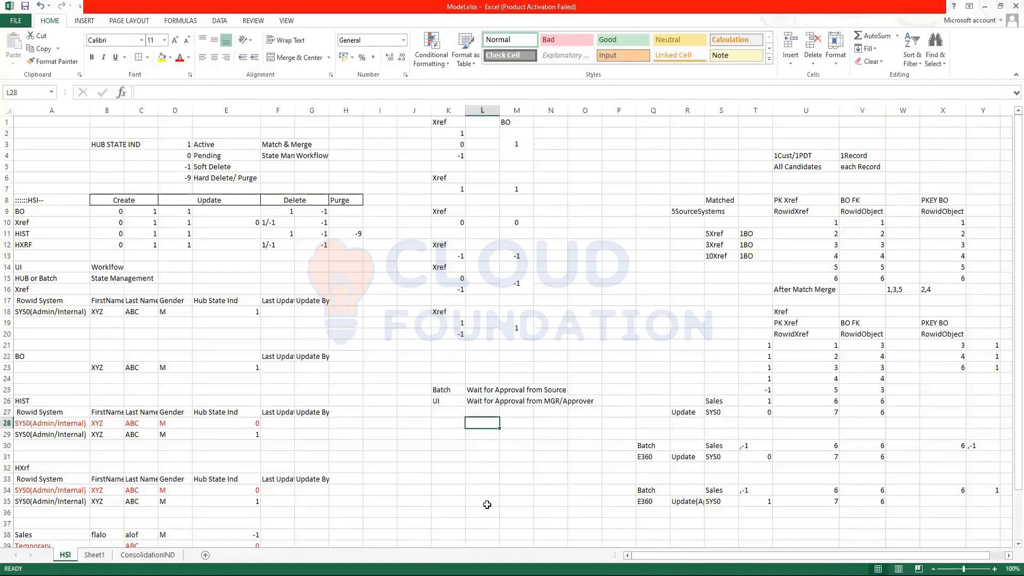
text(Stewa)
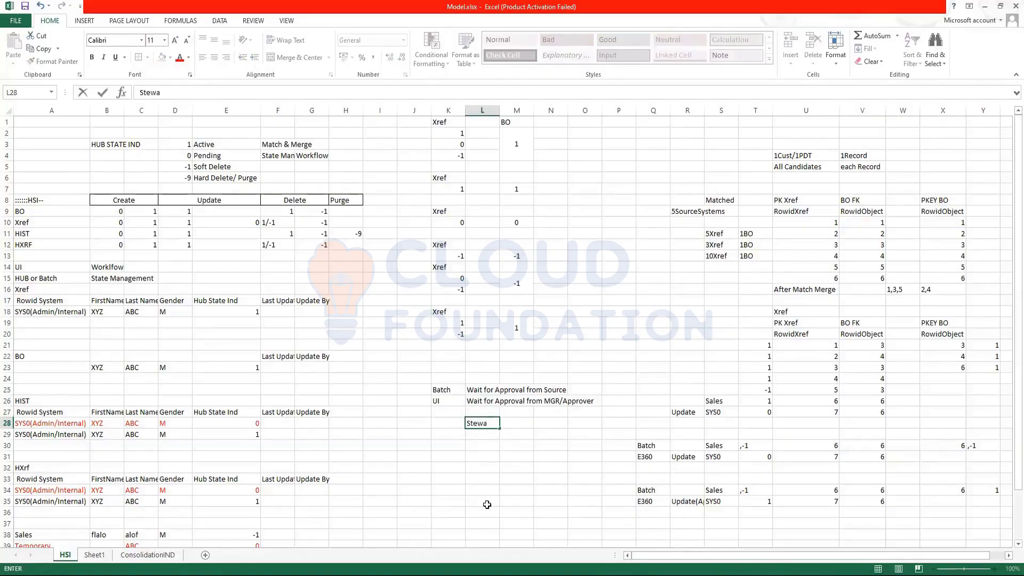
text(rds)
key(Tab)
text(mager)
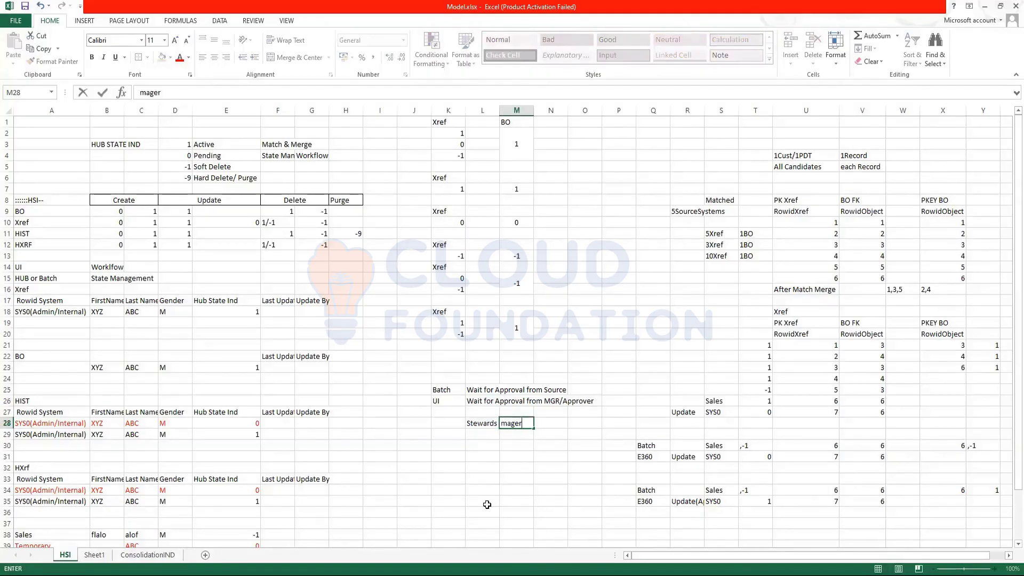
text(s)
key(BackSpace)
key(BackSpace)
text(nage)
key(BackSpace)
key(BackSpace)
key(BackSpace)
key(BackSpace)
key(BackSpace)
text(nager)
key(ctrl+Return)
key(F2)
key(shift+Home)
text(M)
key(Return)
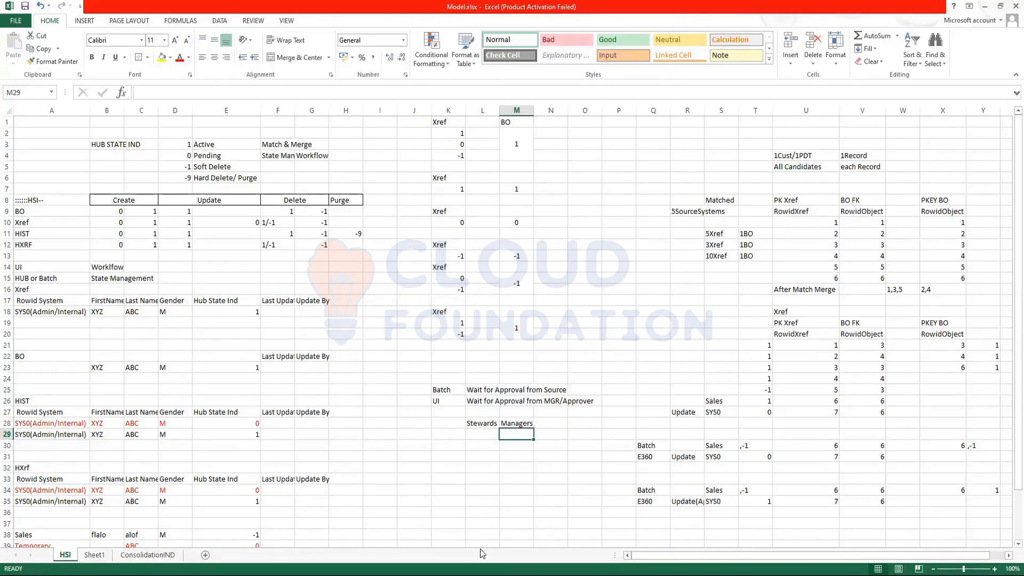
click(481, 455)
click(477, 446)
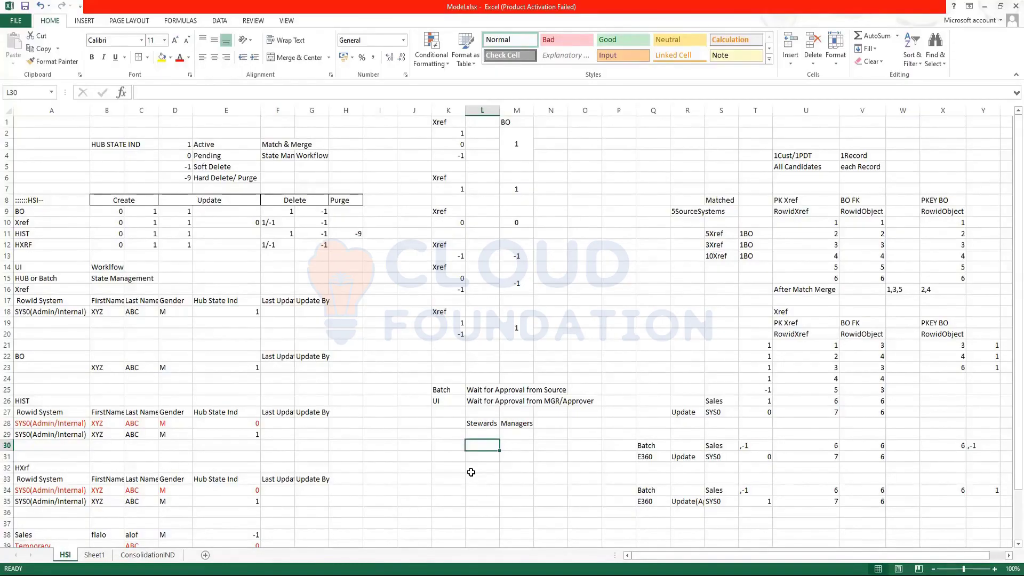
click(461, 416)
drag(462, 417, 522, 436)
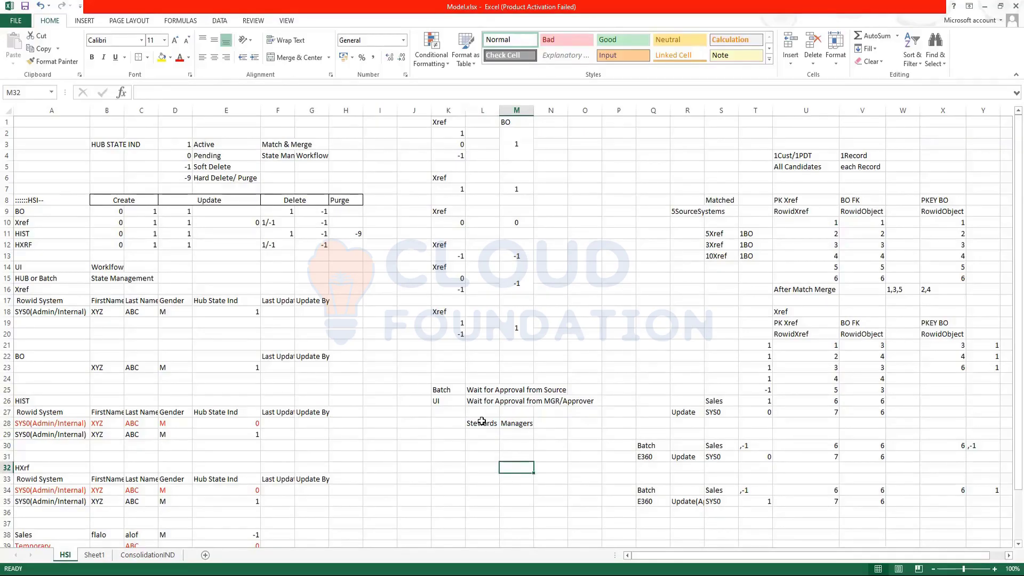
drag(478, 423, 480, 479)
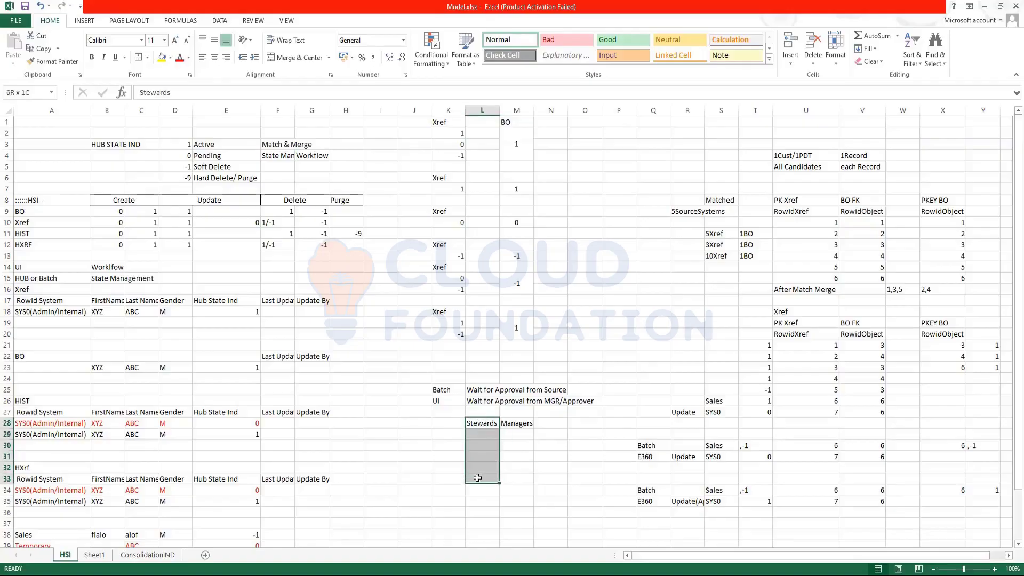
drag(524, 424, 525, 479)
Enter "manipulate" under Stewards in L29 and "Approve" under Managers in M29
click(473, 434)
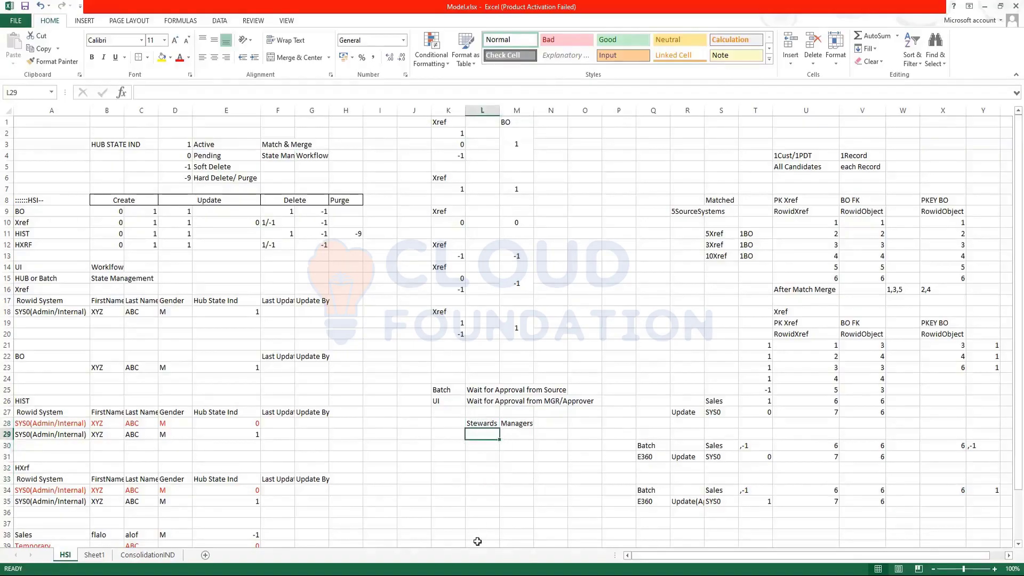
text(manu)
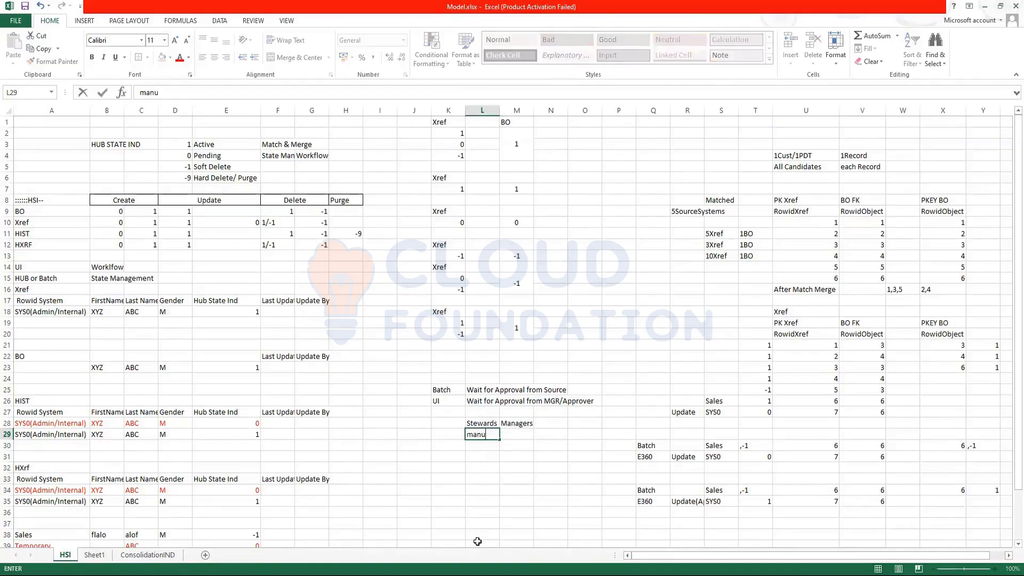
key(BackSpace)
text(opulate)
key(BackSpace)
key(BackSpace)
key(BackSpace)
key(BackSpace)
key(BackSpace)
key(BackSpace)
key(BackSpace)
text(ipulate)
key(Tab)
text(Approve)
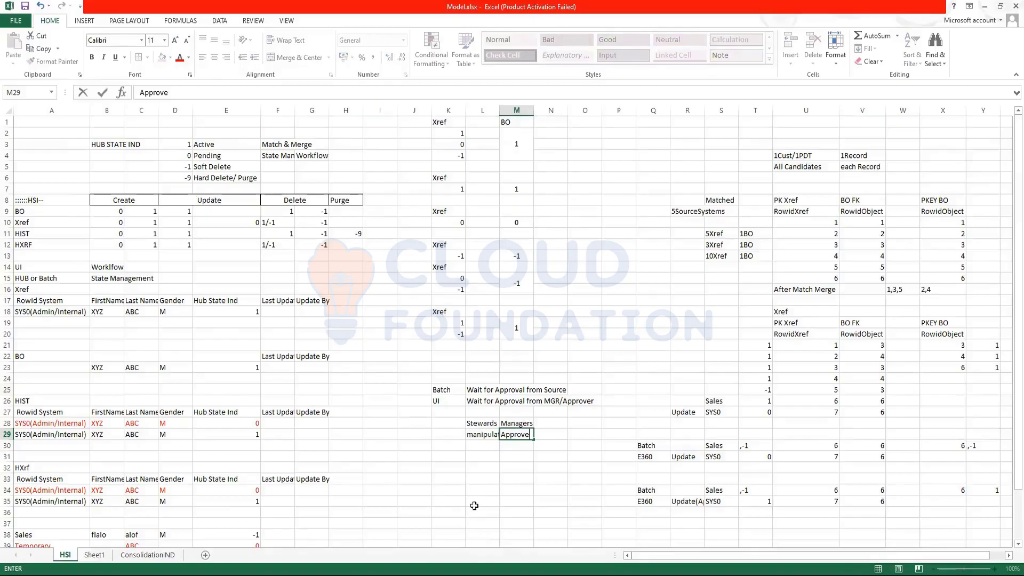
click(483, 487)
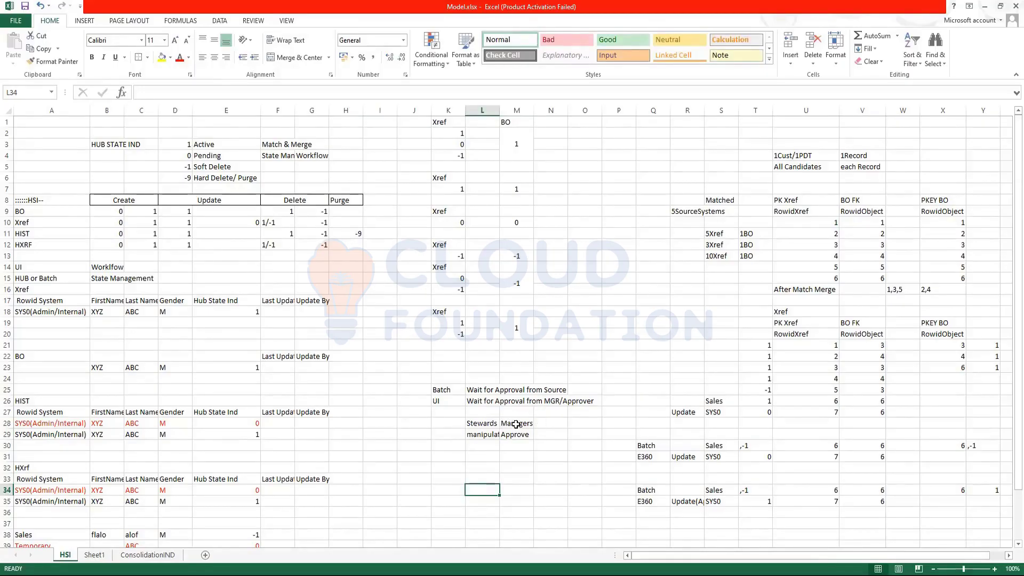
Review the Managers role and UI approval note against the BO record in row 23 and the Xref record in row 18
drag(516, 424, 516, 456)
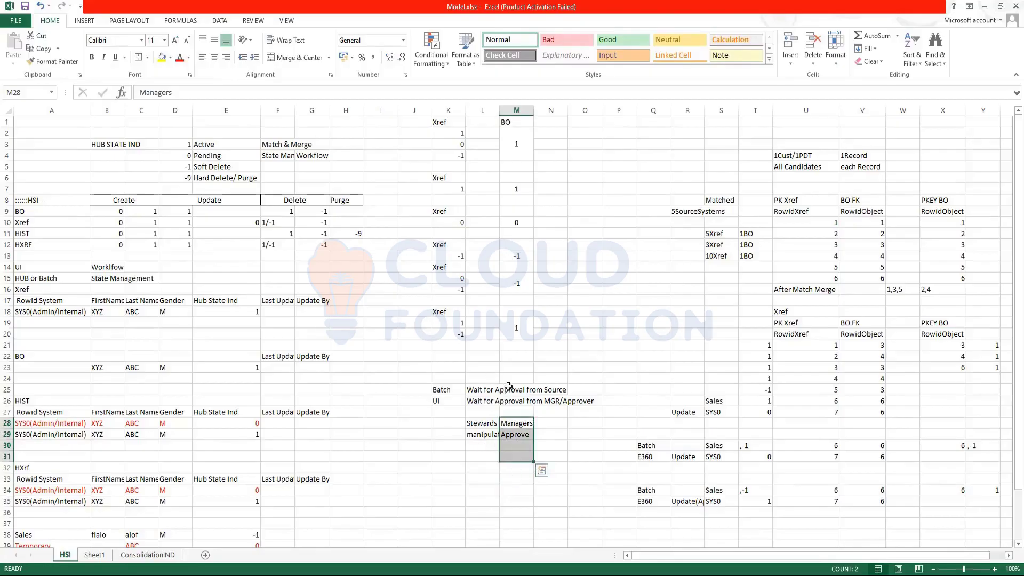
click(483, 401)
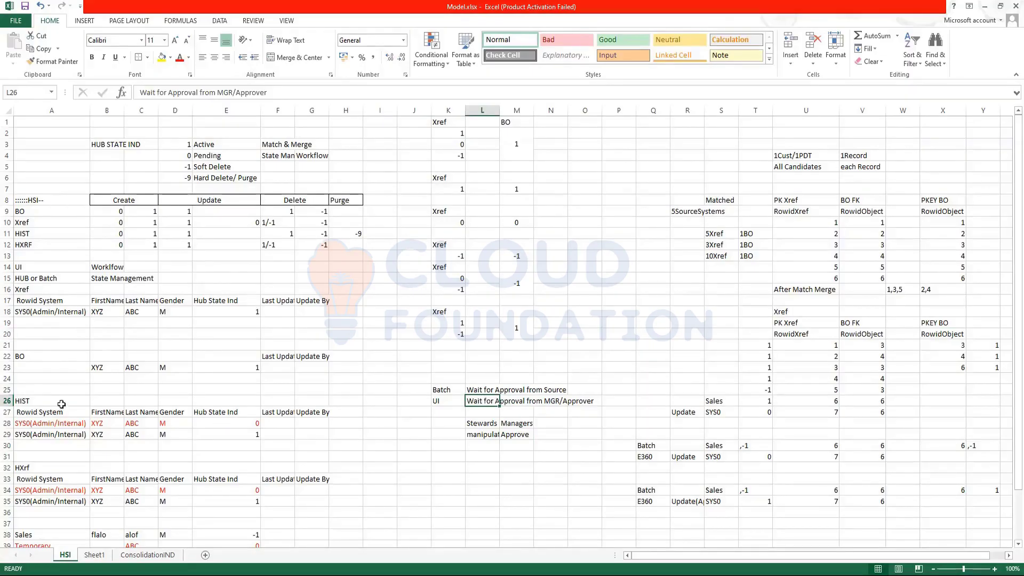
click(447, 401)
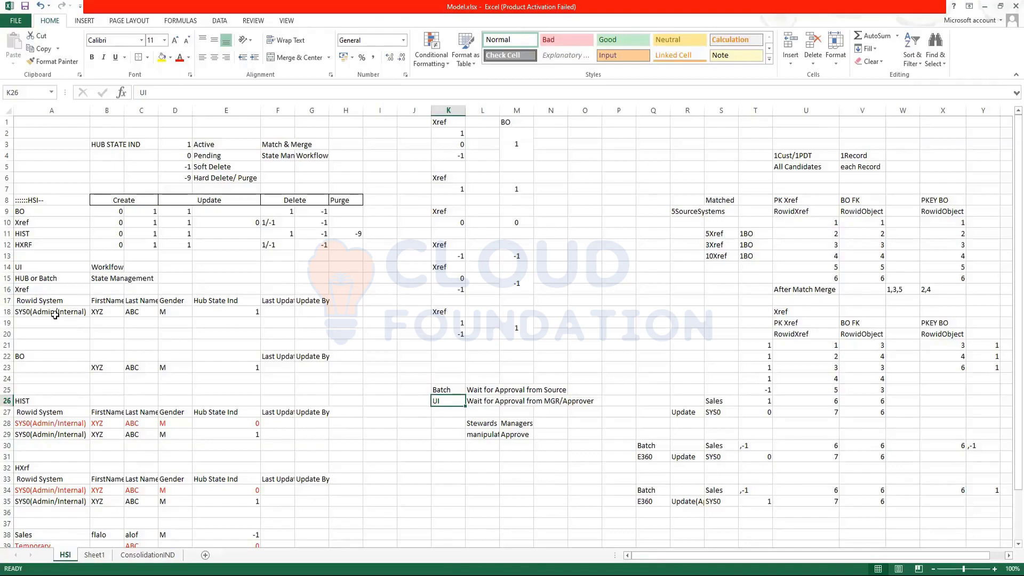
click(20, 356)
text(BO)
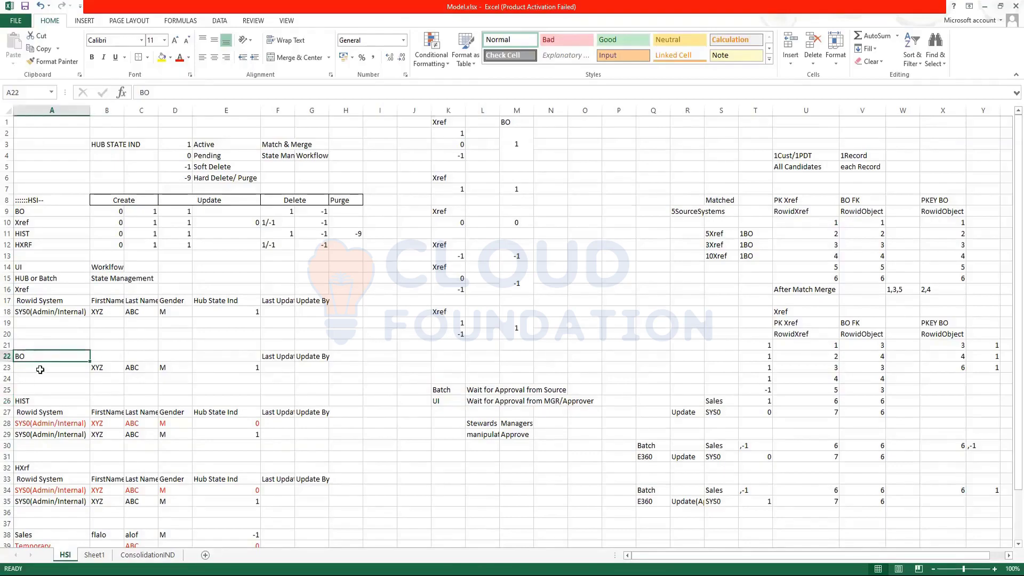
drag(37, 367, 288, 368)
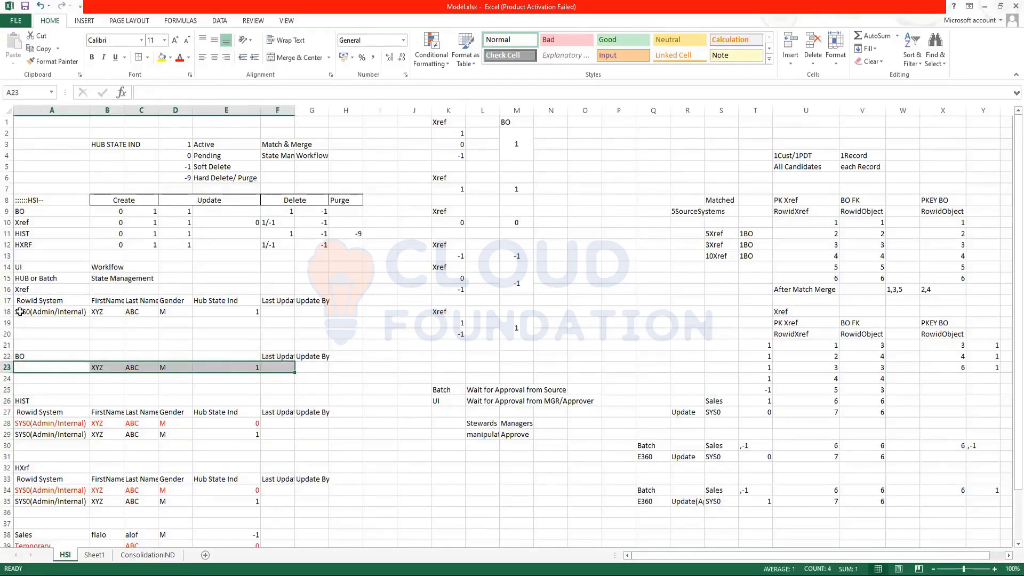
drag(20, 312, 279, 314)
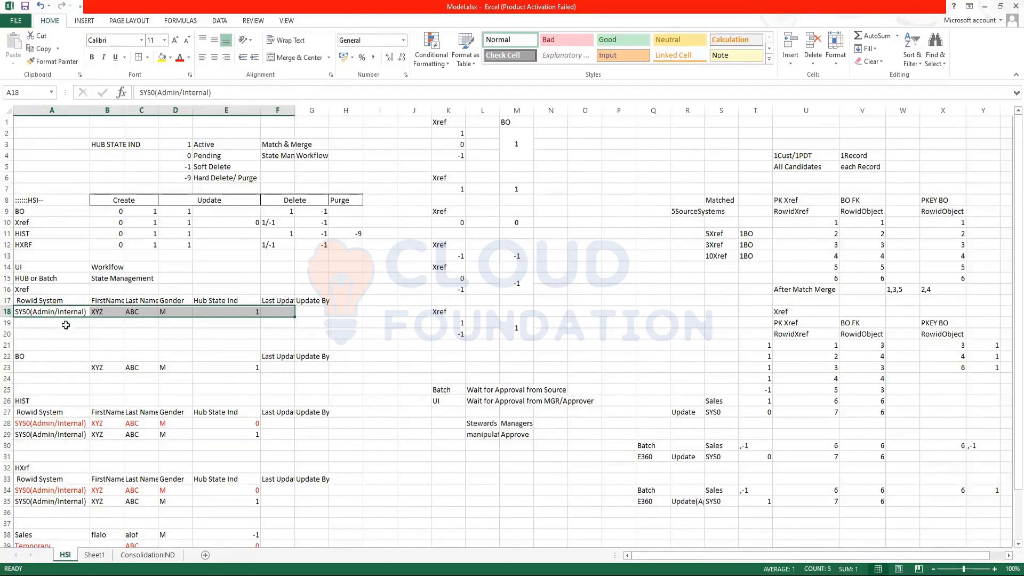
Review the Xref, BO, HIST and HXrf sample records and the Create hub state values for each table
click(17, 314)
drag(17, 314, 283, 380)
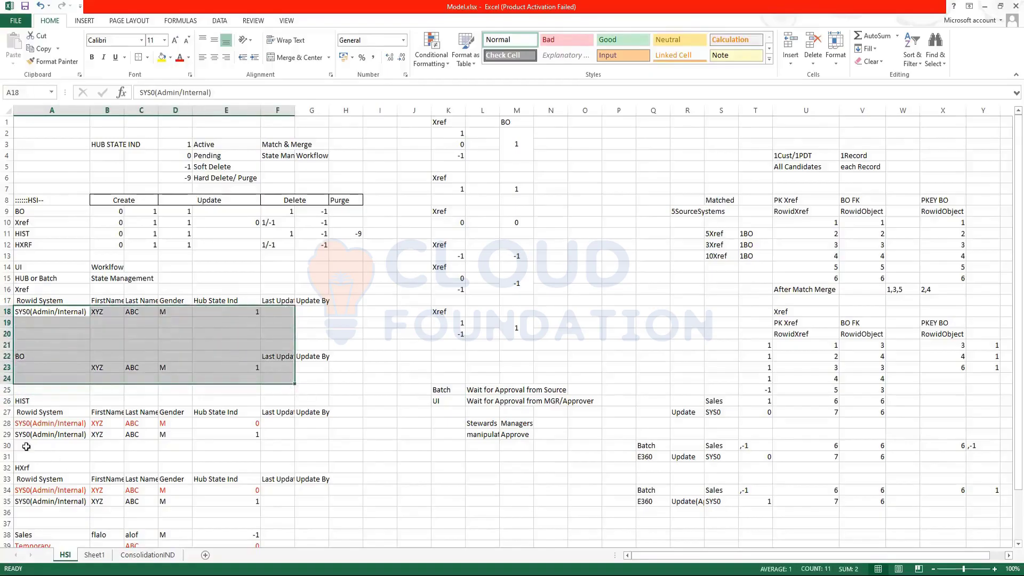
click(7, 434)
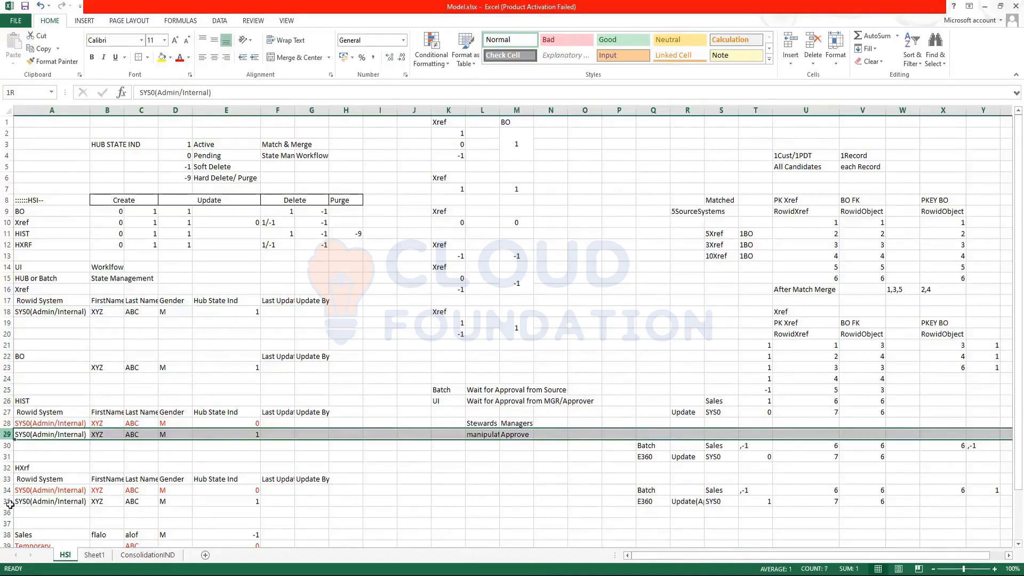
click(278, 379)
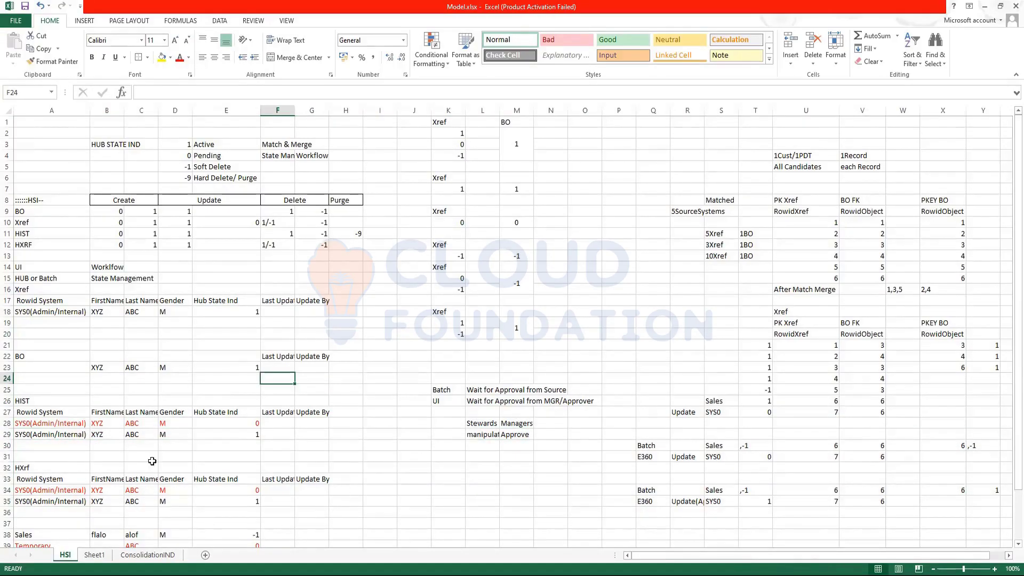
drag(263, 424, 37, 422)
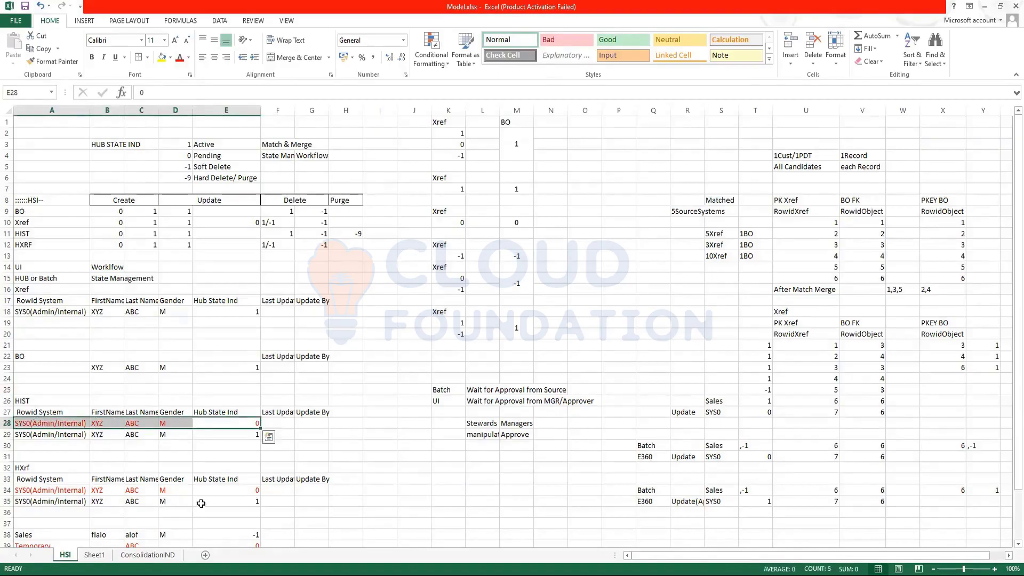
drag(235, 490, 27, 491)
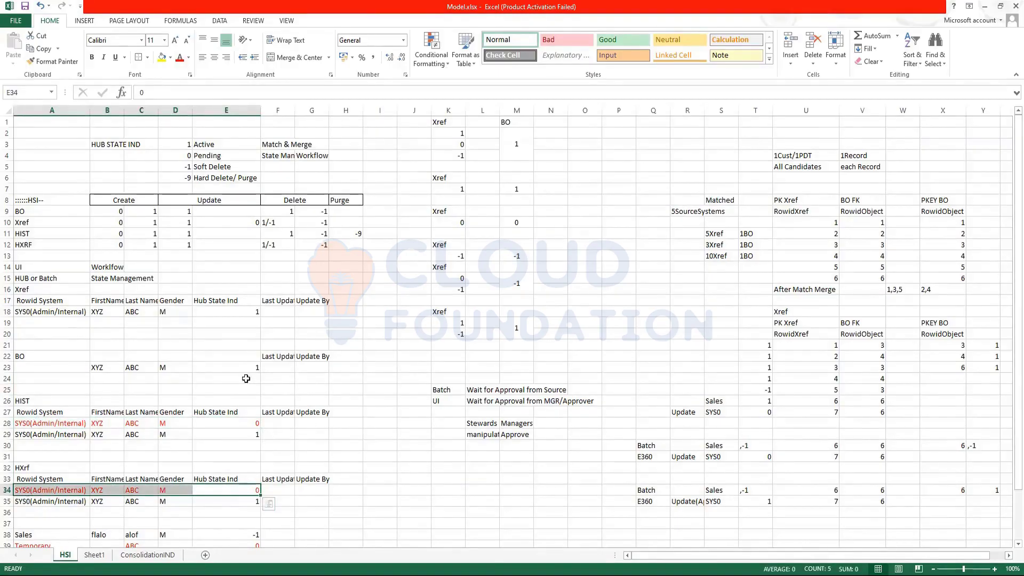
drag(109, 211, 113, 256)
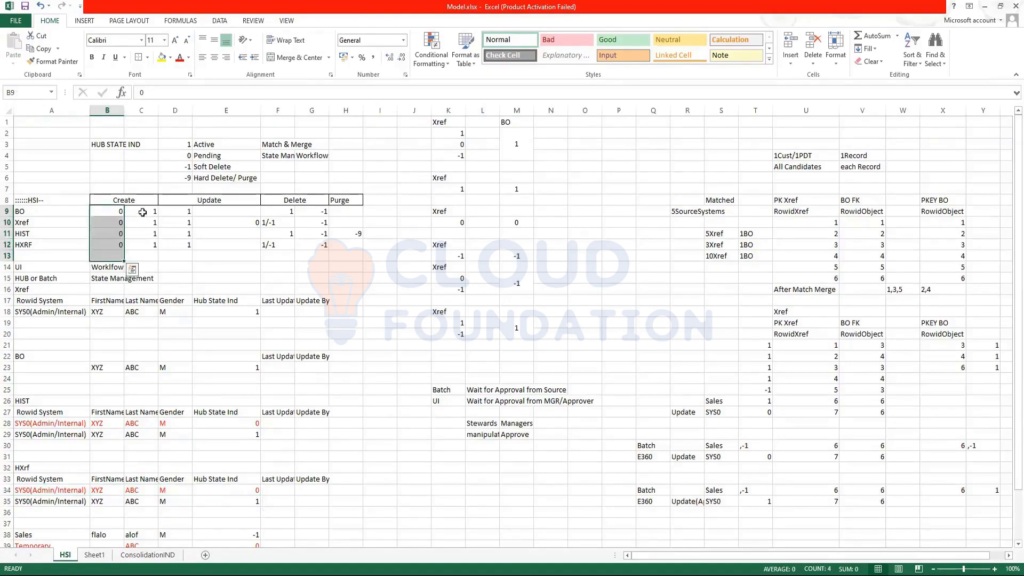
drag(142, 211, 145, 245)
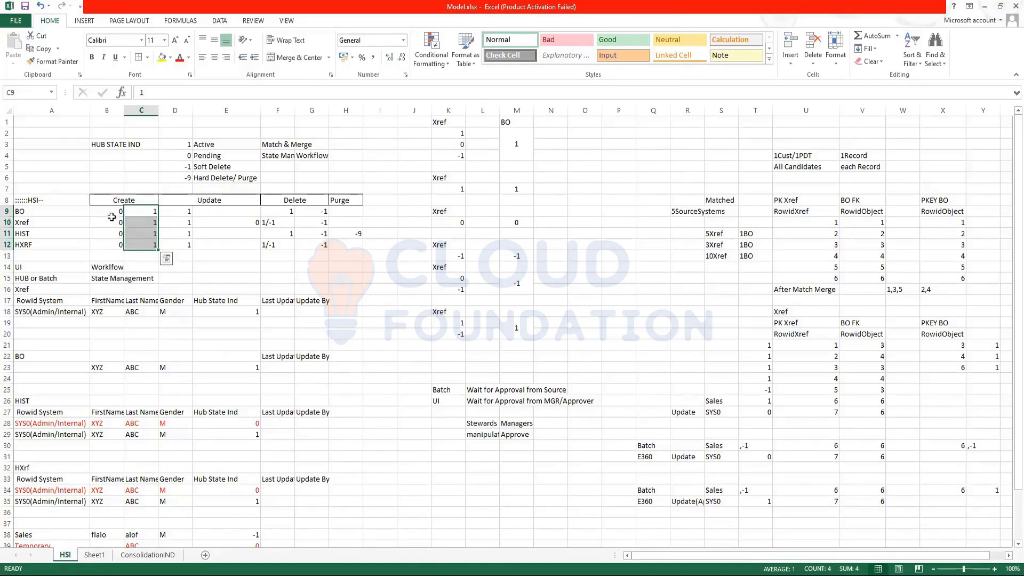
drag(113, 212, 115, 246)
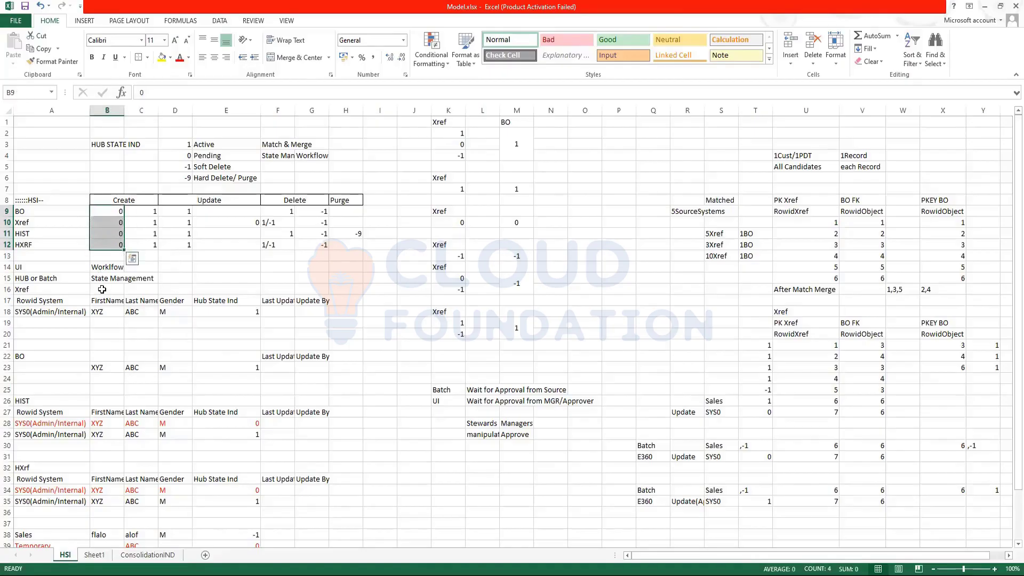
Compare the pending and active rows of the HIST table within the Xref-to-HXrf block and check the HIST and HXrf headings
drag(262, 500, 25, 291)
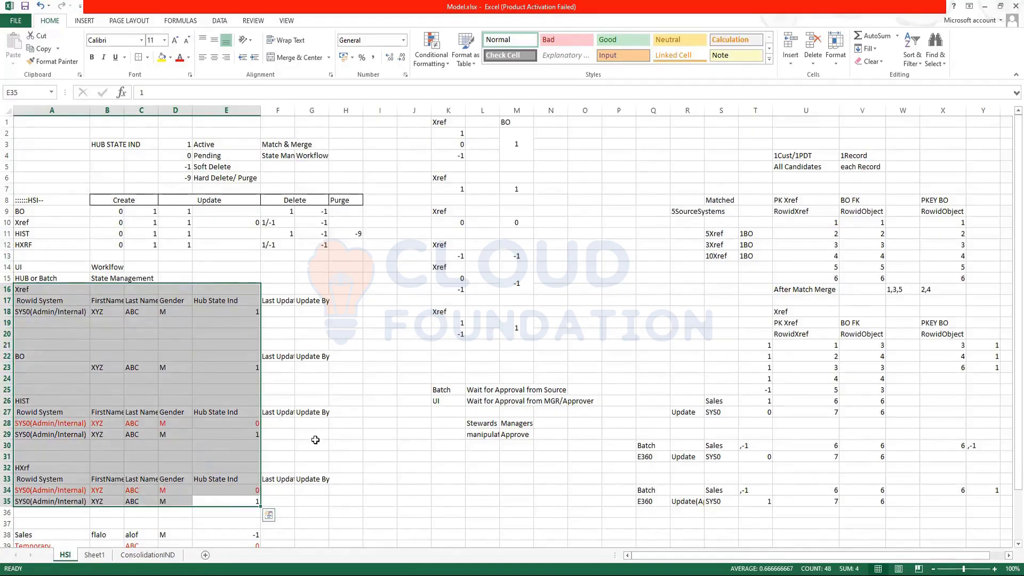
click(258, 444)
drag(51, 423, 261, 431)
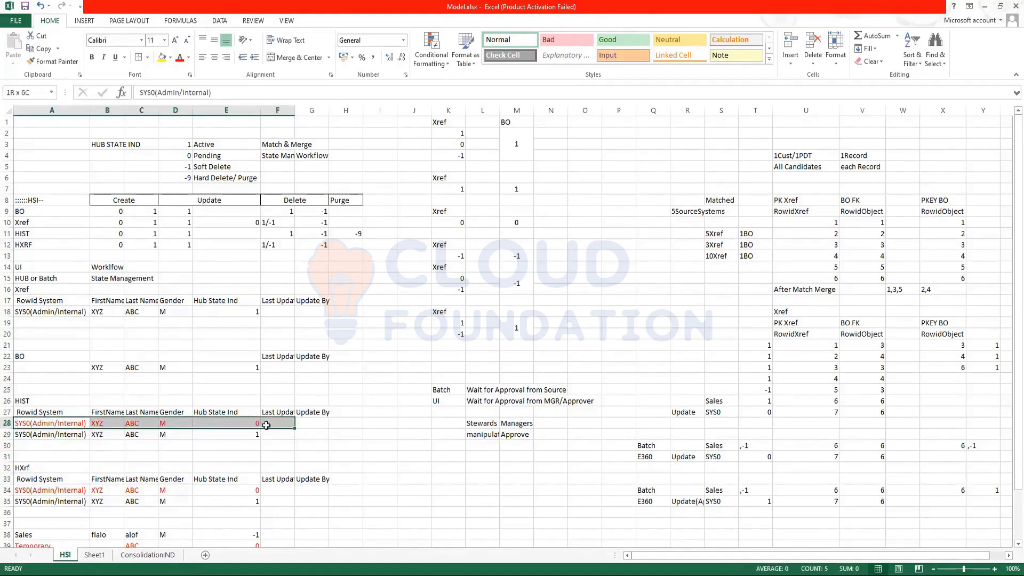
drag(42, 434, 280, 429)
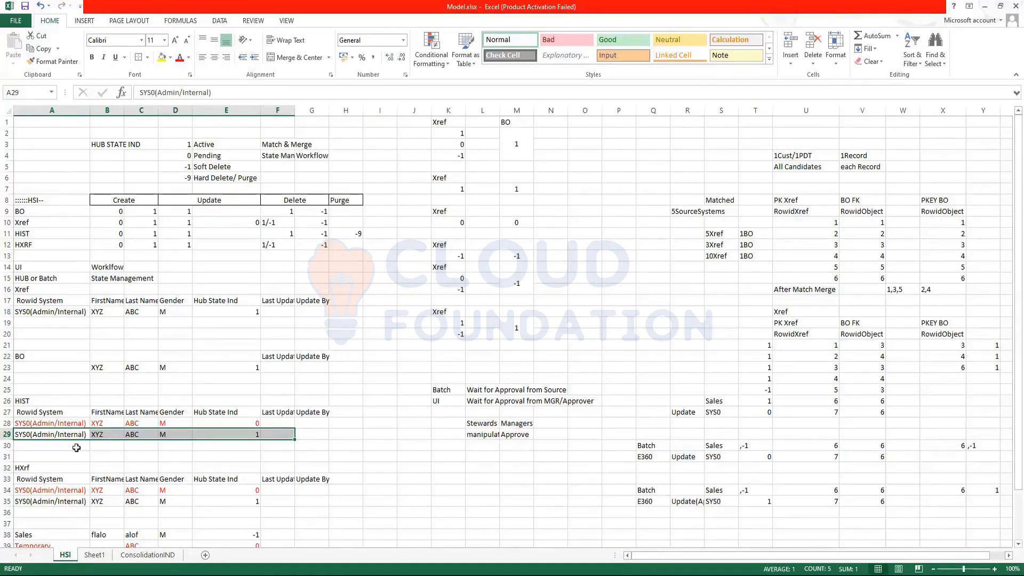
click(21, 397)
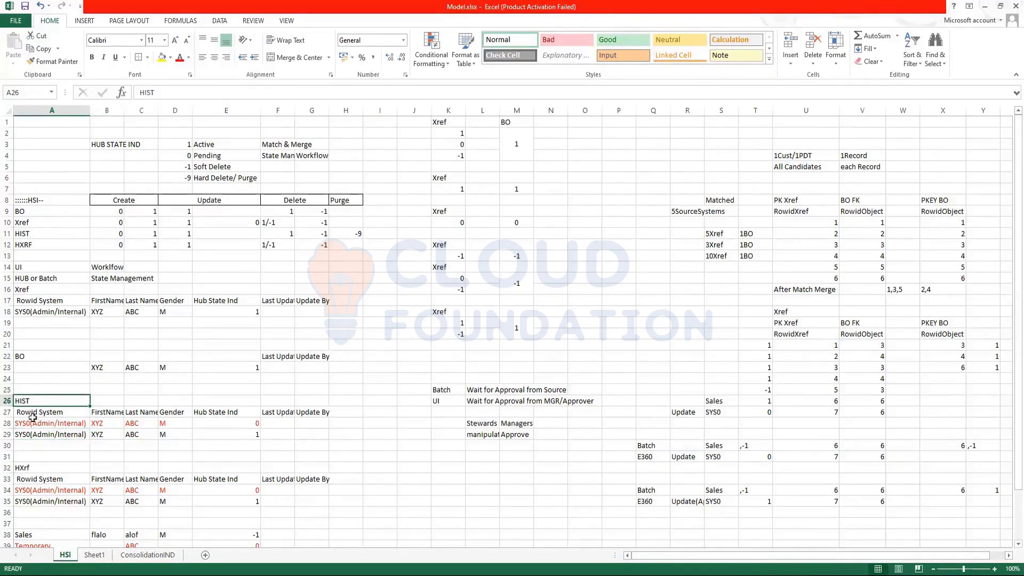
click(22, 468)
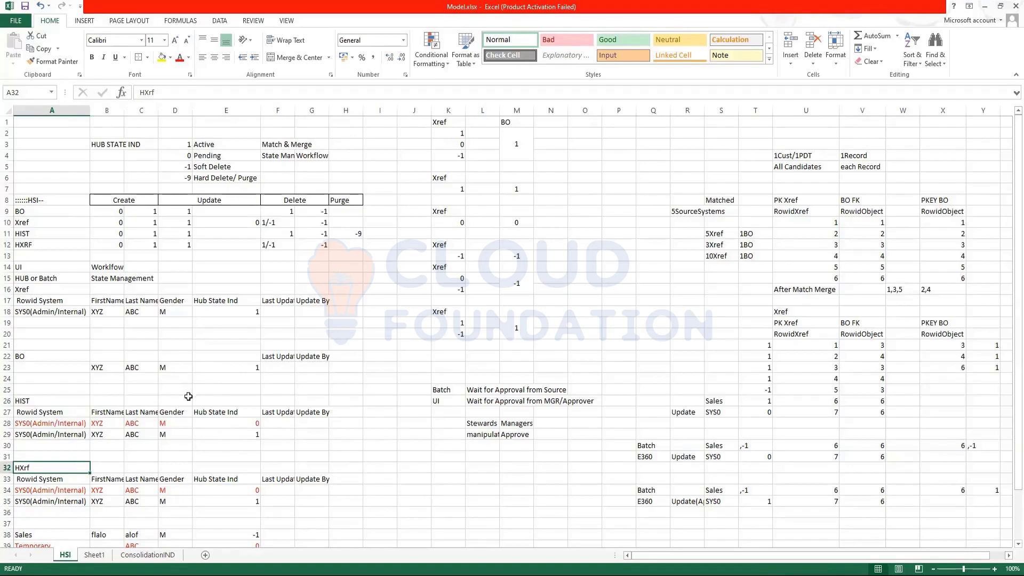
Clear the last name from the red pending records in the HIST and HXrf tables (C28 and C34)
click(132, 312)
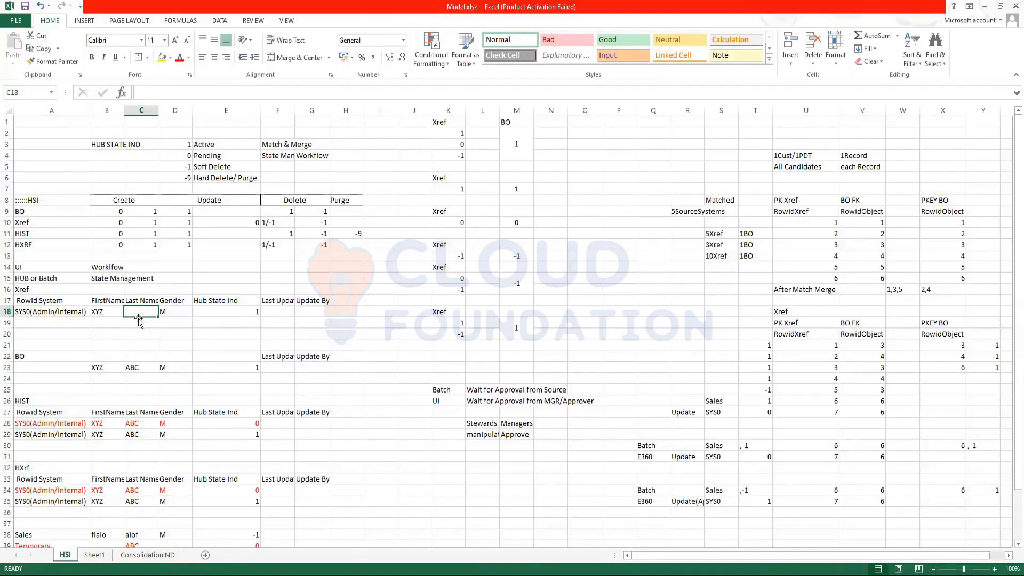
click(149, 423)
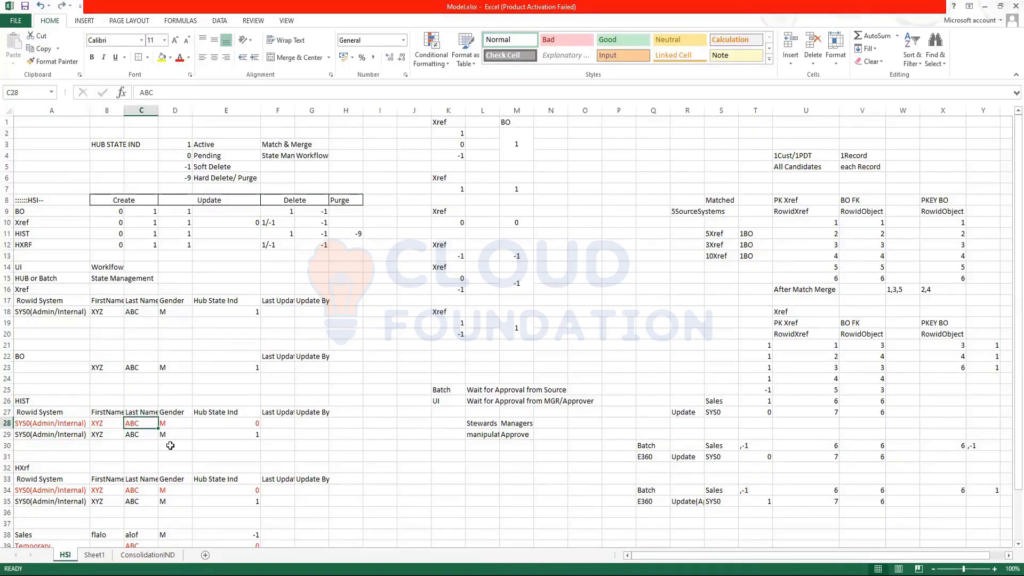
key(Delete)
click(155, 489)
click(416, 447)
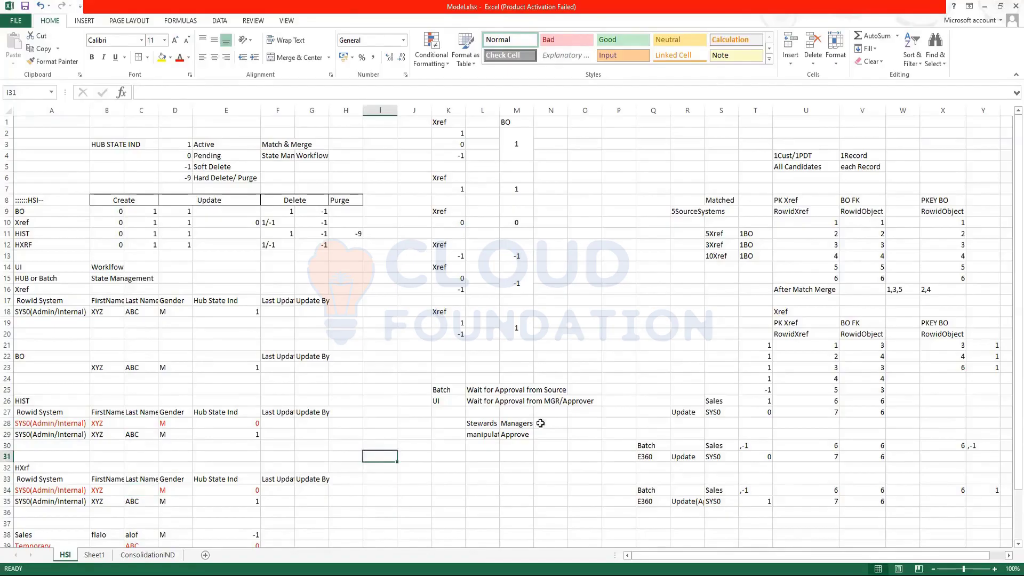
Examine the Managers note, the pending and active HXrf records, and the Create and Update hub state values in rows 9 to 12
click(527, 425)
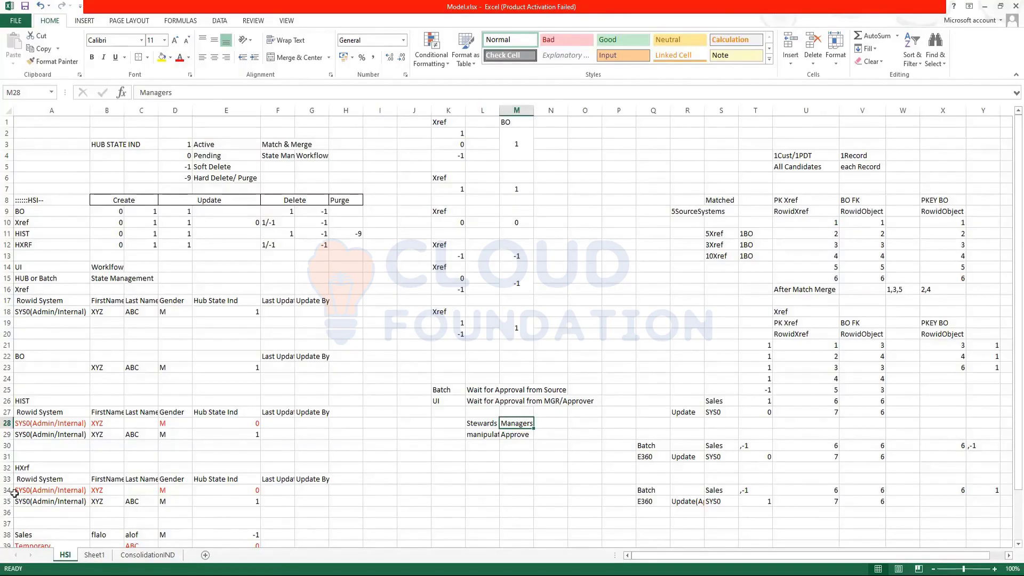
drag(15, 496, 264, 495)
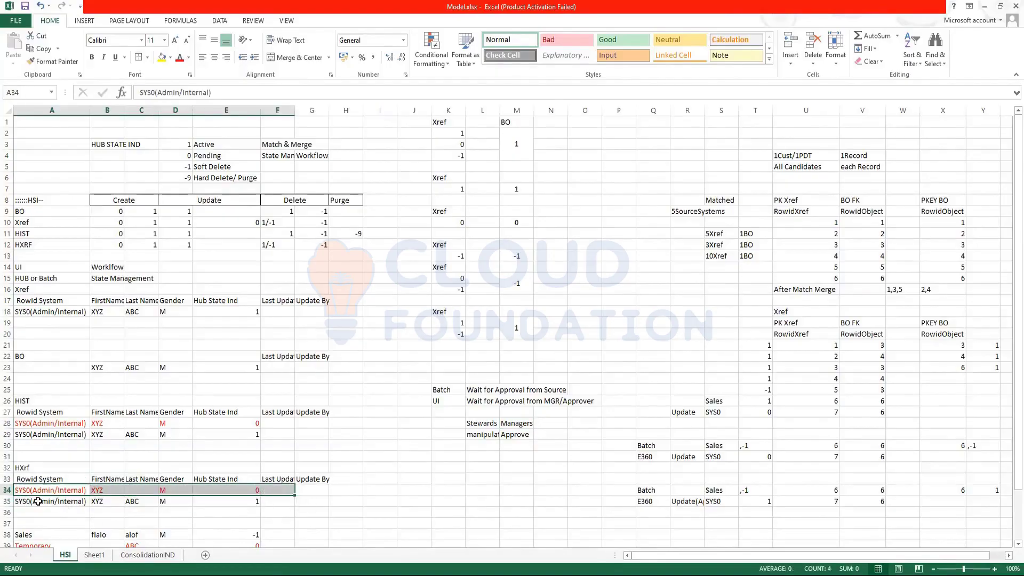
drag(38, 502, 296, 504)
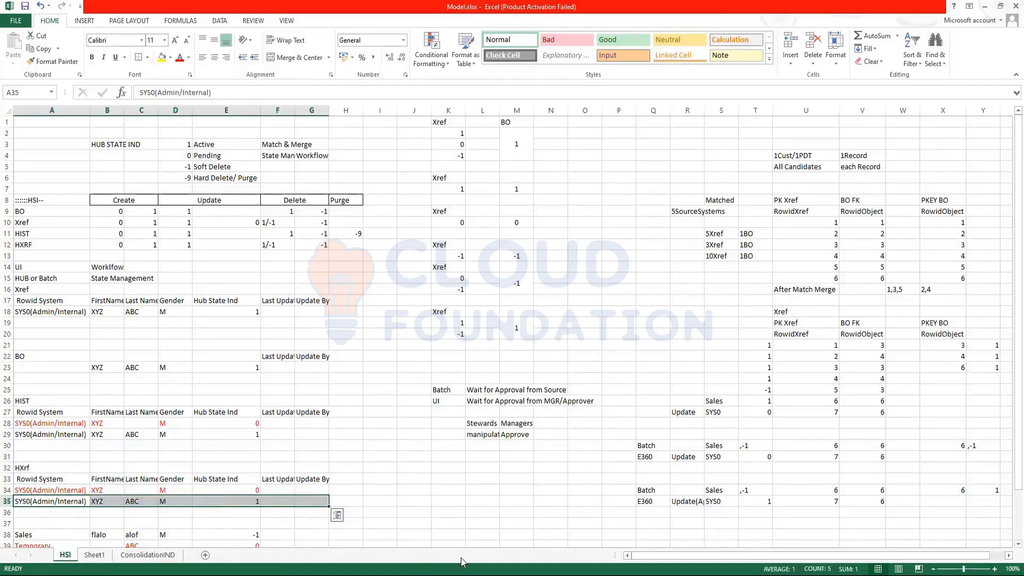
click(425, 481)
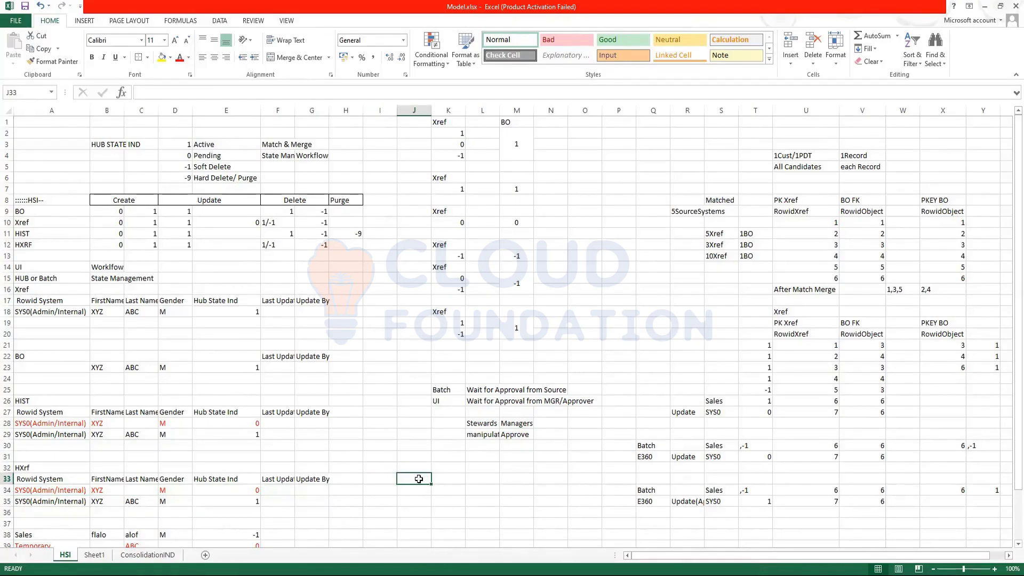
drag(97, 211, 153, 245)
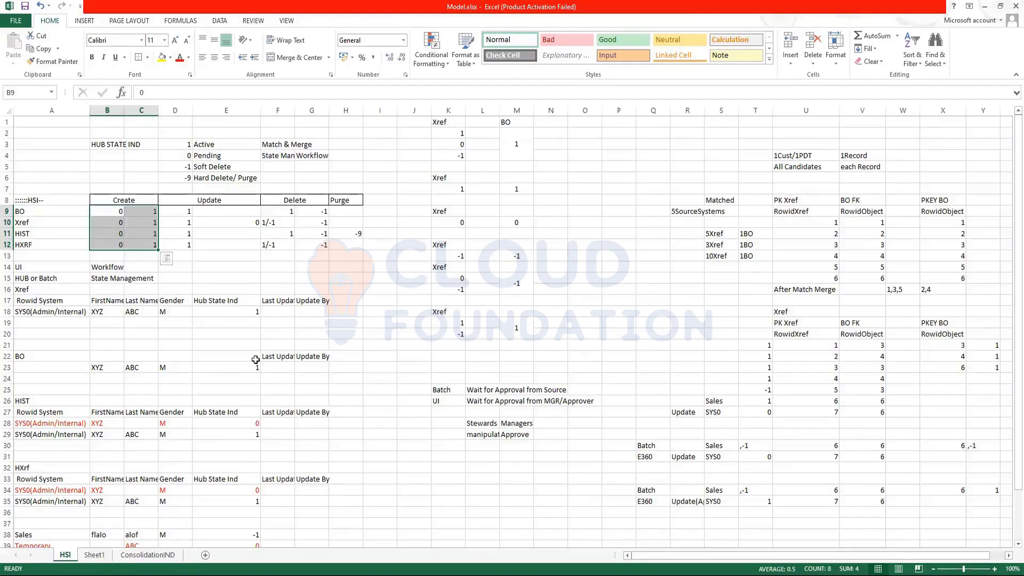
click(180, 211)
drag(207, 211, 224, 244)
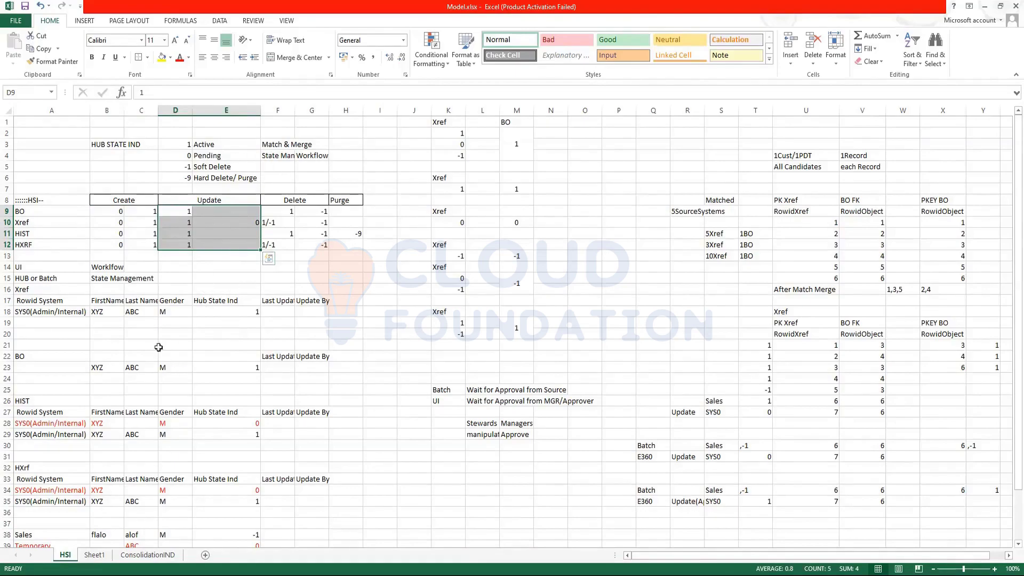
Change the last name to PQR in the Xref record (C18) and the BO record (C23)
click(130, 315)
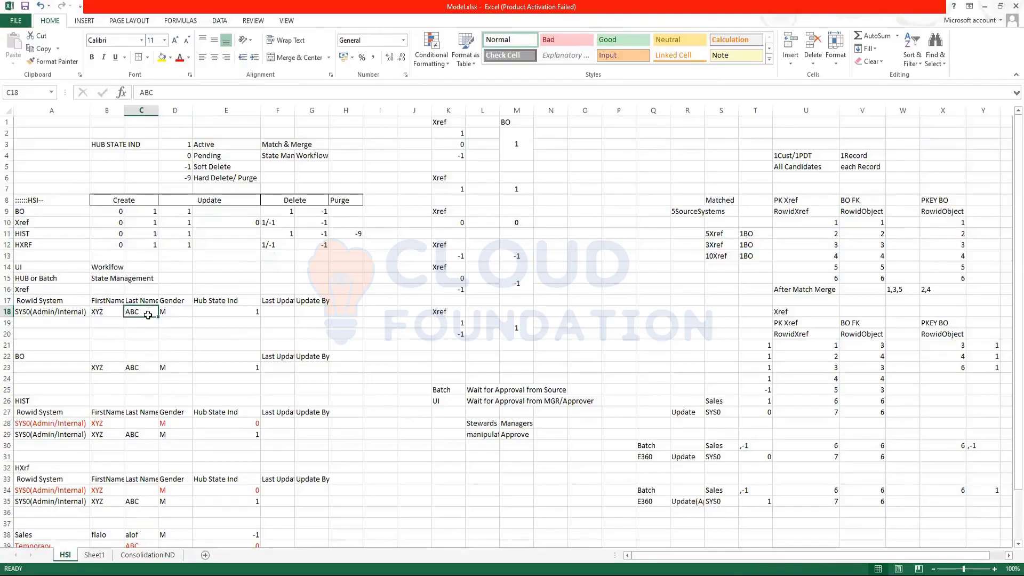
text(PQR)
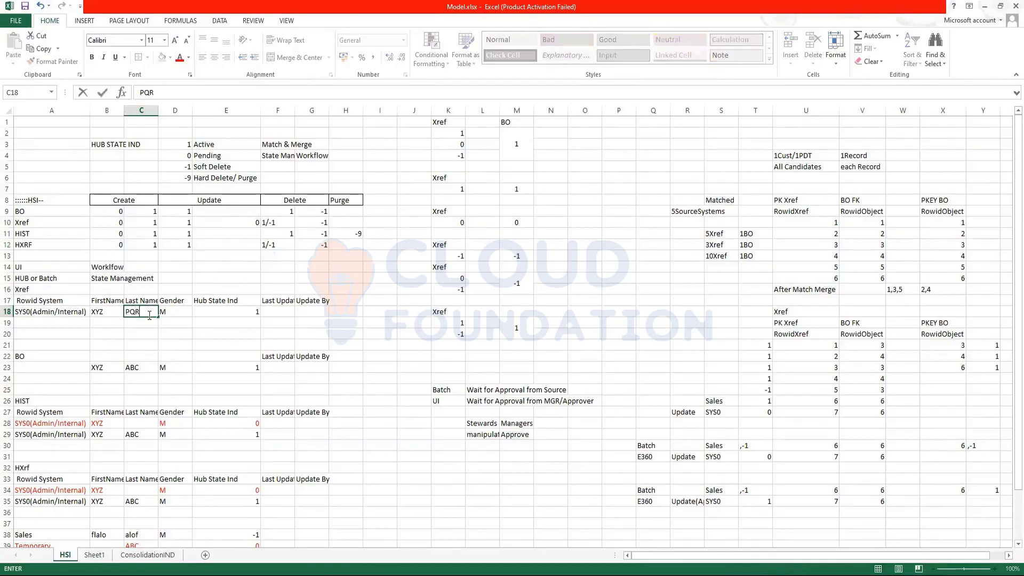
click(140, 365)
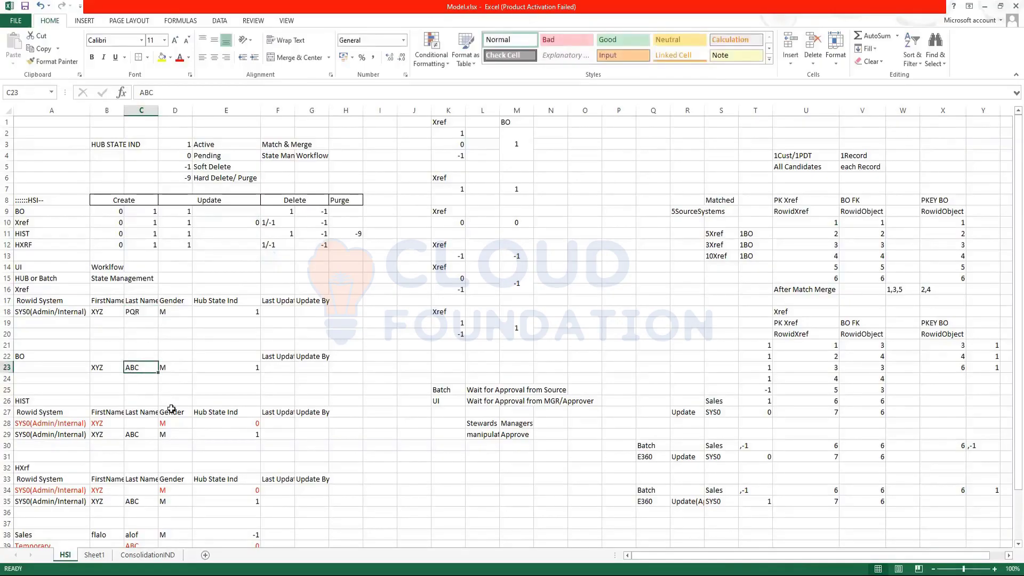
text(PQR)
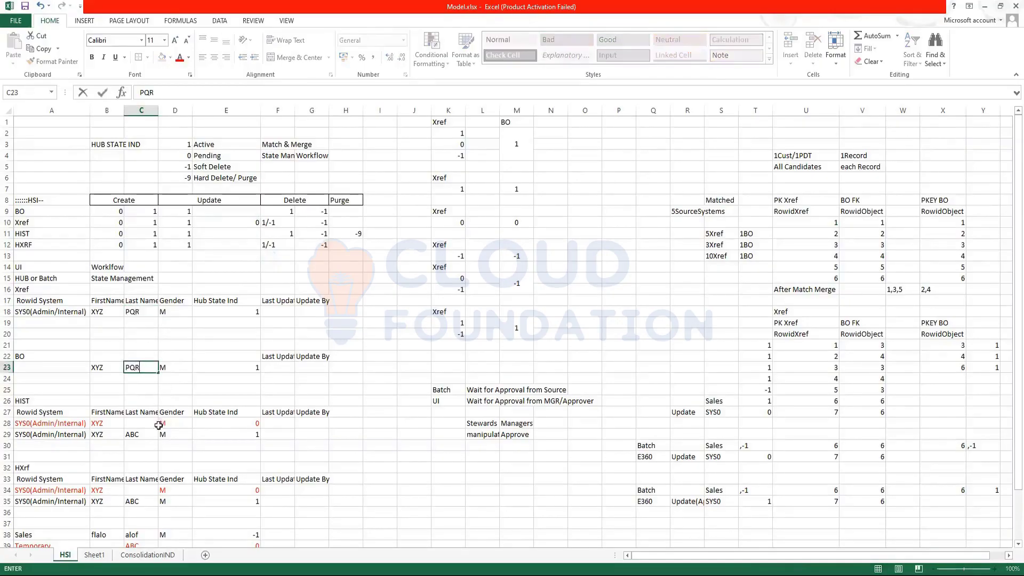
Copy the active HIST record in row 29 into row 30 and into HXrf row 36
click(134, 436)
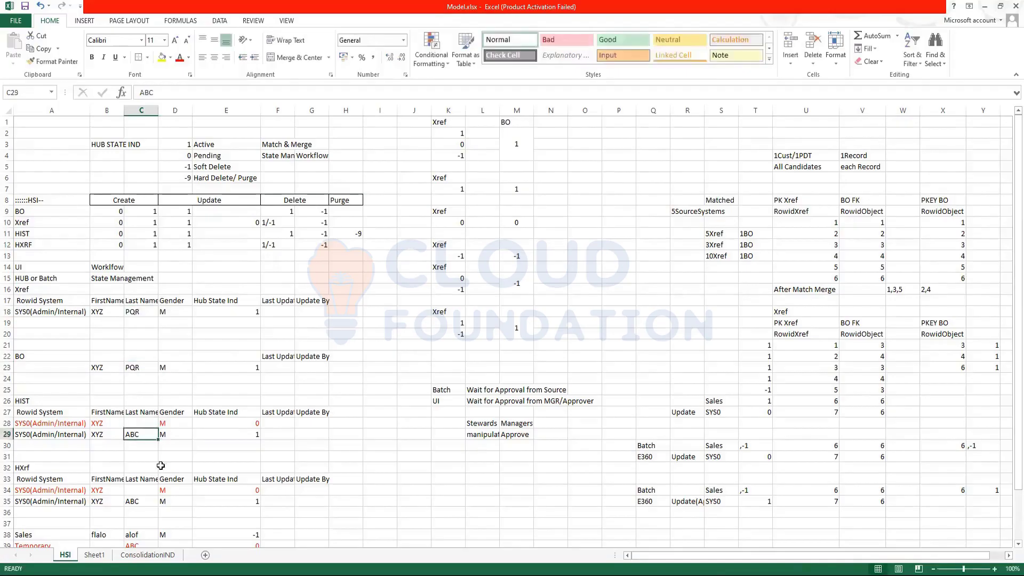
drag(16, 434, 240, 436)
key(ctrl+c)
click(40, 444)
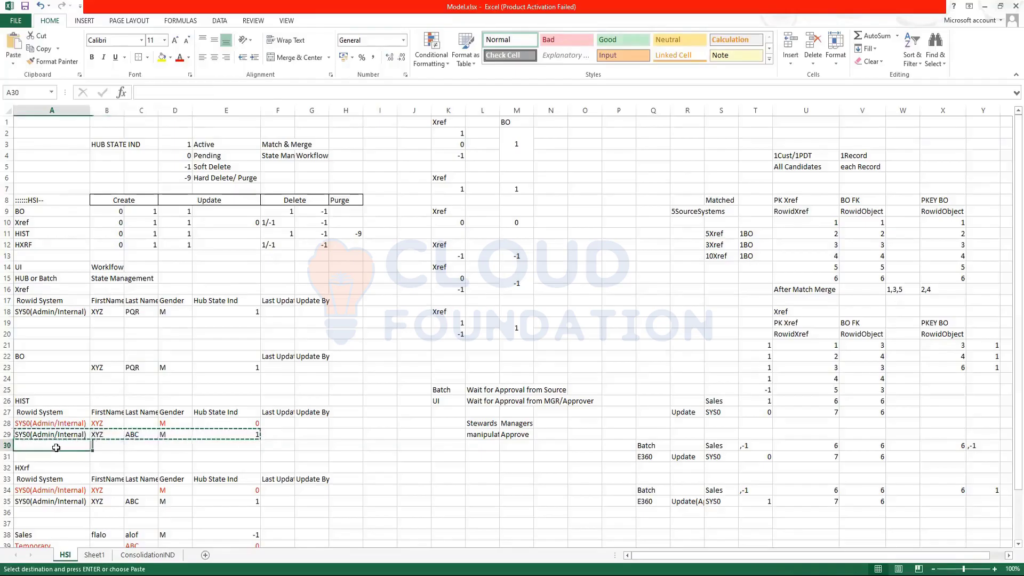
key(ctrl+v)
click(37, 509)
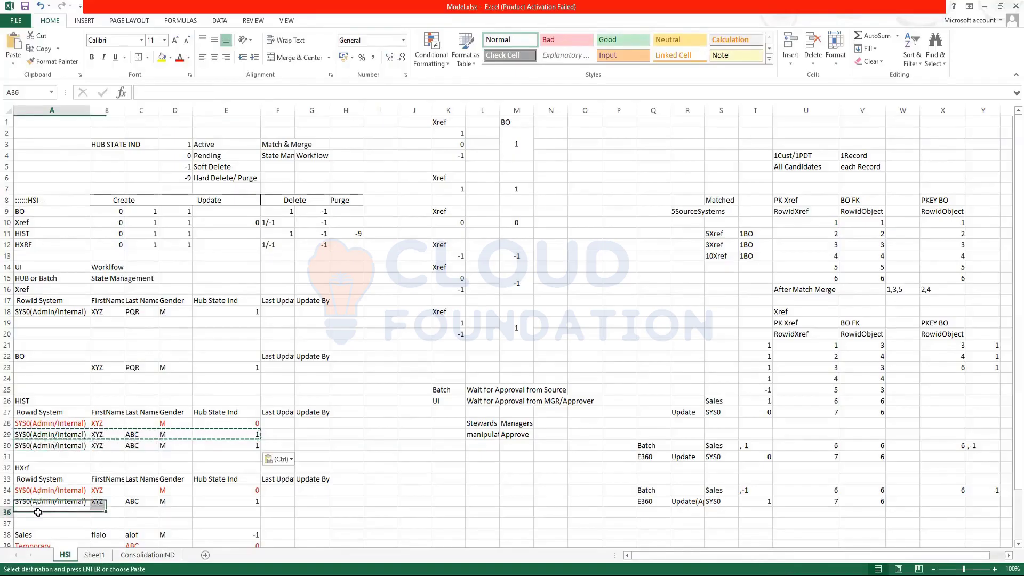
key(ctrl+v)
Set the last name to PQR in the copied HXrf record (C36) and the copied HIST record (C30)
click(144, 515)
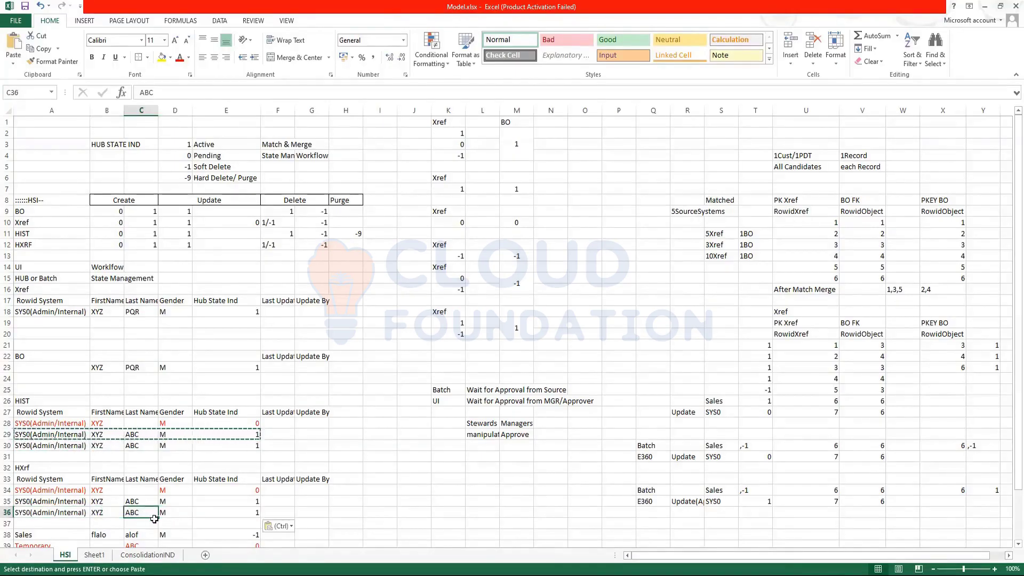
text(PQ)
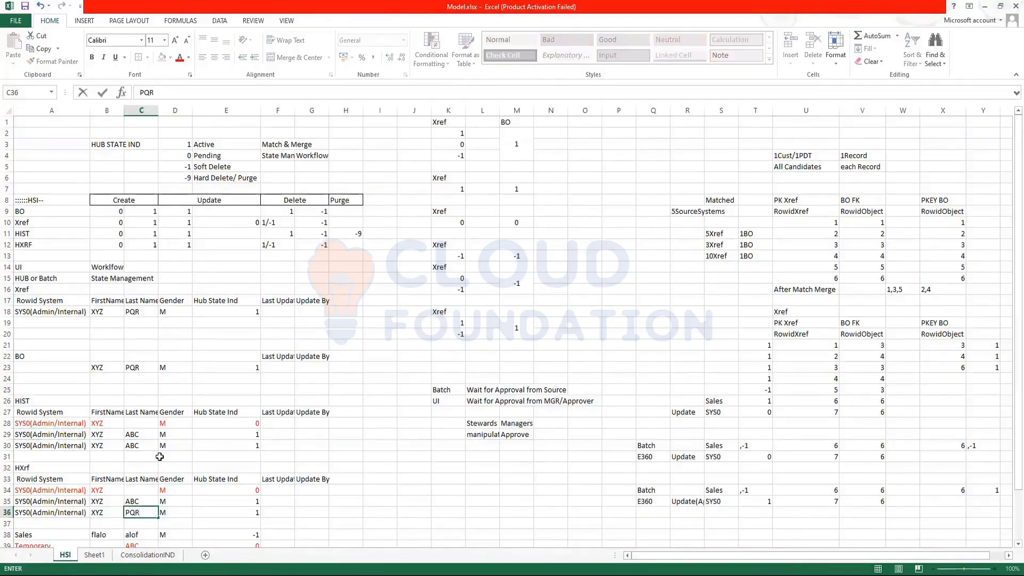
text(R)
click(149, 448)
text(PQ)
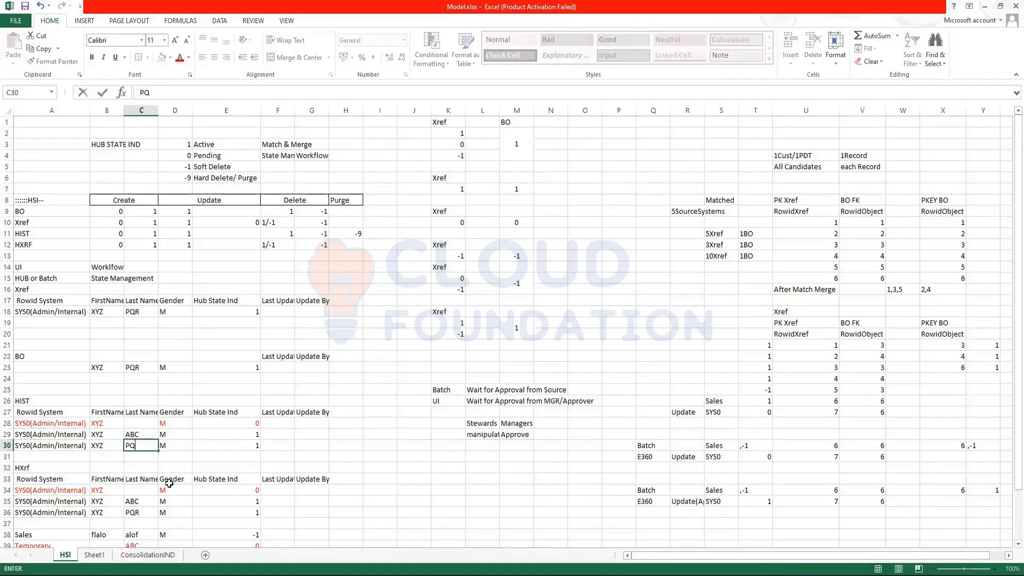
click(182, 395)
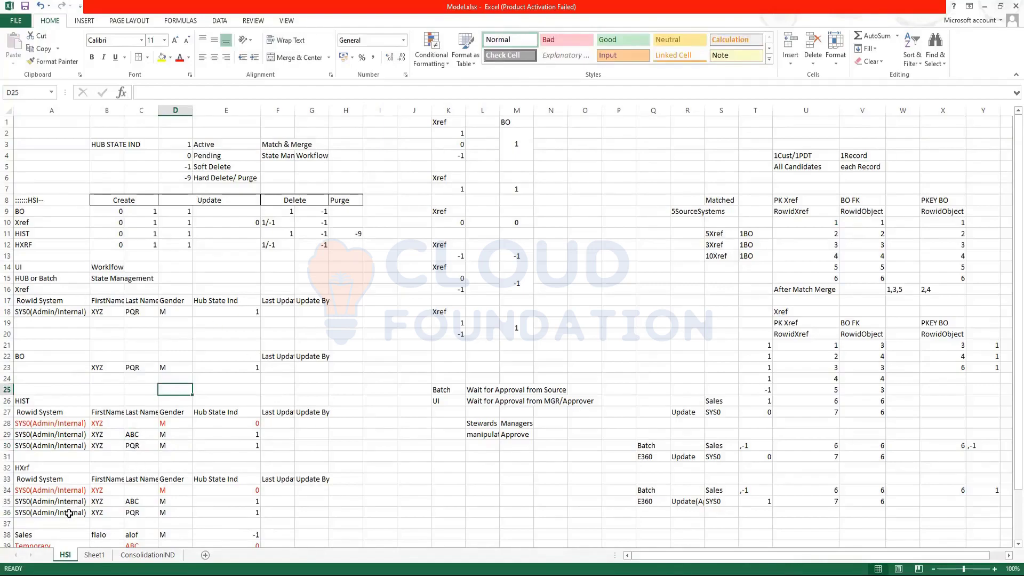
Copy the Sales record's system, names and gender from row 38 into Xref row 19 and set its hub state to 1
drag(24, 535, 175, 534)
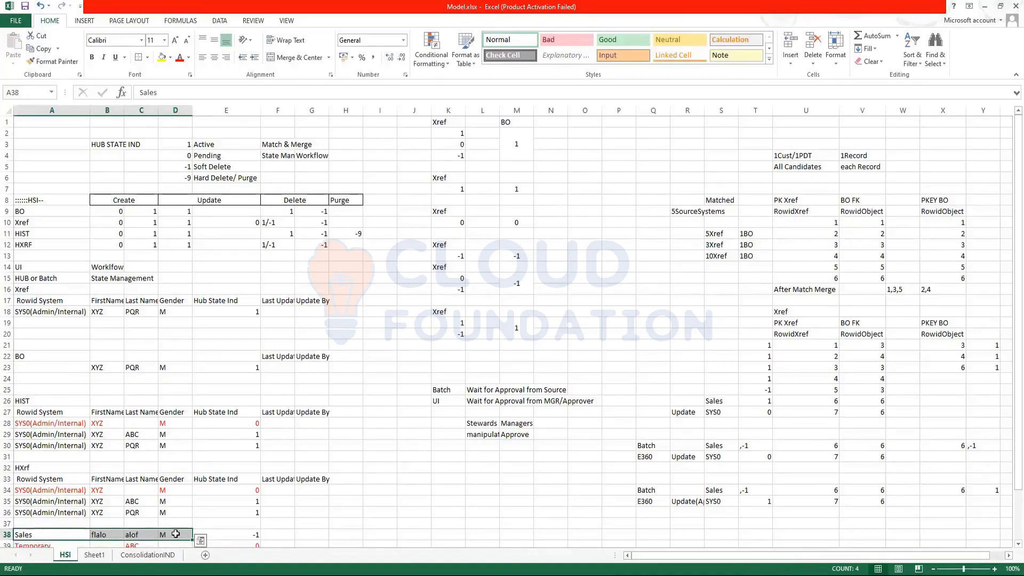
key(ctrl+c)
click(24, 323)
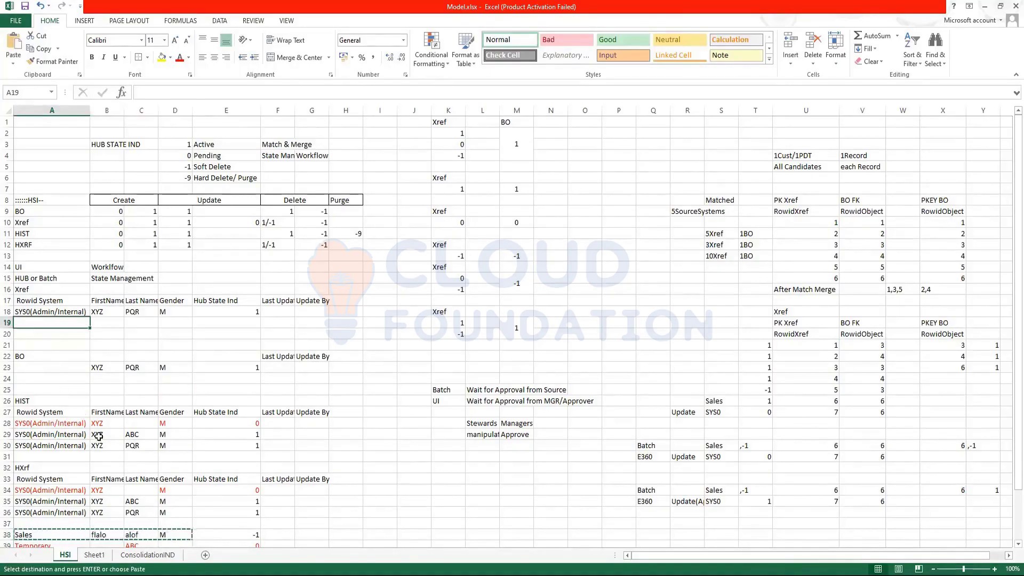
key(ctrl+v)
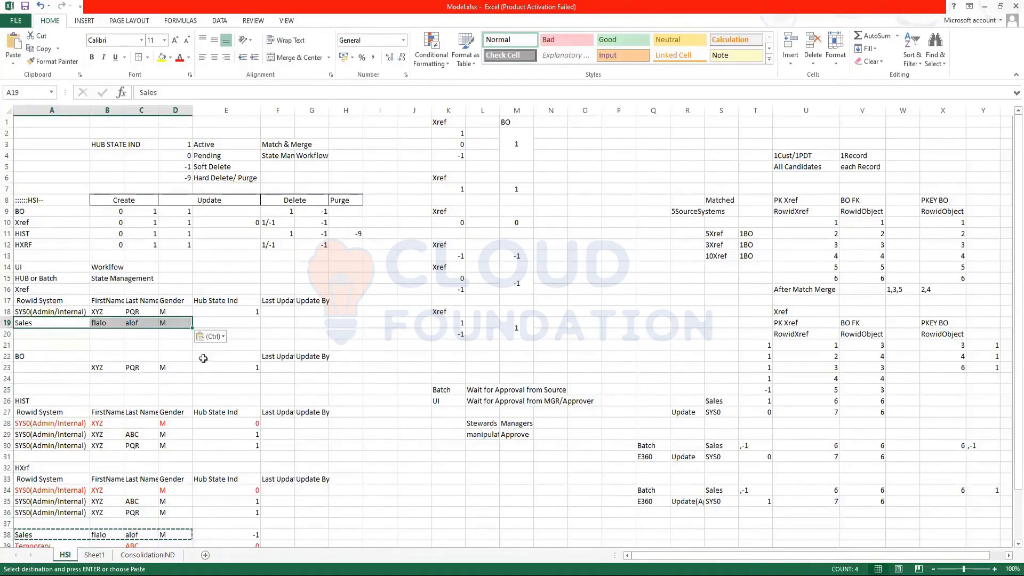
click(255, 318)
text(1)
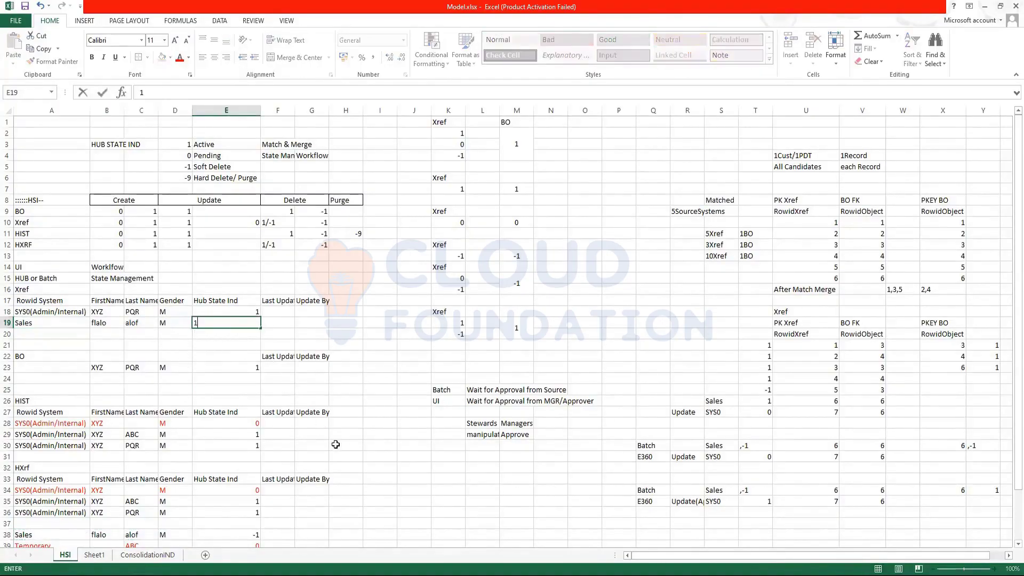
click(336, 445)
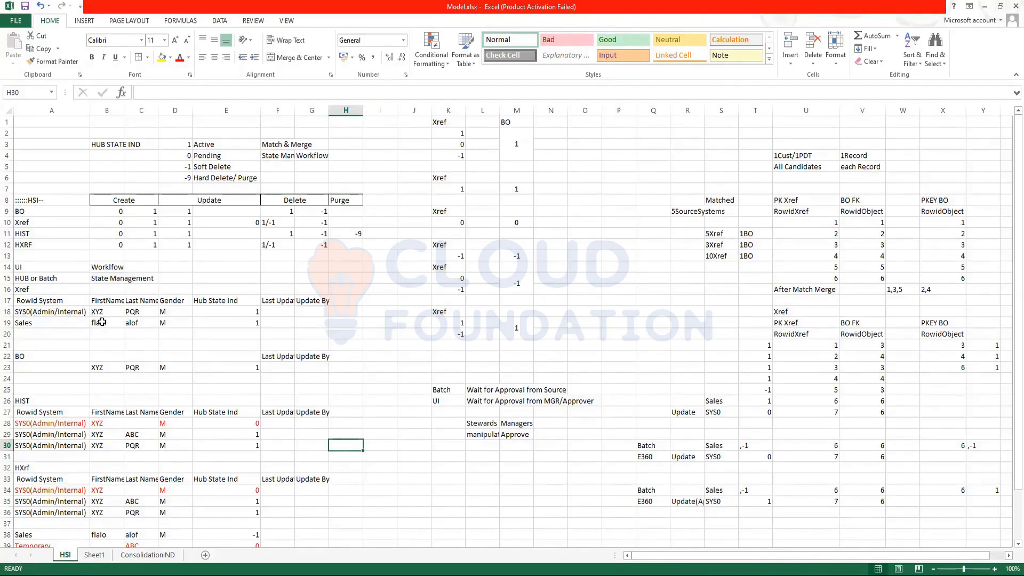
Copy the first and last name from the Sales Xref record (B19:C19) over the names in the BO record in row 23
drag(102, 321, 136, 323)
key(ctrl+c)
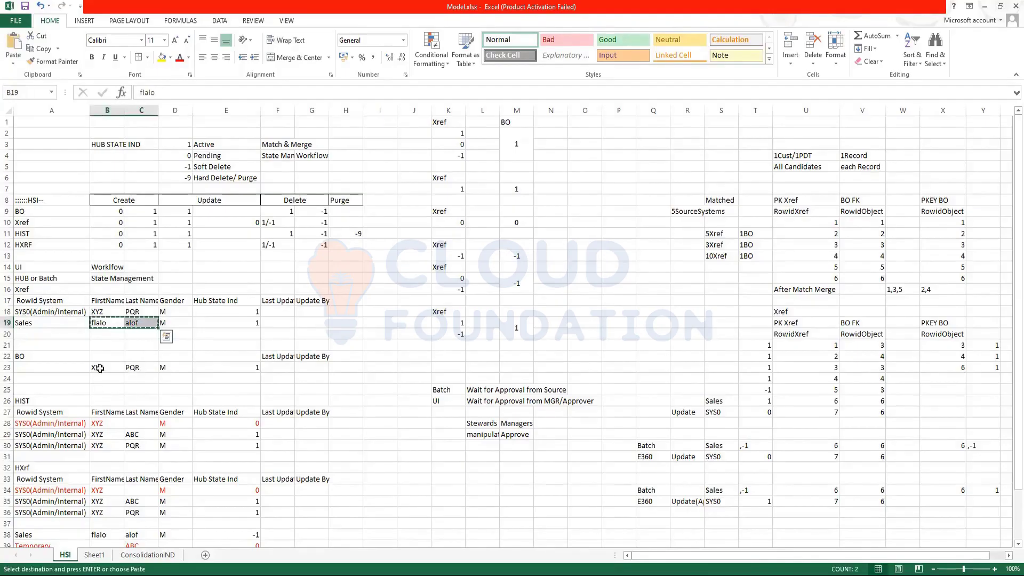
click(99, 368)
key(ctrl+v)
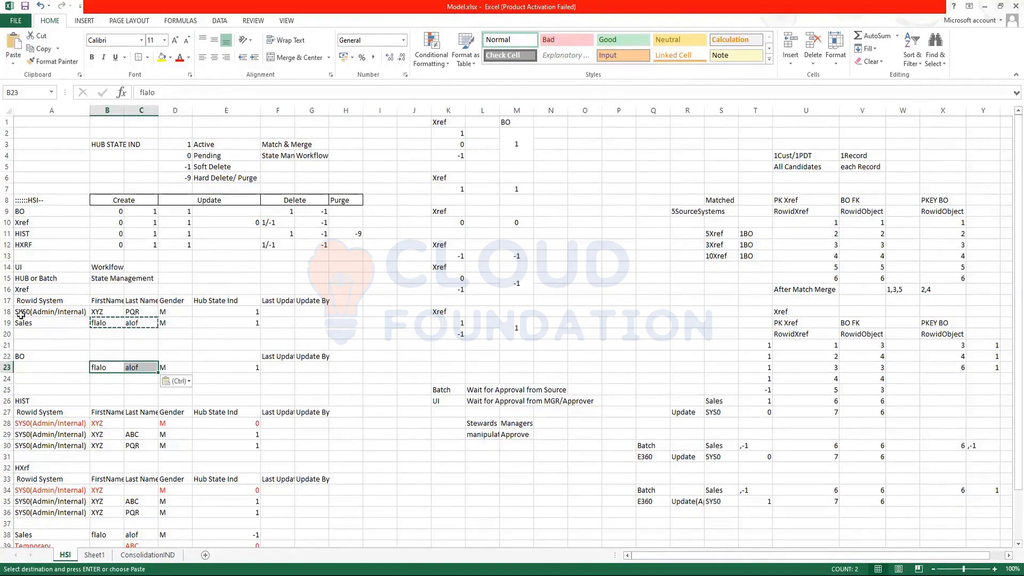
Copy the complete Sales Xref record (A19:E19) into HIST row 31 and HXrf row 37
drag(21, 315, 216, 317)
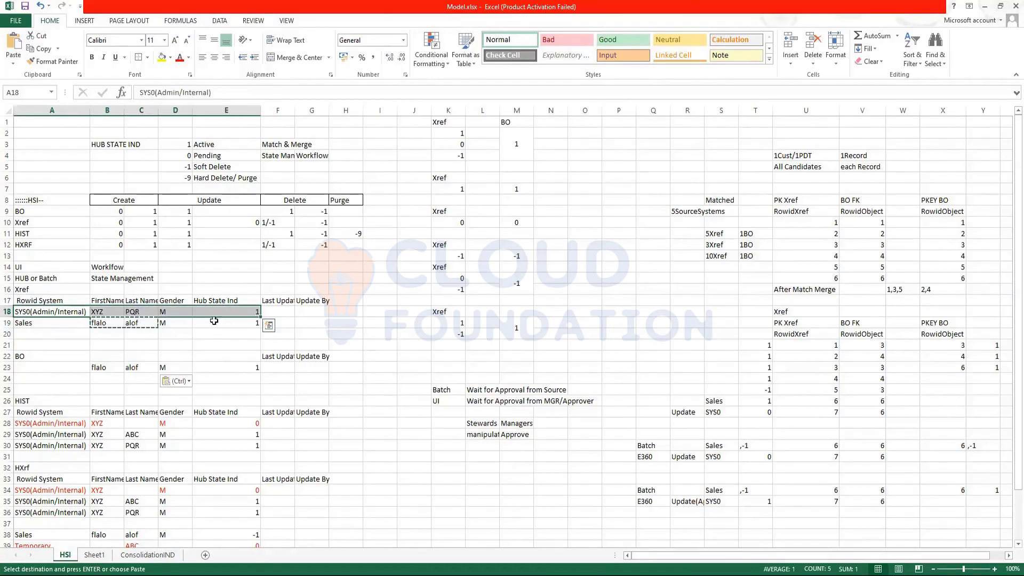
drag(54, 322, 256, 326)
key(ctrl+c)
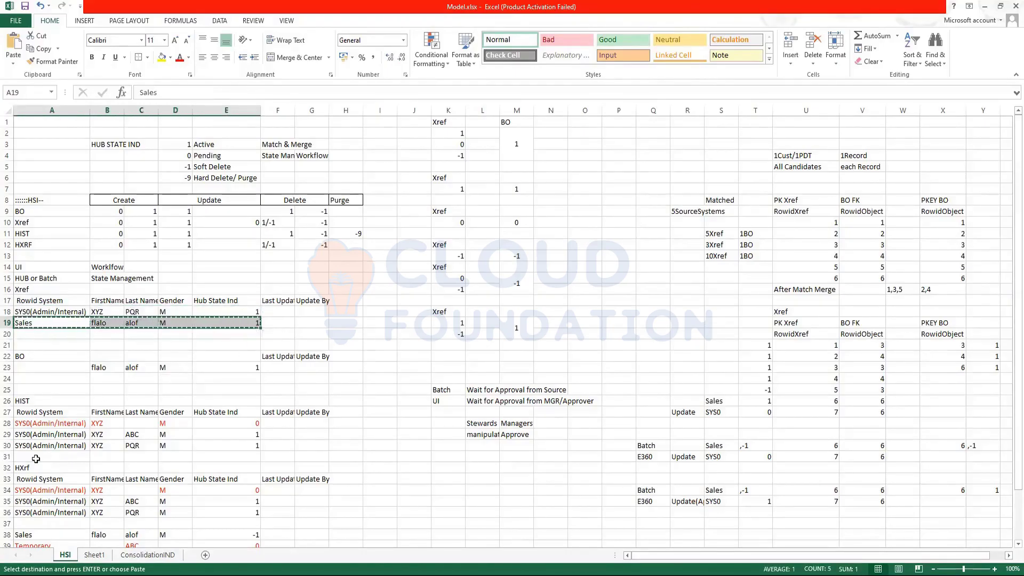
click(36, 458)
key(ctrl+v)
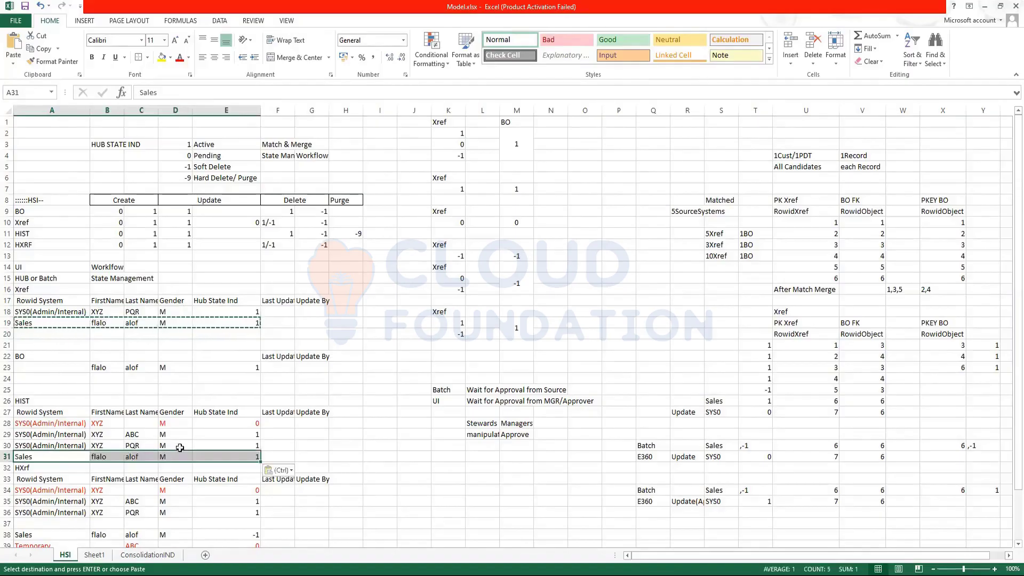
scroll(176, 443, down, 4)
click(49, 388)
key(ctrl+v)
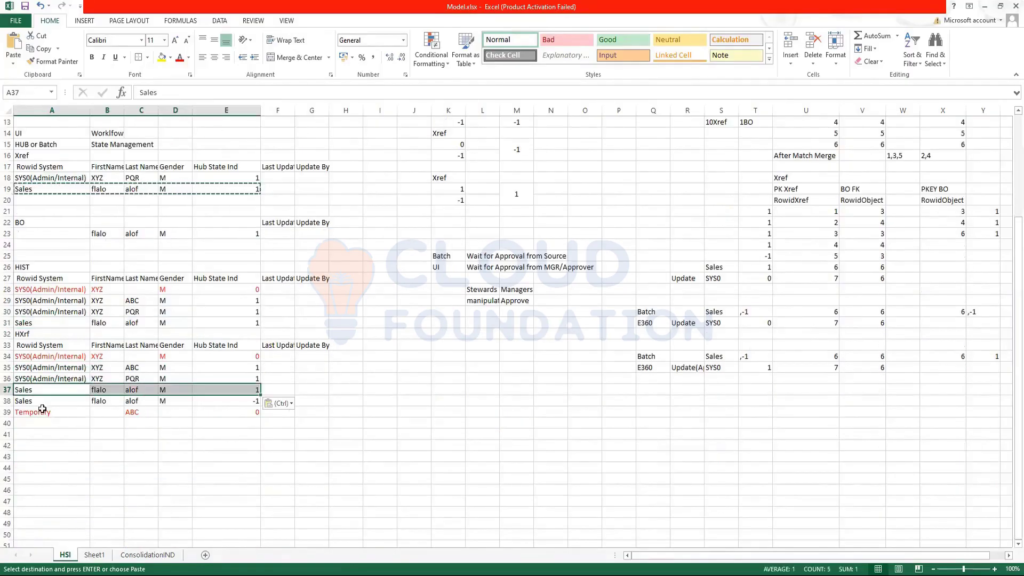
Move the Sales and Temporary records from rows 38 and 39 down to rows 41 and 42
drag(42, 402, 288, 413)
key(ctrl+c)
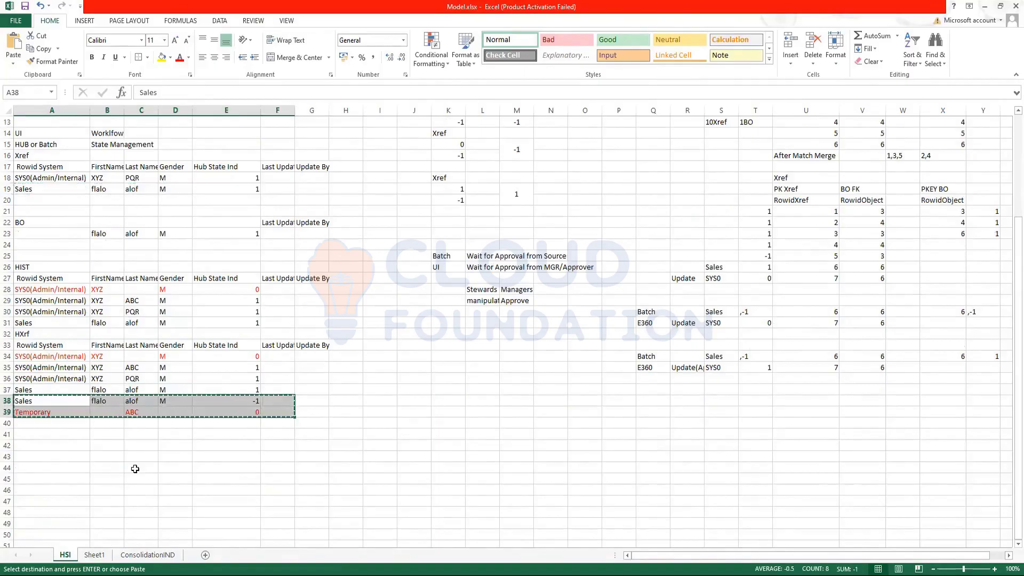
click(47, 435)
key(ctrl+v)
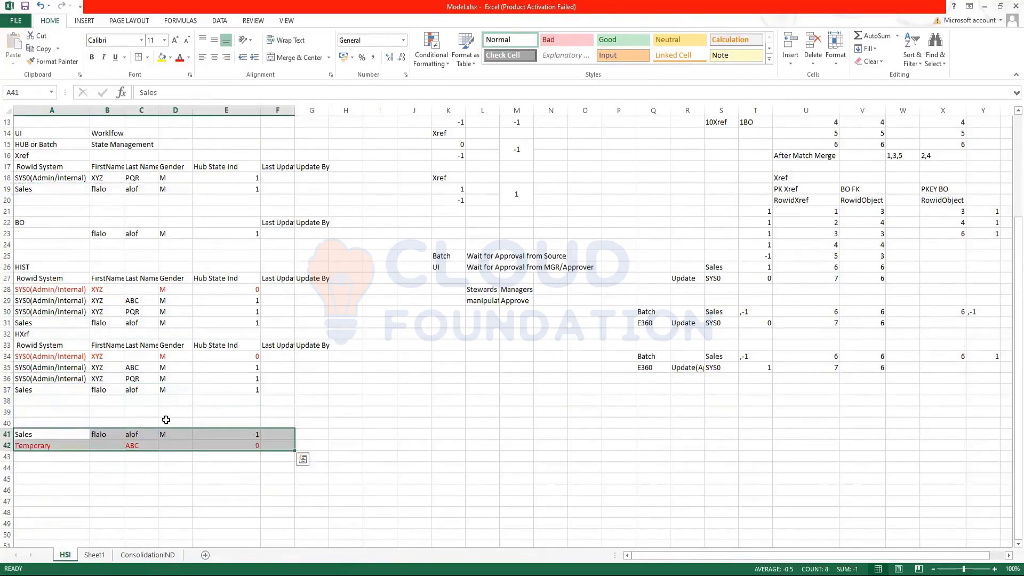
scroll(204, 319, up, 4)
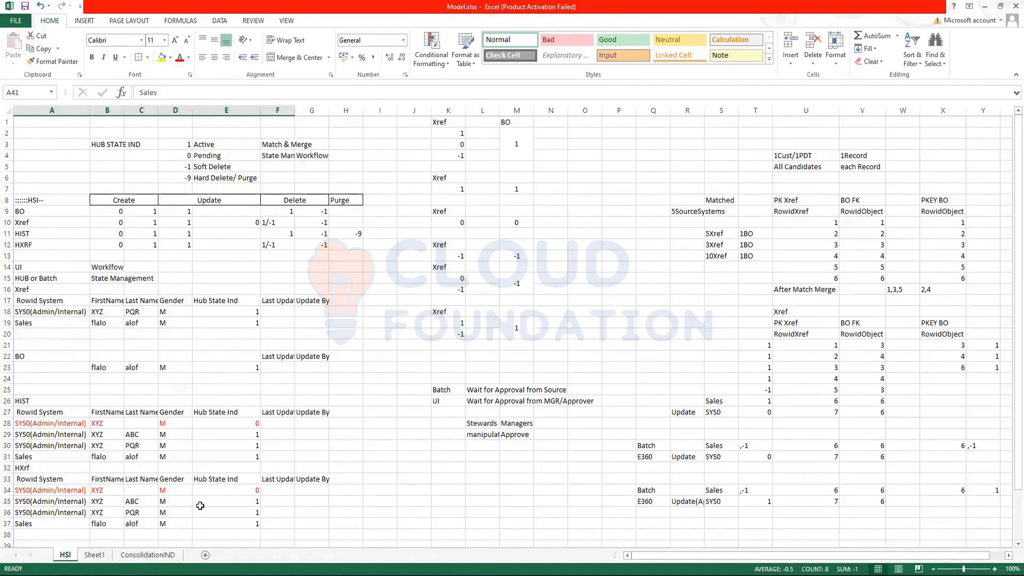
Move the HXrf table together with the separate Sales and Temporary records (A32:G42) down to start at A44
click(7, 468)
click(42, 490)
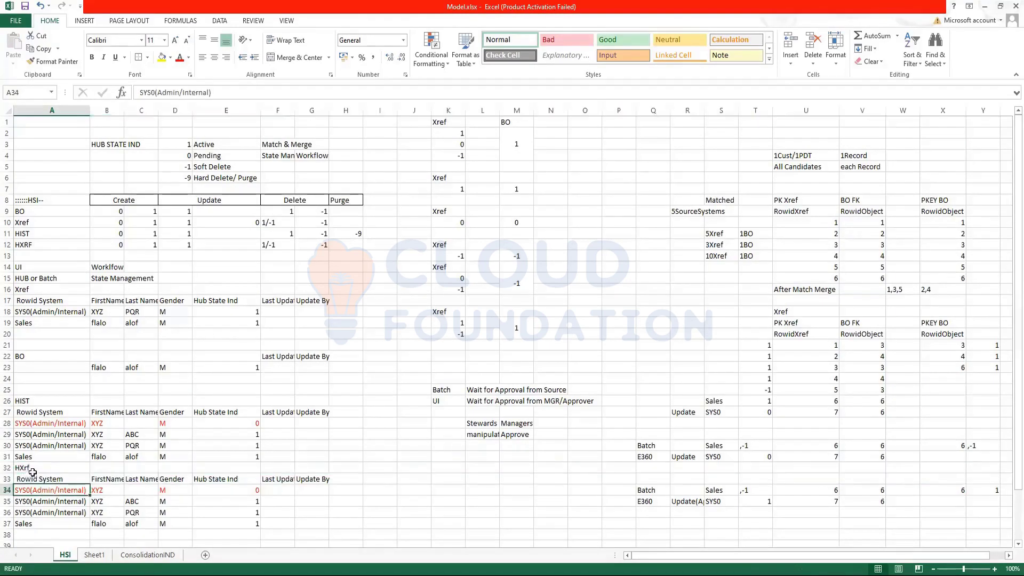
drag(32, 472, 293, 535)
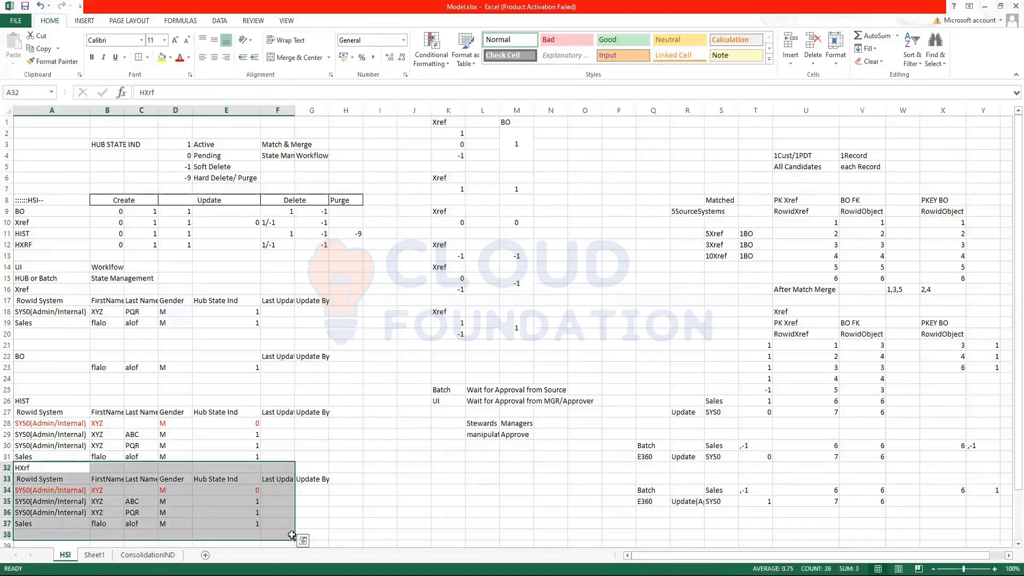
key(ctrl+c)
scroll(245, 503, down, 4)
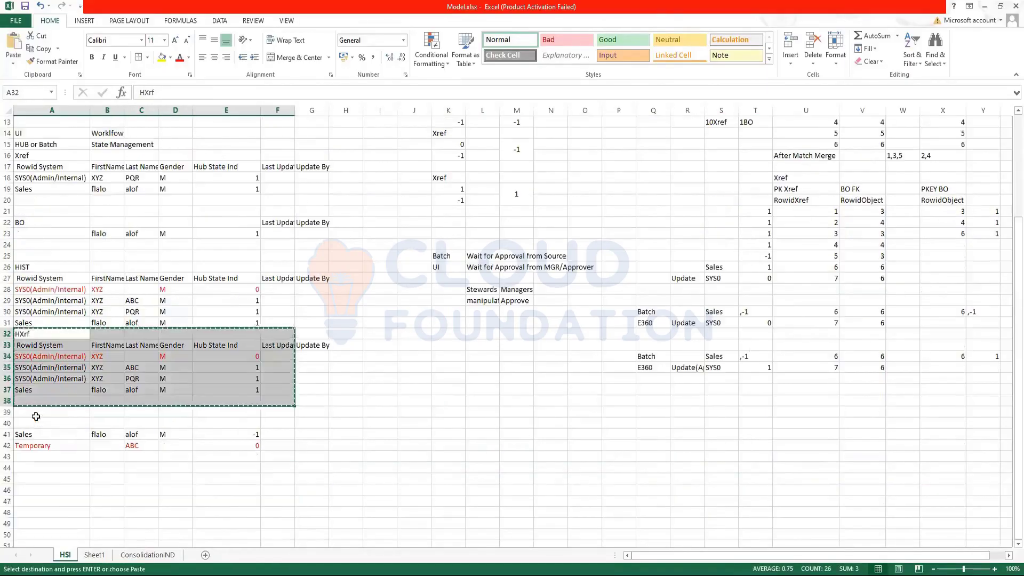
click(25, 335)
drag(26, 334, 320, 446)
key(ctrl+c)
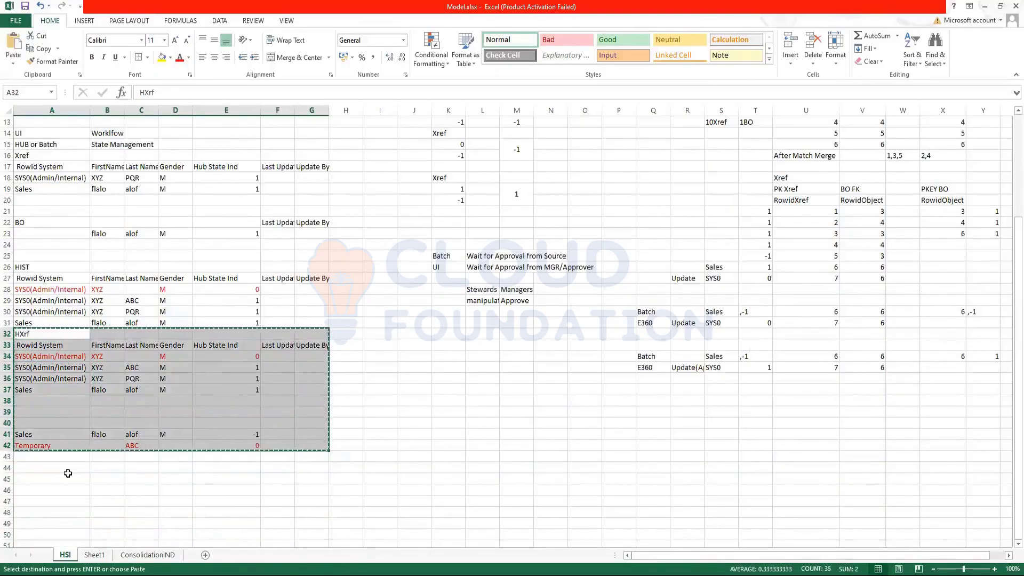
click(48, 470)
key(ctrl+v)
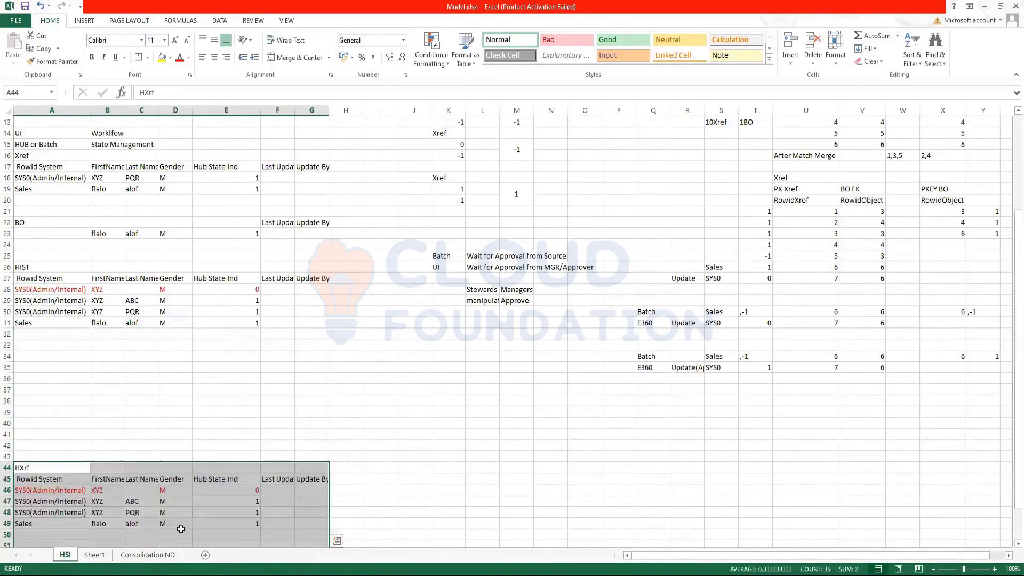
Move the HXrf heading, column headers and its four records (A44:G49) up to start at A38
drag(30, 468, 259, 525)
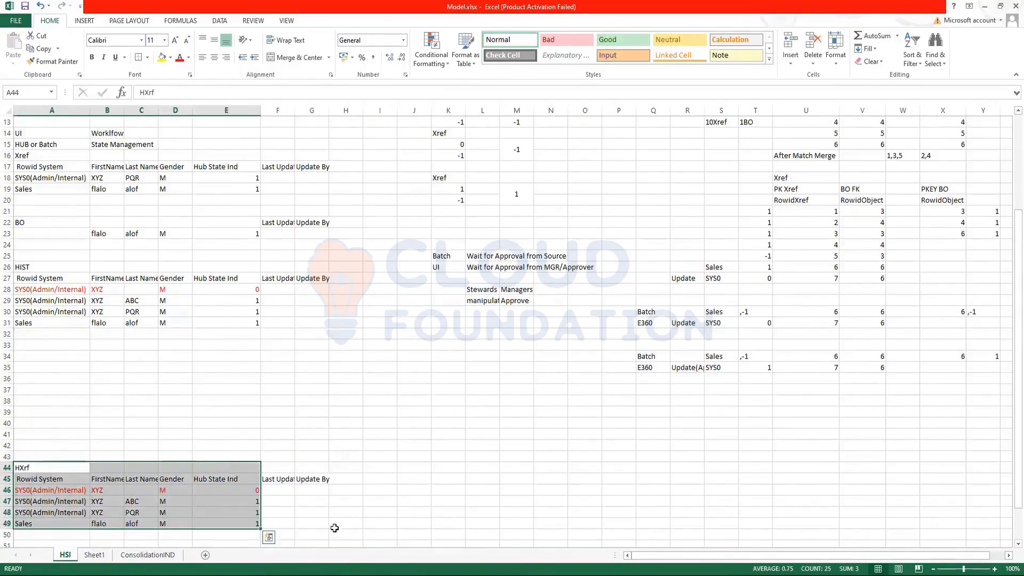
shift+click(323, 525)
key(ctrl+x)
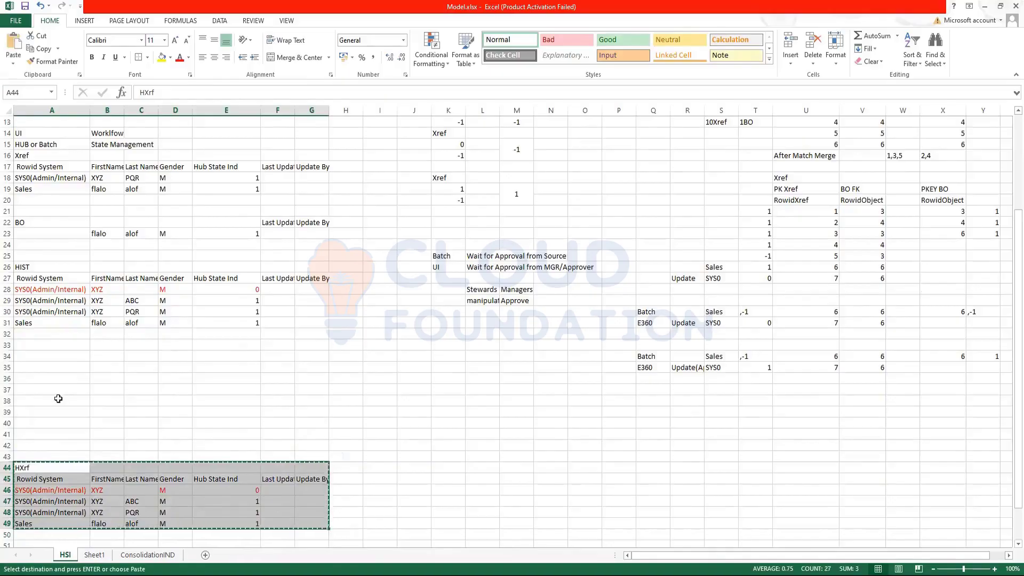
click(59, 400)
key(ctrl+v)
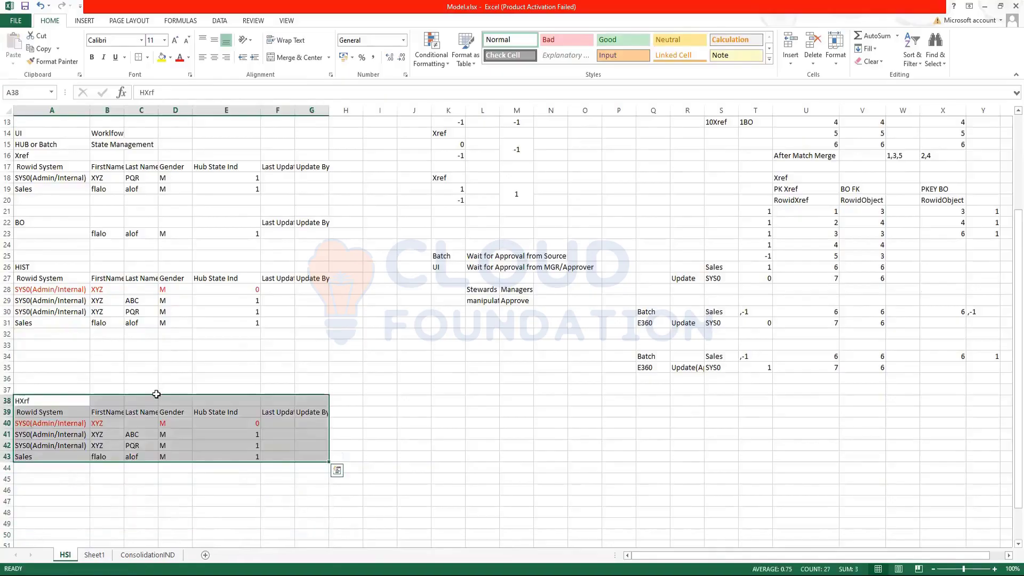
Set the hub state of the Sales Xref record (E19) to 0
scroll(157, 393, up, 2)
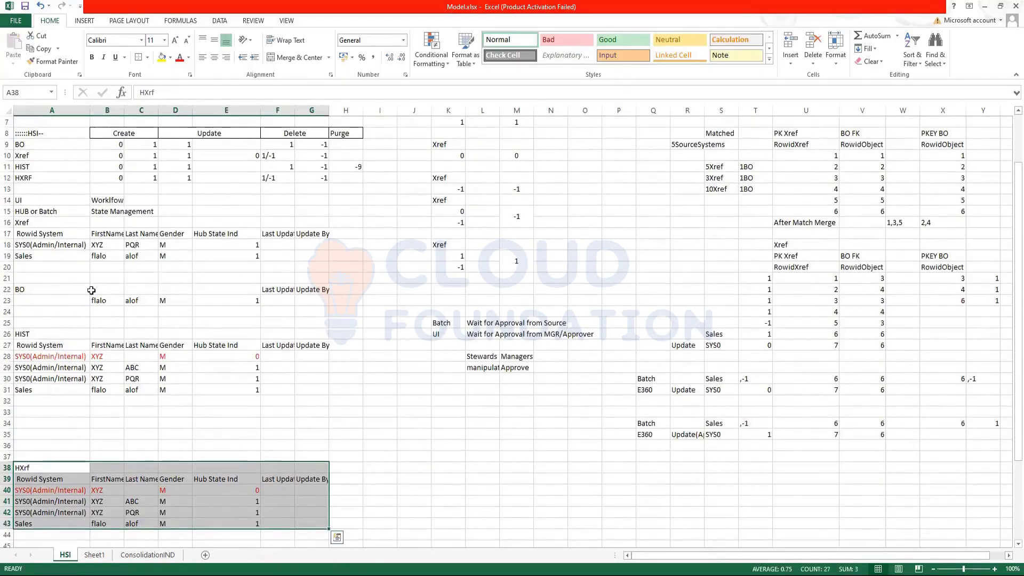
click(247, 368)
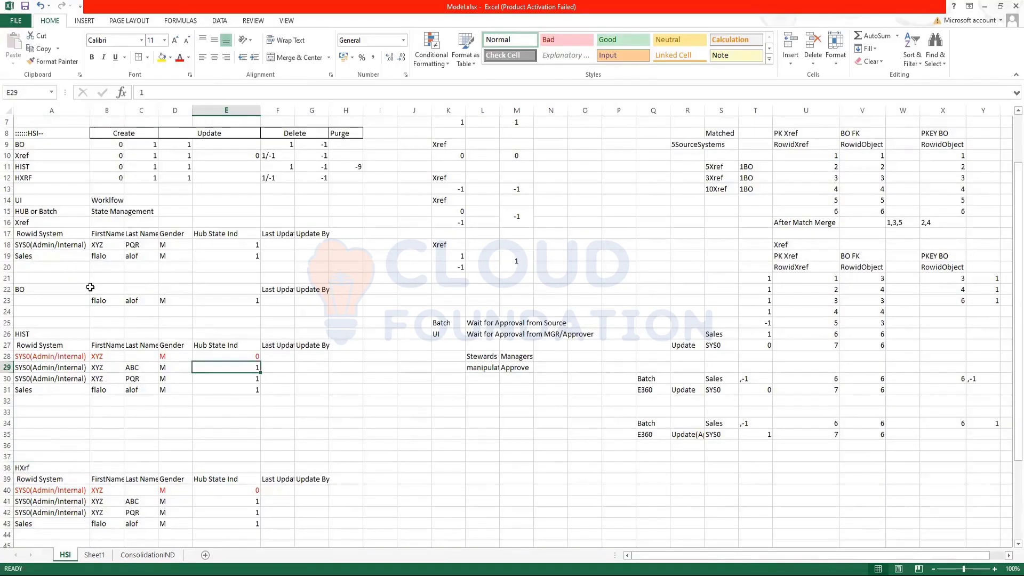
click(256, 253)
text(0)
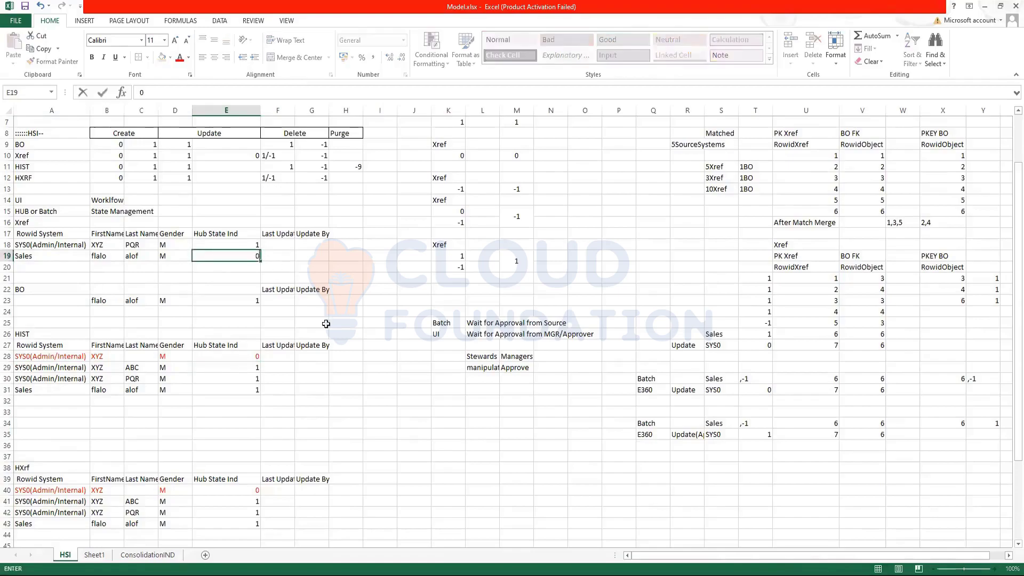
click(343, 299)
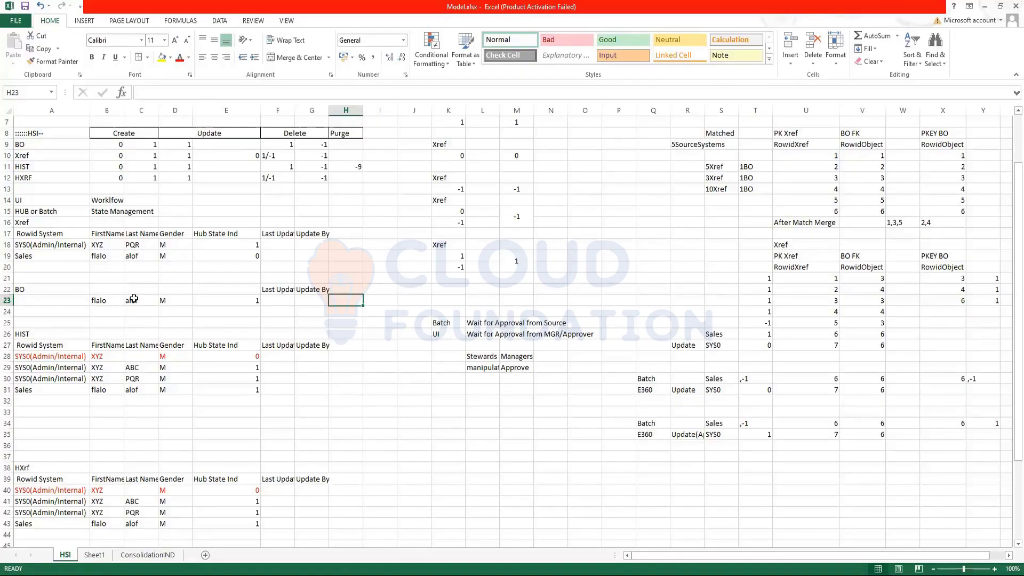
Examine the Sales Xref record in row 19 alongside the HUB or Batch and State Management notes in row 15
click(26, 256)
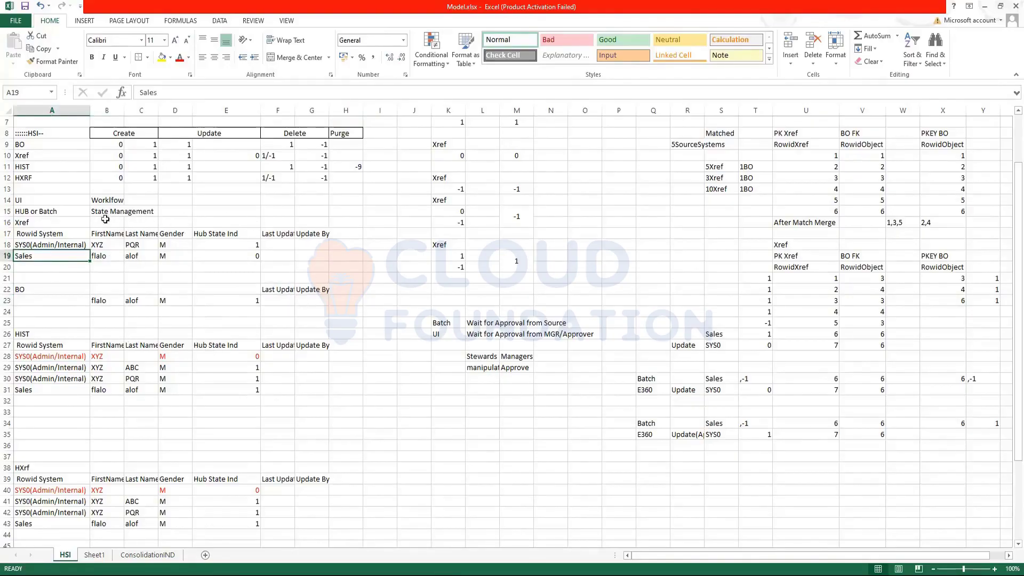
click(63, 212)
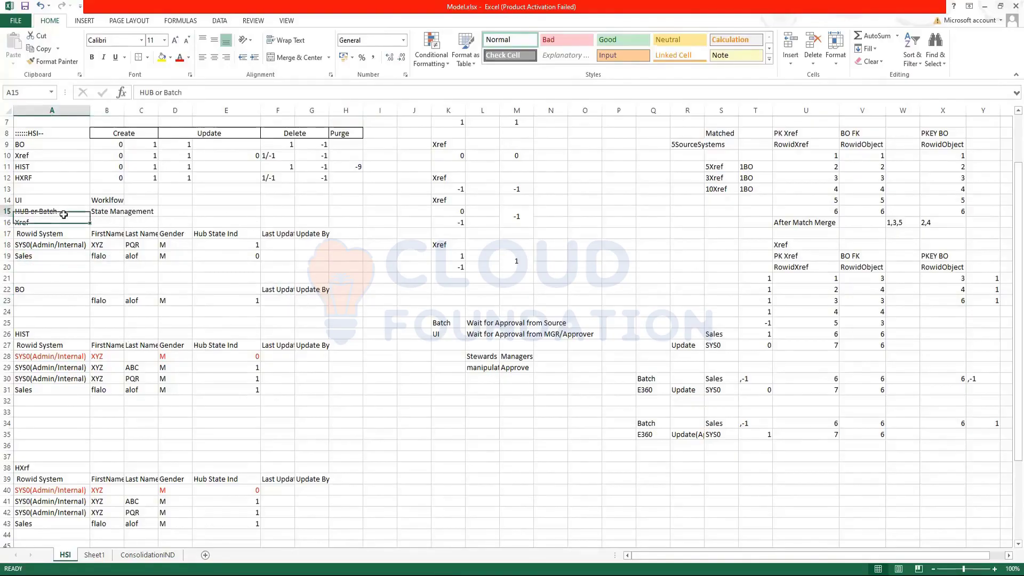
click(349, 256)
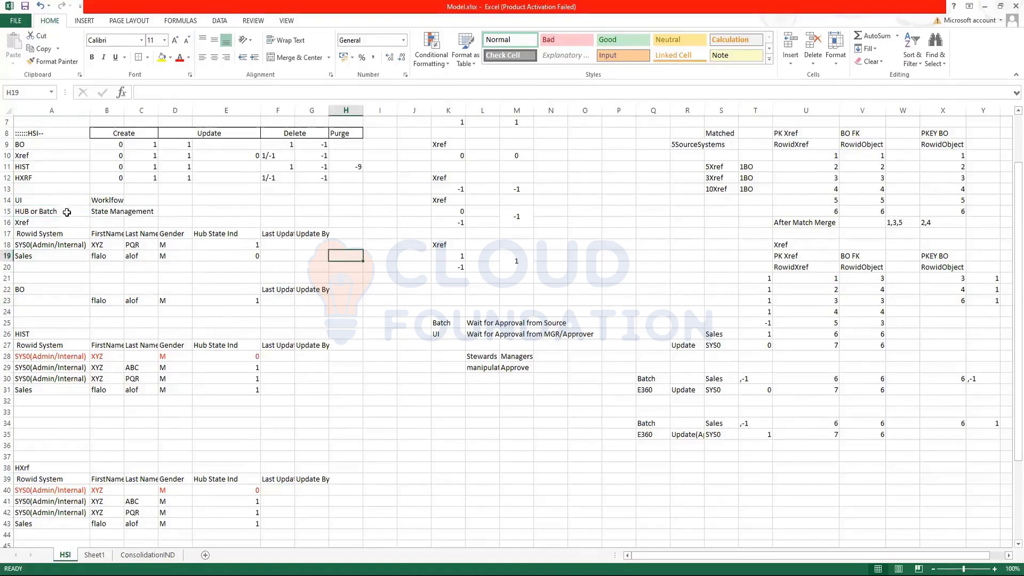
click(107, 213)
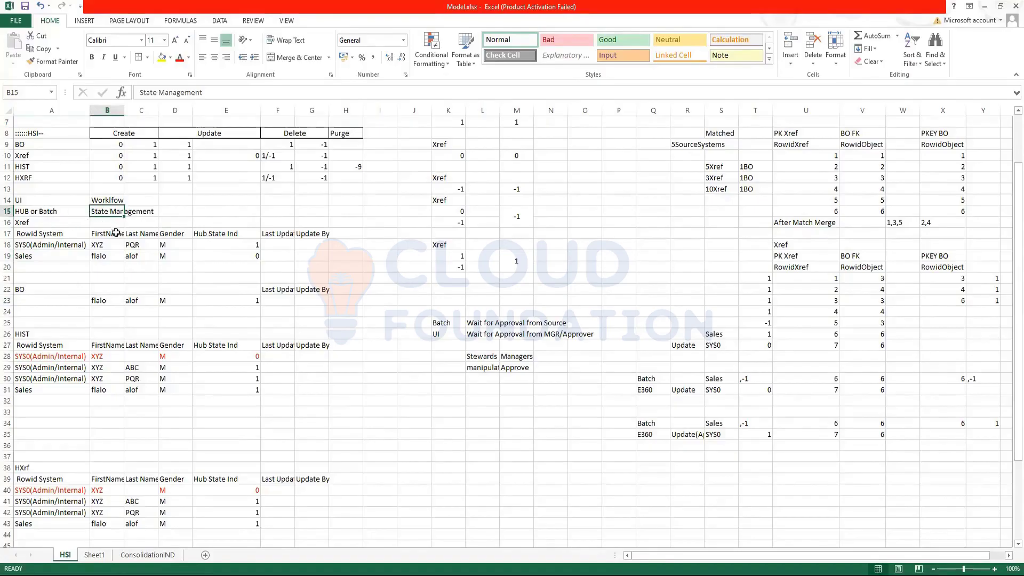
click(32, 255)
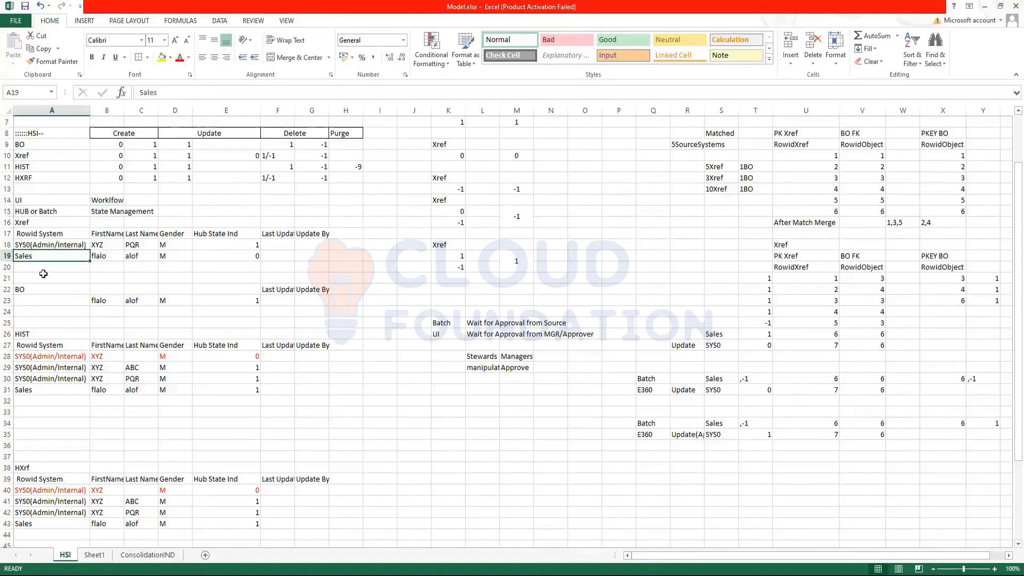
click(52, 211)
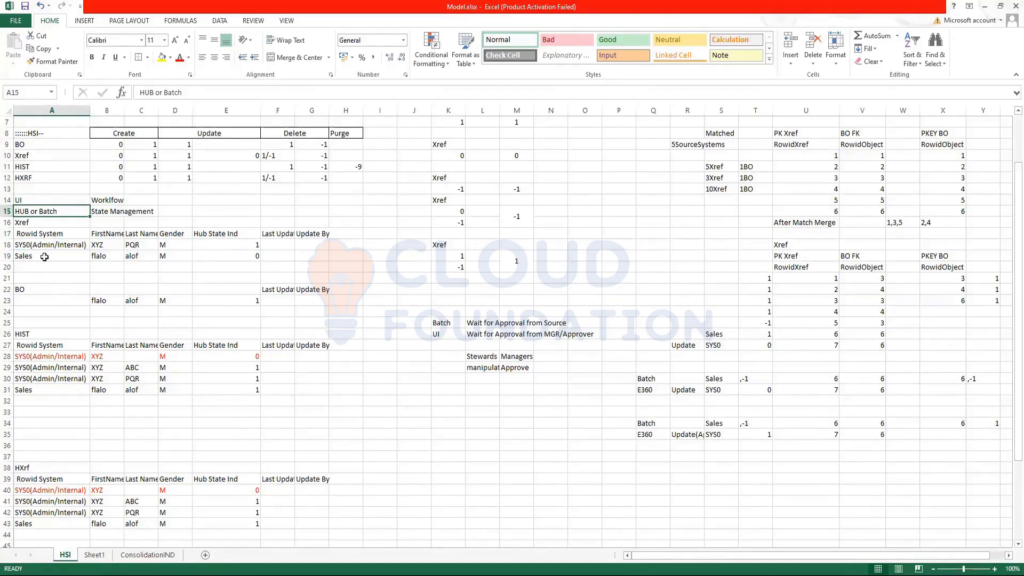
click(118, 255)
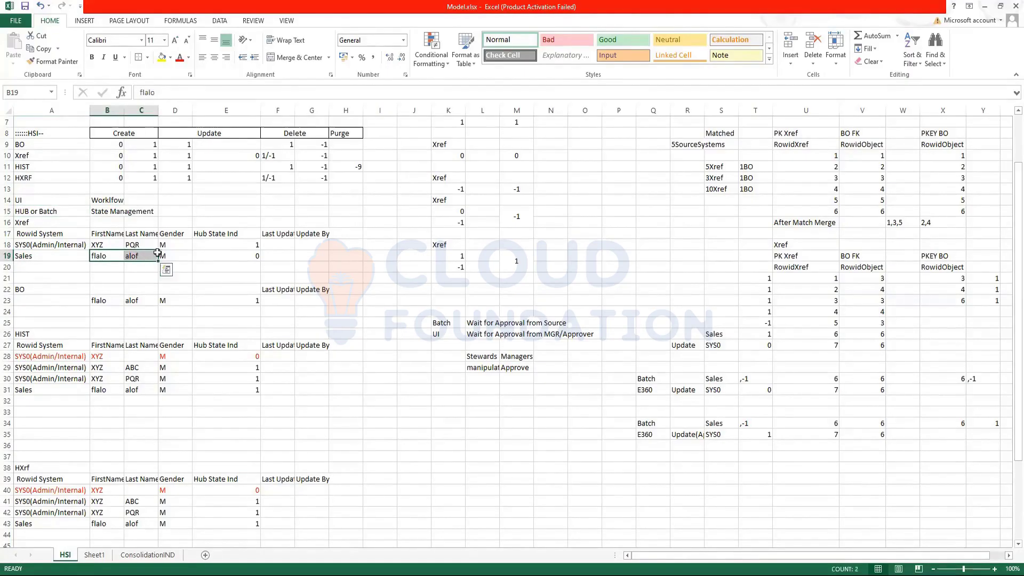
Rename the Xref table's Update By header (G17) to RegistryID and enter 1234 for both the SYS0 and Sales records
click(309, 233)
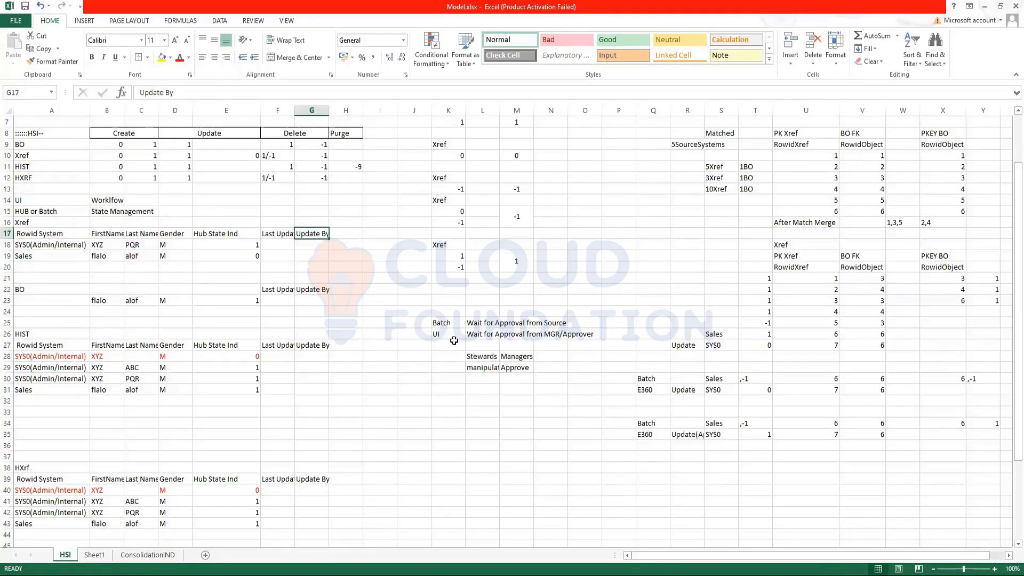
text(RegistryID)
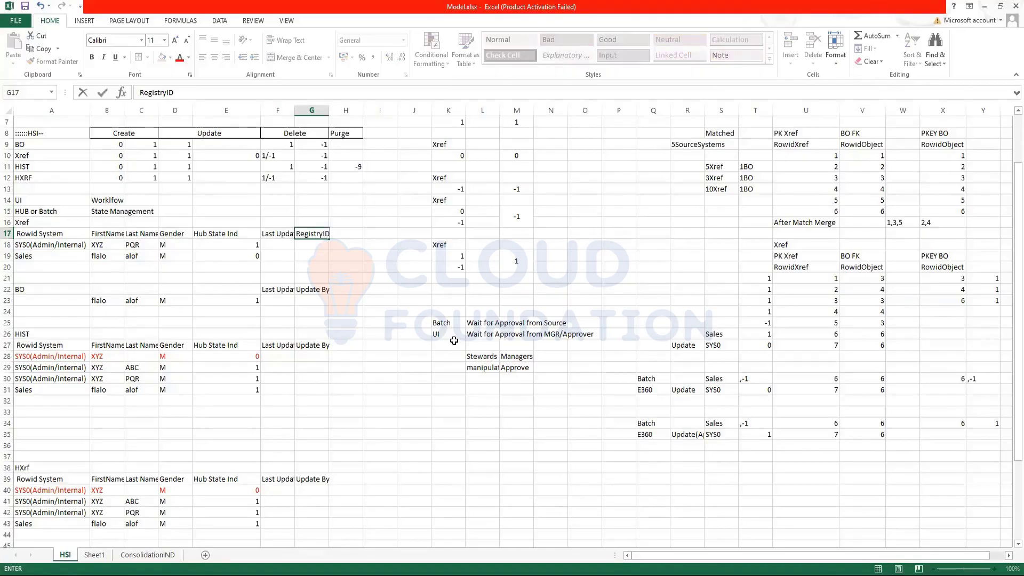
key(Return)
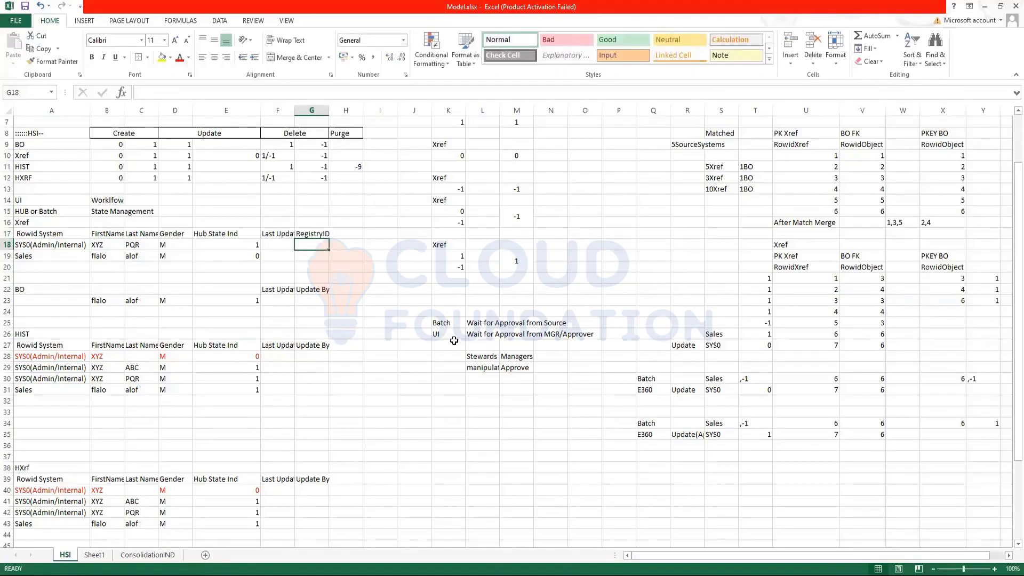
text(1234)
key(Return)
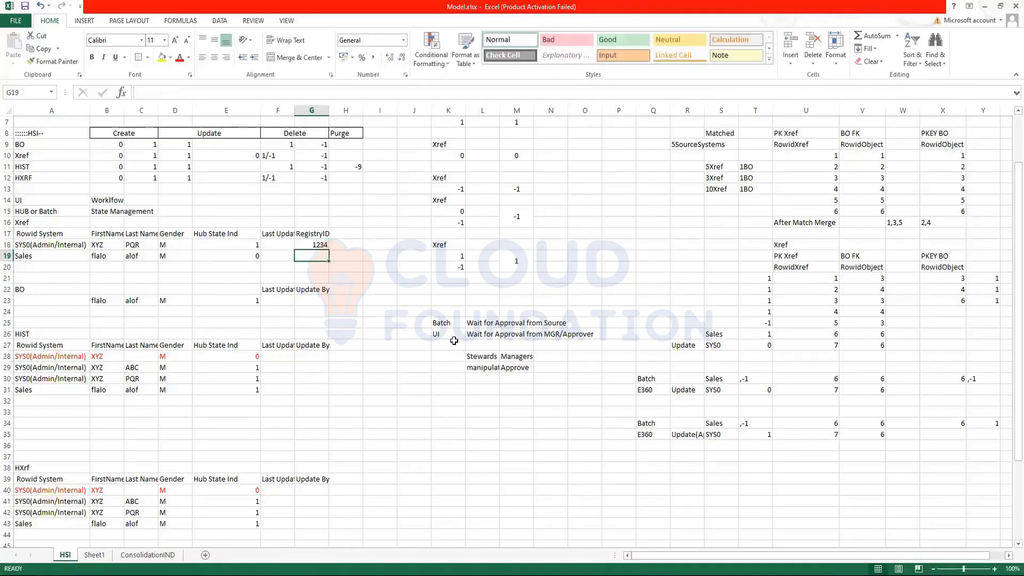
text(1234)
key(Return)
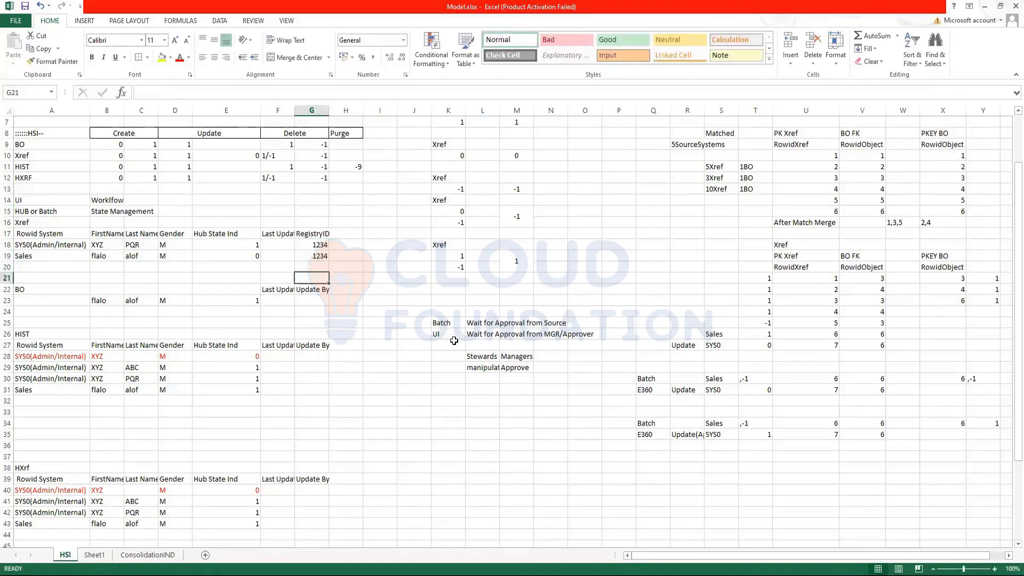
key(Down)
key(Down)
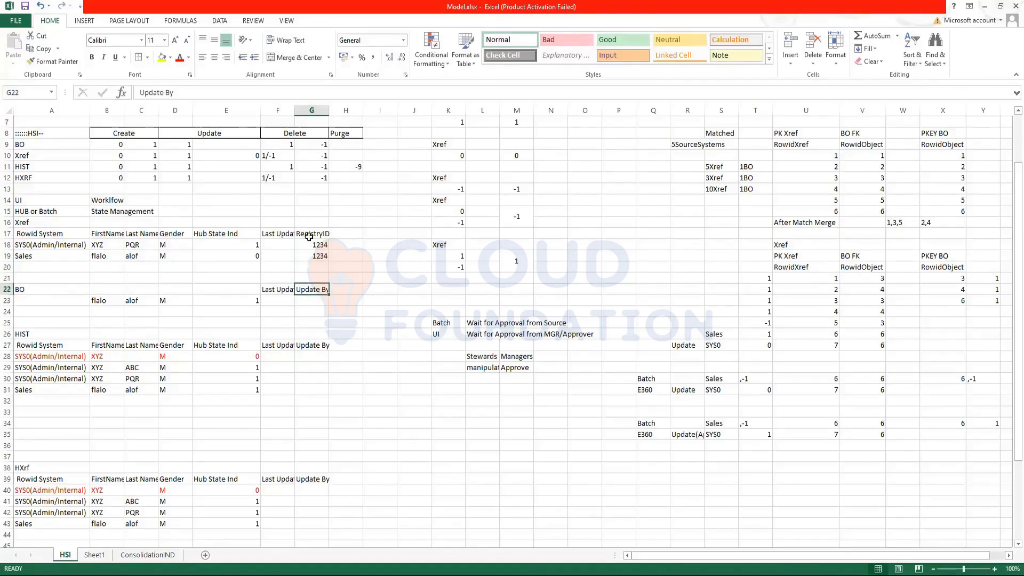
Copy the RegistryID header with its first value (G17:G18) over the Update By columns of BO (G22), HIST (G27) and HXrf (G39)
mouse_move(312, 235)
mouse_down()
mouse_move(319, 257)
mouse_move(319, 245)
mouse_up()
key(ctrl+q)
key(ctrl+c)
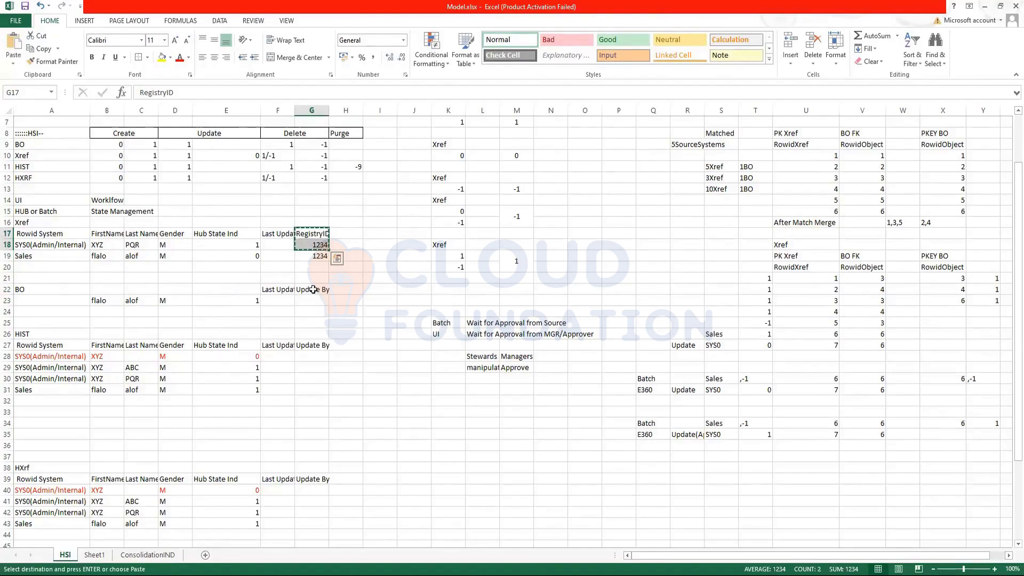
click(314, 290)
key(ctrl+v)
click(323, 344)
key(ctrl+v)
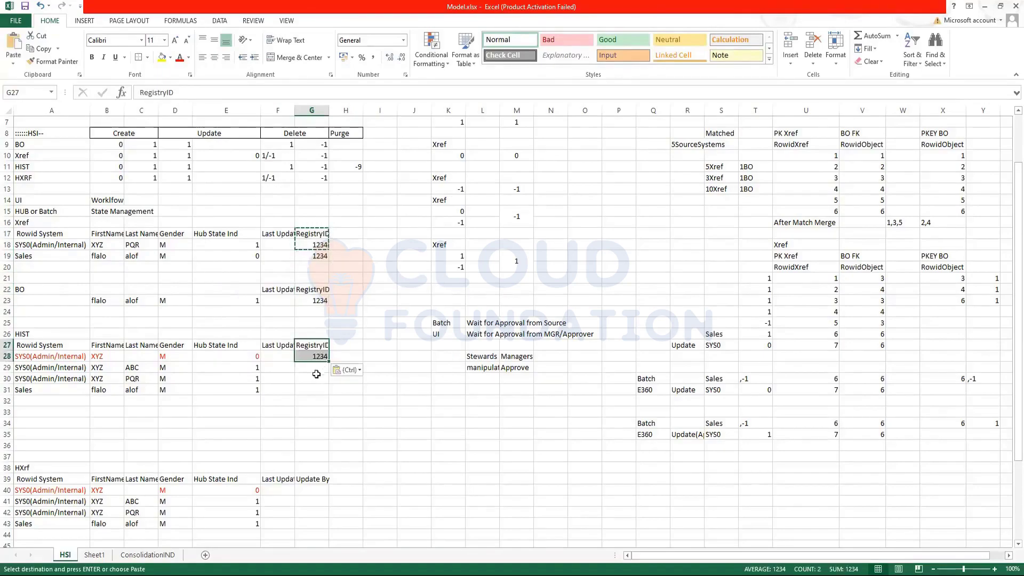
click(308, 475)
key(ctrl+v)
Fill the RegistryID 1234 down through all remaining HIST records (to G31) and HXrf records (to G43)
click(325, 357)
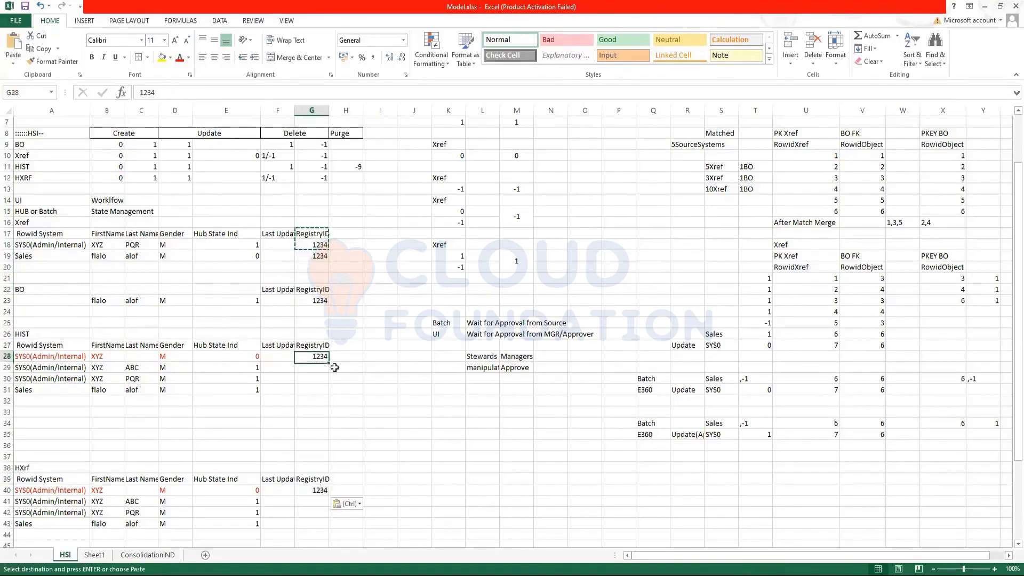
drag(330, 362, 329, 391)
click(323, 301)
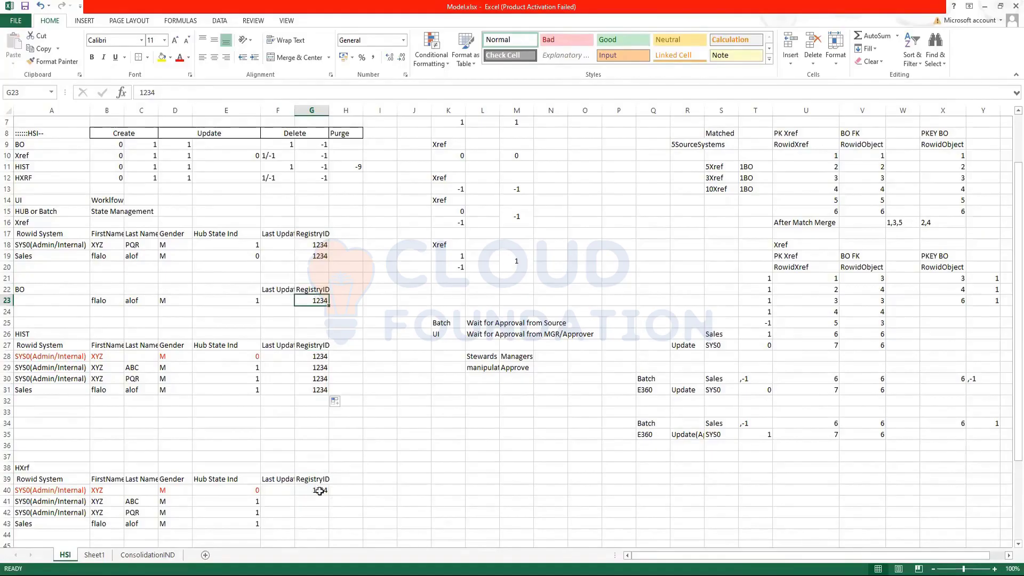
drag(329, 496, 328, 525)
click(414, 502)
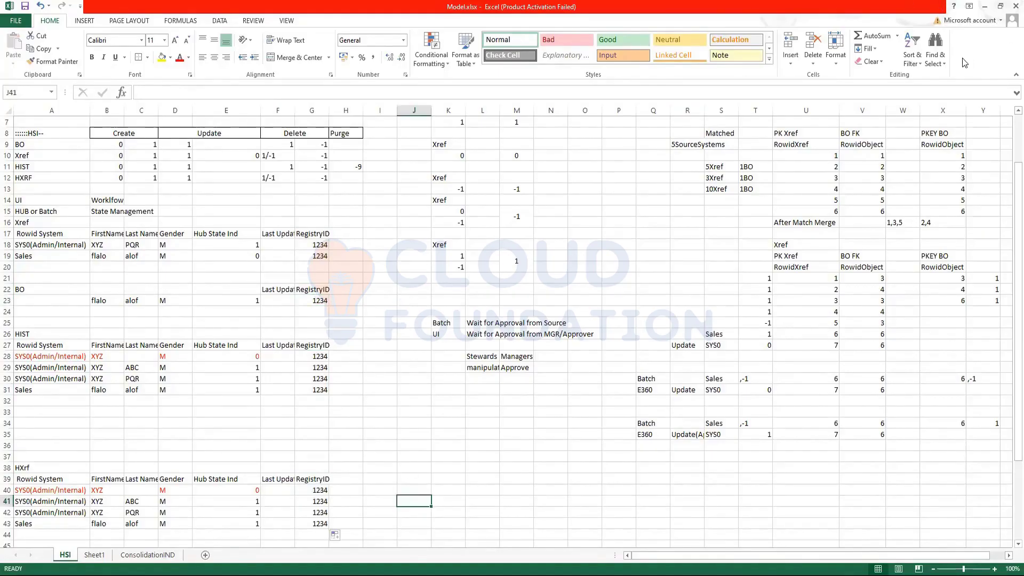
click(351, 324)
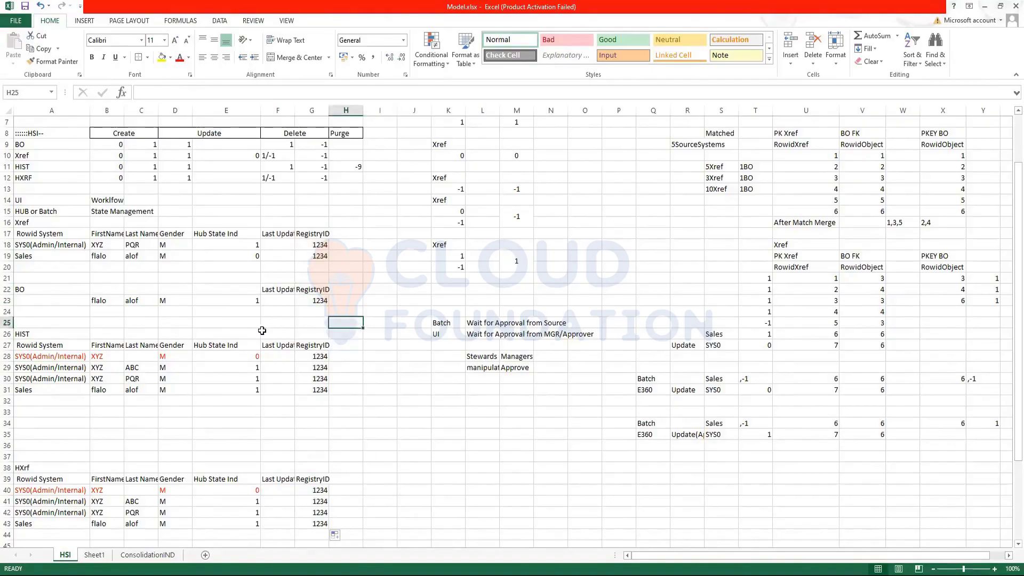
Set the hub state of the Sales Xref record (E19) to 1
click(319, 256)
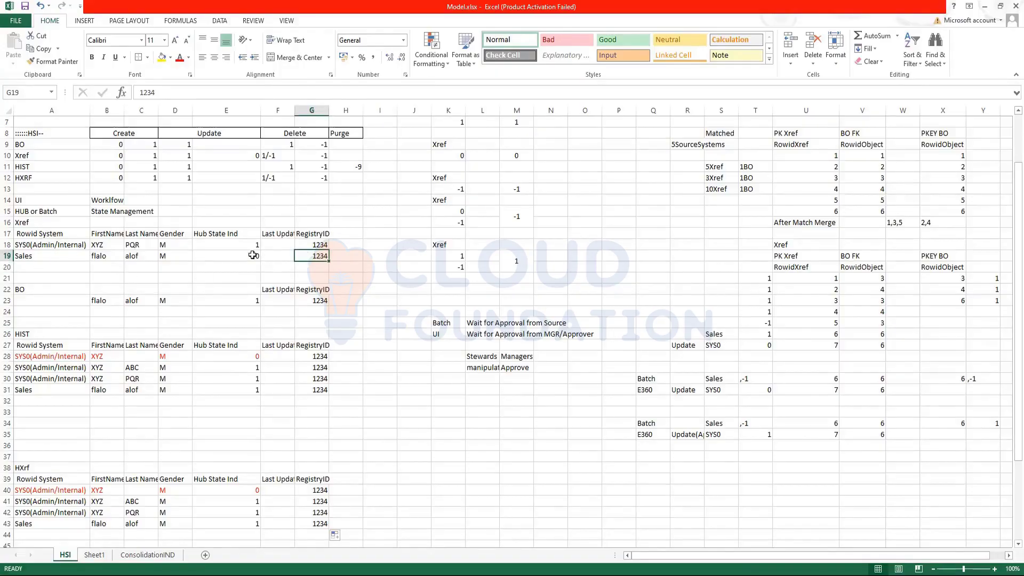
click(253, 255)
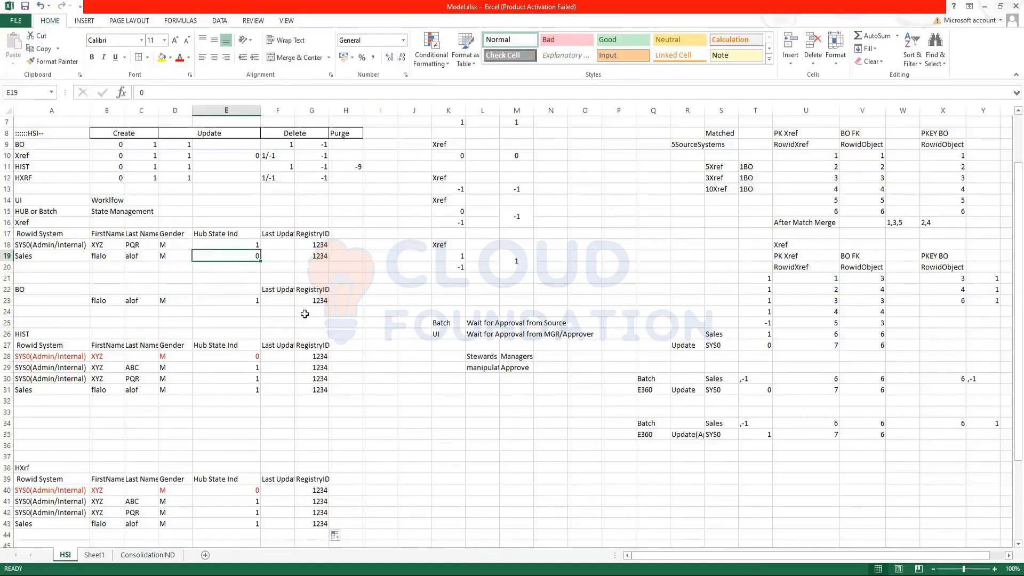
text(1)
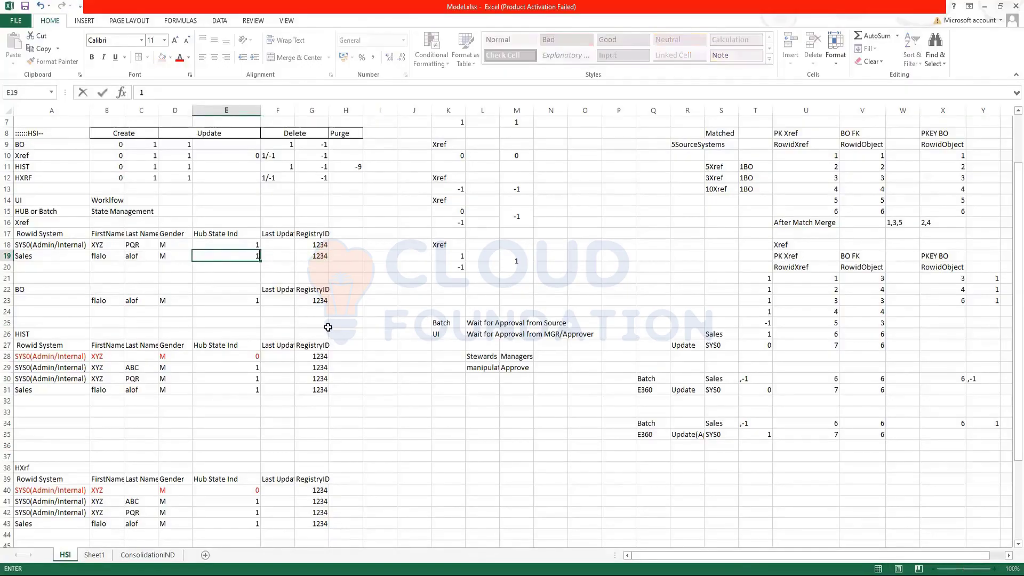
click(346, 300)
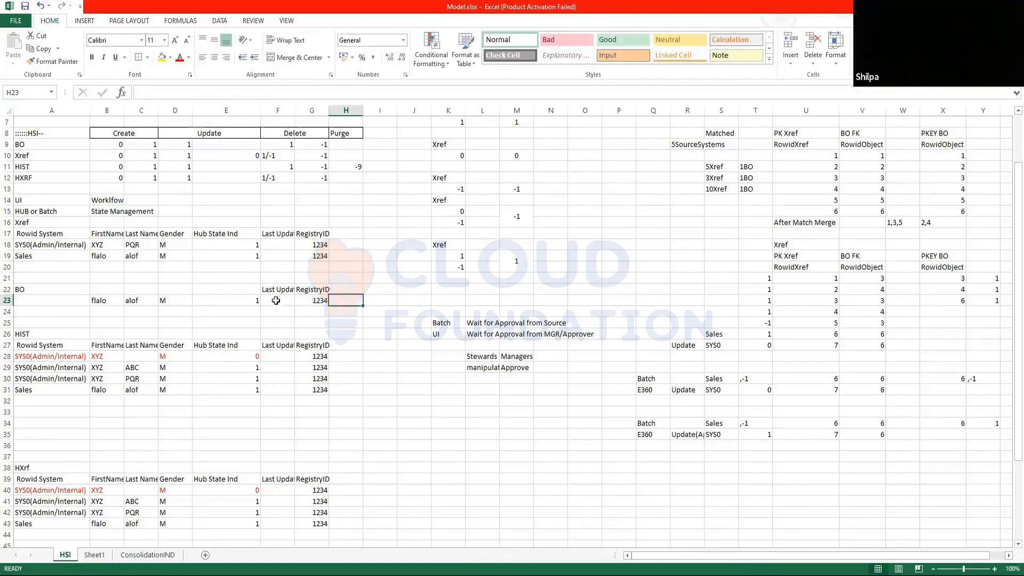
click(344, 264)
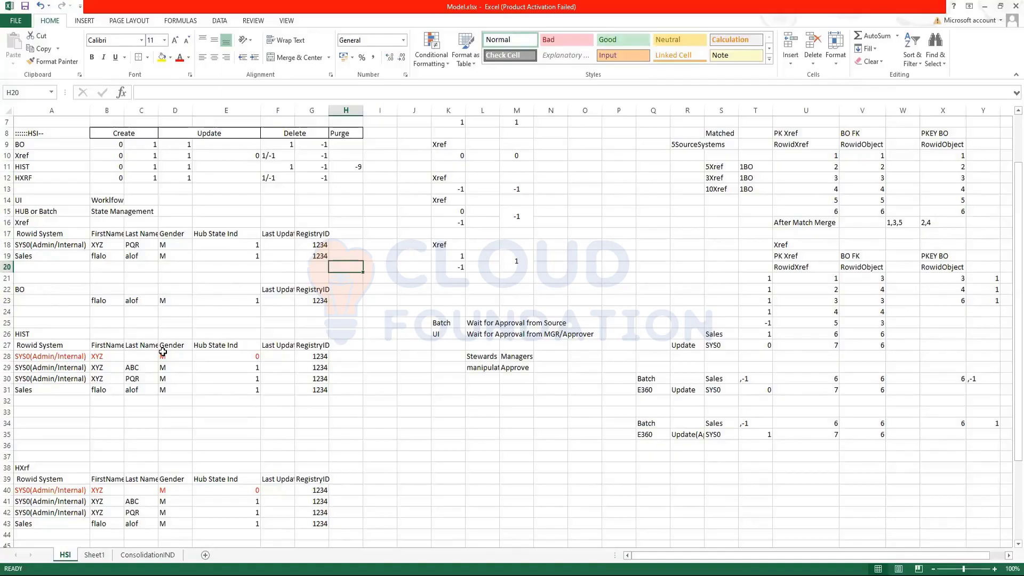
Examine the Sales Xref record in row 19 and compare its RegistryID with that of the SYS0 record
click(34, 259)
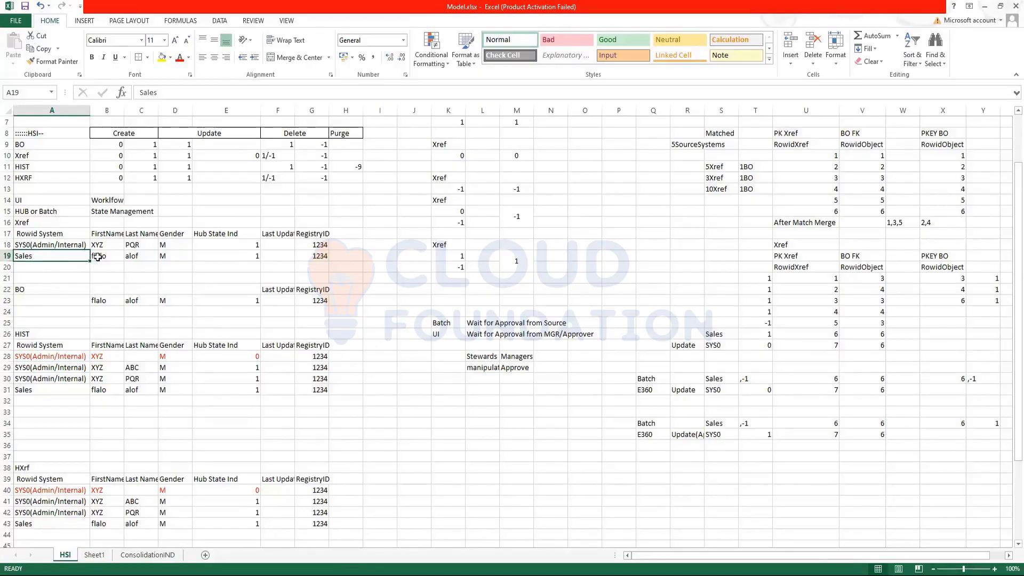
drag(101, 258, 309, 257)
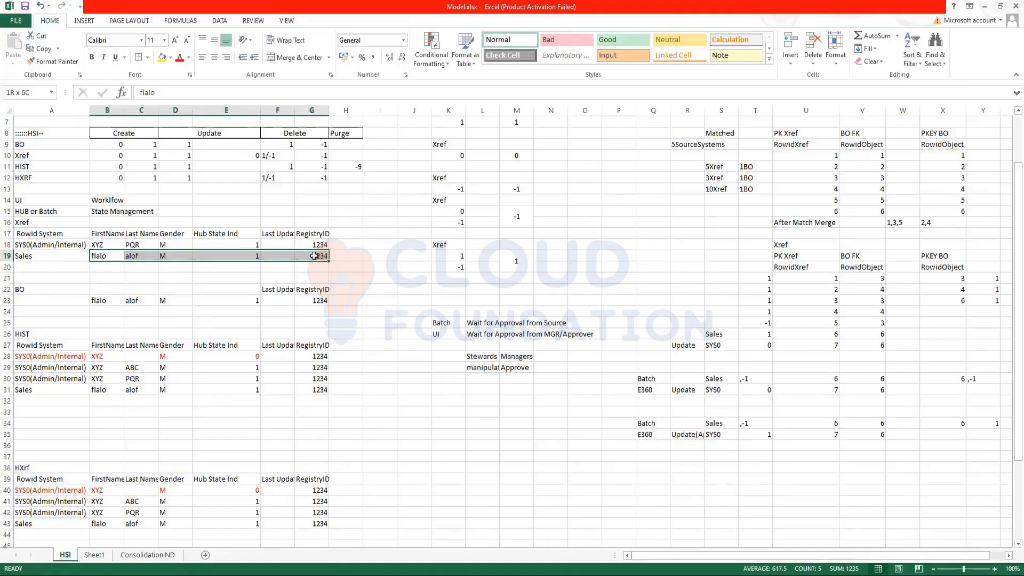
click(408, 325)
click(319, 254)
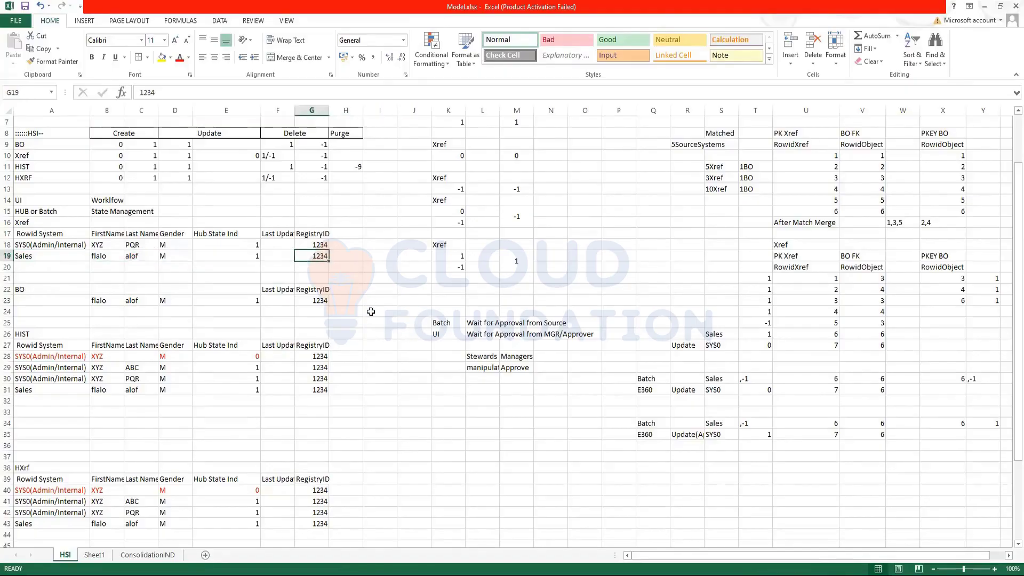
click(311, 248)
drag(311, 248, 320, 255)
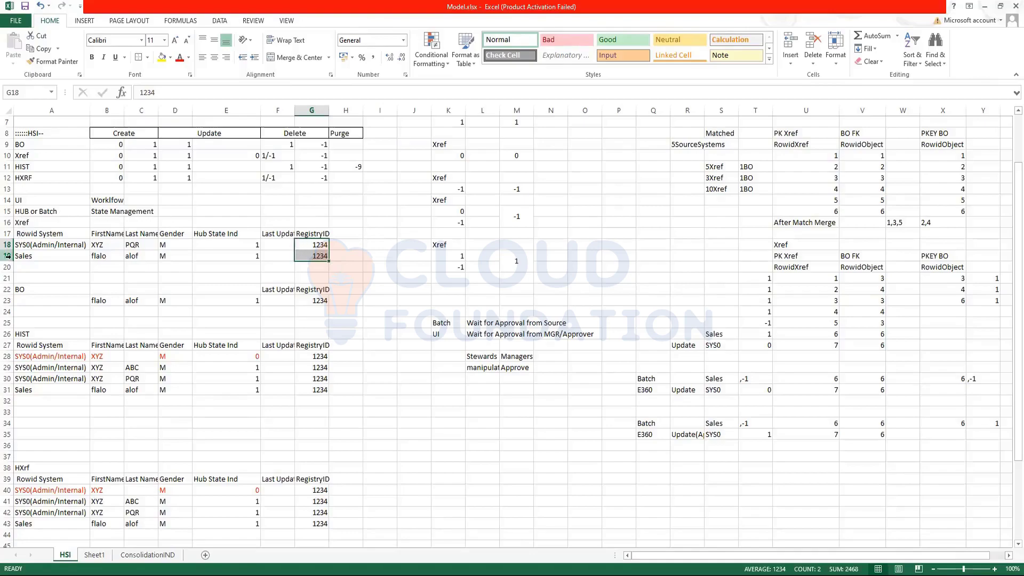
drag(21, 256, 310, 253)
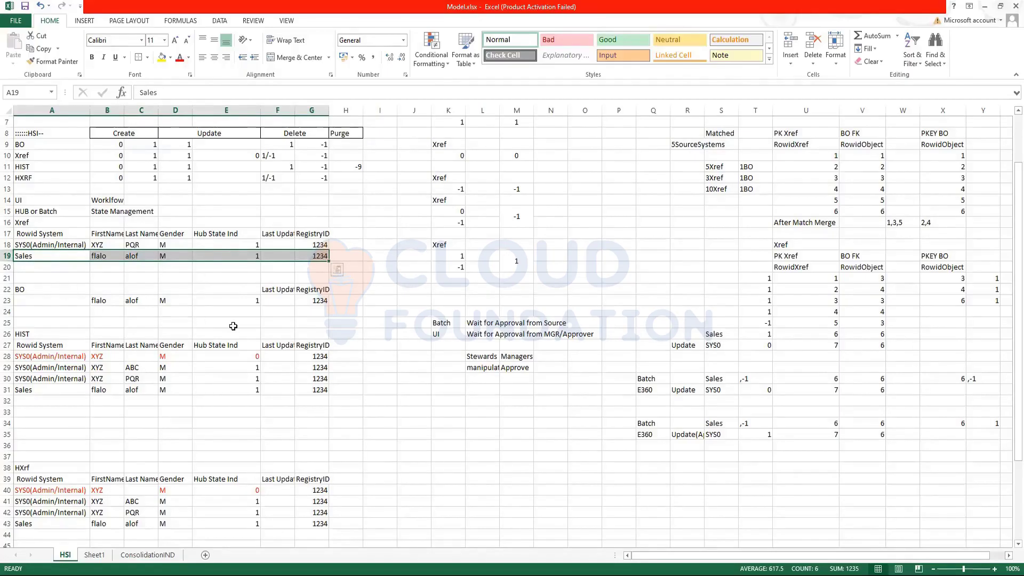
click(34, 258)
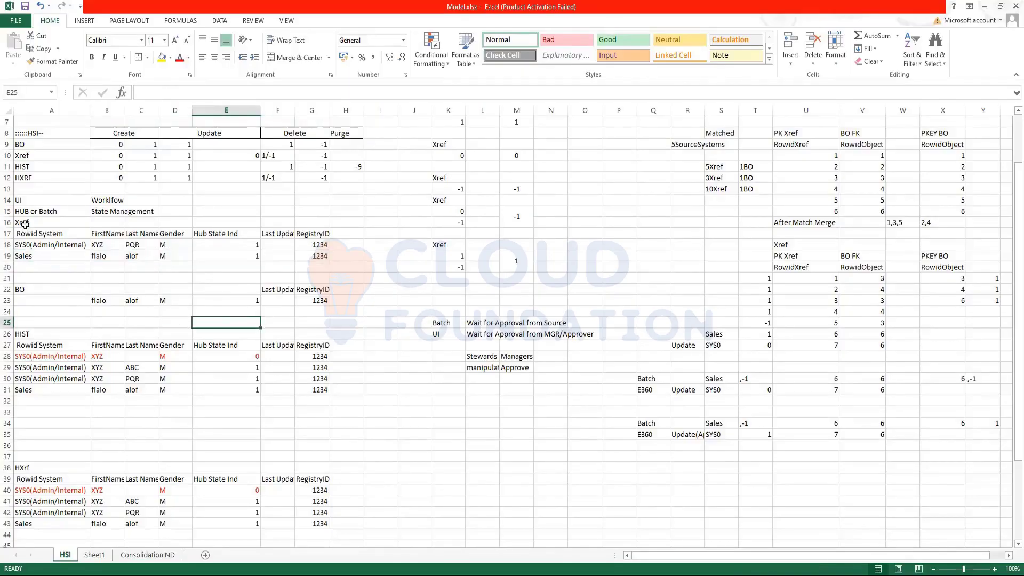
Clear Sheet1, copy the Xref, BO, HIST and HXrf tables (HSI A16:H43) into it starting at A2, and fit the column widths
drag(26, 222, 339, 523)
key(ctrl+c)
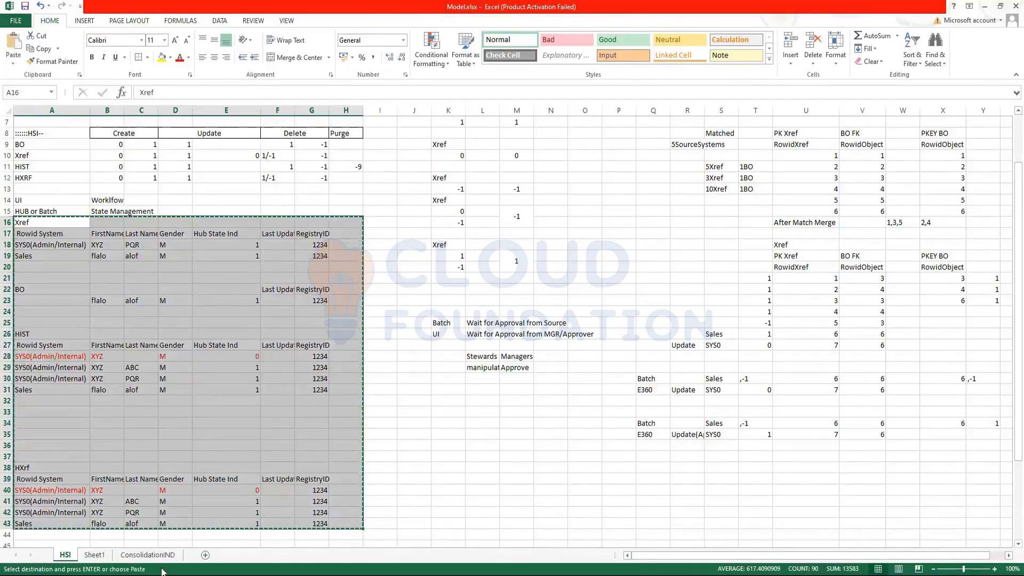
click(98, 556)
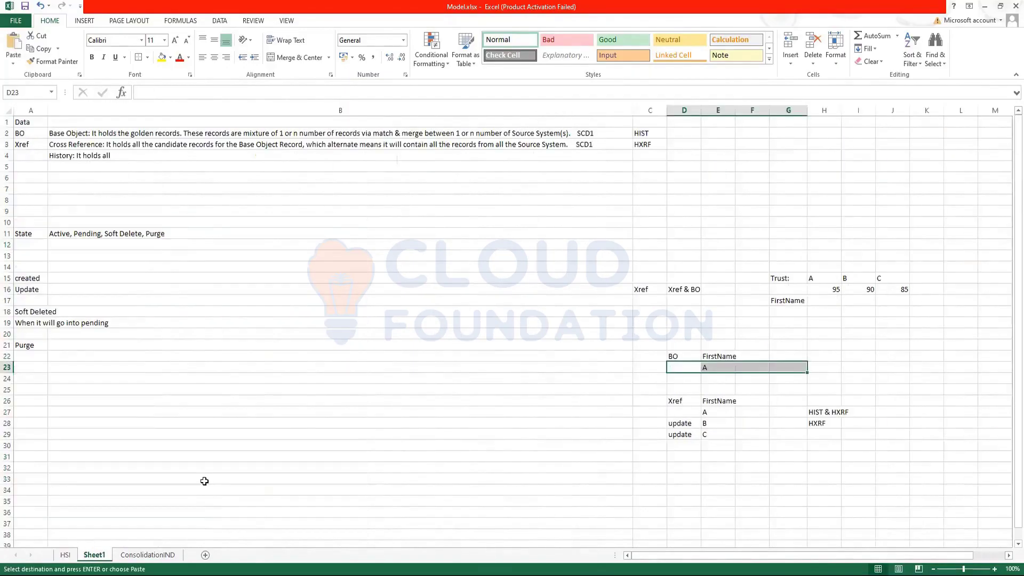
key(ctrl+a)
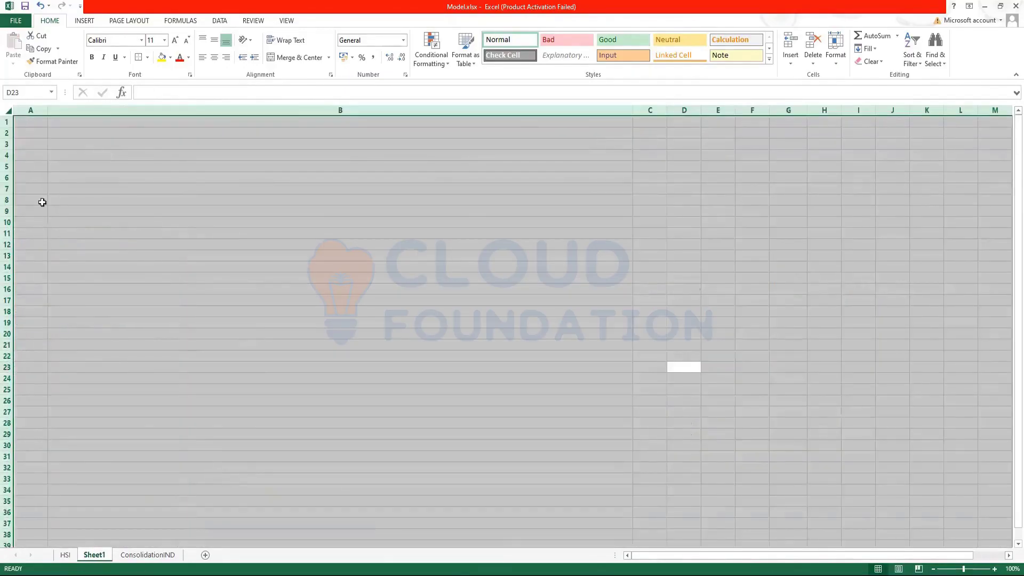
click(33, 129)
click(629, 110)
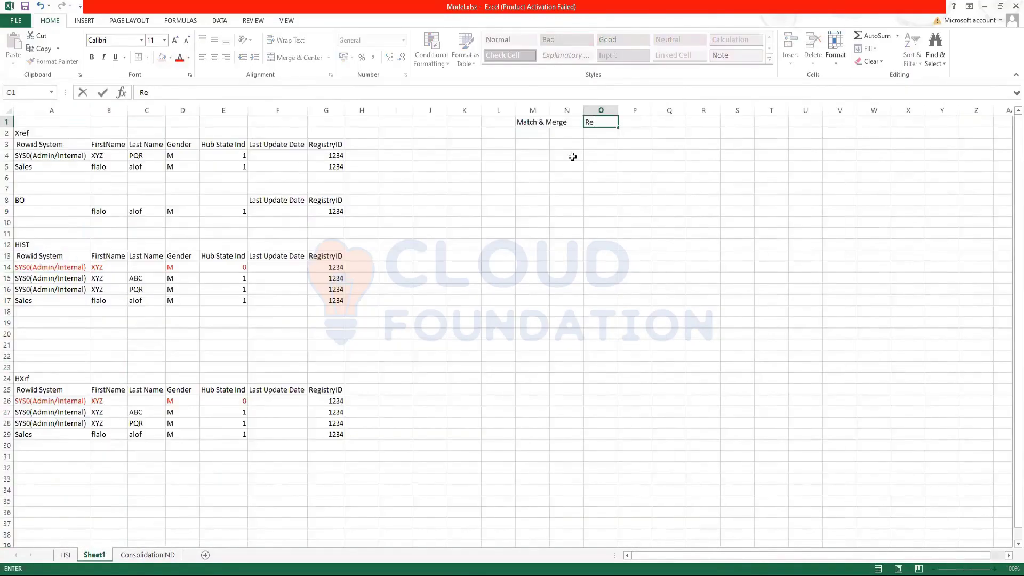
Enter the note "Registry is Exact then Duplicate" in O1, beside the Match & Merge heading
text(gistry is Exact the)
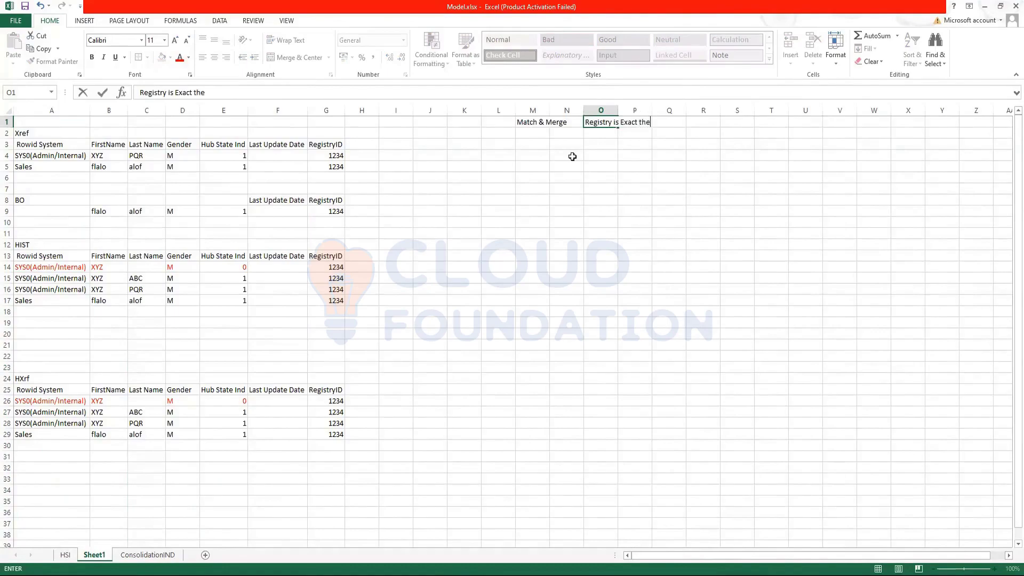
text(n Dup;licate)
key(BackSpace)
key(BackSpace)
key(BackSpace)
key(BackSpace)
key(BackSpace)
text(licate)
click(533, 129)
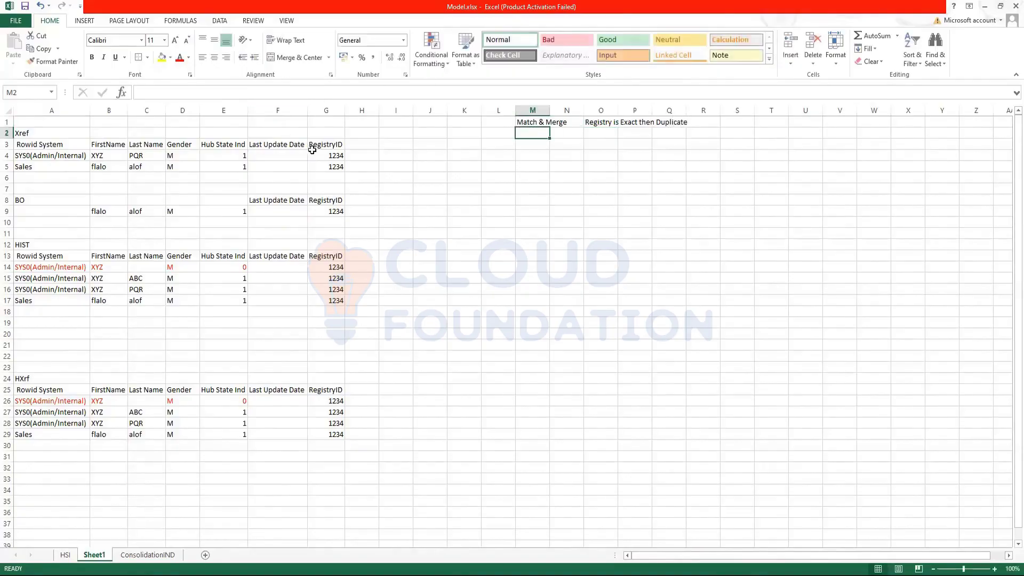
Compare the RegistryID values of the two Xref records (rows 4 and 5) and inspect the BO record in row 9
drag(331, 156, 336, 167)
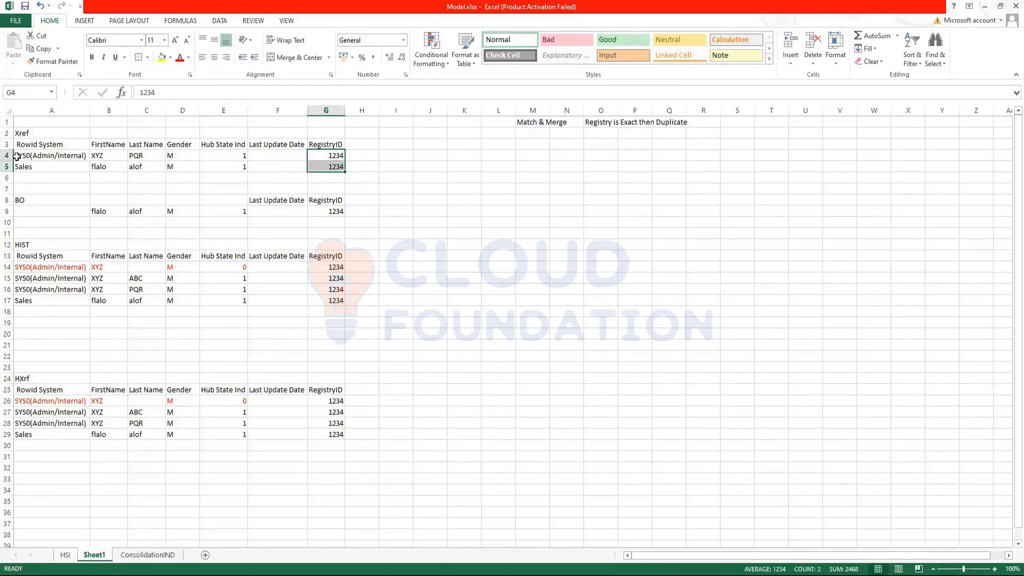
drag(18, 155, 336, 162)
drag(80, 212, 341, 213)
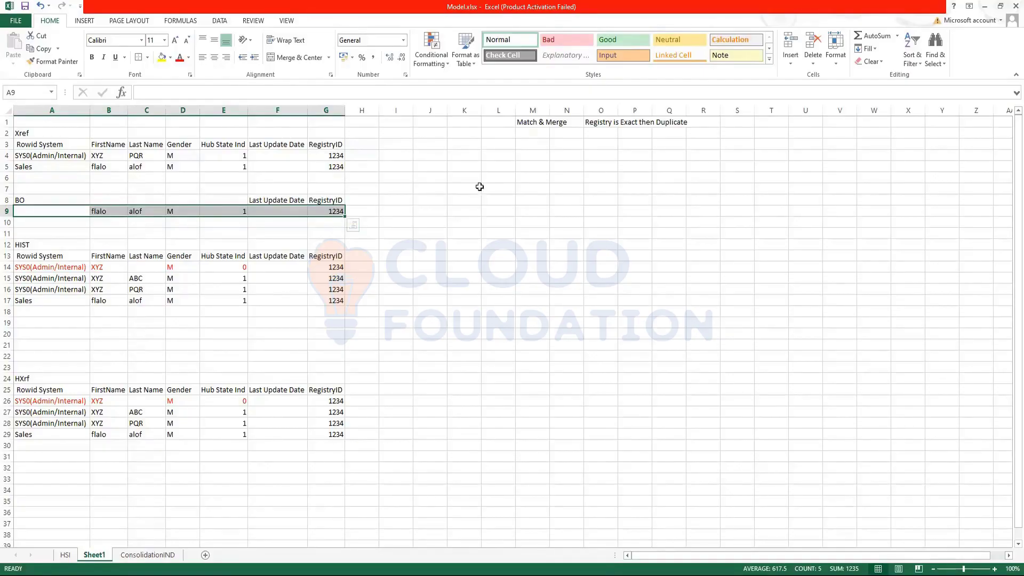
Enter the headings LND, Stage and BO side by side in L4:N4 below the Match & Merge note
click(503, 154)
text(LND)
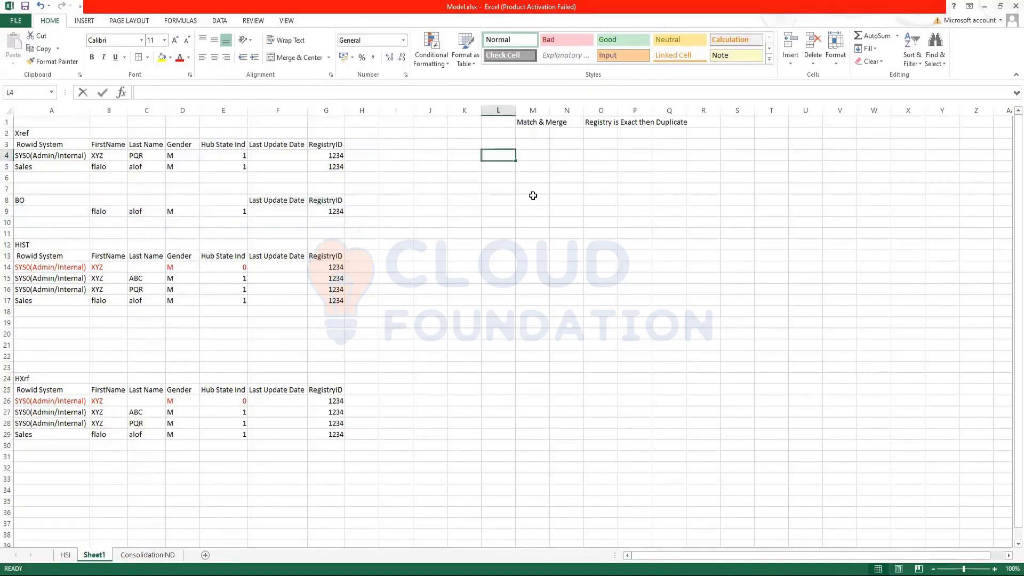
key(BackSpace)
key(BackSpace)
key(BackSpace)
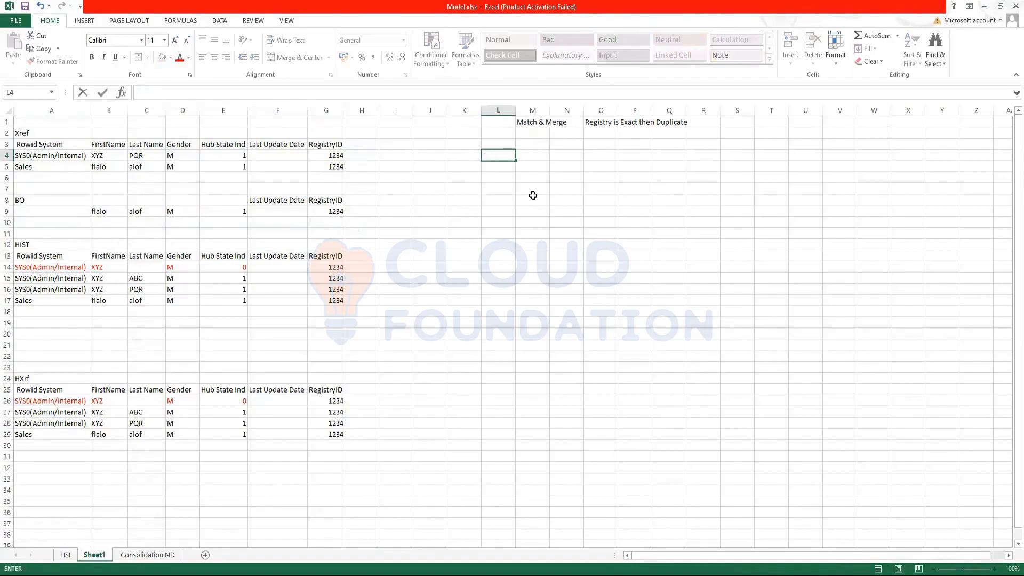
text(LND)
key(Tab)
text(Staging)
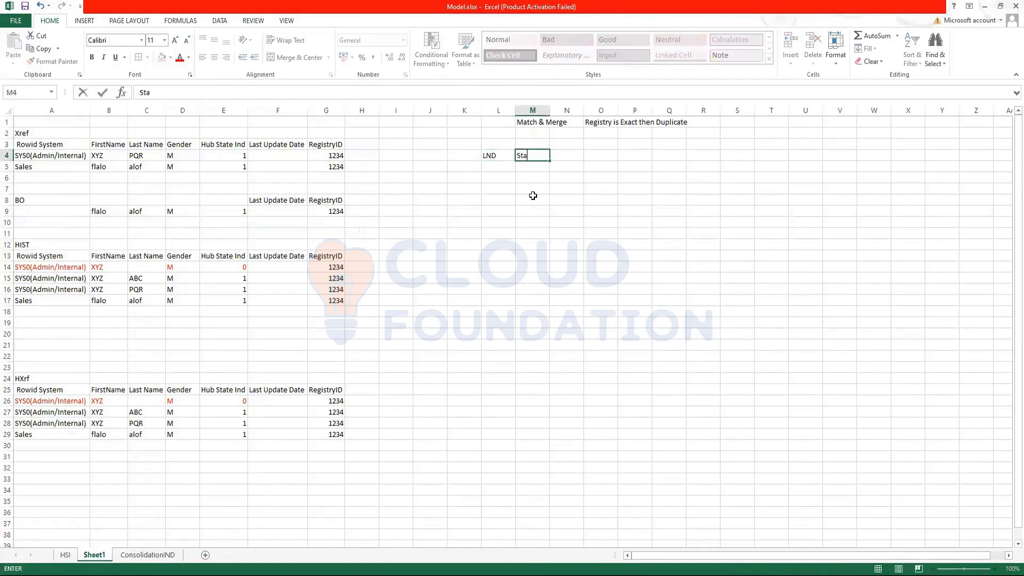
key(BackSpace)
key(BackSpace)
key(BackSpace)
key(BackSpace)
text(e)
key(BackSpace)
text(ge)
key(Tab)
text(BO)
key(Tab)
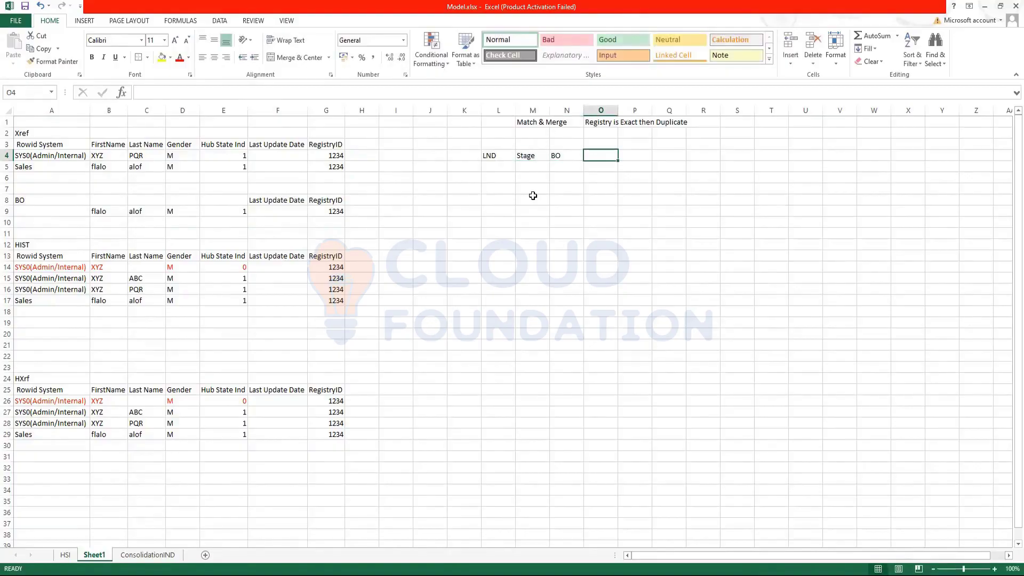
Enter the headings Xref, HIST and HXRF in O4:Q4, continuing the LND, Stage, BO heading row
text(Xref)
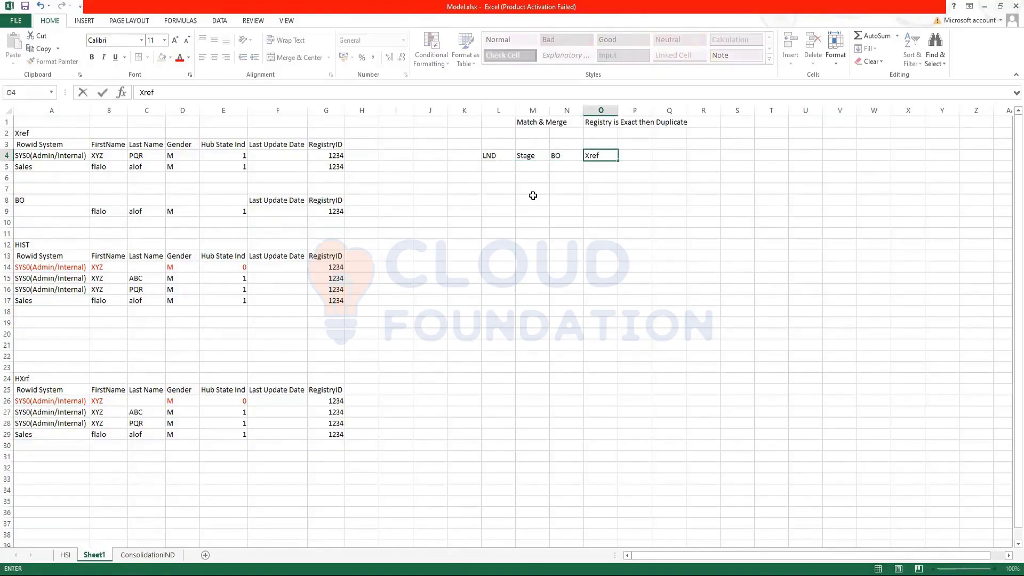
key(Tab)
text(HIST)
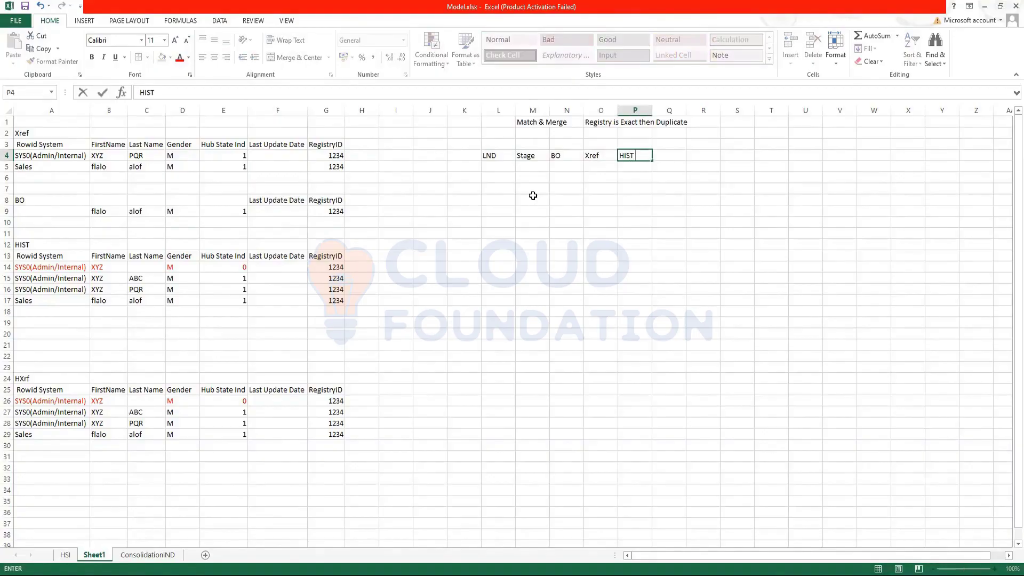
key(Tab)
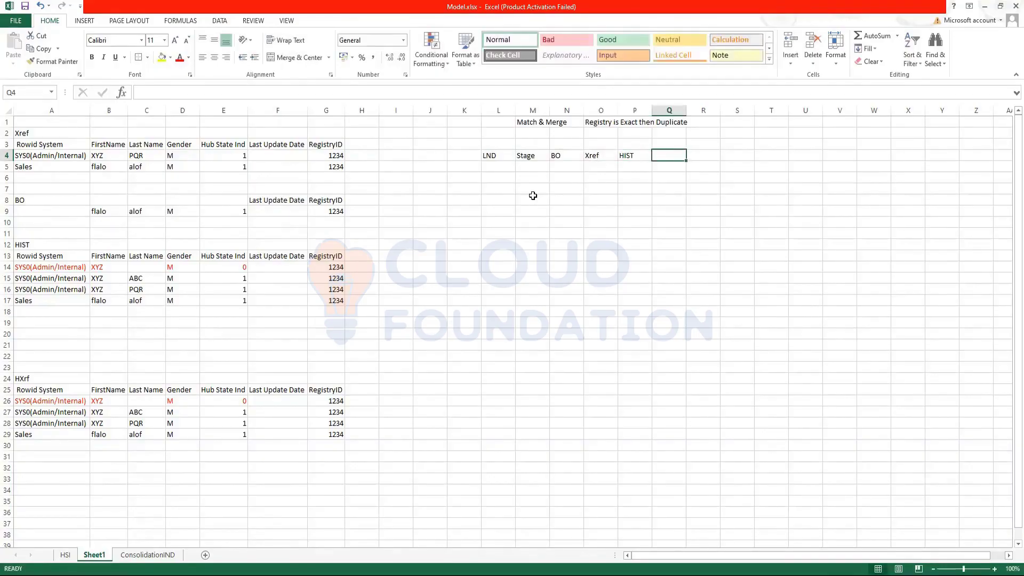
text(HXRE)
key(BackSpace)
key(BackSpace)
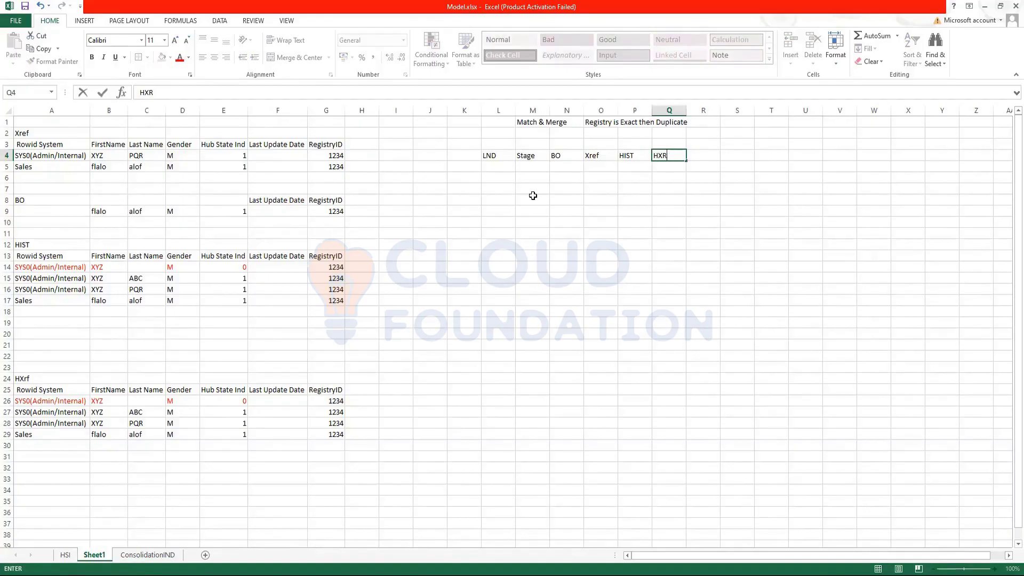
text(F)
key(Return)
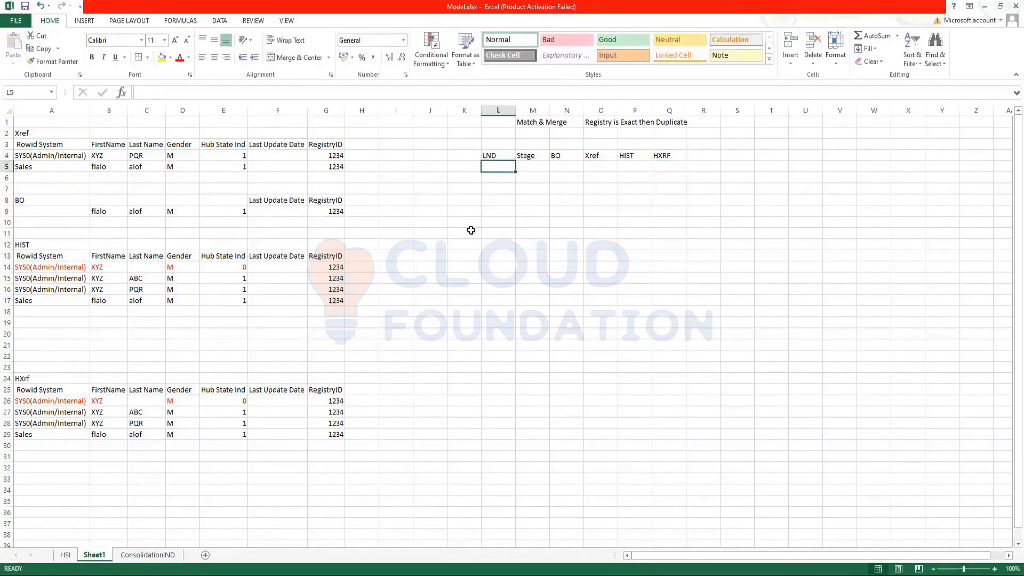
Enter "sales" in L5 under LND and copy it across M5:Q5 beneath the remaining headings
text(sales)
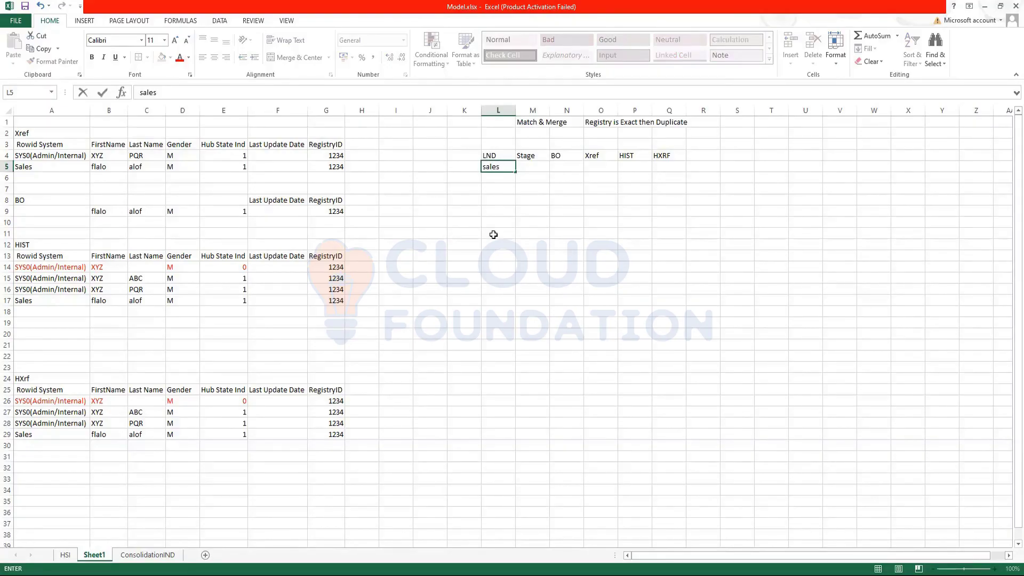
click(521, 167)
click(499, 168)
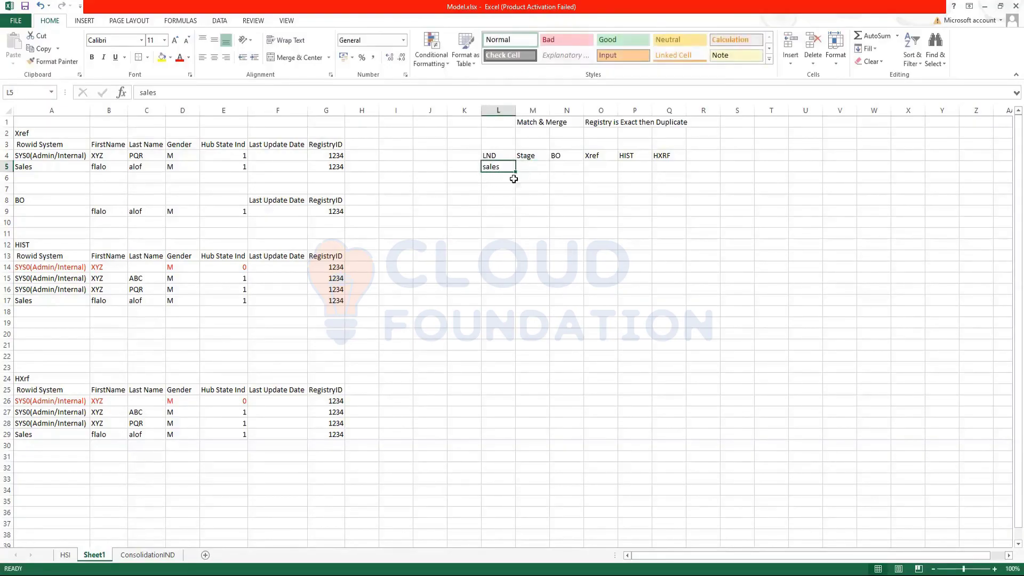
key(ctrl+c)
click(533, 166)
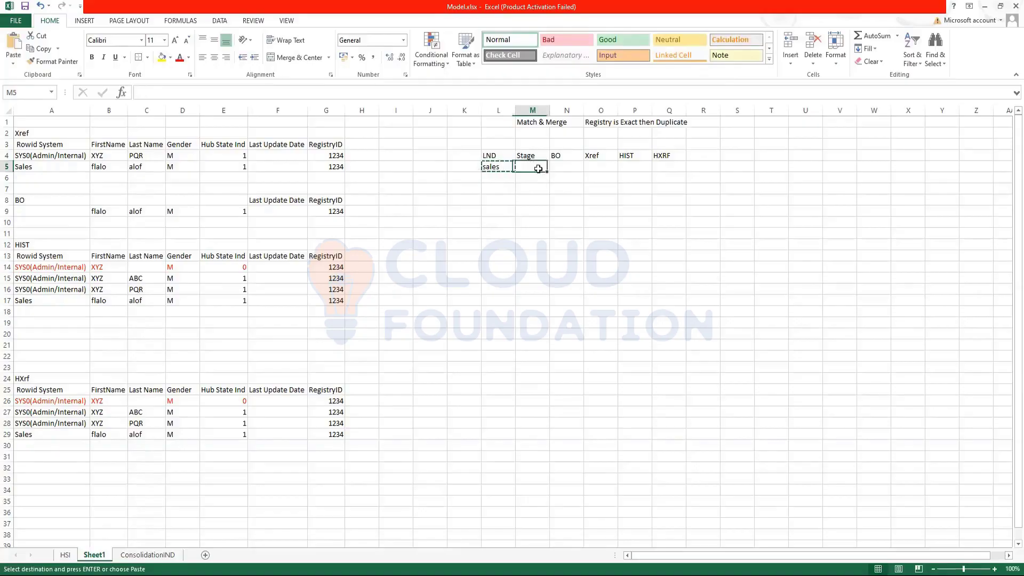
key(ctrl+v)
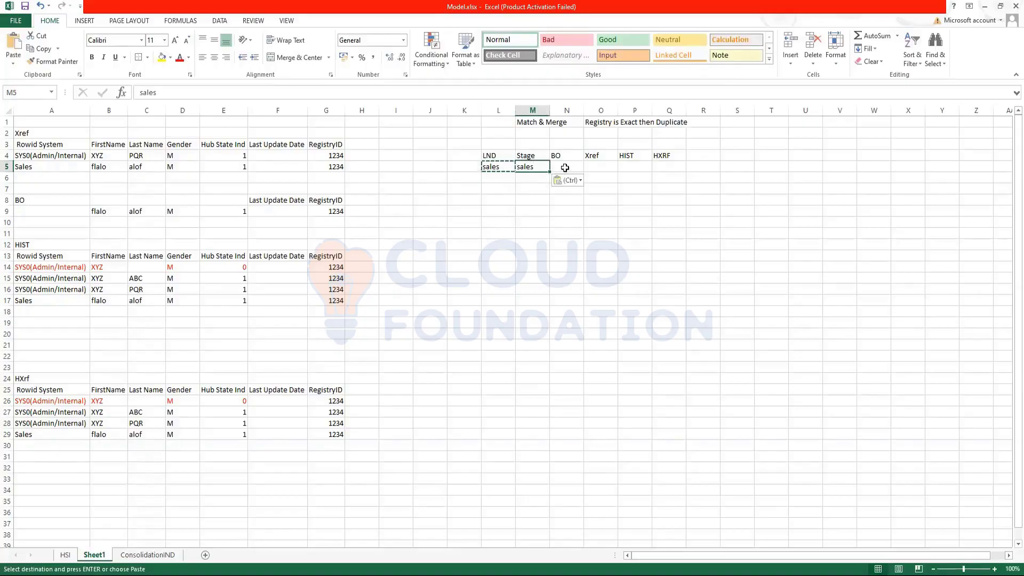
drag(549, 173, 568, 171)
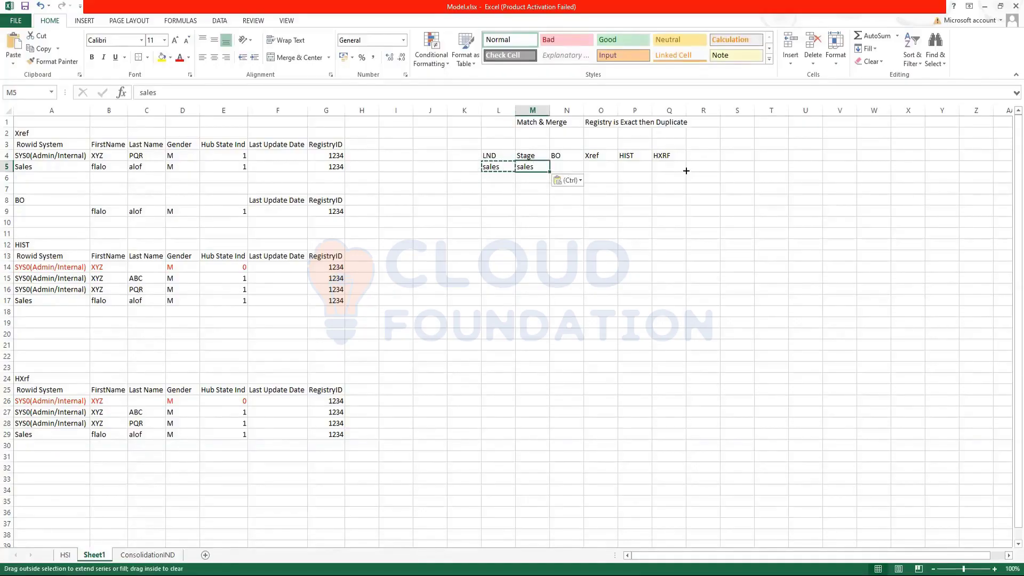
drag(686, 171, 676, 266)
click(669, 256)
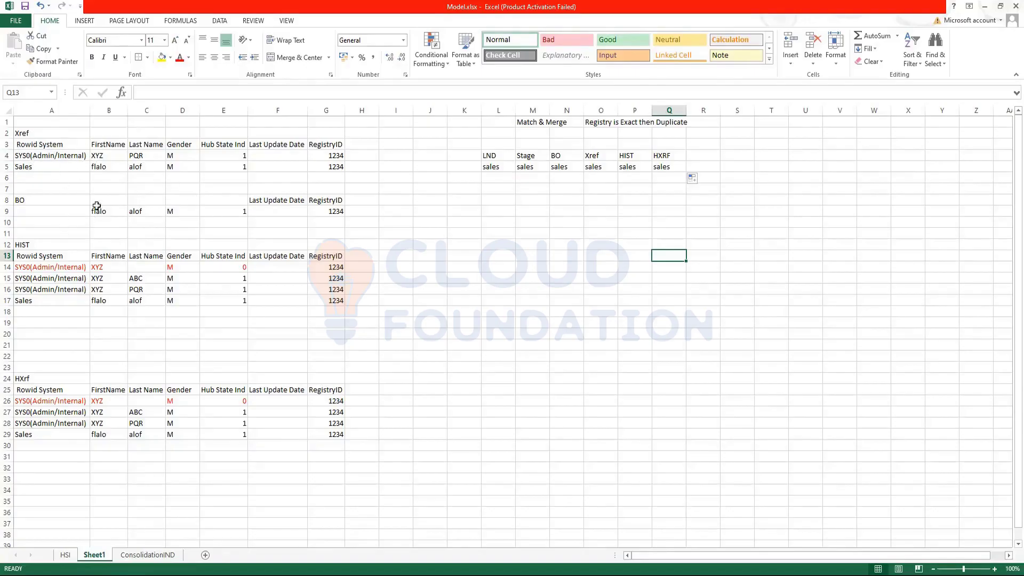
click(528, 222)
drag(566, 157, 567, 203)
click(24, 157)
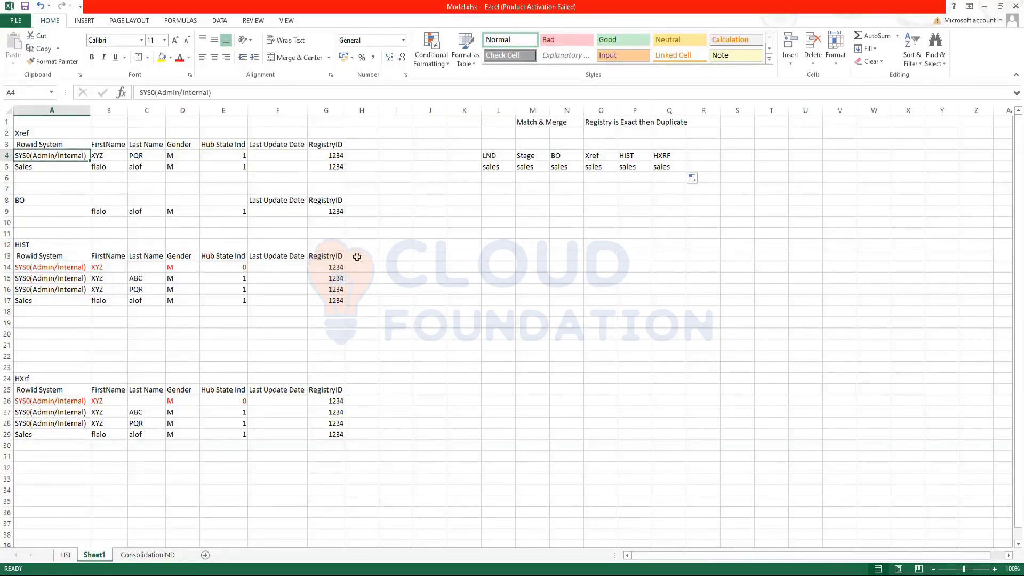
click(557, 181)
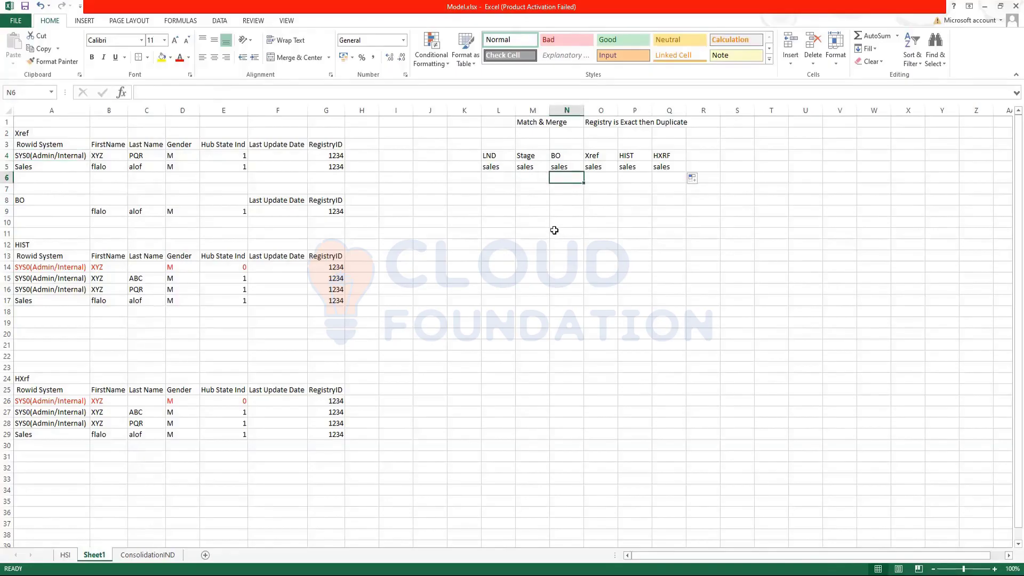
Enter Sales in M10 with the label BO above it in M9, and the row ID 12 in L10
click(528, 221)
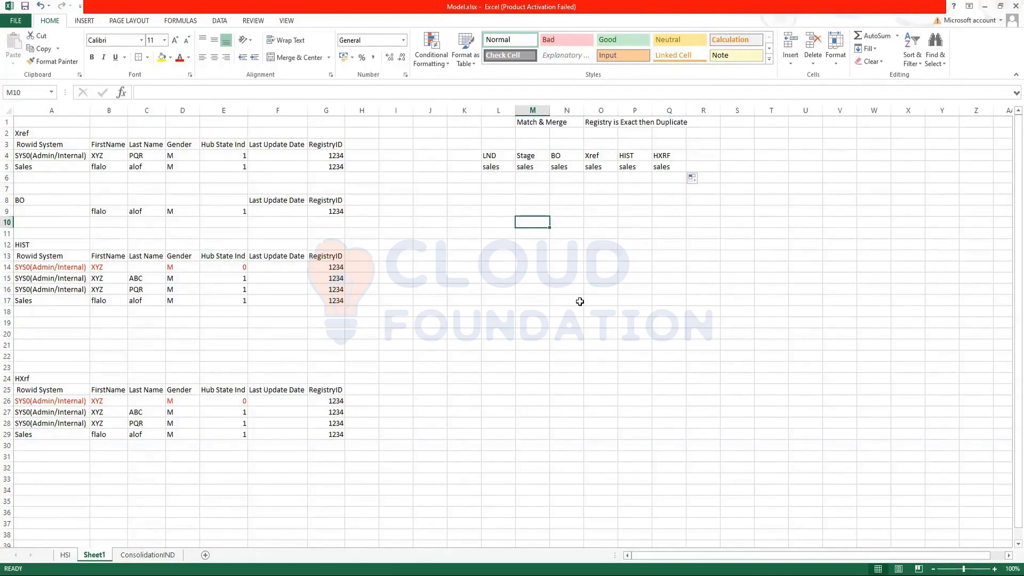
text(Sales)
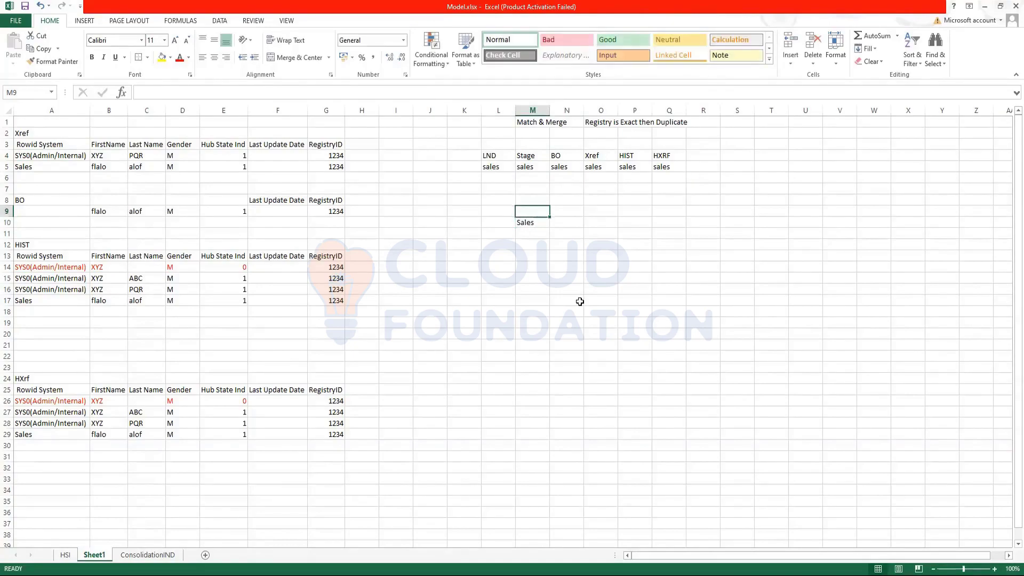
key(Up)
text(BO)
key(Return)
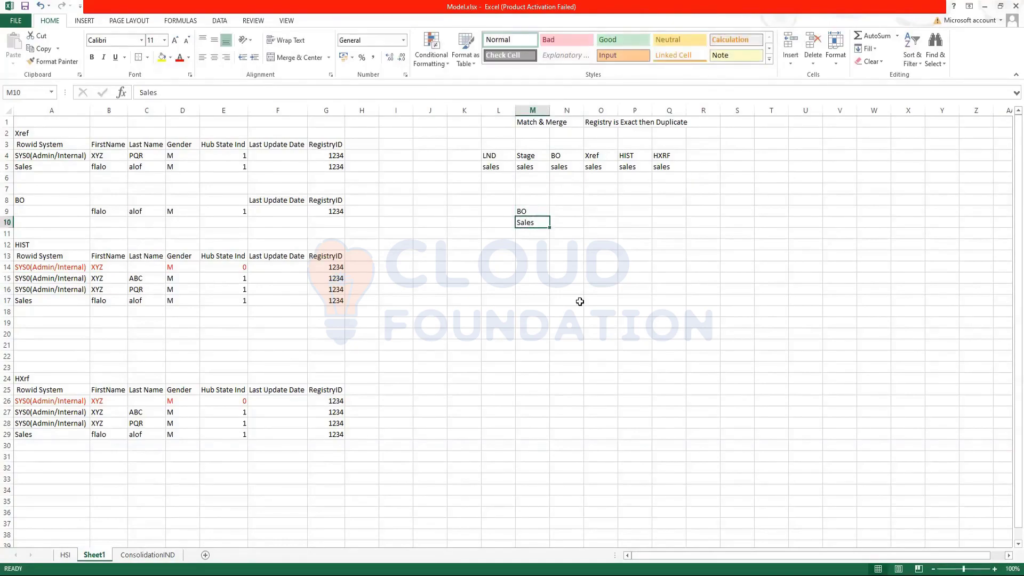
key(Left)
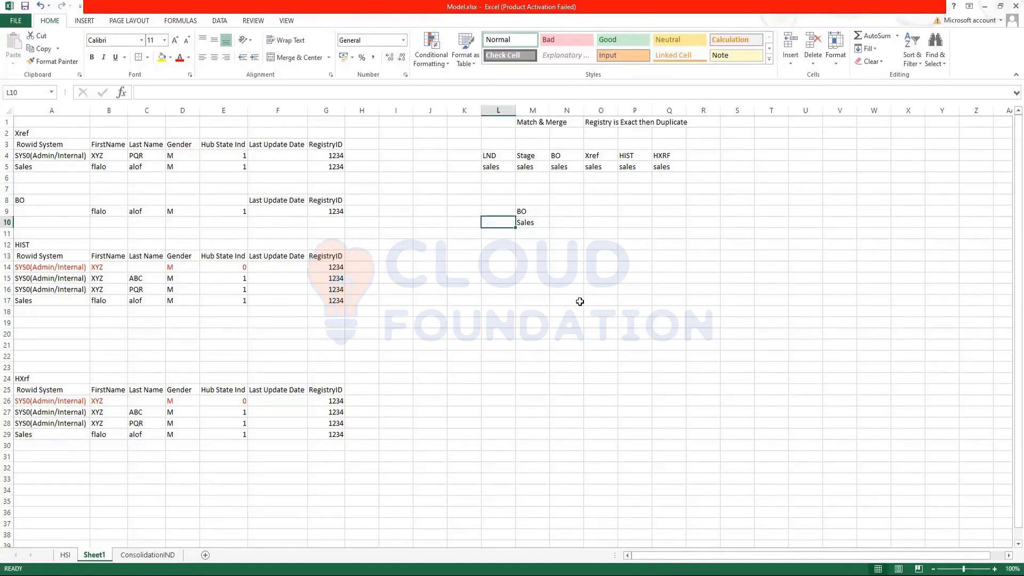
text(12)
Move the BO label from M9 to K8 as the title of the small example table
key(Up)
key(Right)
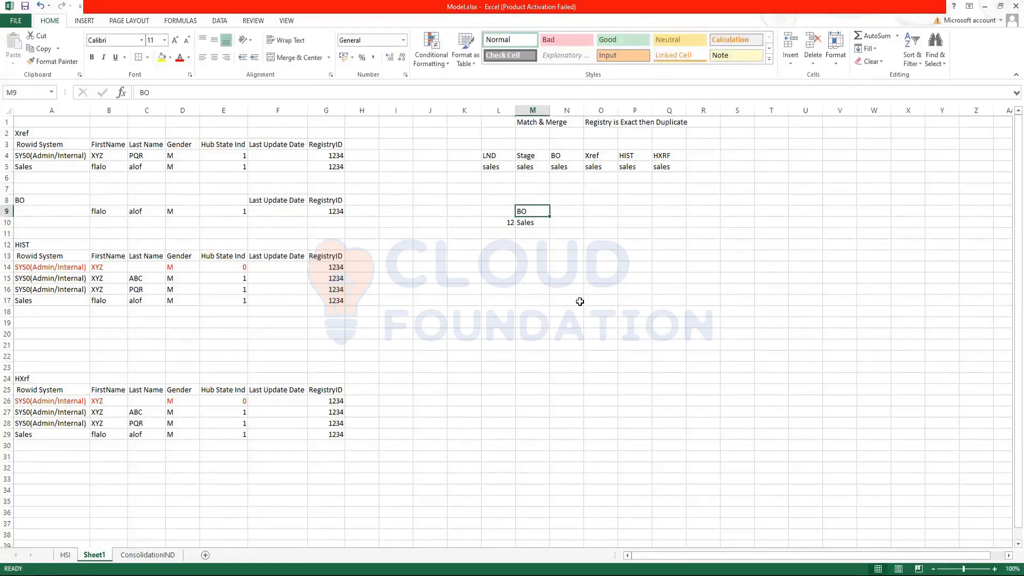
key(ctrl+c)
key(Up)
key(Left)
key(Left)
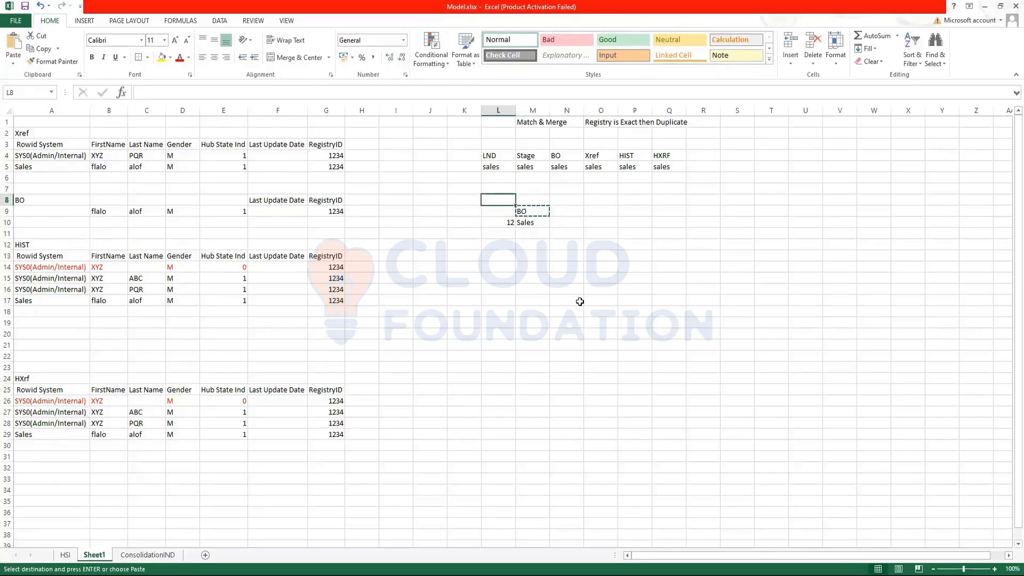
key(Return)
Enter the heading Rowid_Object in L9, above the value 12
key(Down)
key(Down)
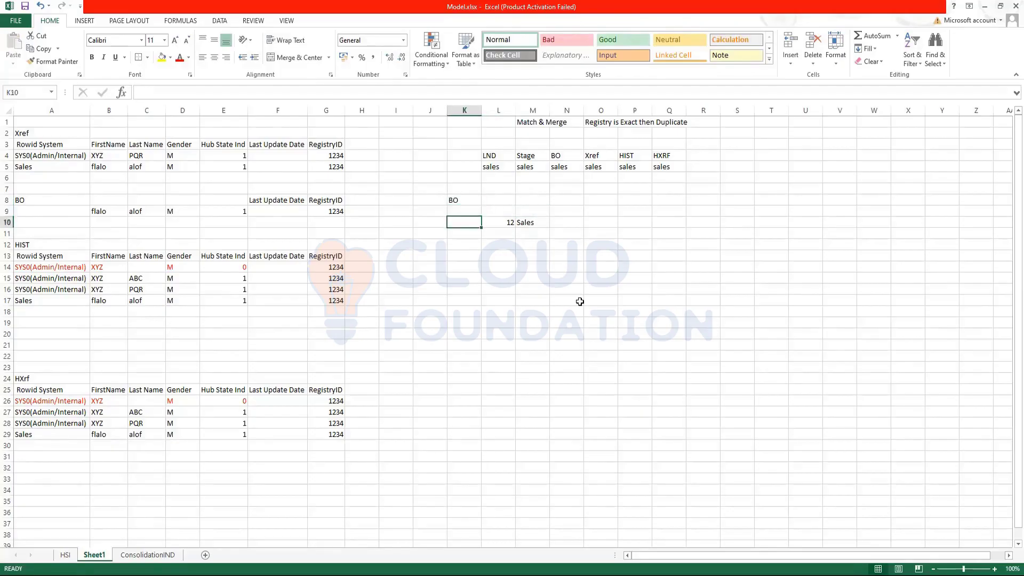
key(Up)
key(Right)
text(Rowi)
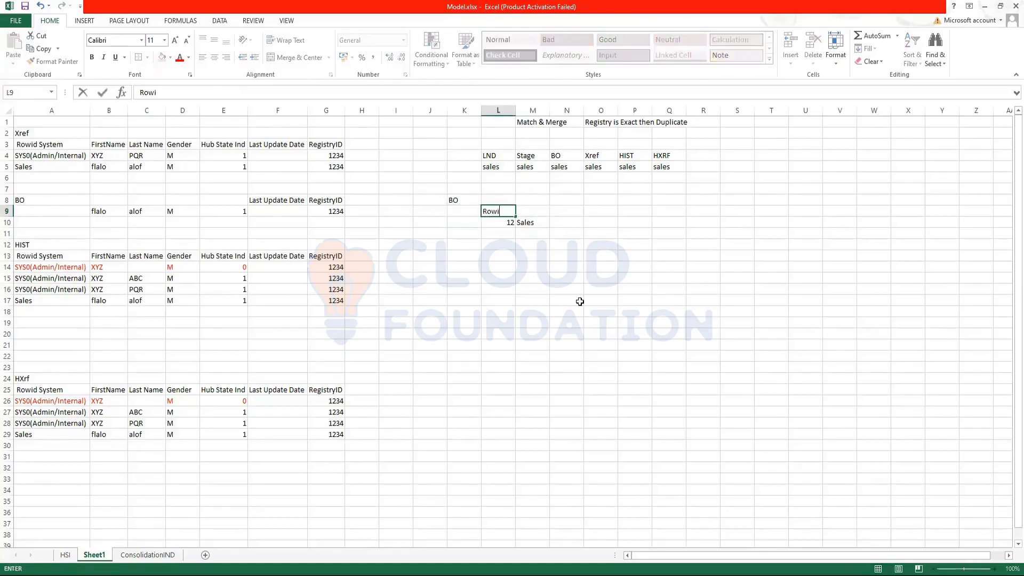
text(d_Object)
click(502, 236)
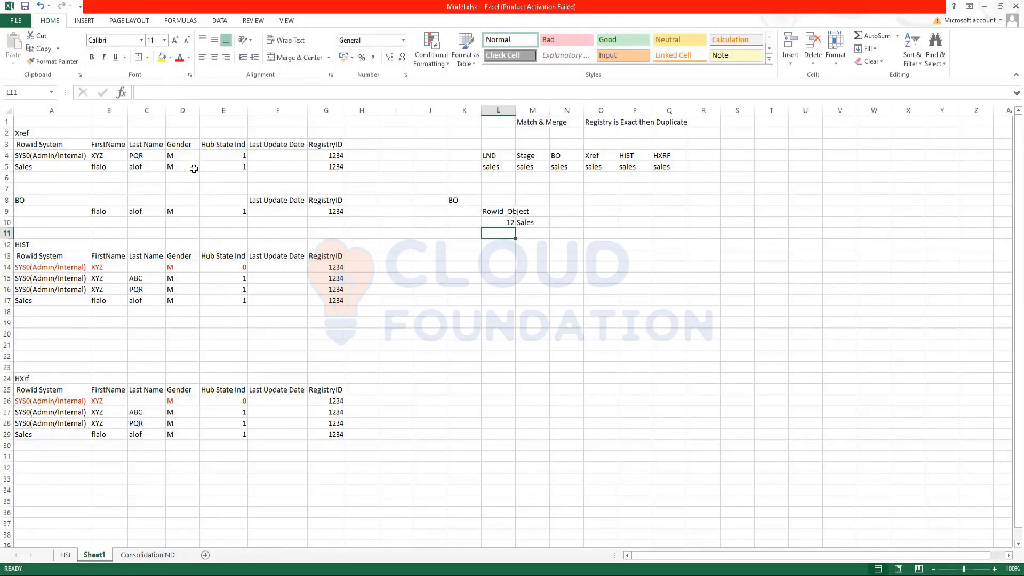
Add a second record below Sales with row ID 4 in L11 and SYS0 in M11
click(35, 158)
click(492, 233)
text(4)
click(525, 237)
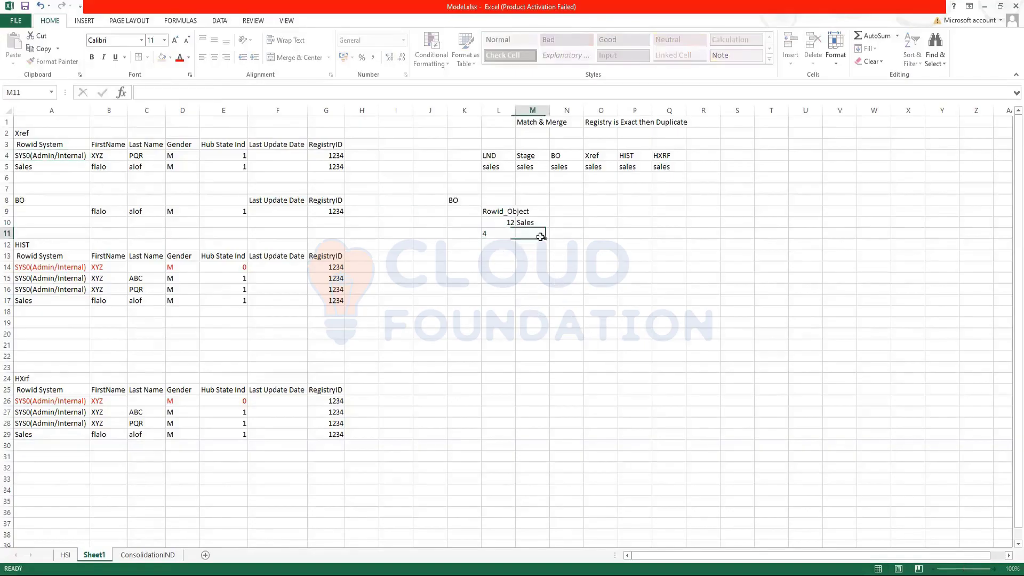
text(SYS0)
click(574, 253)
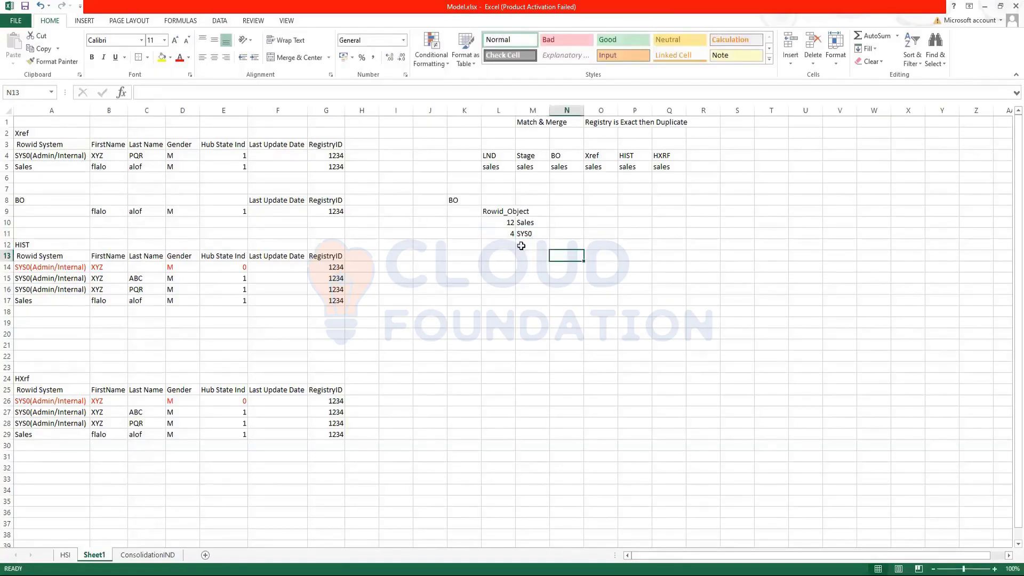
drag(525, 220, 530, 236)
click(689, 333)
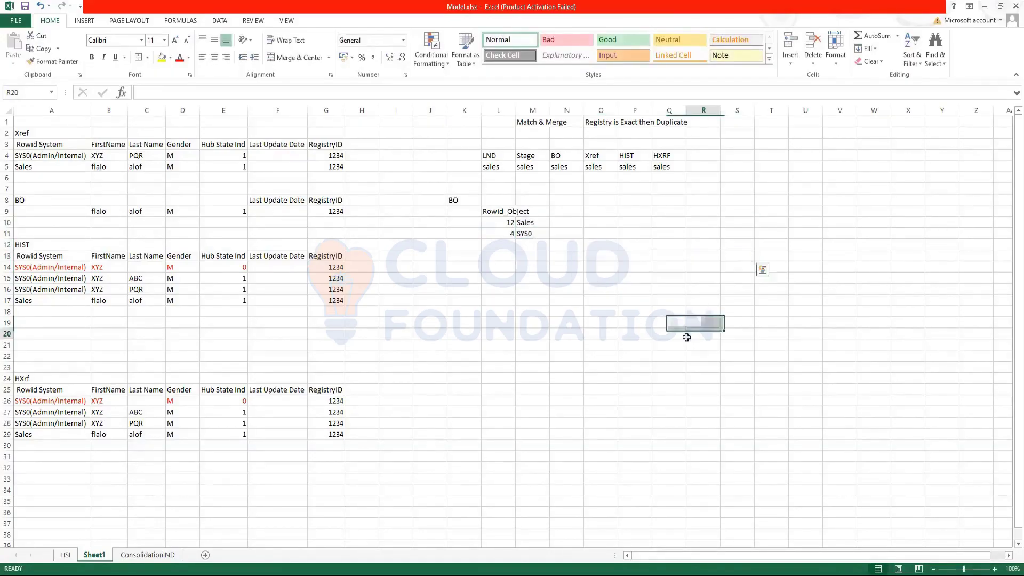
drag(525, 226, 525, 249)
click(612, 311)
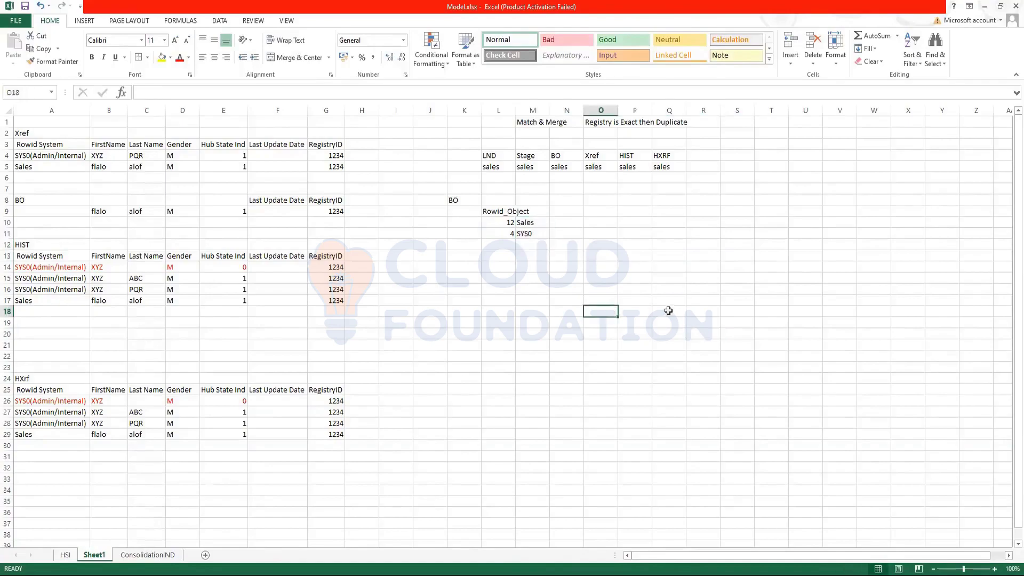
Enter the heading "H S I" in N9 and the short heading "Cons" in O9, beside Rowid_Object
click(566, 210)
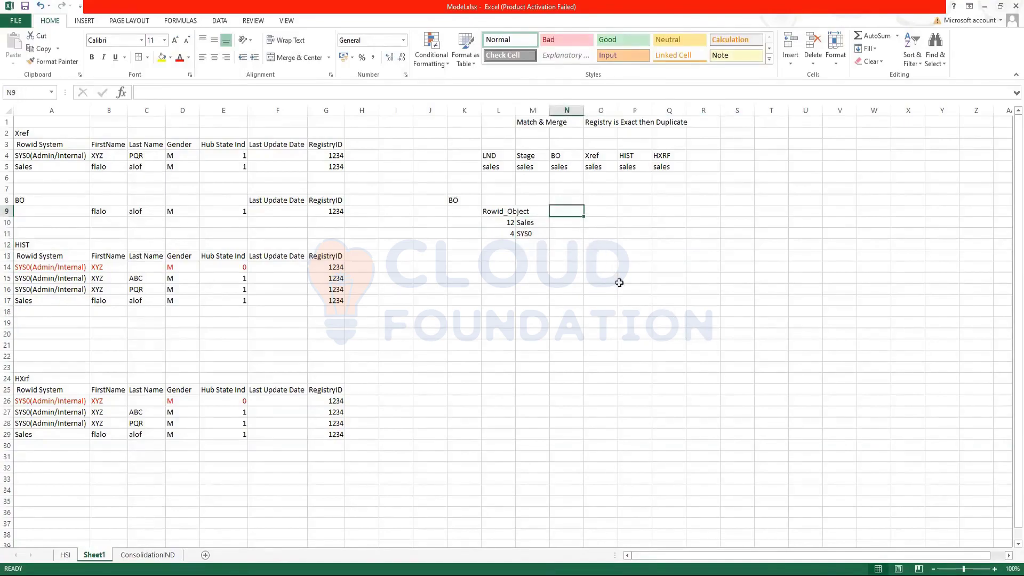
text(HIS)
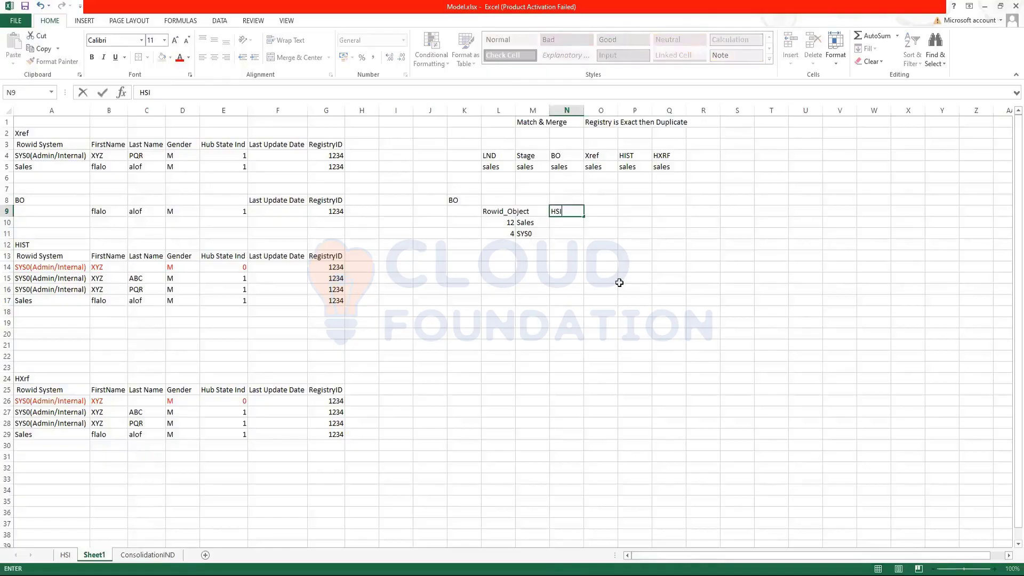
key(Tab)
text(Cons)
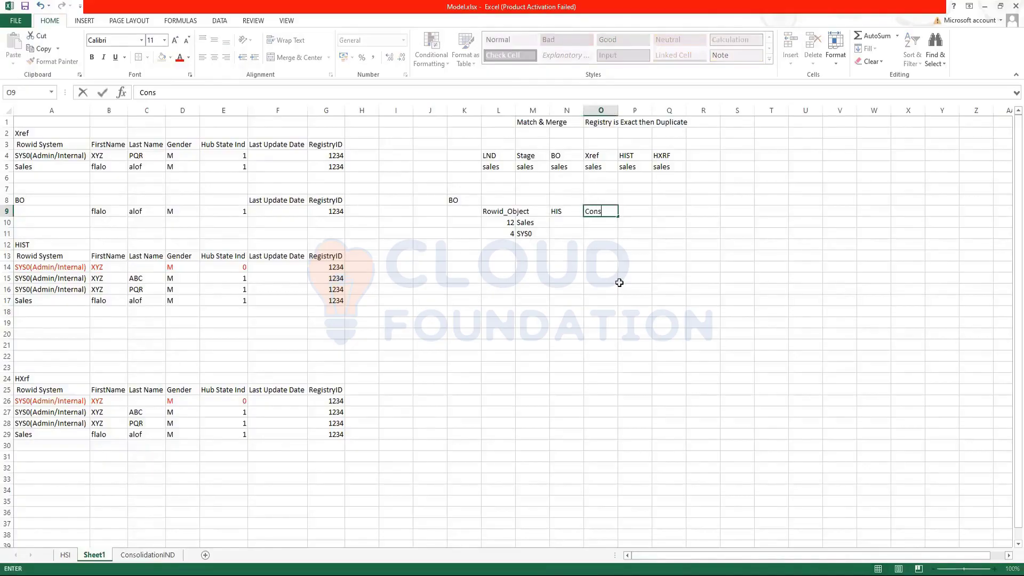
click(557, 212)
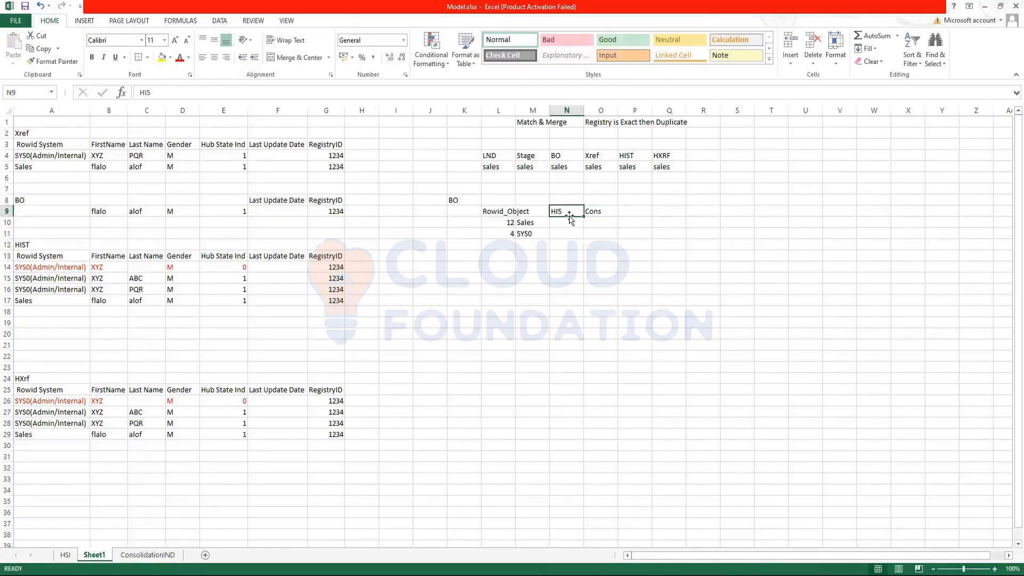
double_click(570, 217)
key(BackSpace)
key(BackSpace)
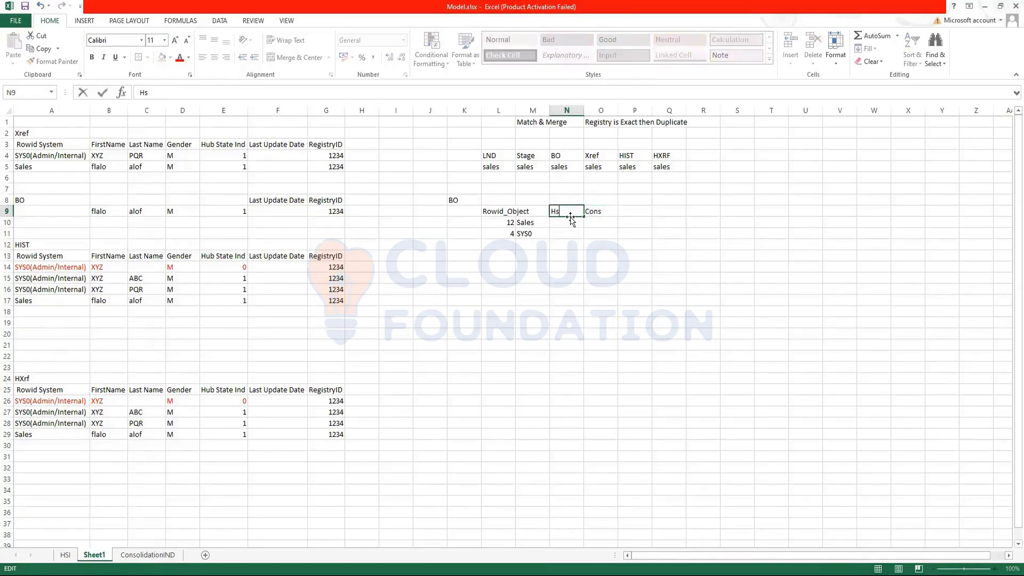
text(S I)
click(609, 255)
Replace the heading in O9 with "conslidation IND"
click(609, 212)
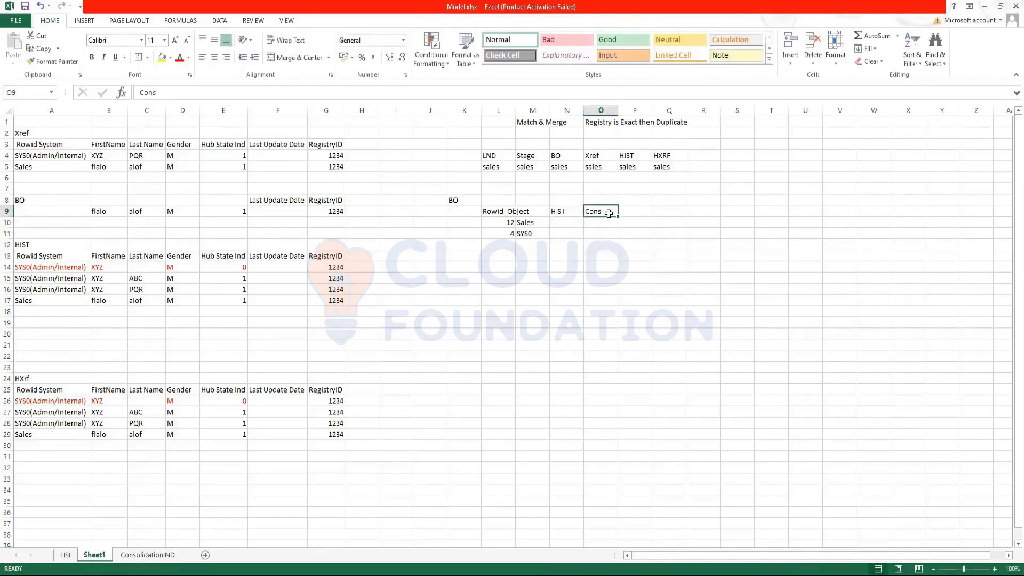
text(d)
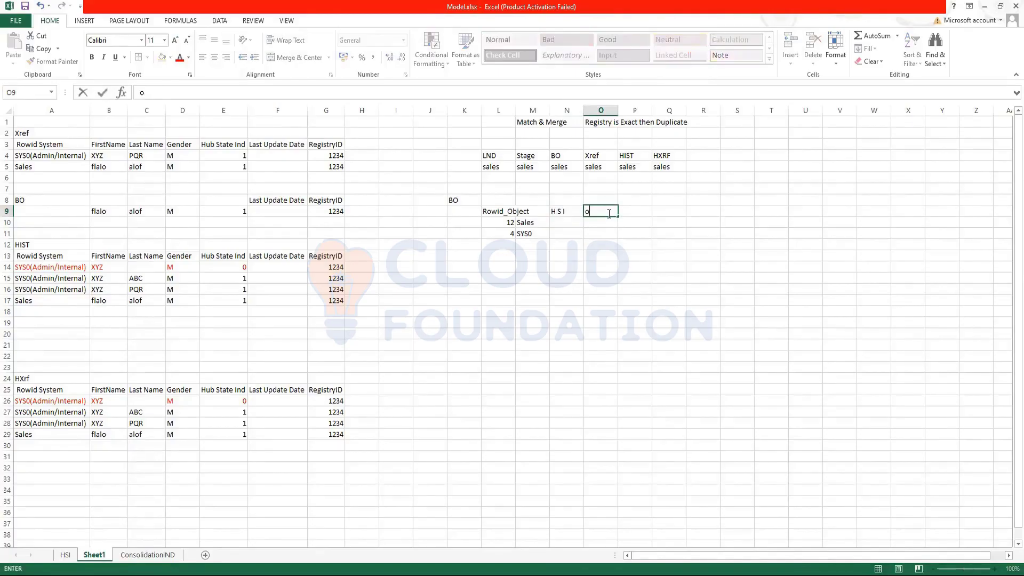
key(BackSpace)
text(conslidation IND)
key(Return)
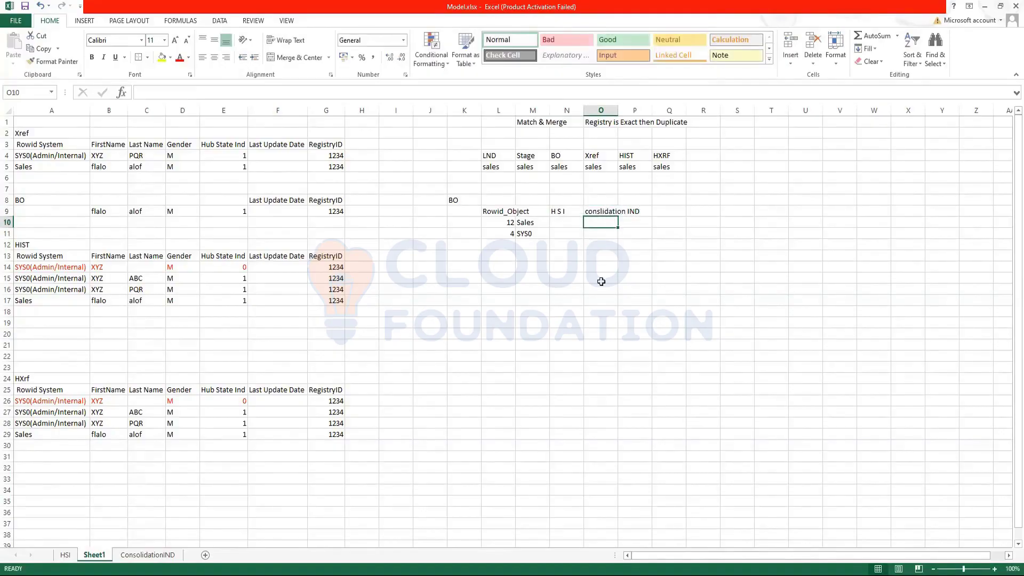
click(599, 298)
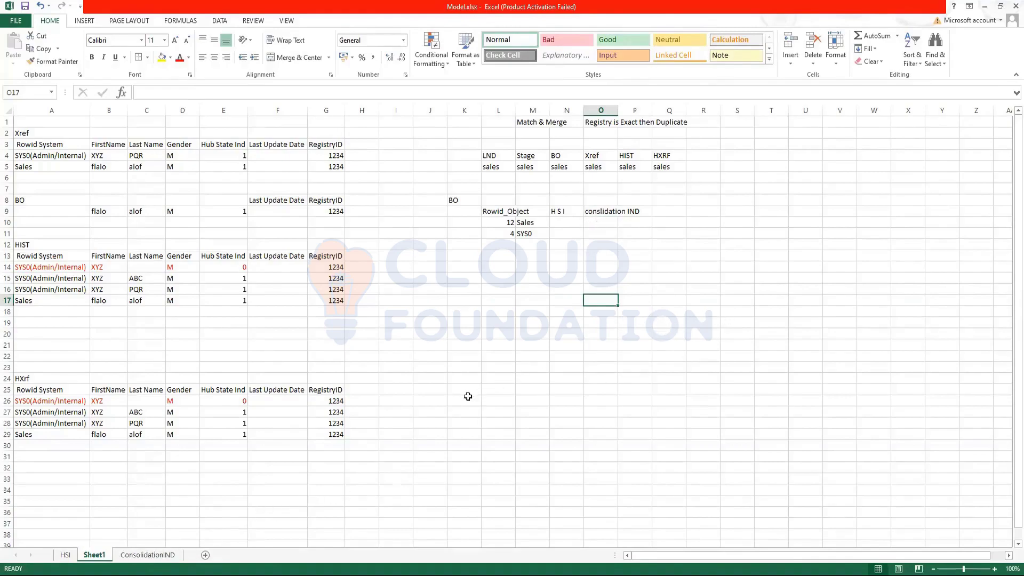
Review the meanings of consolidation indicator values 1, 2, 4, 3 and 9 on the ConsolidationIND sheet
click(143, 555)
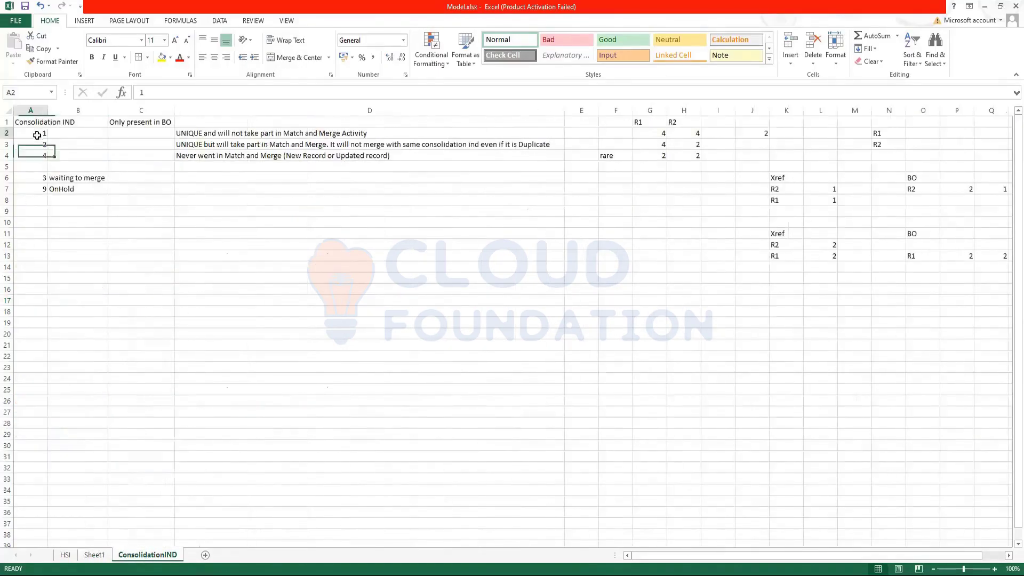
drag(37, 135, 41, 190)
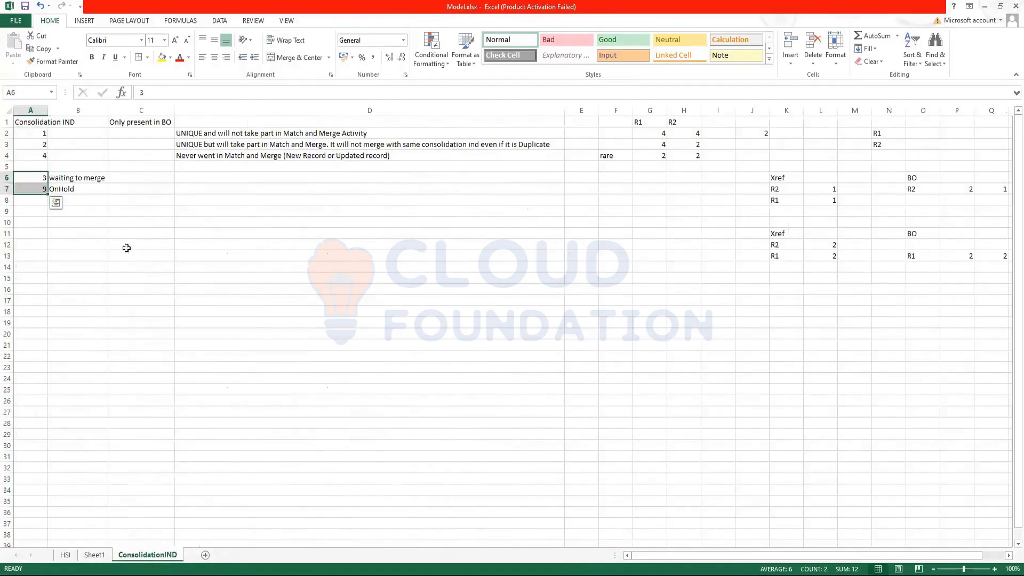
click(262, 257)
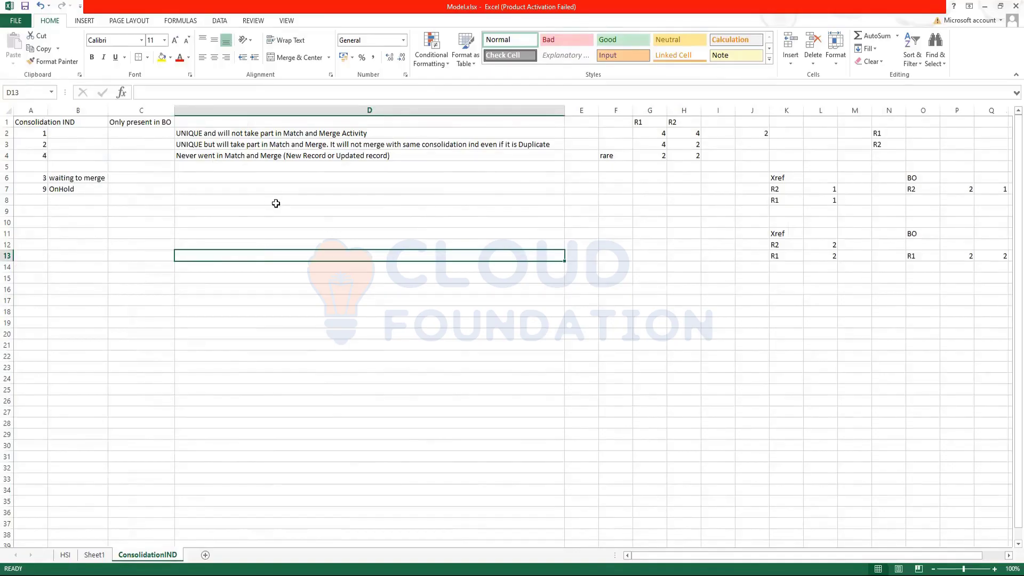
click(42, 154)
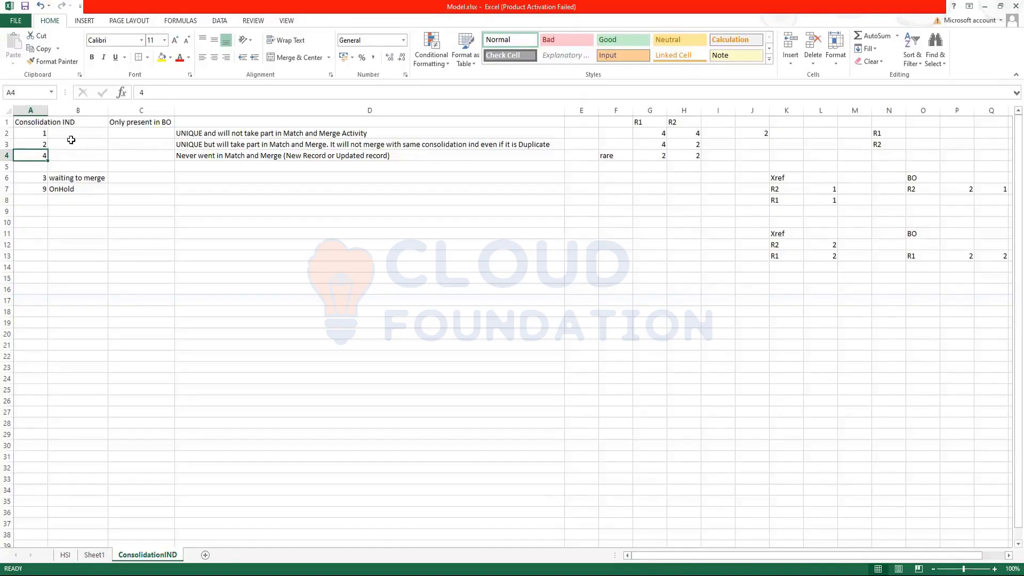
drag(38, 144, 37, 129)
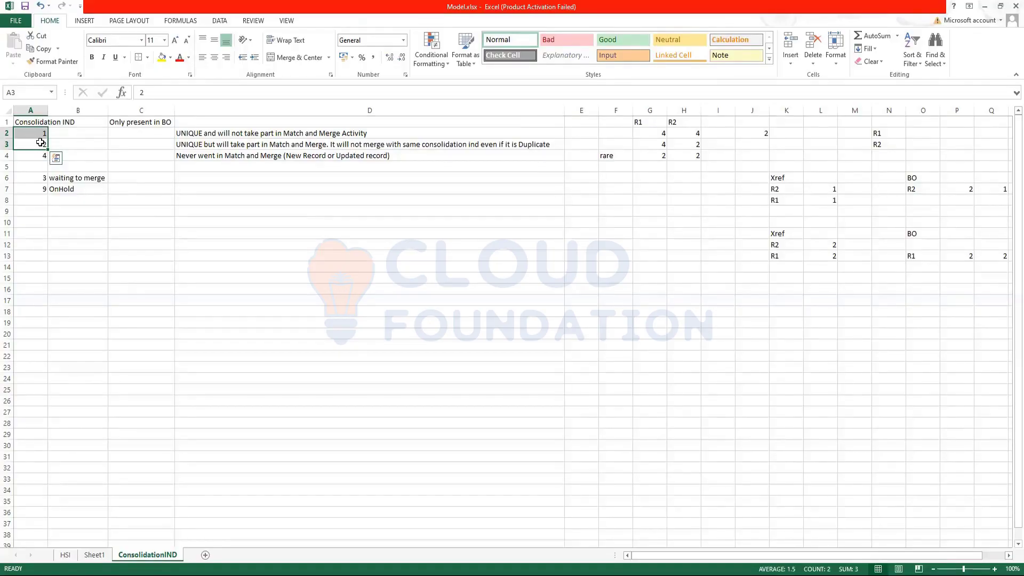
click(40, 133)
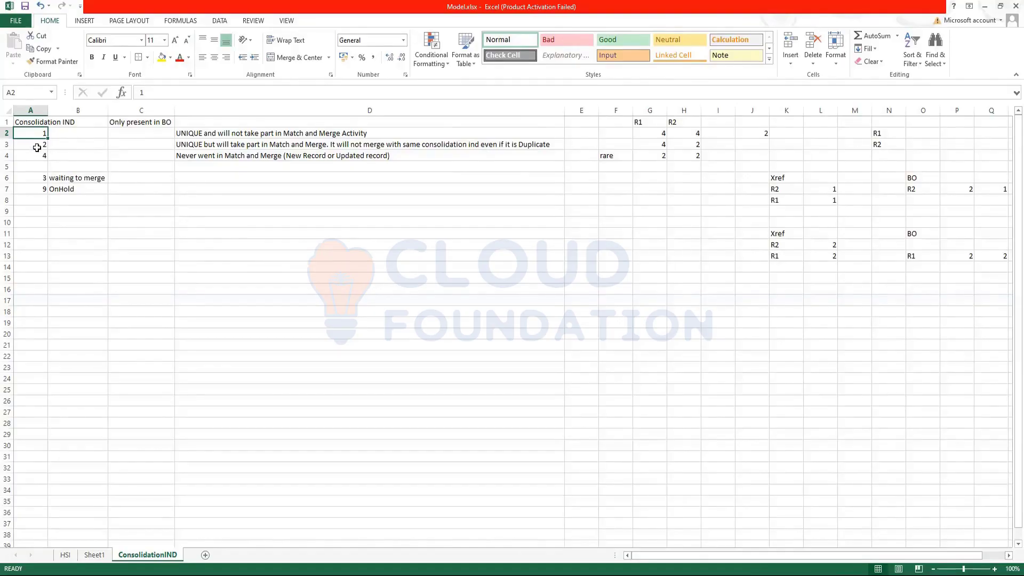
click(37, 146)
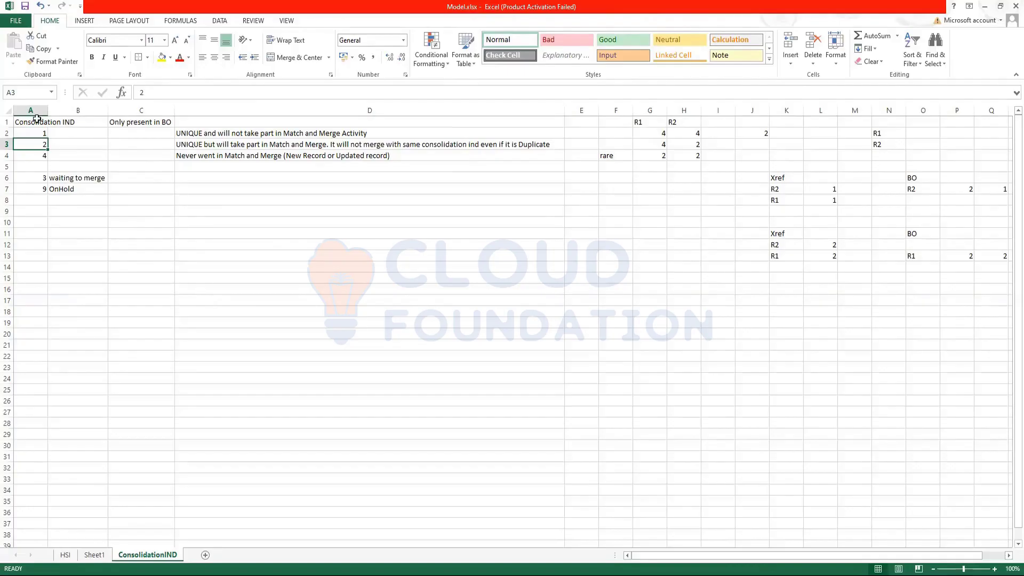
click(30, 133)
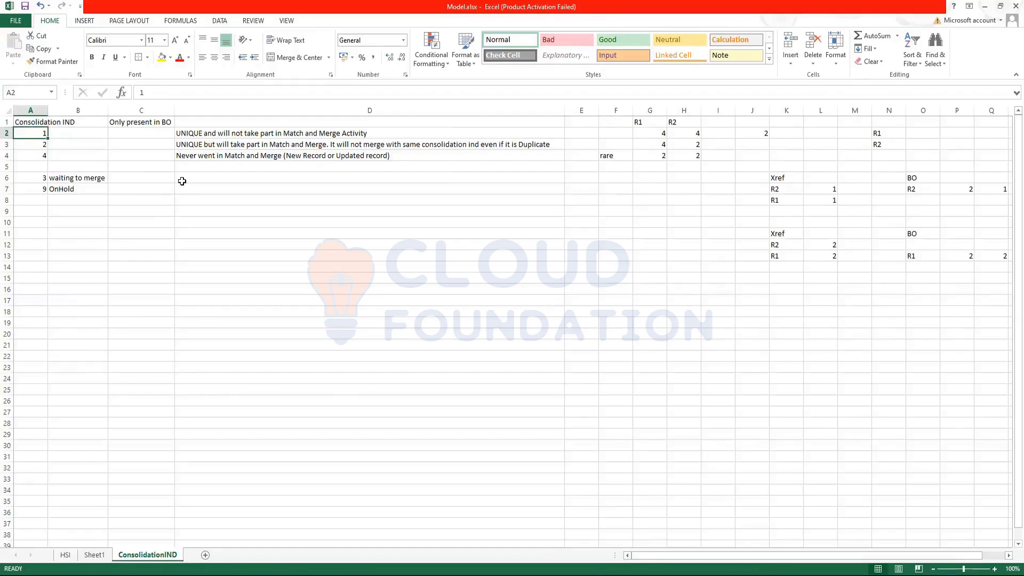
drag(41, 178, 41, 189)
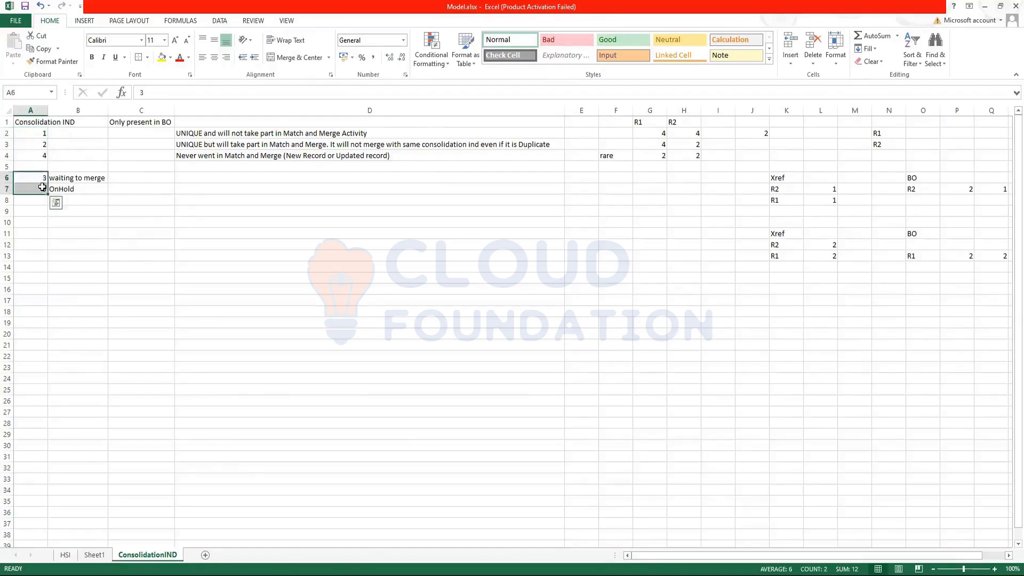
click(182, 222)
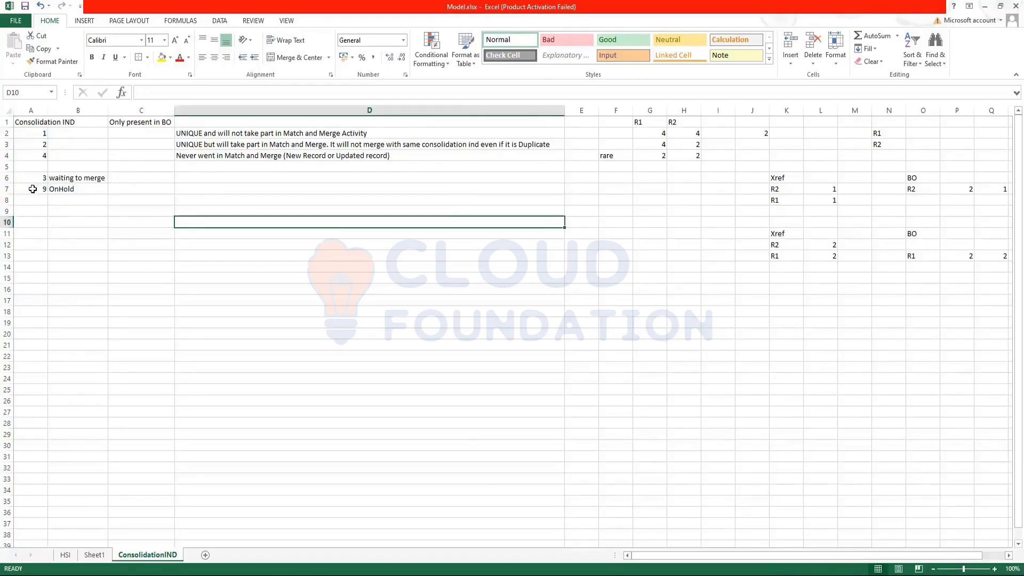
drag(30, 178, 106, 178)
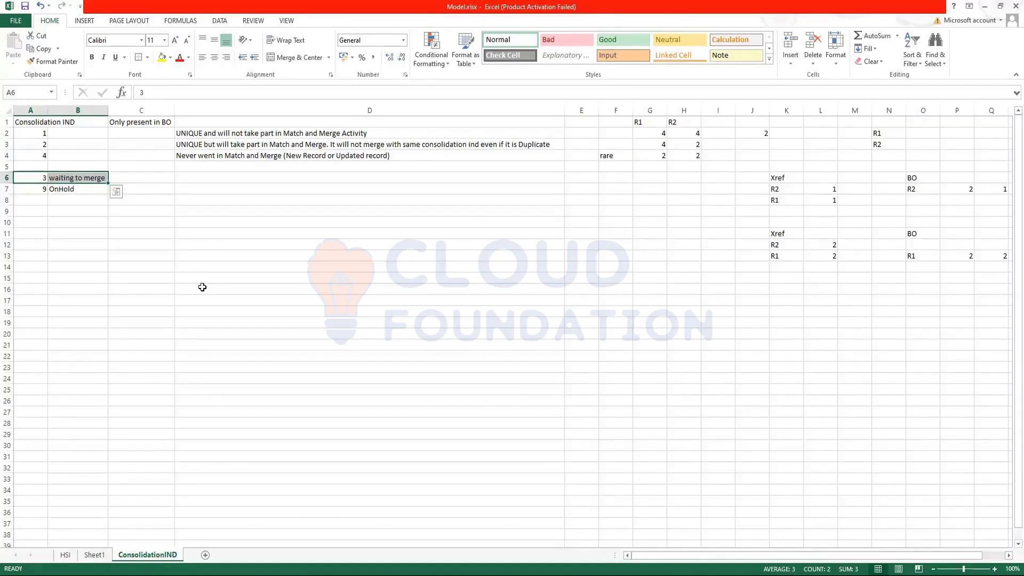
click(37, 180)
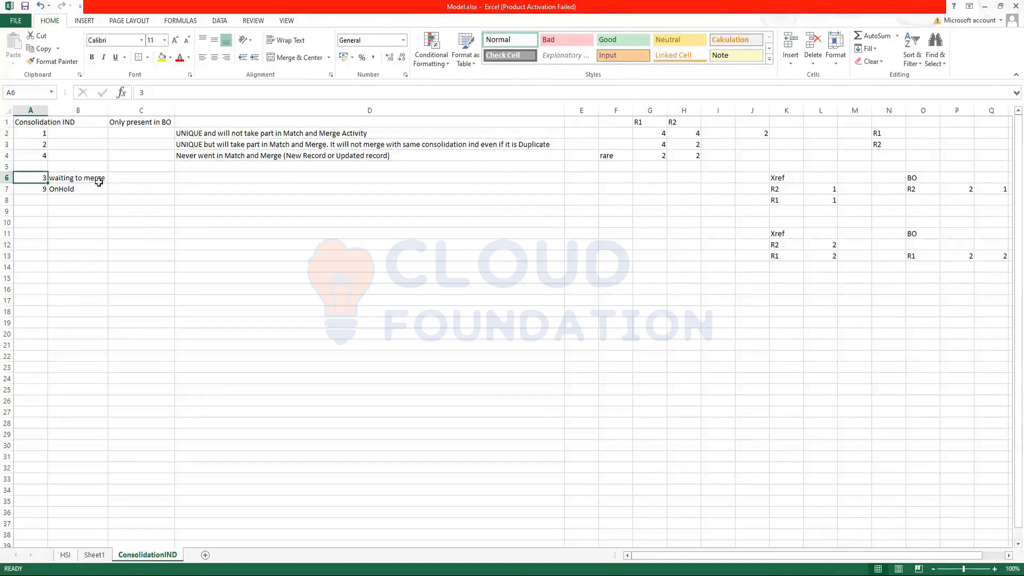
click(38, 190)
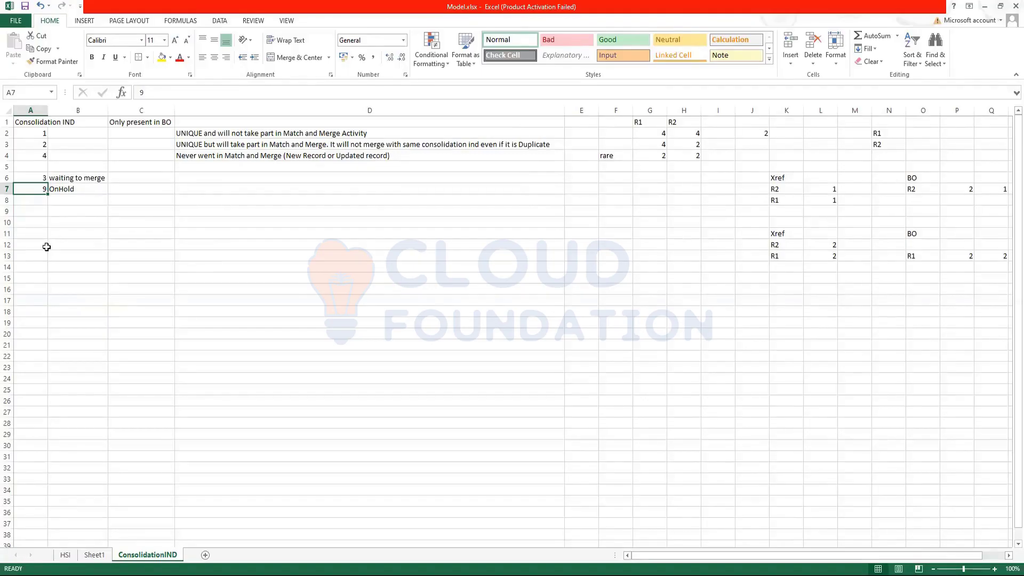
drag(33, 133, 30, 188)
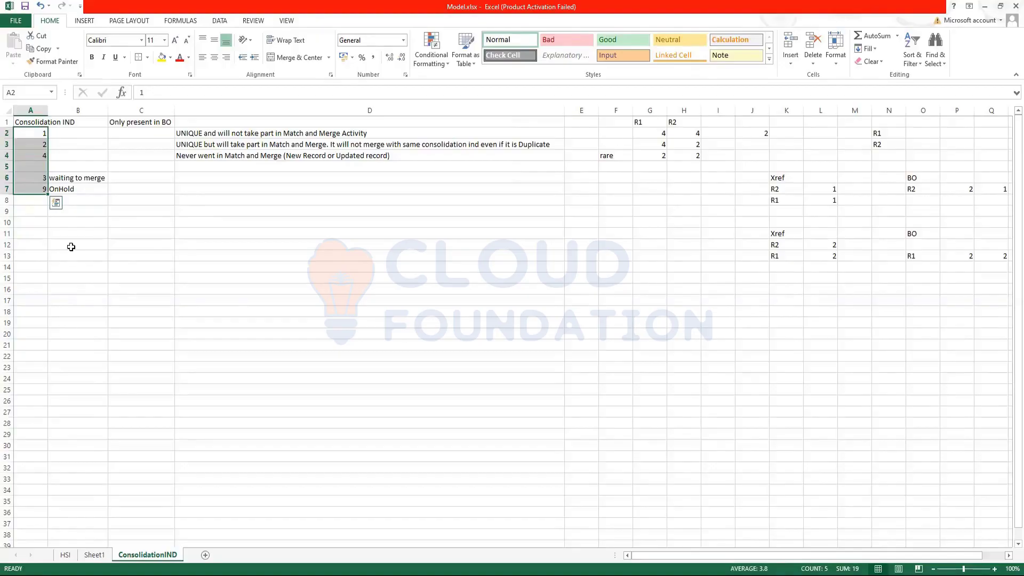
On Sheet1, set H S I to 1 and consolidation IND to 4 for both the Sales and SYS0 records in the BO table
click(94, 555)
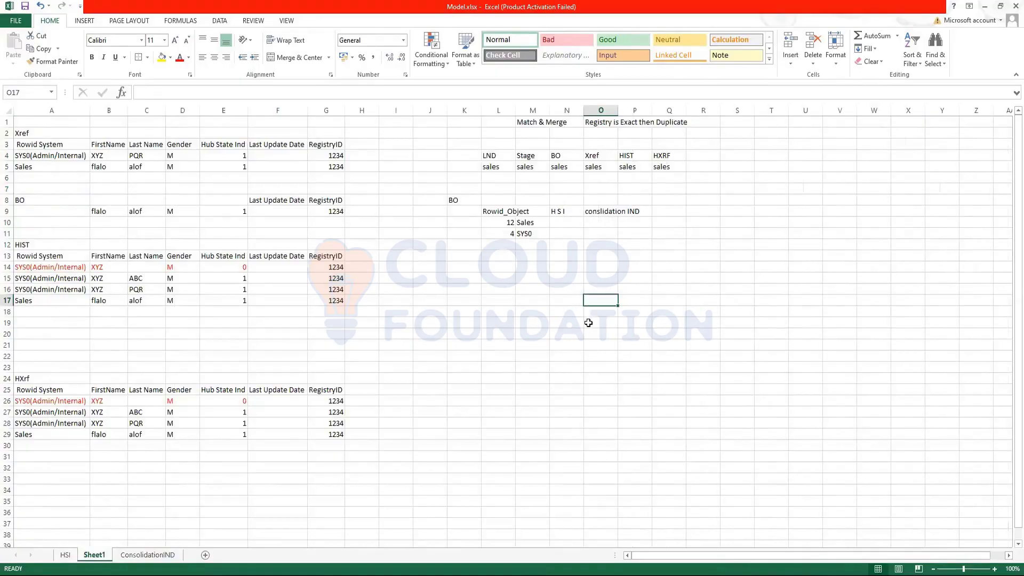
click(577, 233)
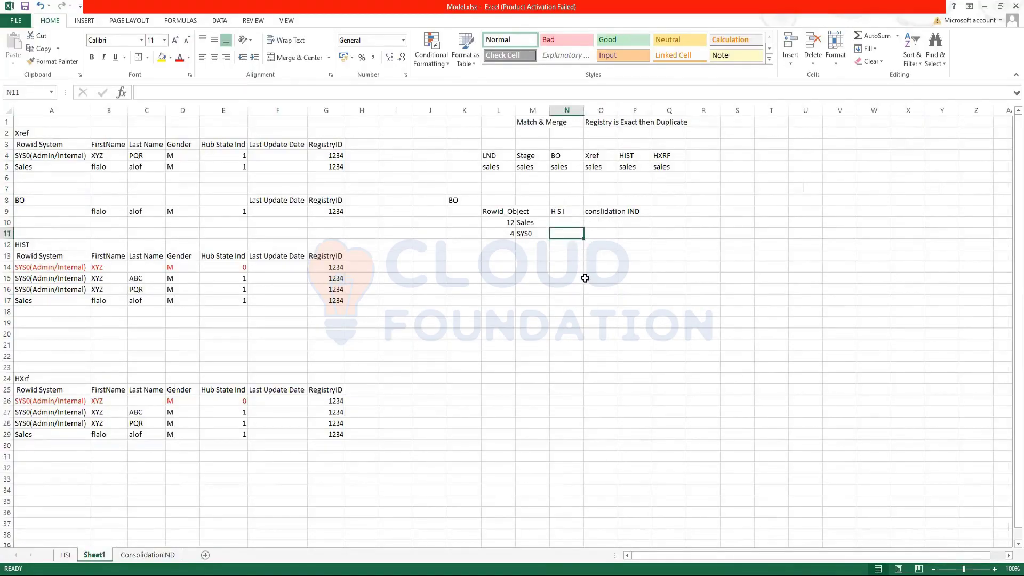
click(568, 221)
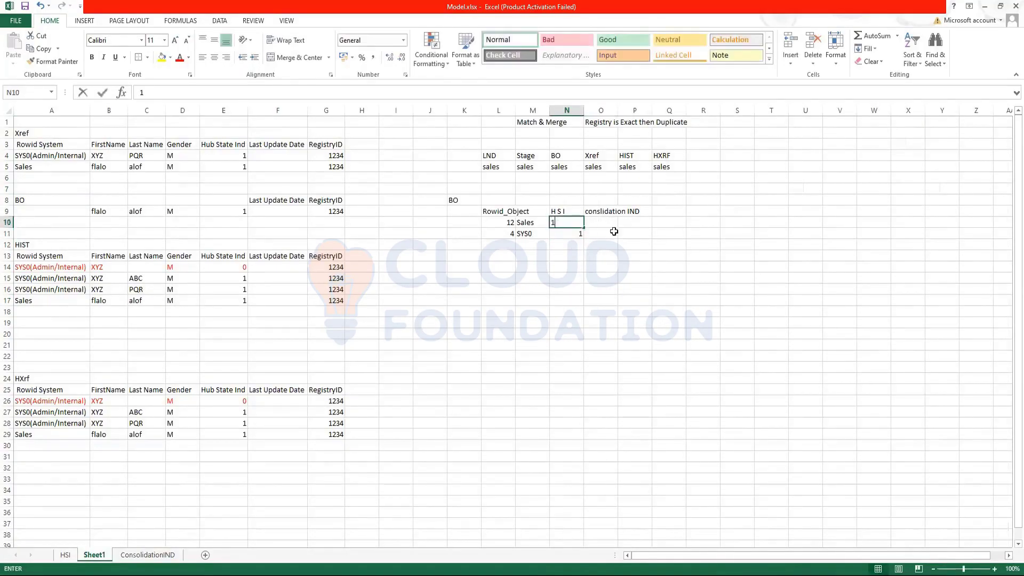
text(1)
click(614, 223)
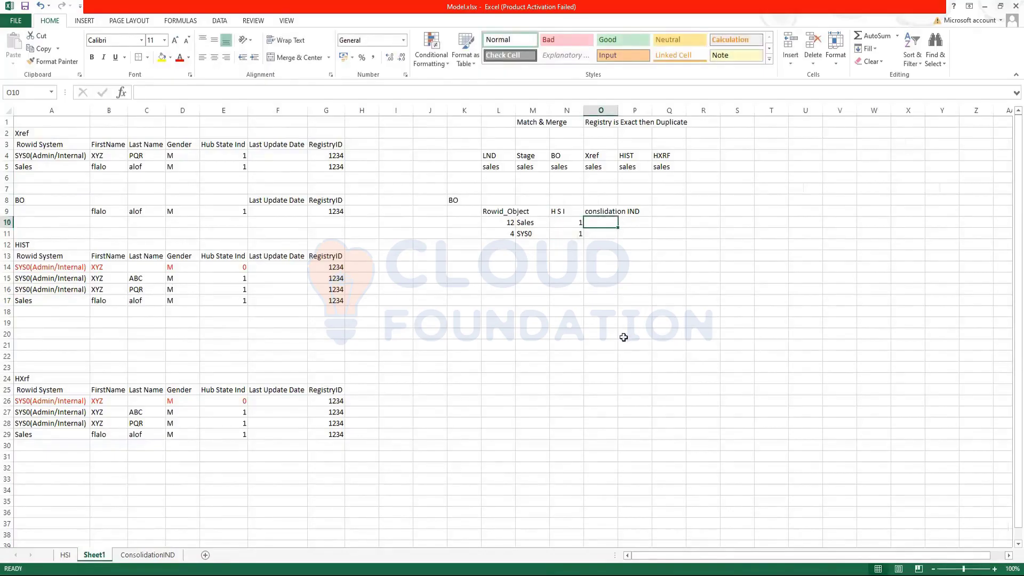
text(4)
click(609, 233)
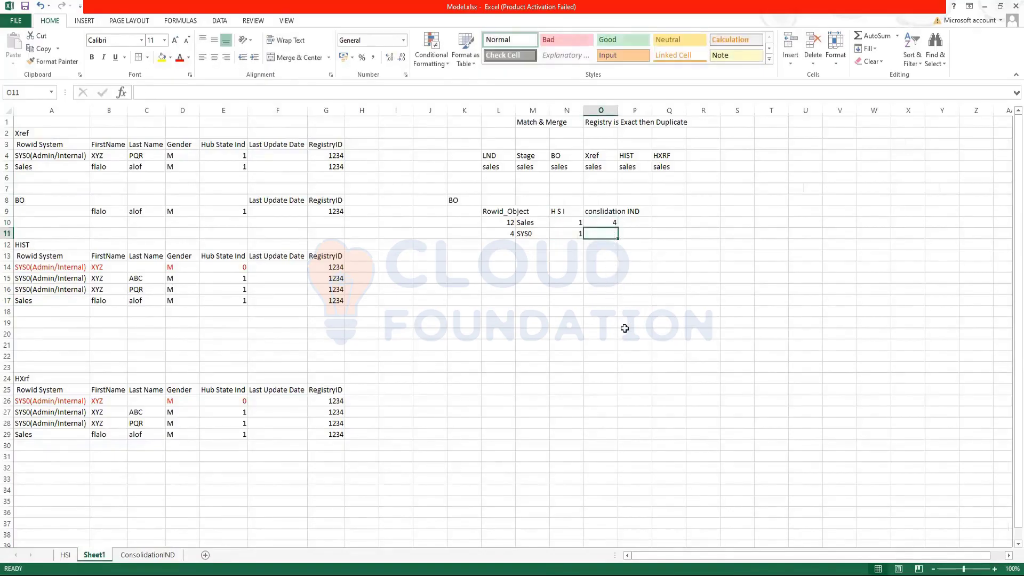
text(4)
click(599, 325)
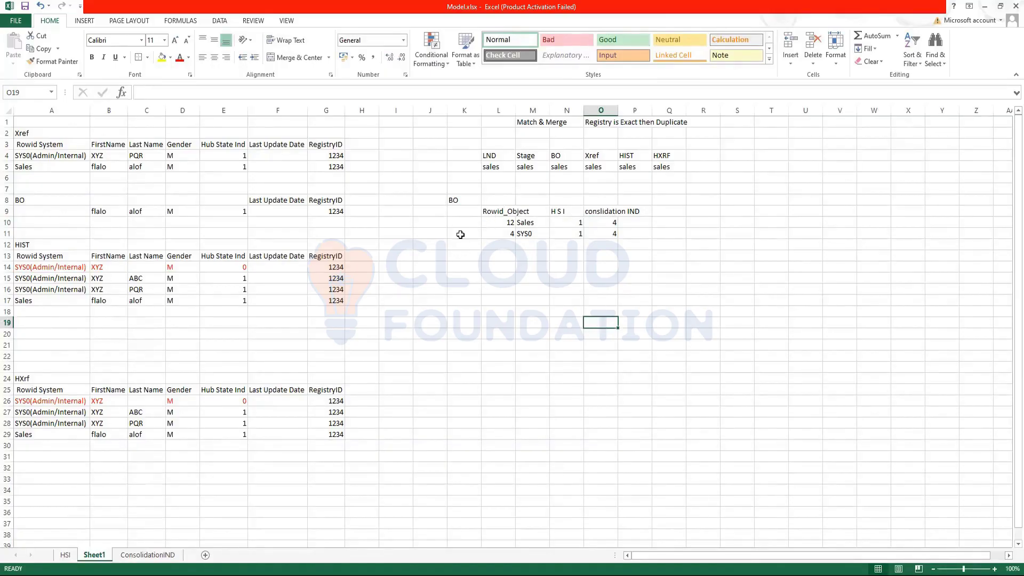
Copy the BO table with its indicators from K8:P11 to K15 and retitle the copy "Xrerf"
drag(454, 200, 621, 233)
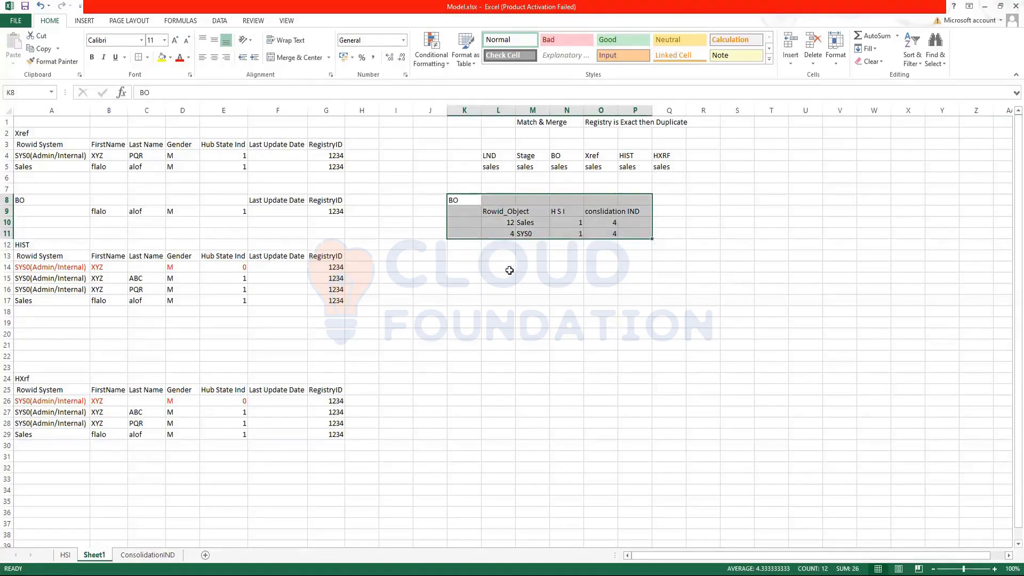
key(ctrl+c)
click(455, 277)
key(ctrl+v)
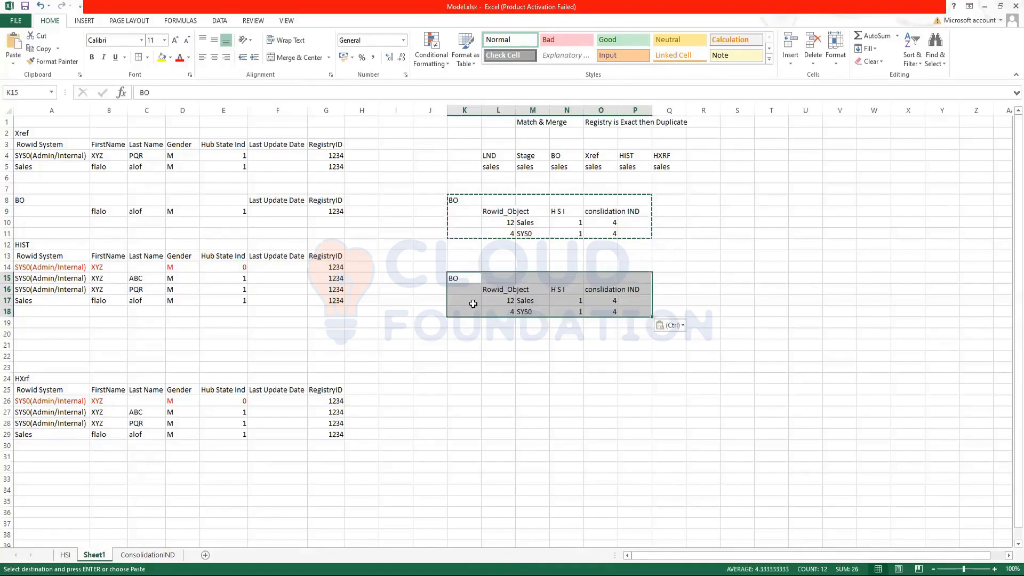
click(477, 300)
click(465, 280)
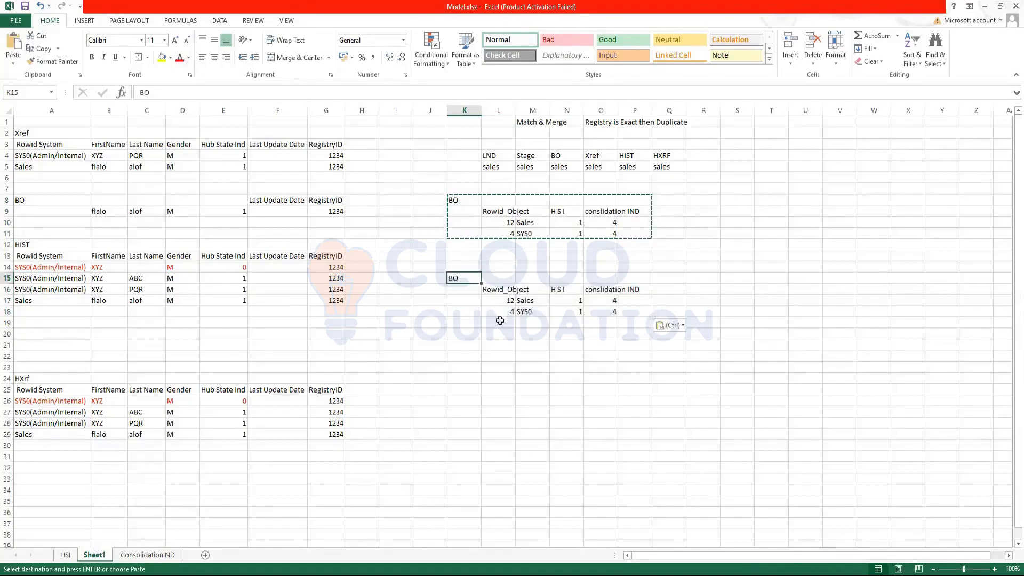
text(Xref)
click(493, 292)
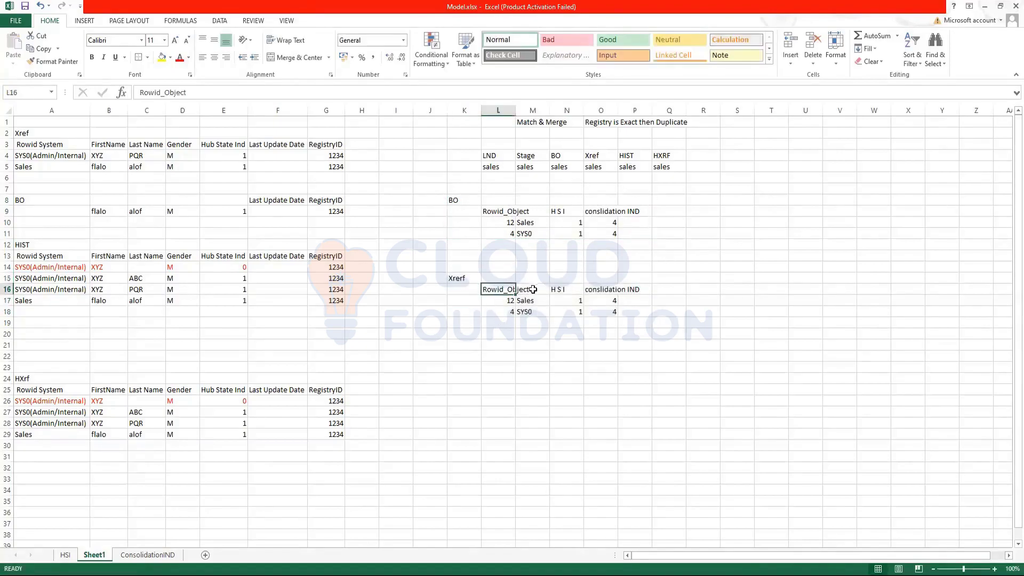
Shift the copied table's columns after Rowid_Object one column over and enter the heading Rowid_Xref in M16
drag(537, 290, 634, 319)
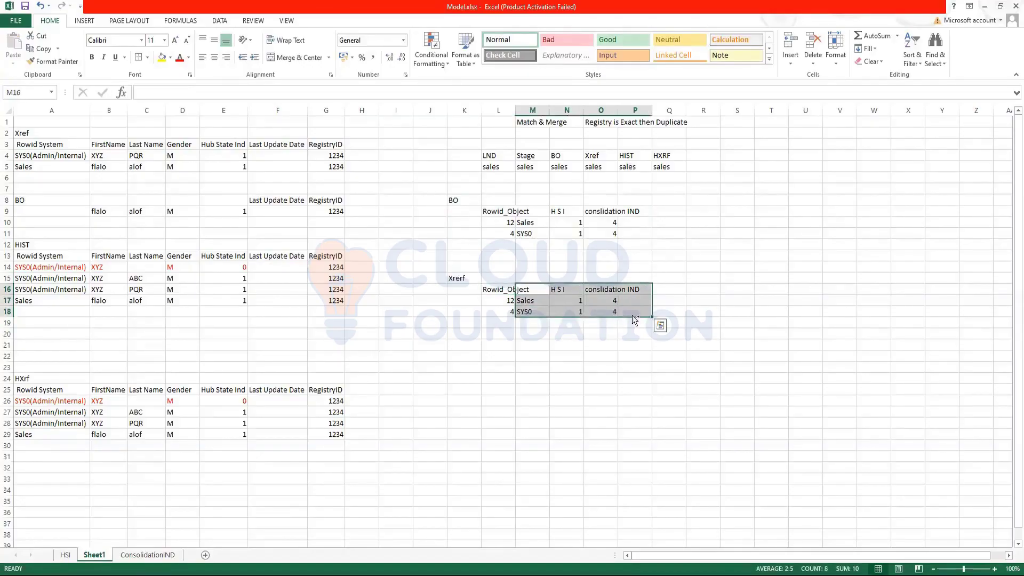
key(ctrl+c)
click(560, 290)
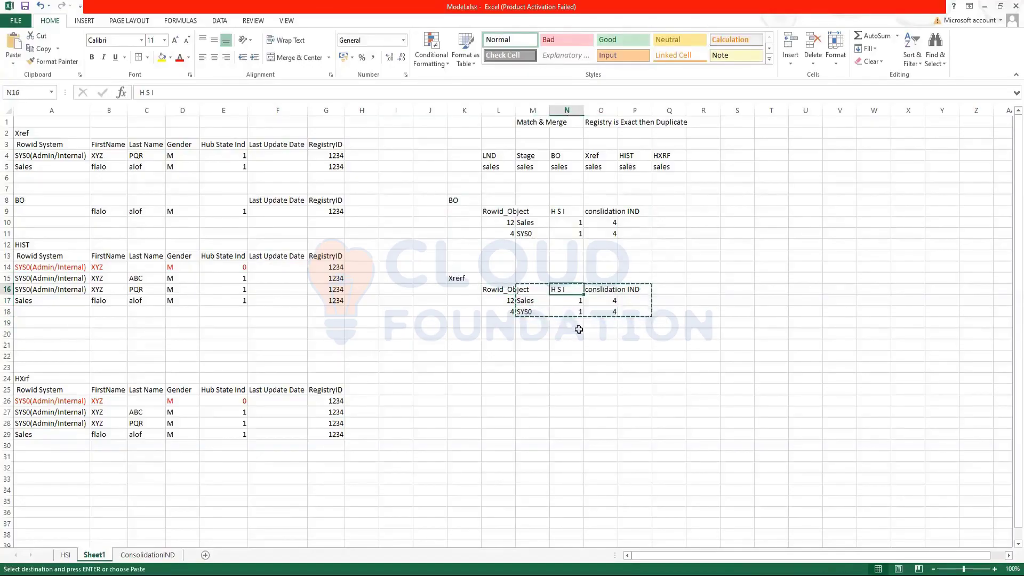
key(ctrl+v)
key(Left)
text(Ro)
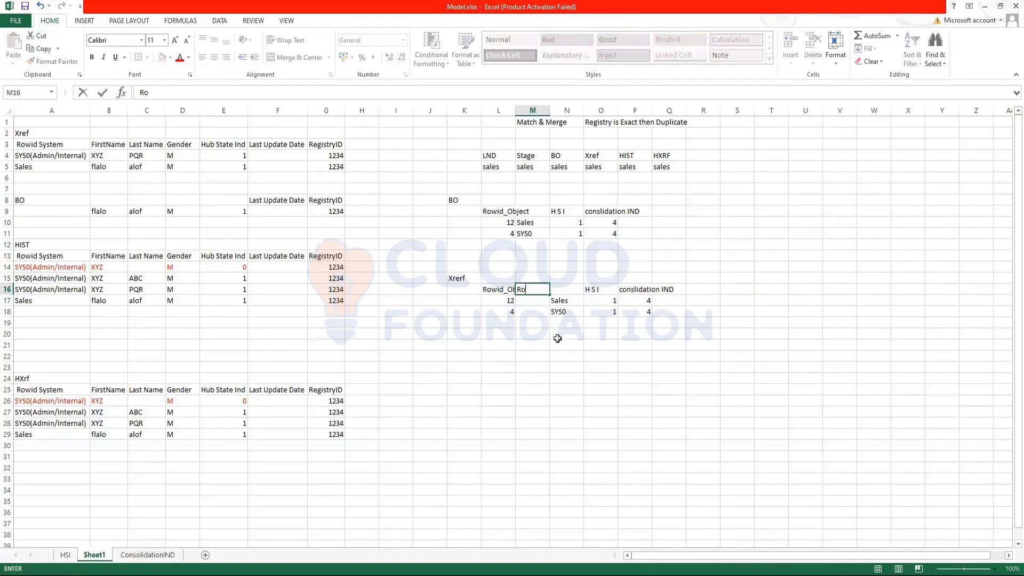
text(wid_Xref)
click(539, 313)
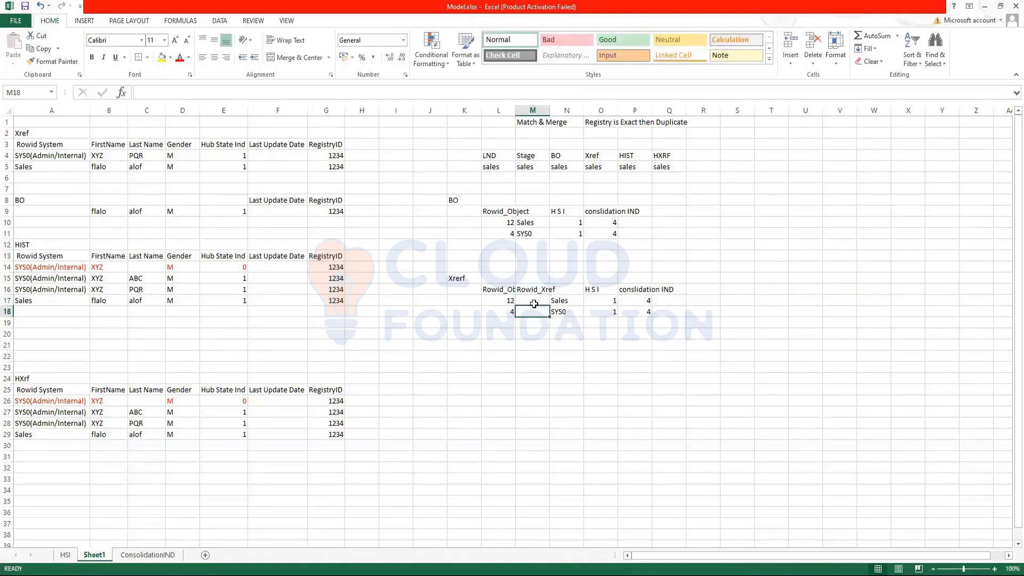
Enter Rowid_Xref 12 for Sales and 4 for SYS0, and widen column L to fit the Rowid_Object heading
click(534, 302)
text(12)
key(Return)
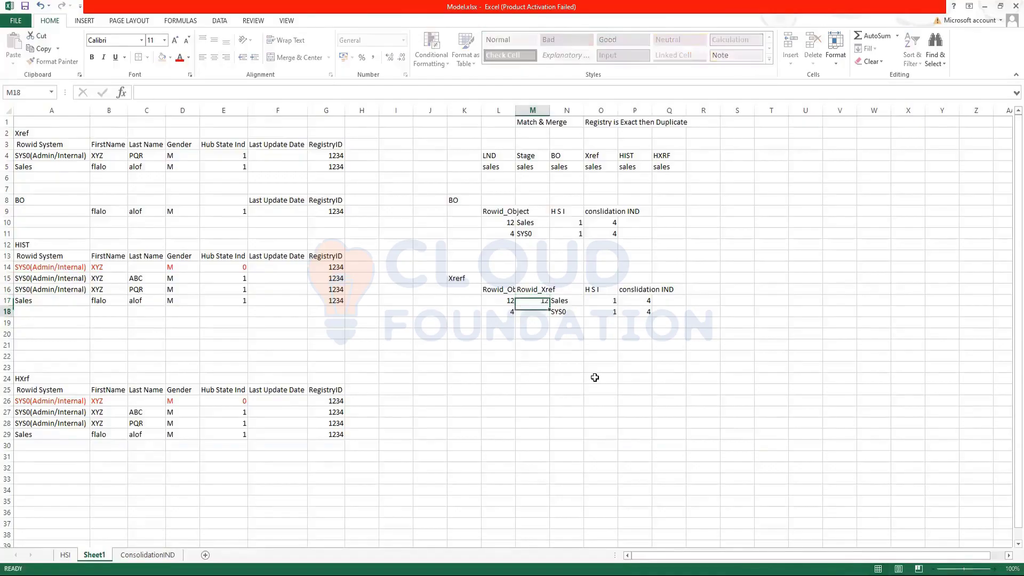
text(47)
key(BackSpace)
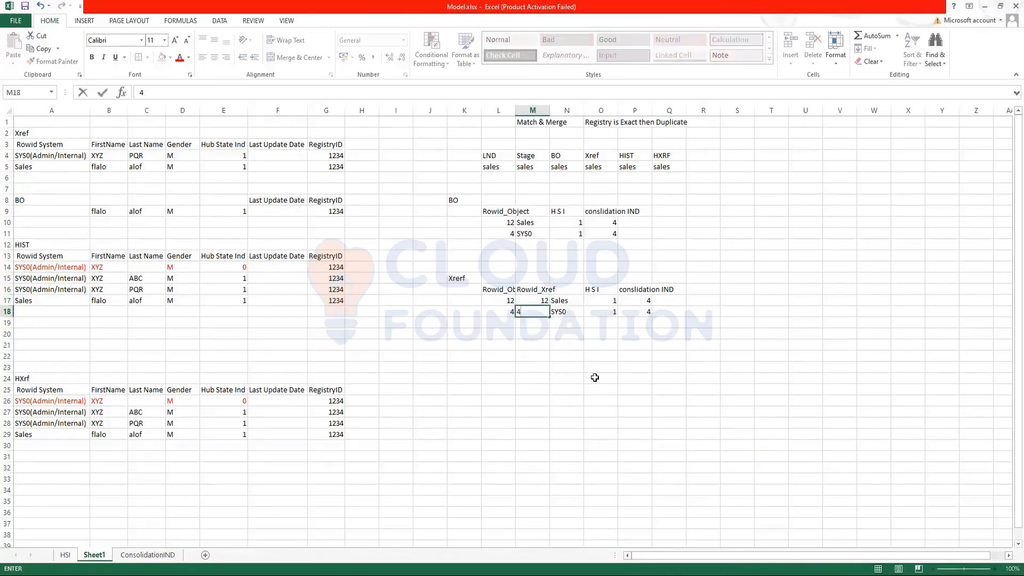
click(600, 375)
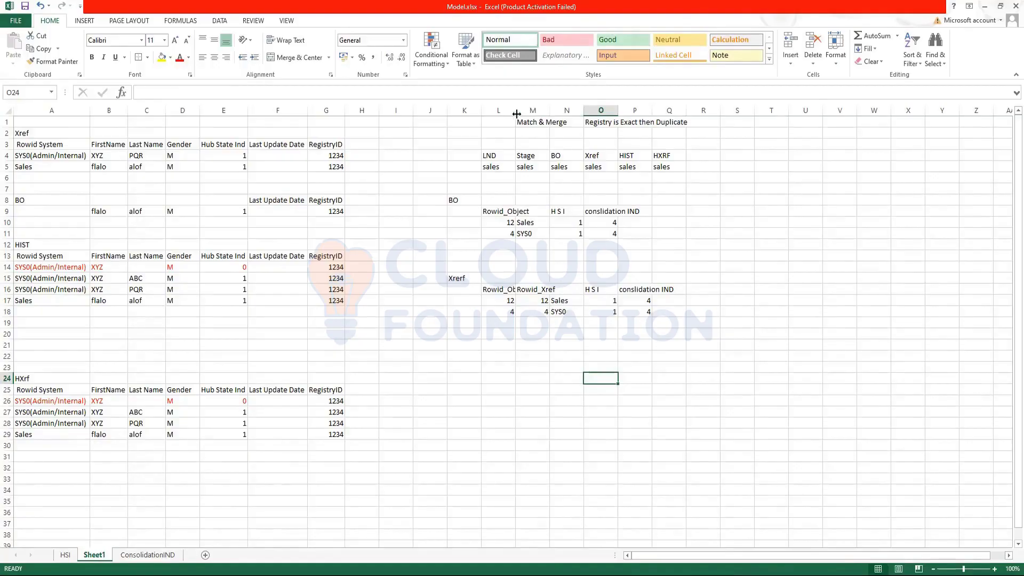
drag(517, 114, 533, 113)
Compare the new BO and Xref indicator tables with the original Xref and BO records and the LND-to-HXRF sales flow
drag(458, 200, 692, 331)
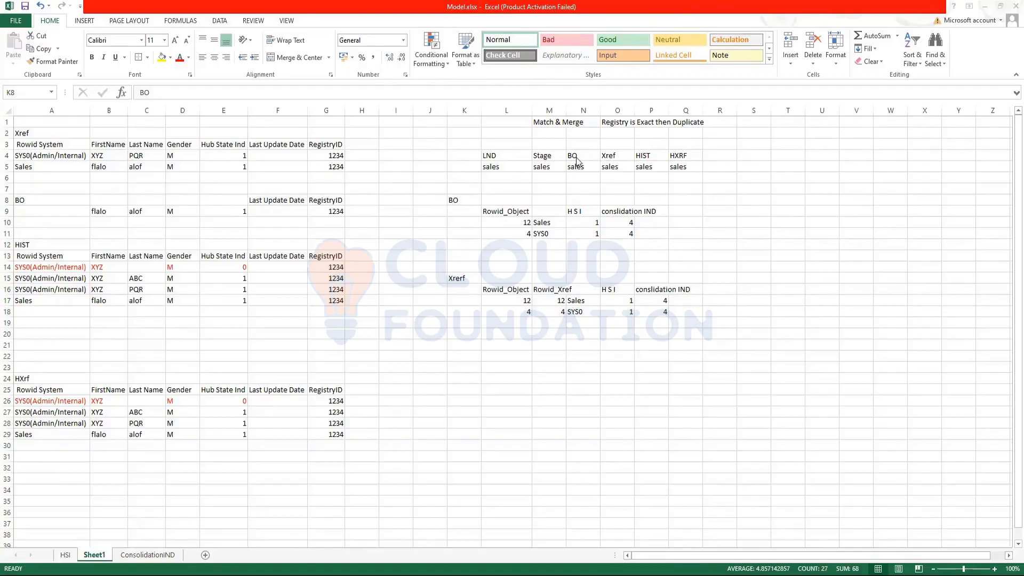
drag(577, 160, 619, 170)
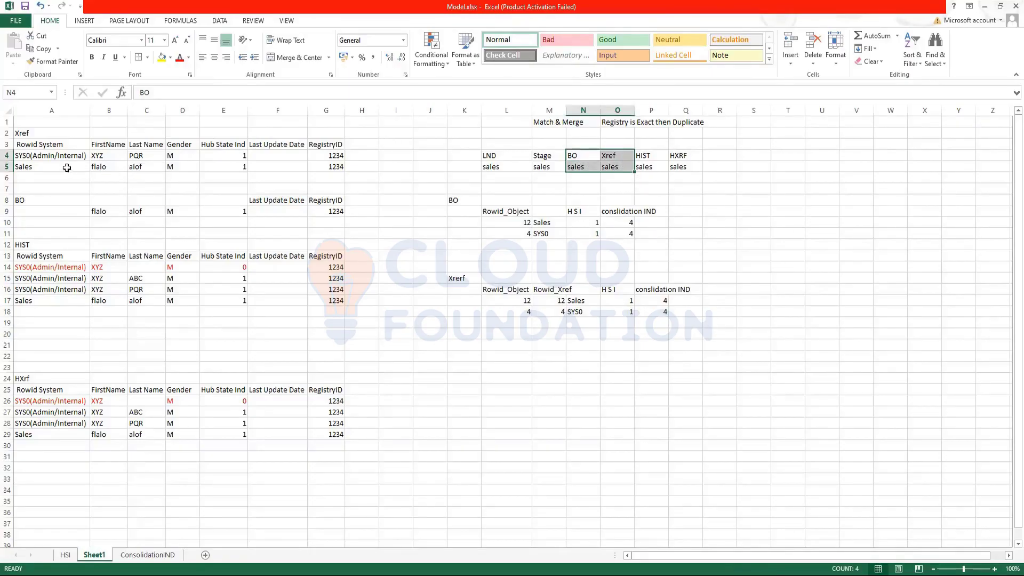
drag(22, 134, 336, 213)
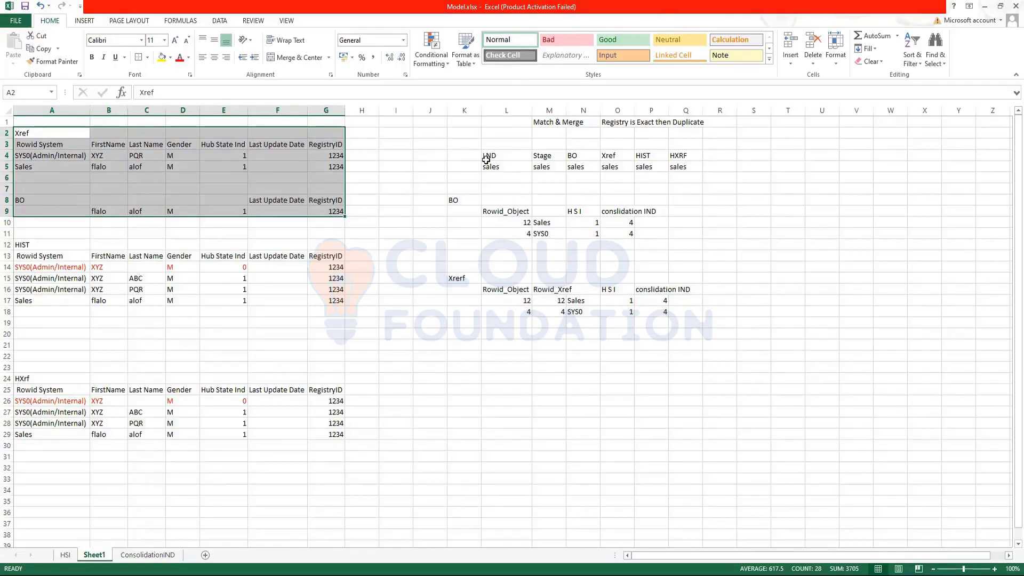
drag(489, 159, 699, 173)
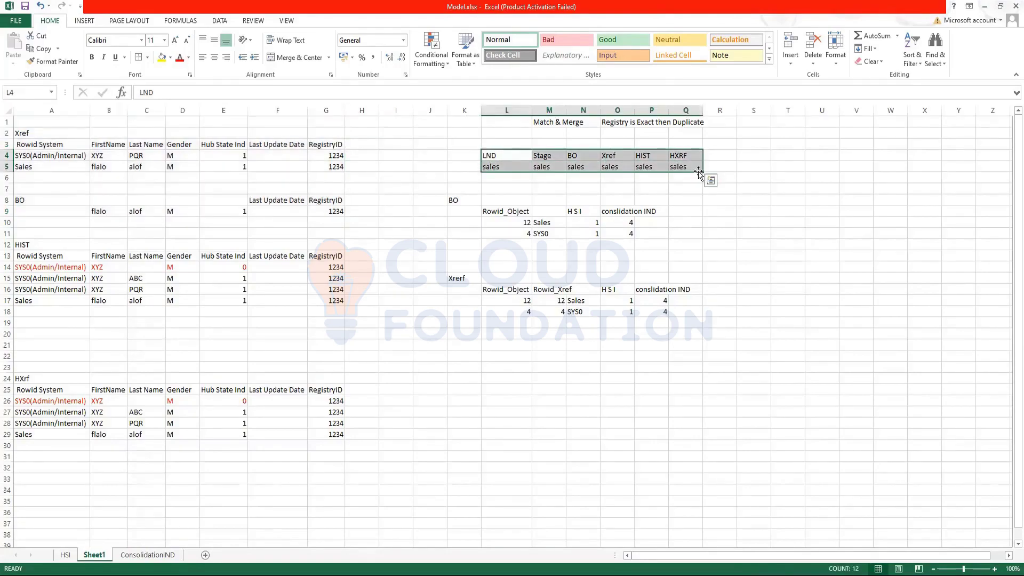
Compare the sales flow and BO consolidation indicators with the SYS0 records in the Xref, HIST and BO tables
click(707, 212)
drag(497, 153, 697, 166)
click(505, 357)
click(448, 314)
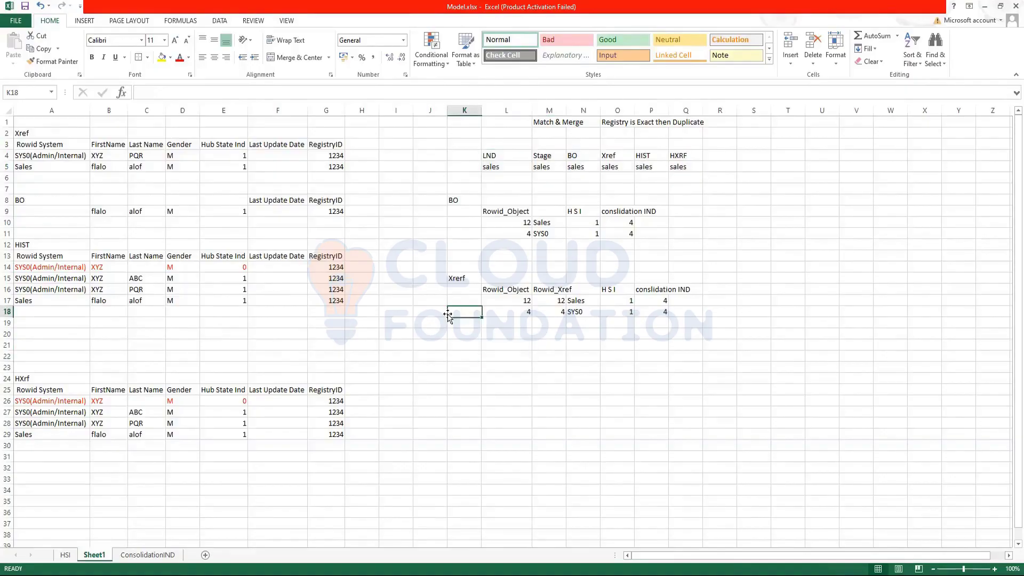
click(414, 254)
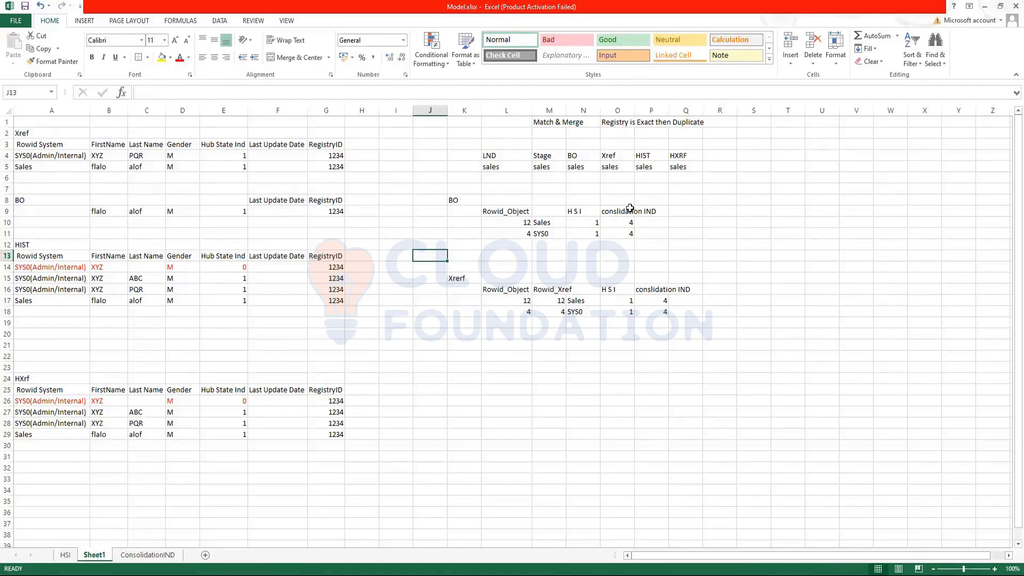
drag(631, 209, 625, 242)
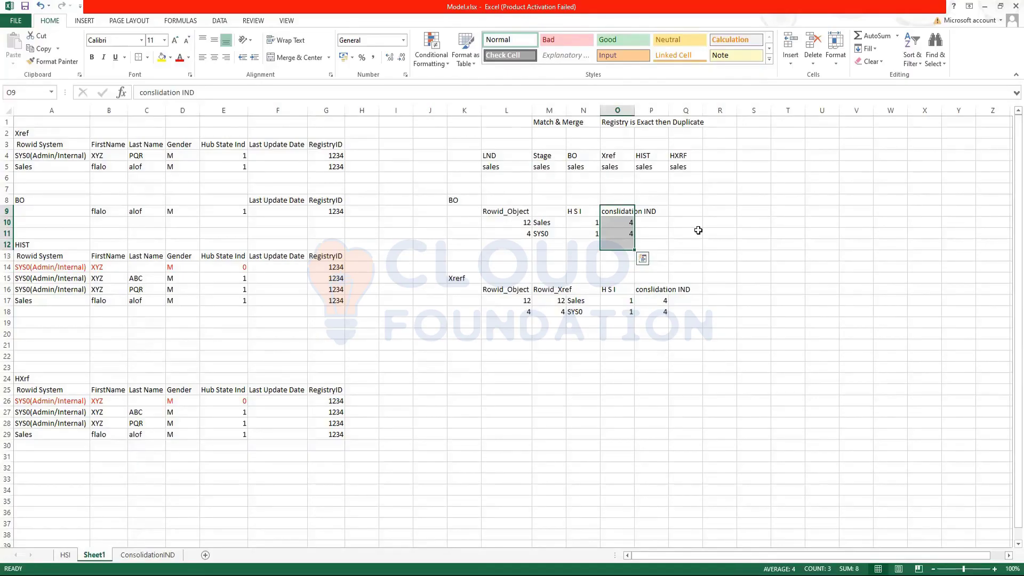
click(697, 231)
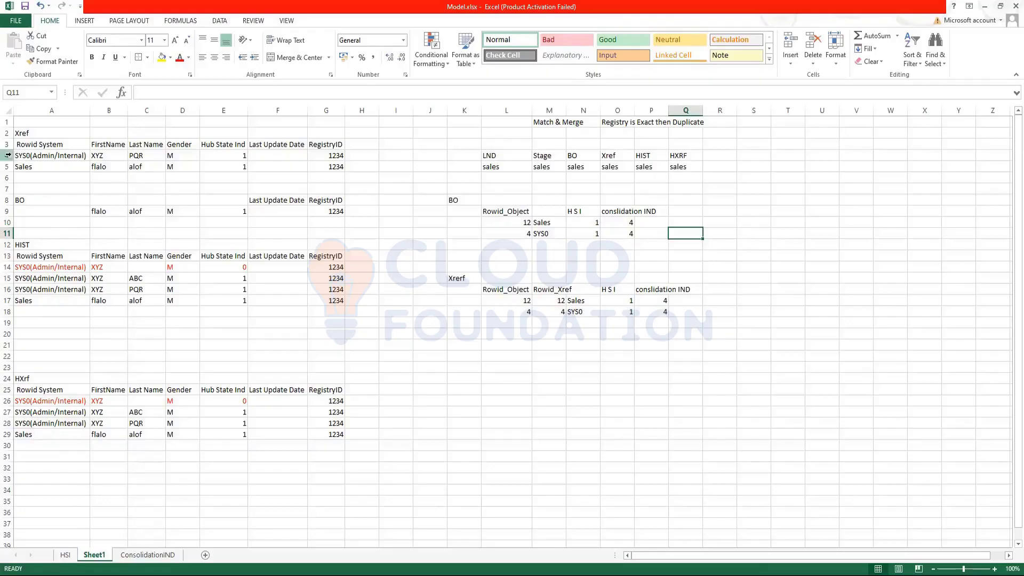
drag(19, 155, 340, 156)
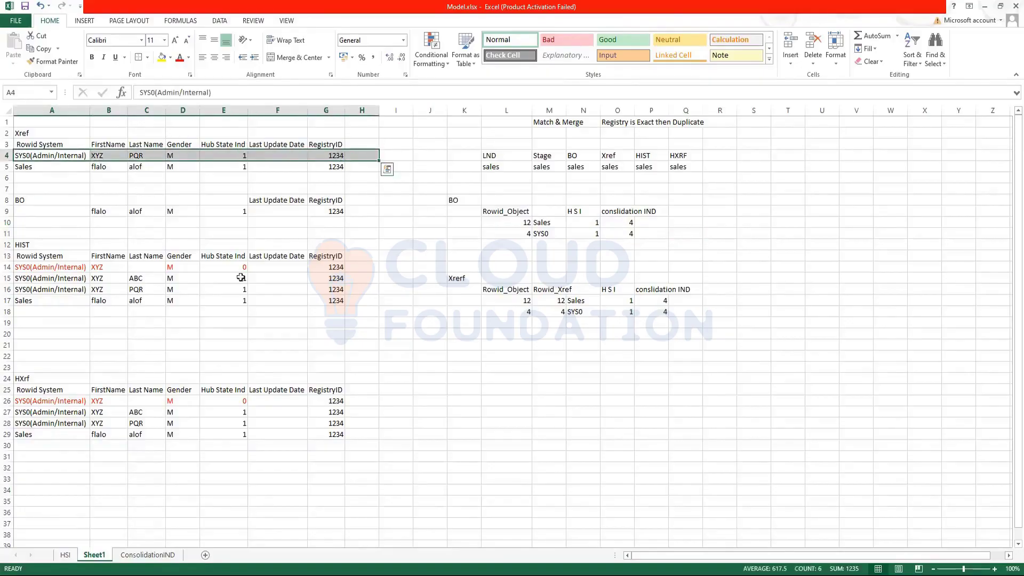
click(62, 269)
drag(63, 269, 326, 288)
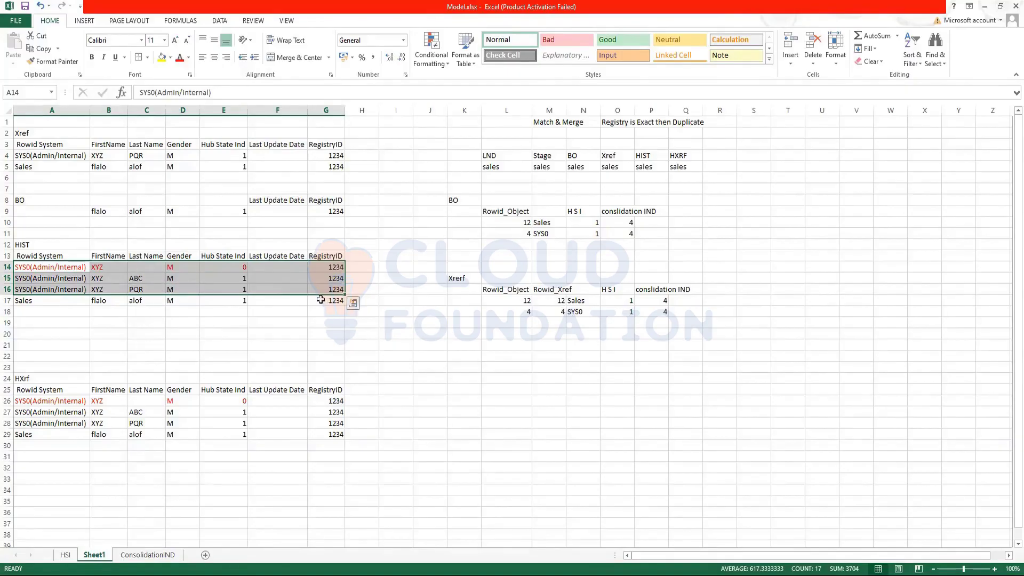
click(404, 414)
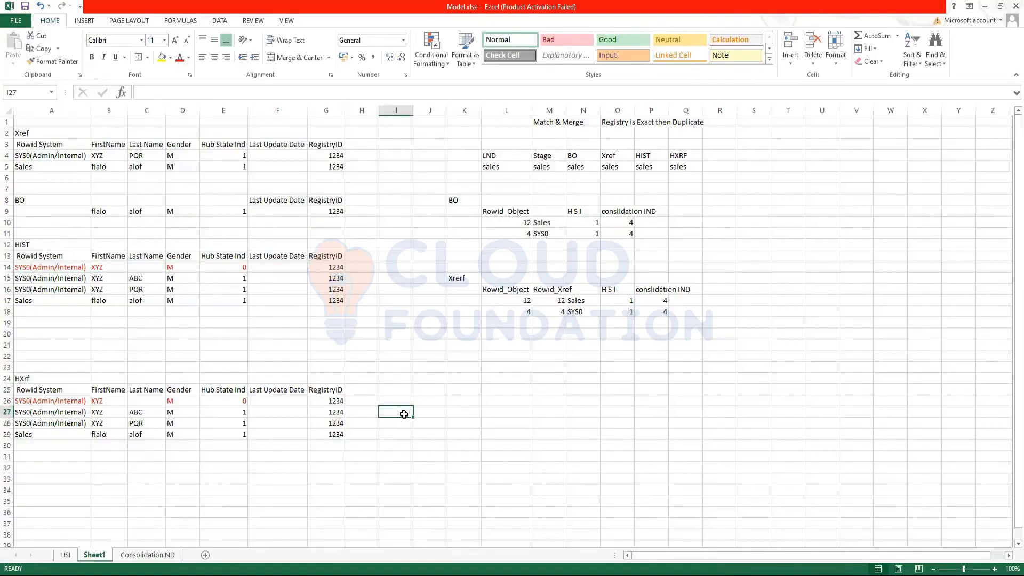
click(520, 235)
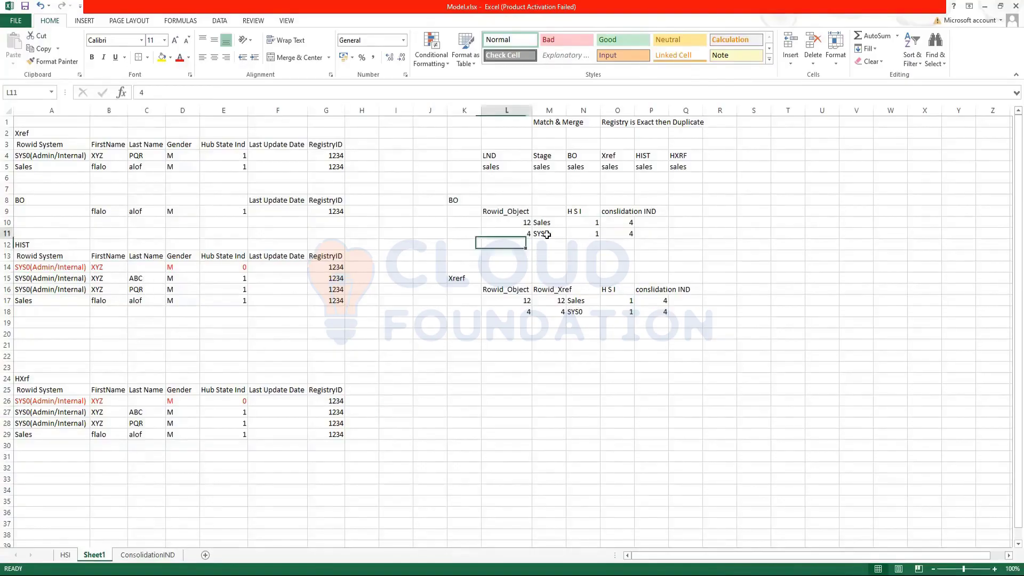
drag(546, 235, 651, 233)
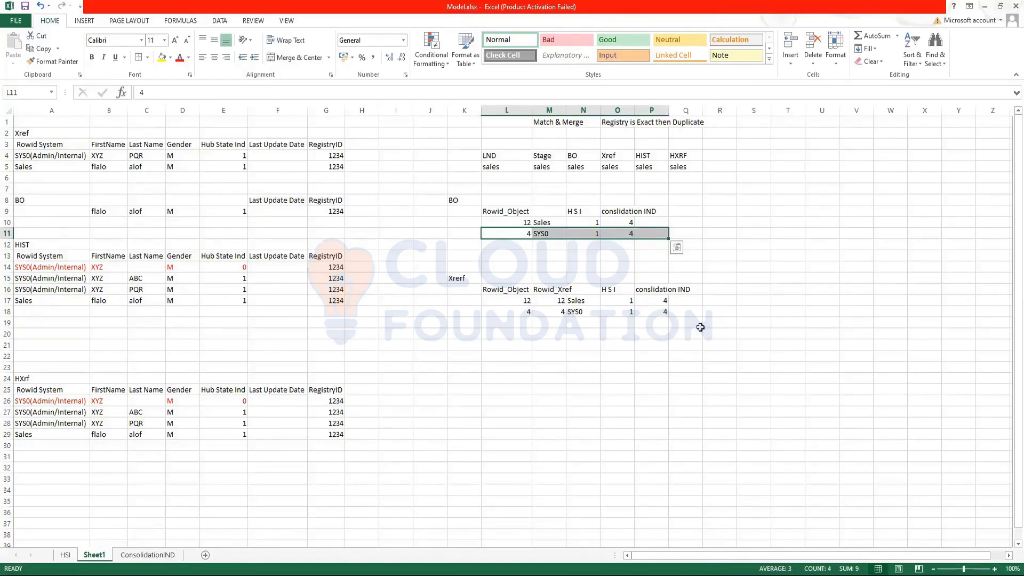
Enter a note beside the BO indicator table with Uniq in S10, NO in T10 and 2 in U10
click(767, 221)
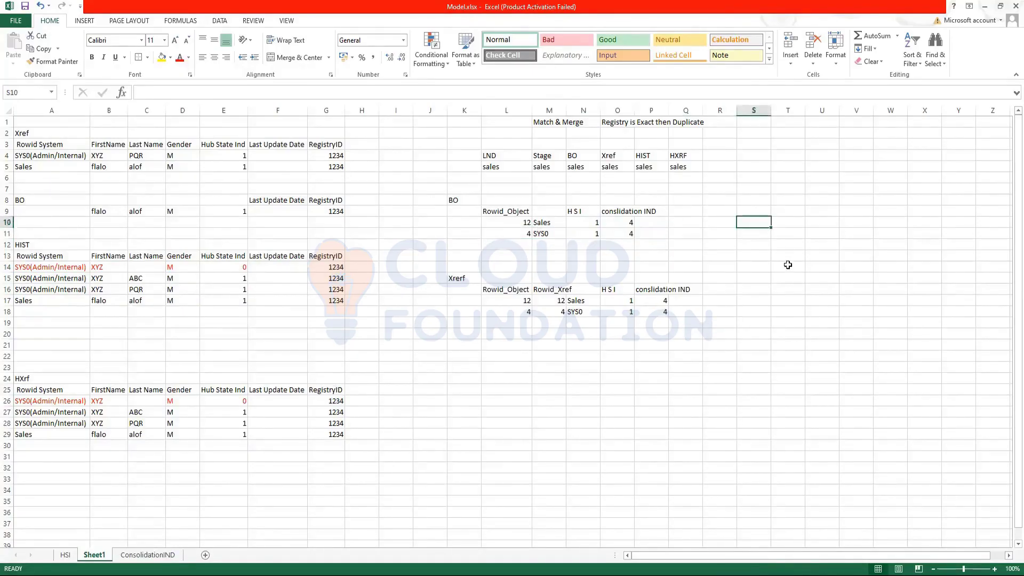
text(Uniq)
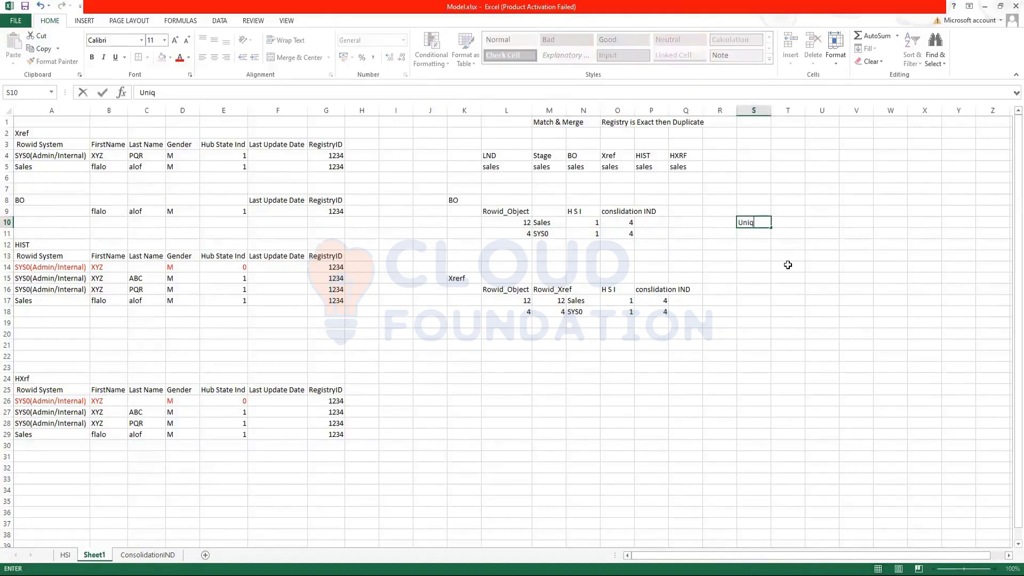
key(Tab)
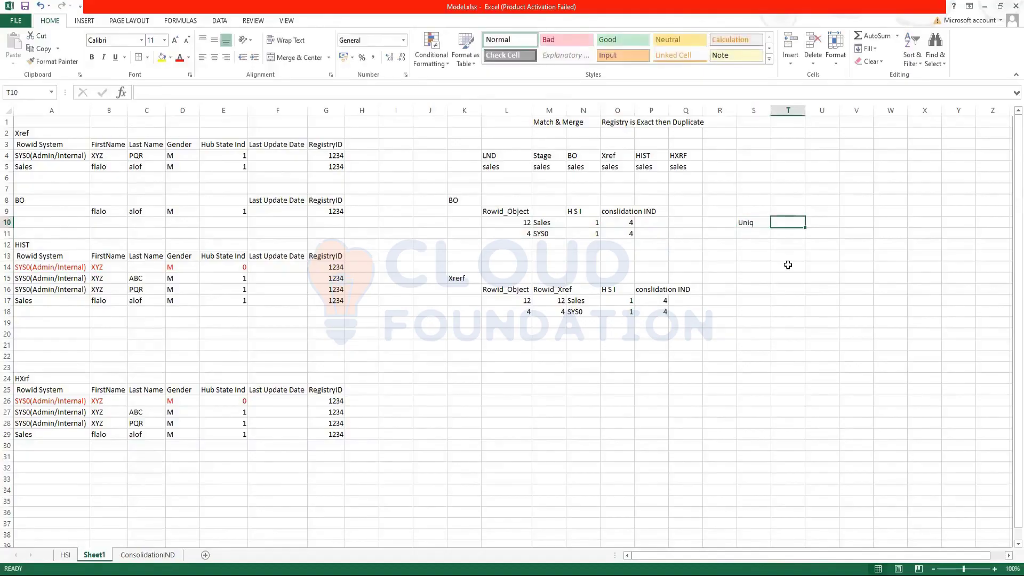
text(NO)
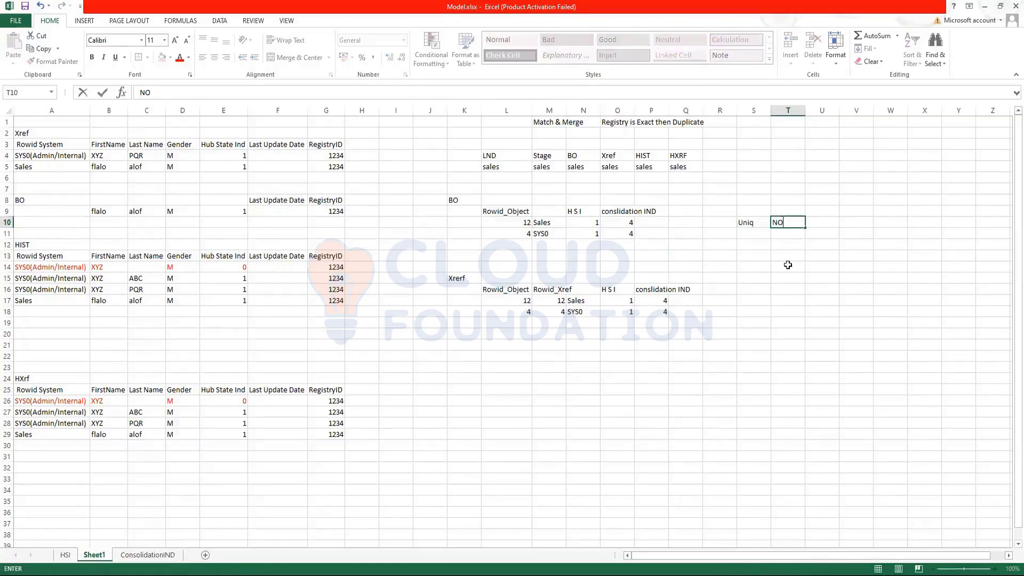
key(Tab)
text(2)
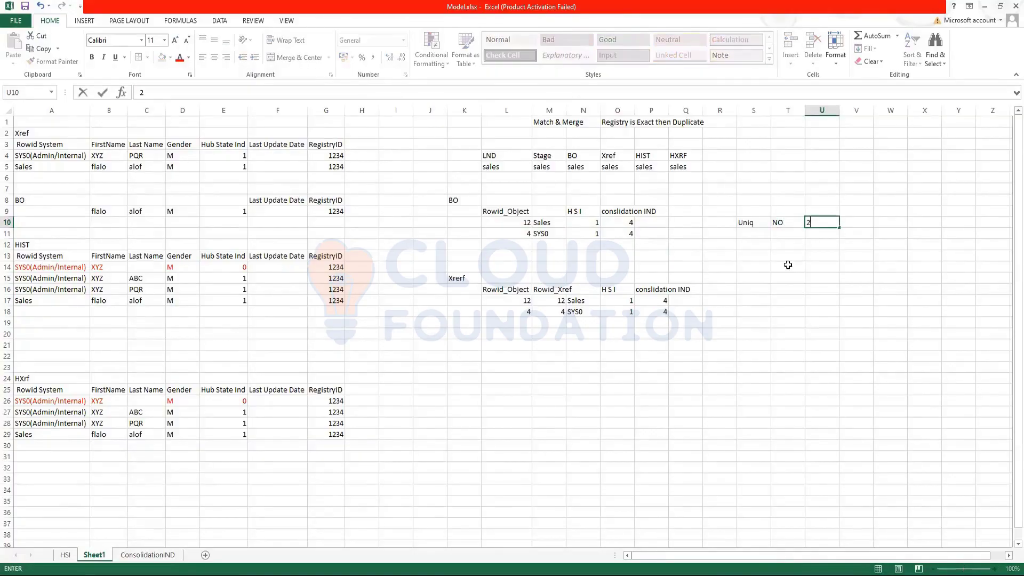
click(798, 265)
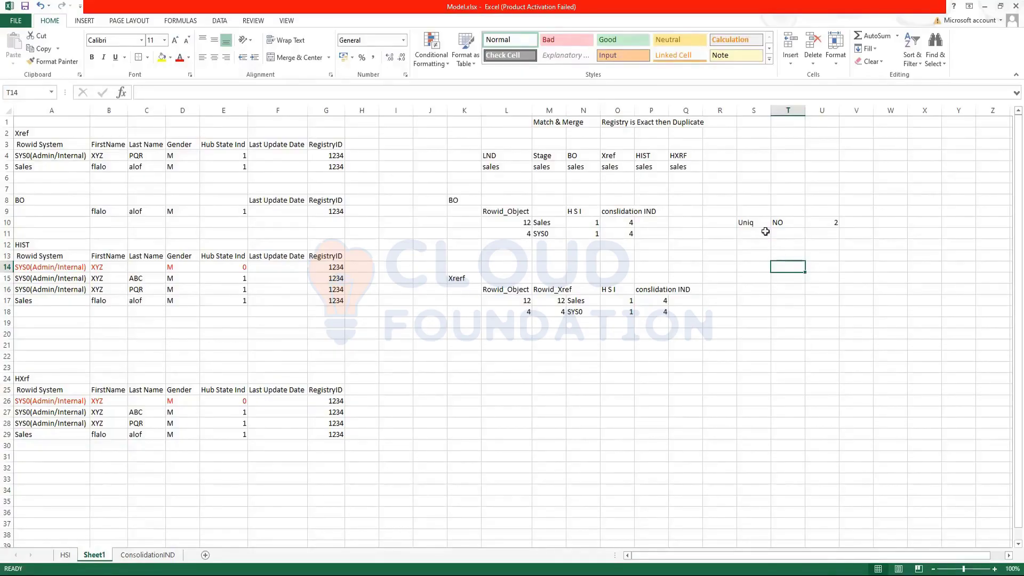
Try the entry uniq in S9, discard it, and clear Uniq from S10
click(827, 215)
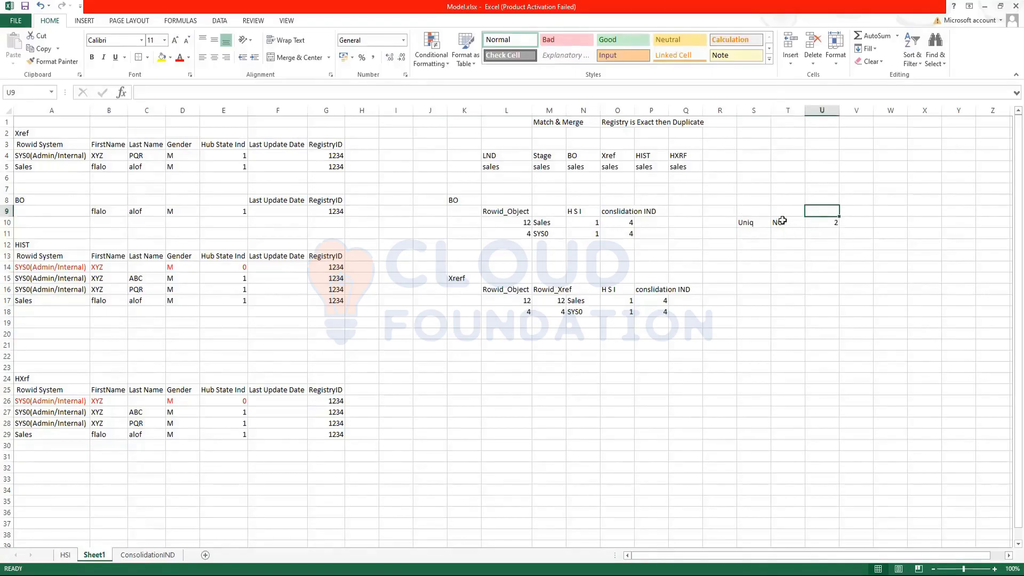
drag(780, 221, 784, 232)
click(795, 317)
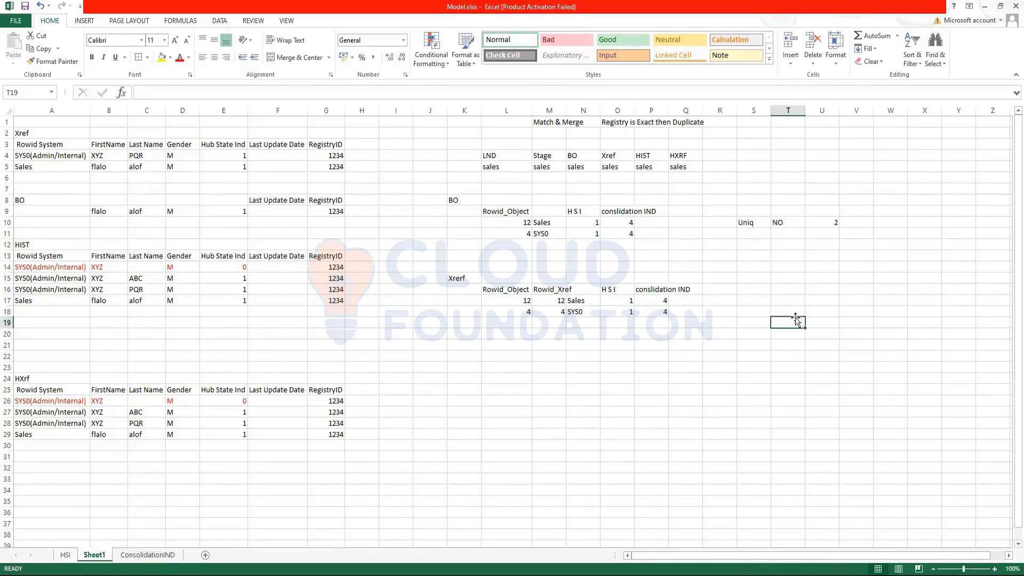
click(784, 222)
click(756, 210)
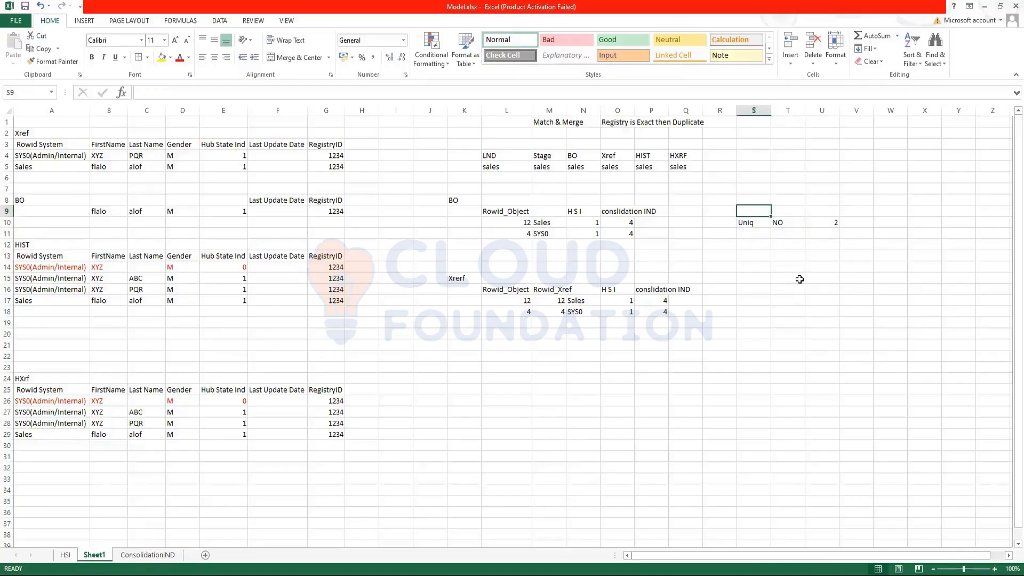
text(uniq)
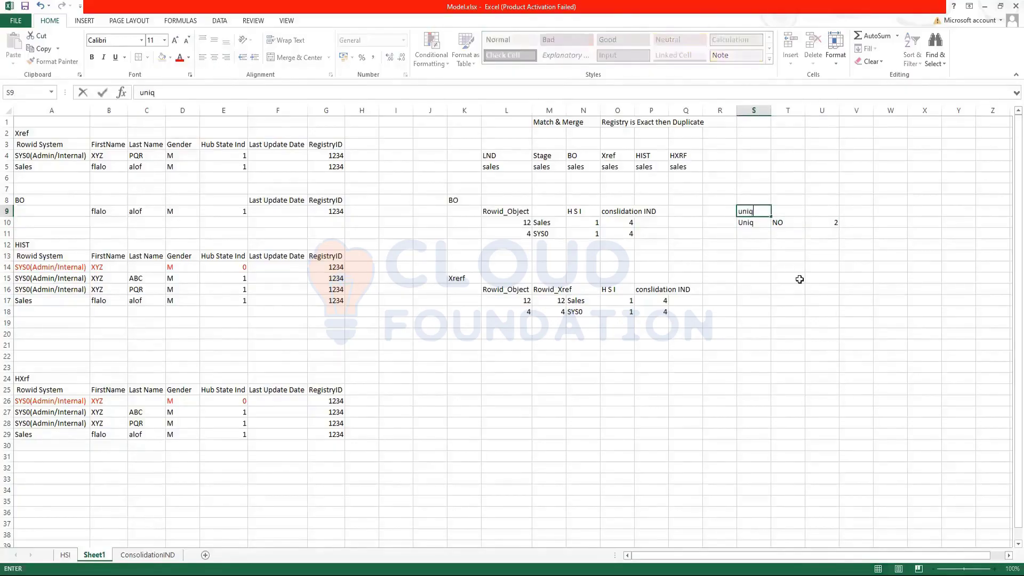
key(BackSpace)
key(BackSpace)
key(BackSpace)
key(BackSpace)
click(743, 224)
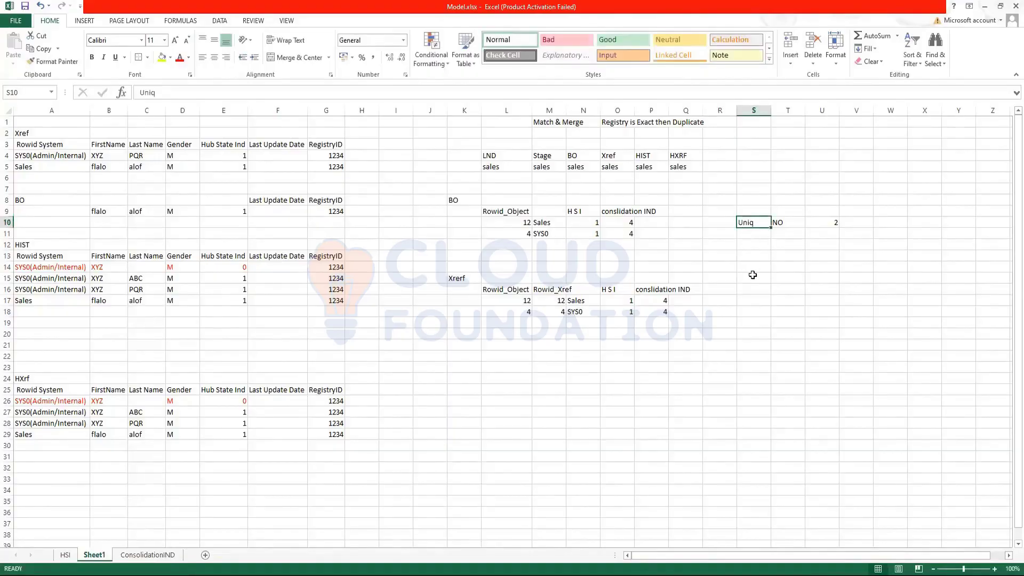
key(Delete)
Switch to the Informatica MDM Hub Console to review the BO Party Match/Merge Setup properties, and return to the Excel workbook
key(alt+Tab)
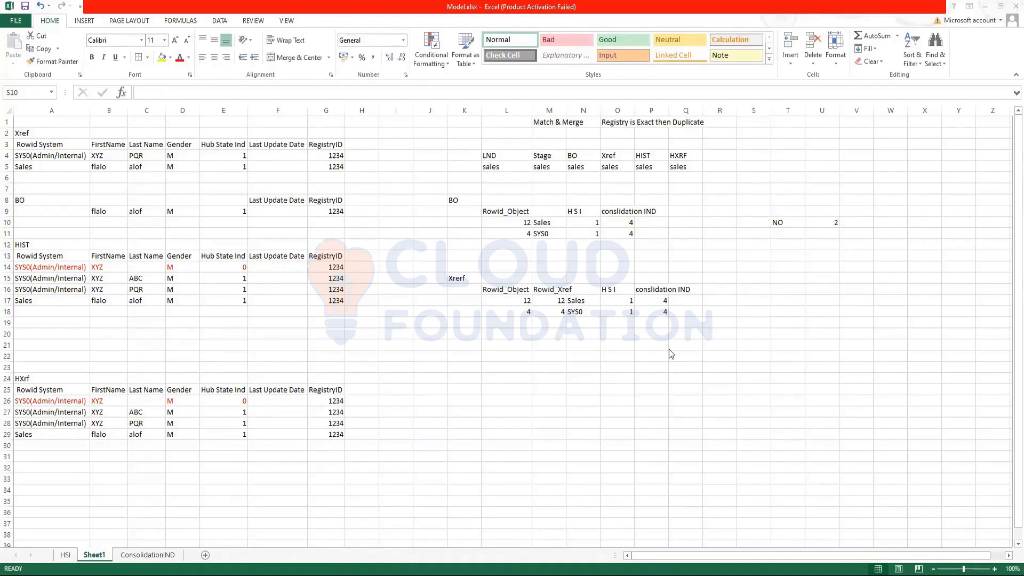
key(alt+Tab)
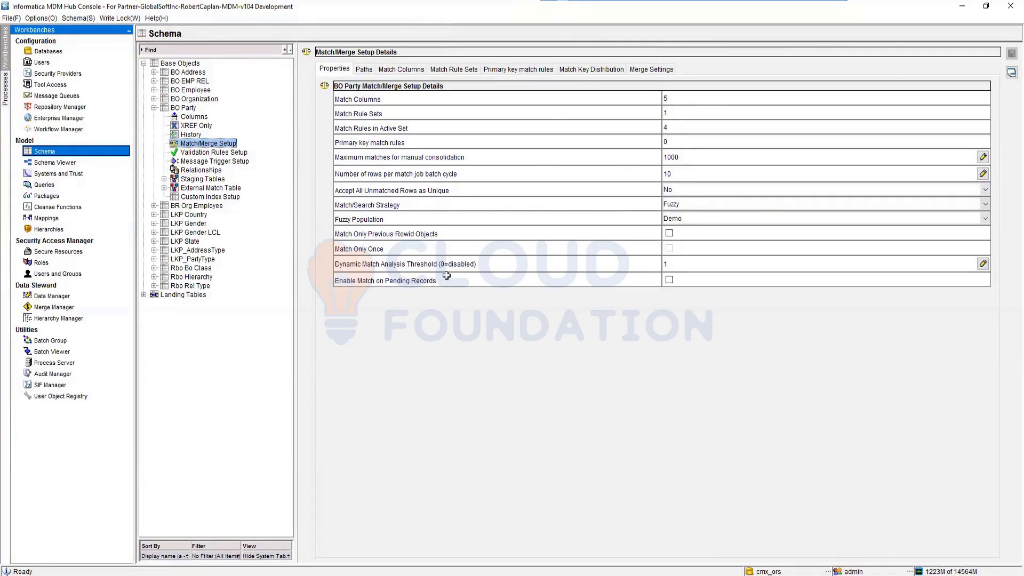
key(alt+Tab)
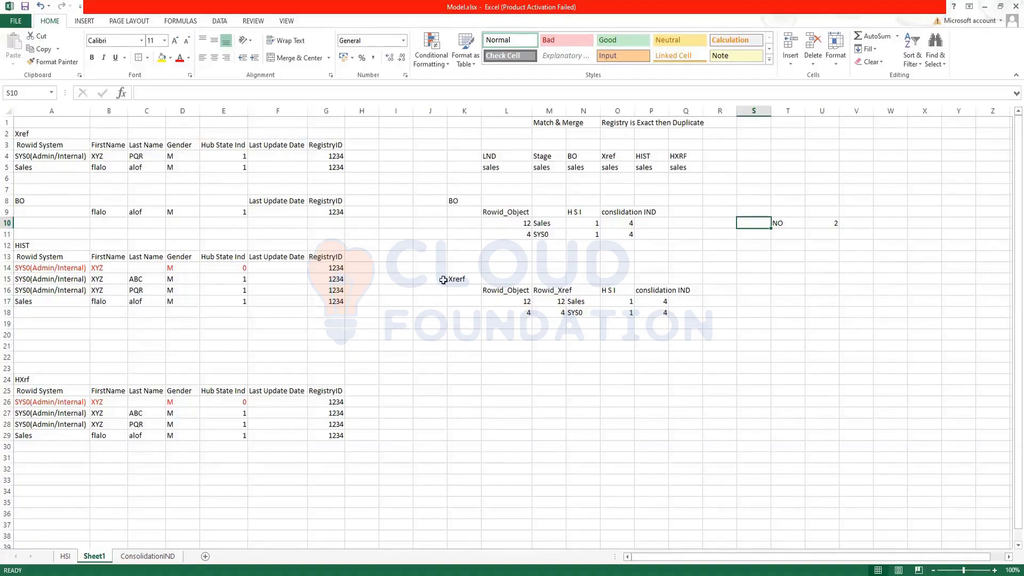
Clear the rest of the note from cells S9:U10
drag(753, 212, 836, 222)
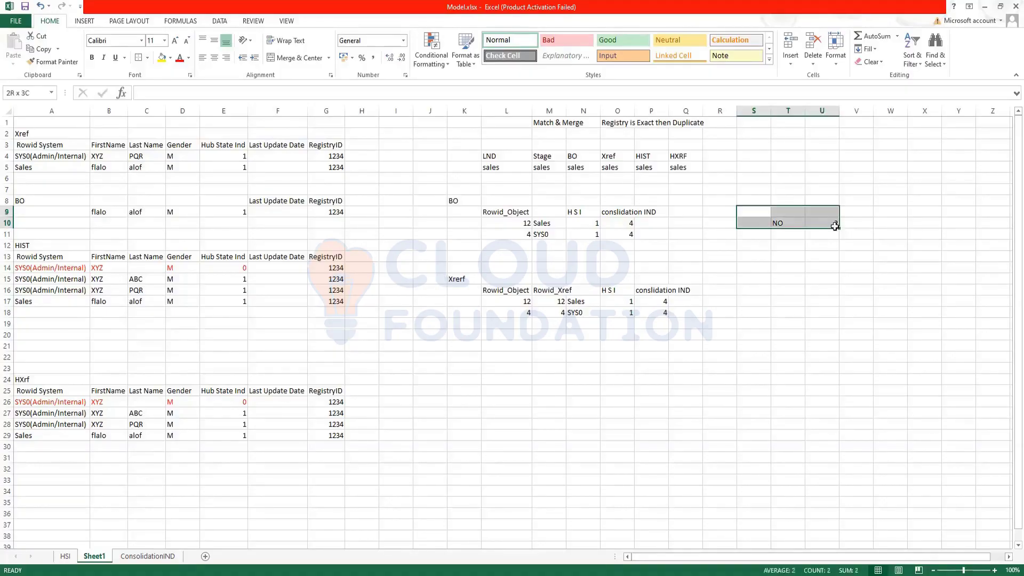
key(Delete)
click(662, 361)
Enter 4 in P24 and list A, B, C and D down cells Q25:Q28
click(661, 379)
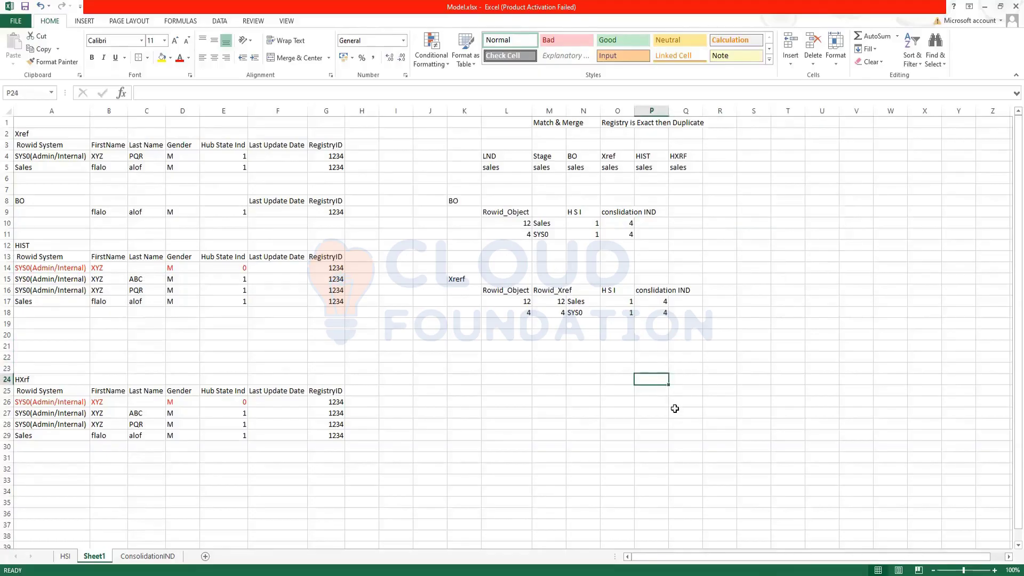
text(4)
key(Return)
key(Right)
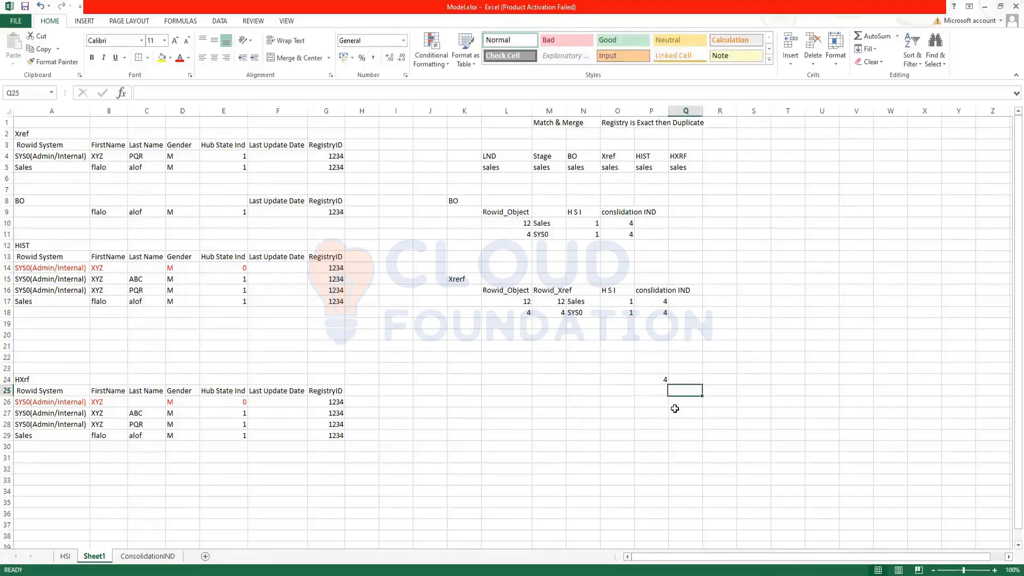
text(A)
key(Return)
text(B)
key(Down)
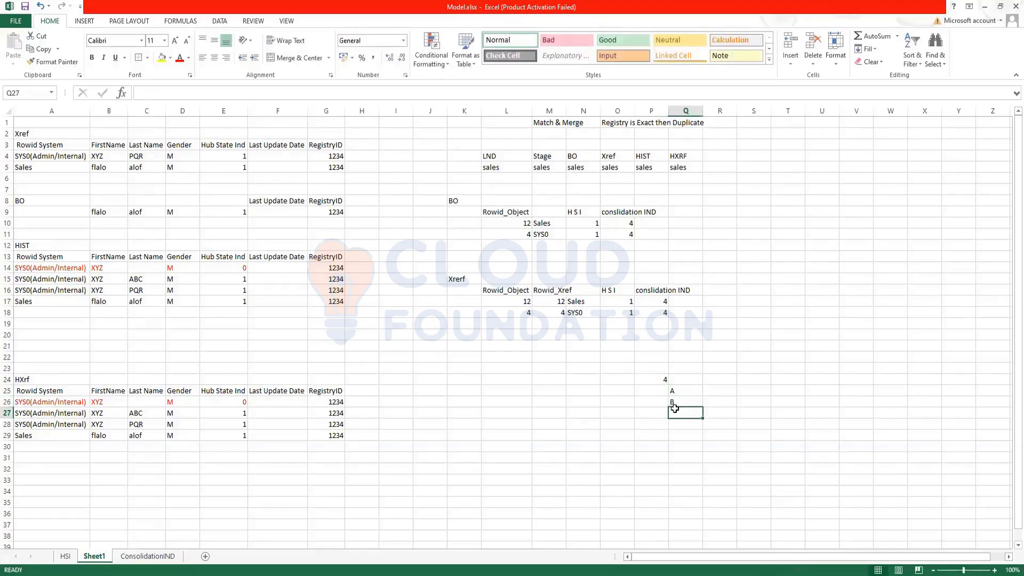
text(C)
key(shift+Down)
key(Down)
text(D)
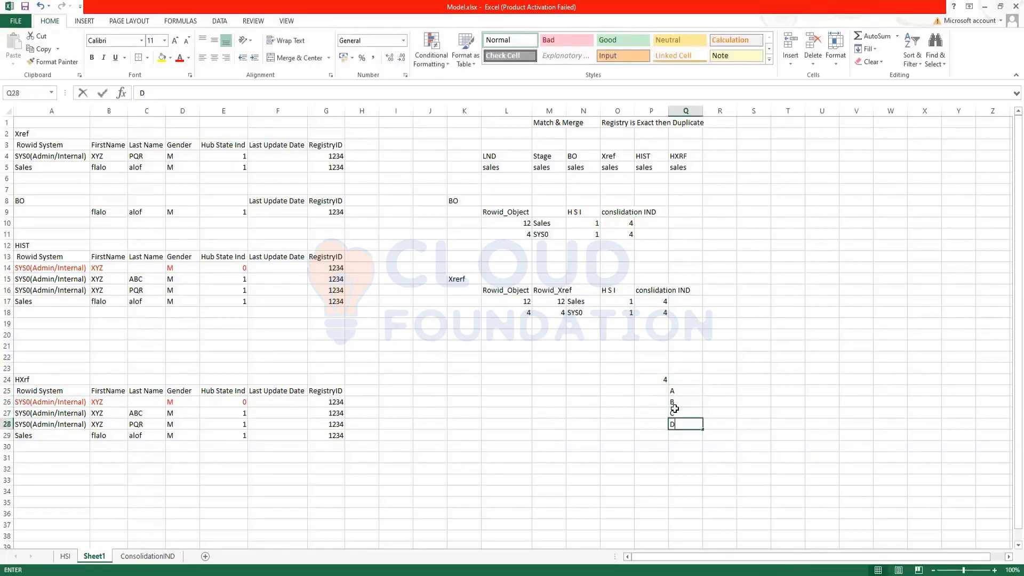
key(Up)
key(Up)
key(Up)
key(Down)
key(Down)
key(Down)
Enter the heading Product in R22 above the A to D list
click(713, 356)
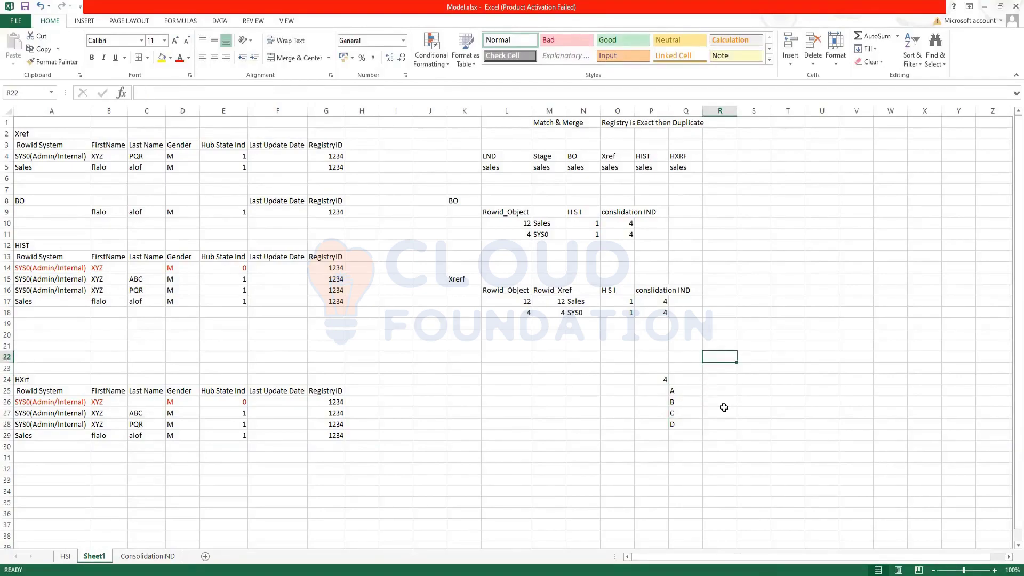
text(Pro)
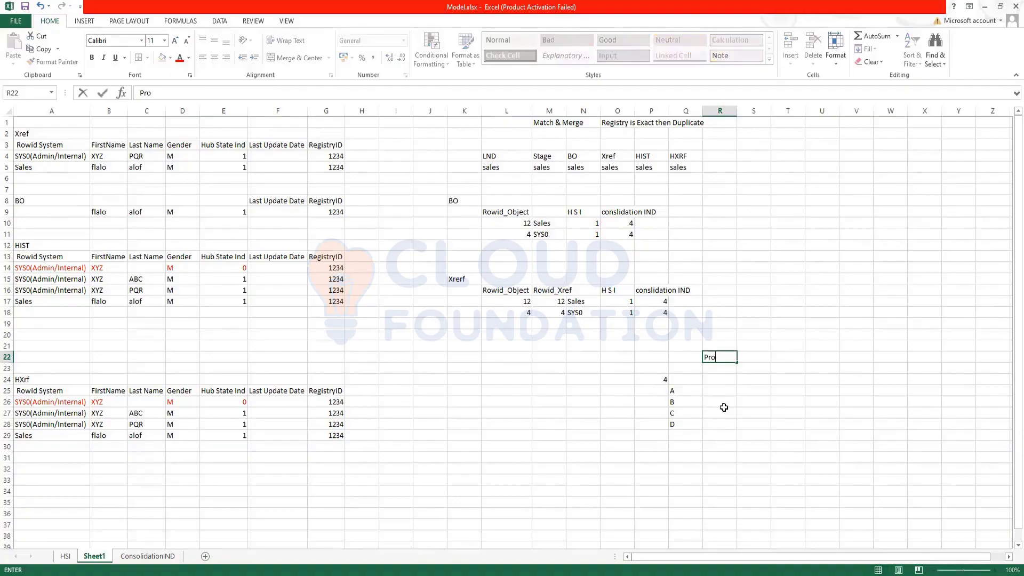
text(duct)
key(Return)
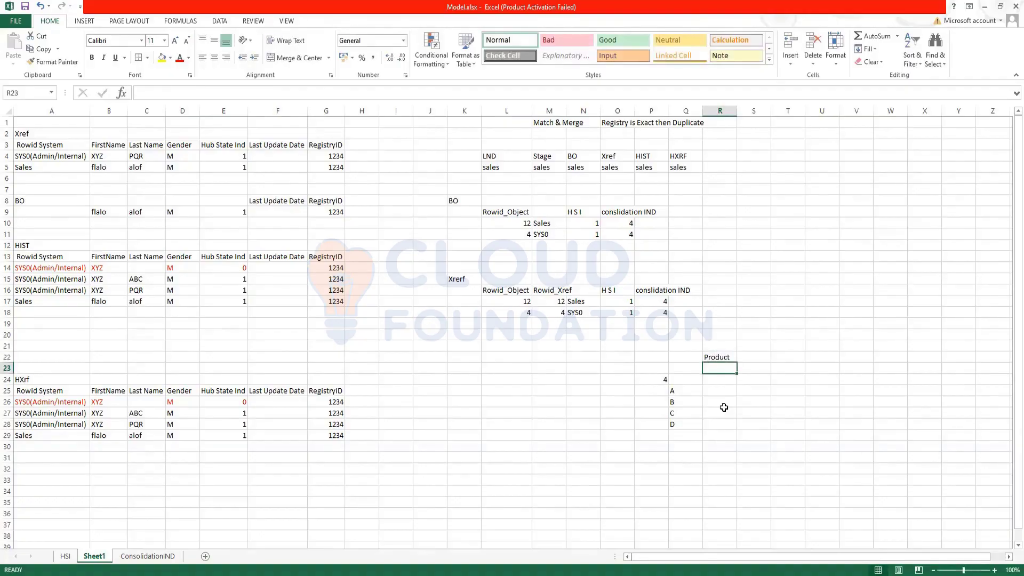
Examine the A to D rows under the Product heading, focusing on row A
key(Down)
key(Down)
key(shift+Down)
key(shift+Down)
key(shift+Down)
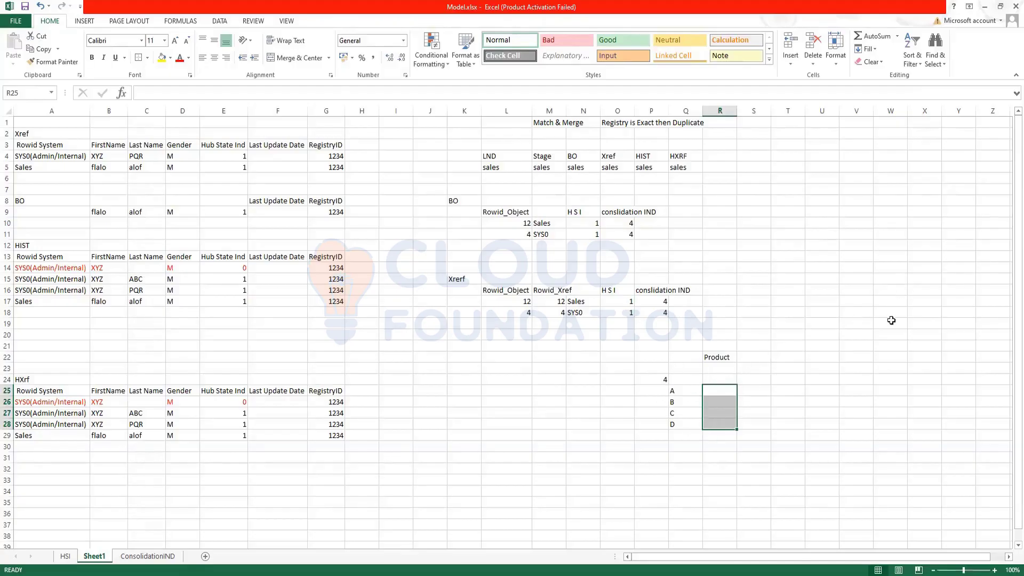
drag(674, 389, 774, 423)
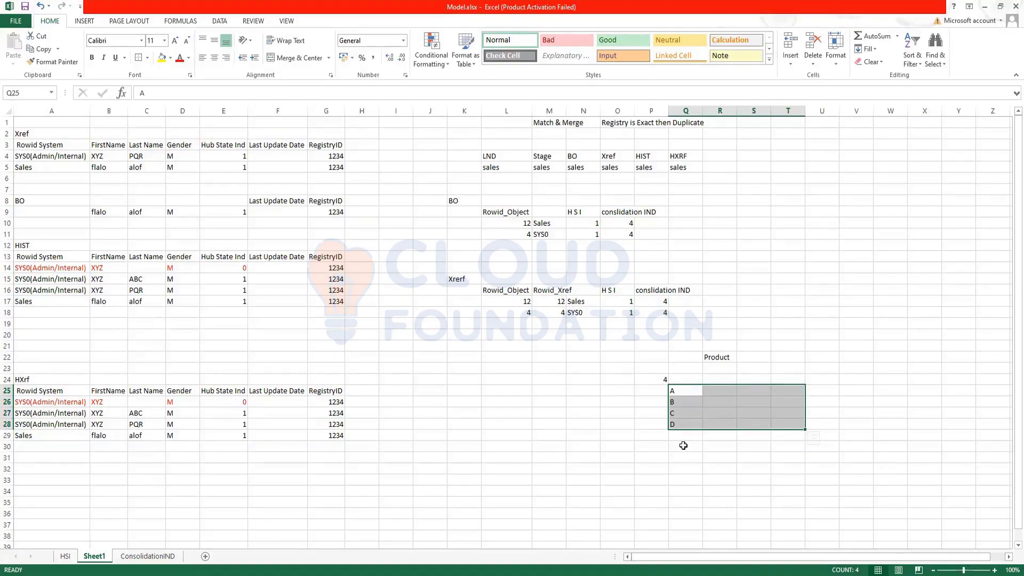
click(721, 394)
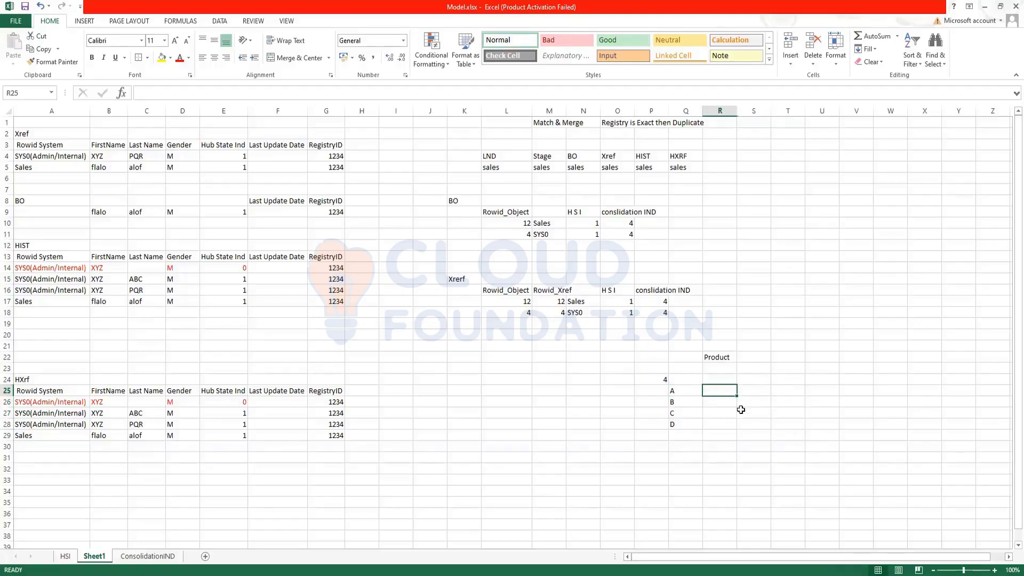
drag(671, 393, 767, 394)
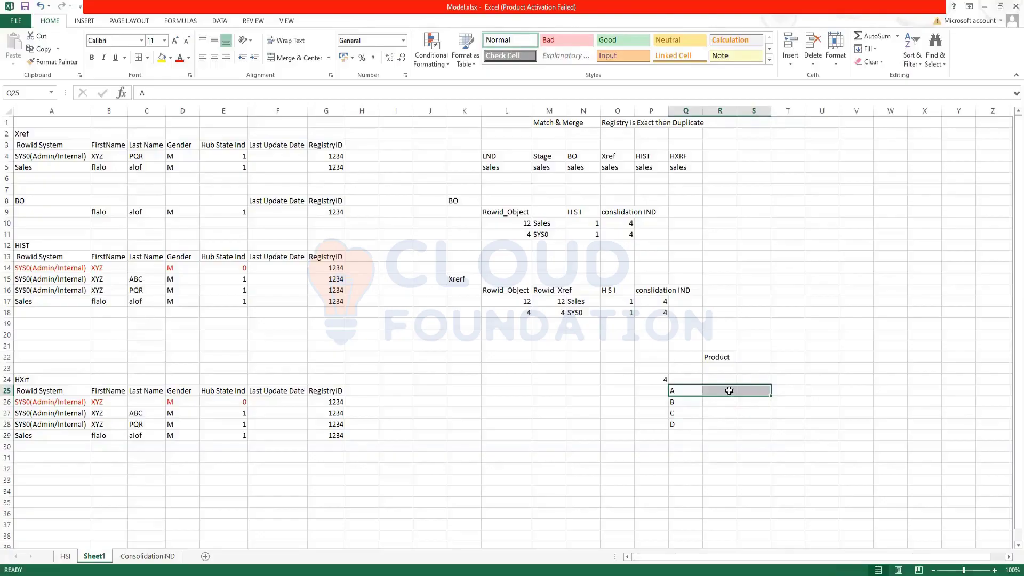
Enter 123 in R27 and R28 beside products C and D
click(658, 393)
drag(673, 390, 681, 430)
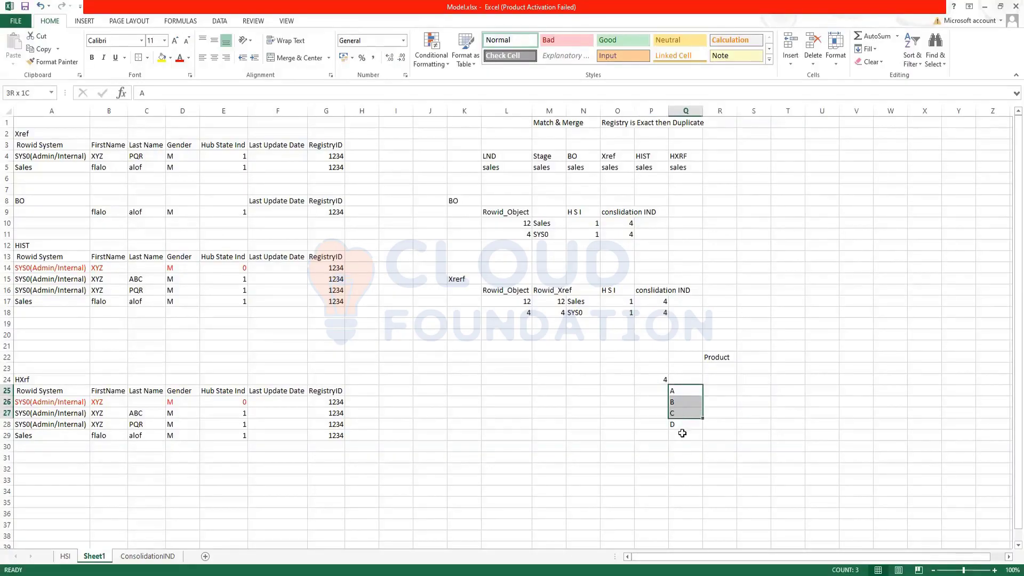
click(689, 425)
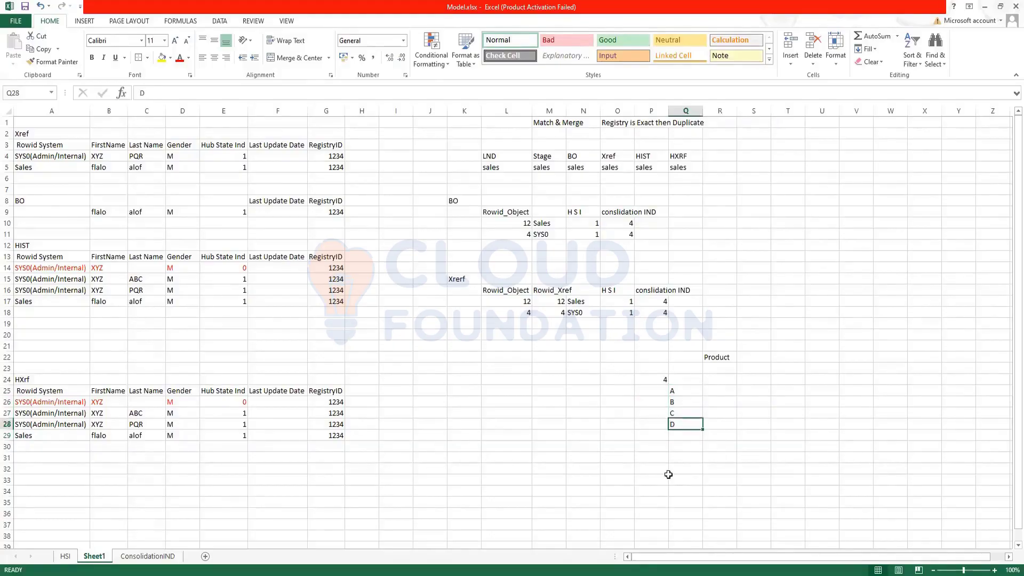
click(721, 427)
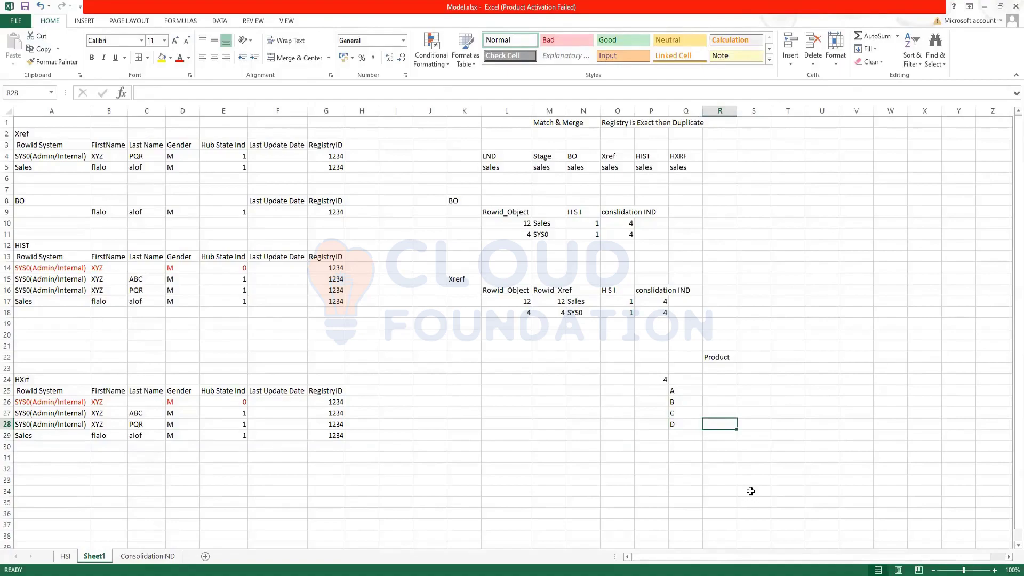
text(123)
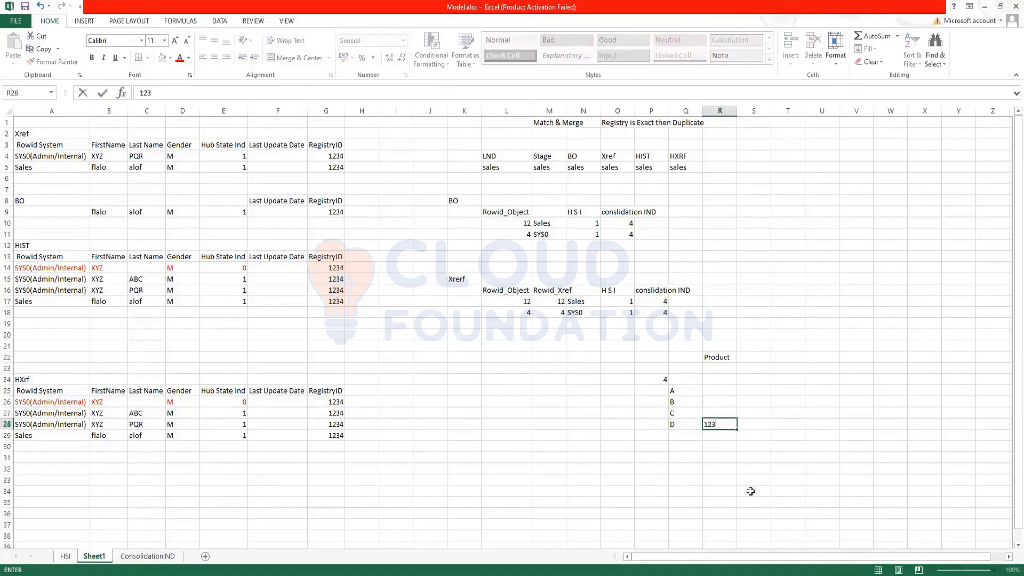
key(Up)
text(123)
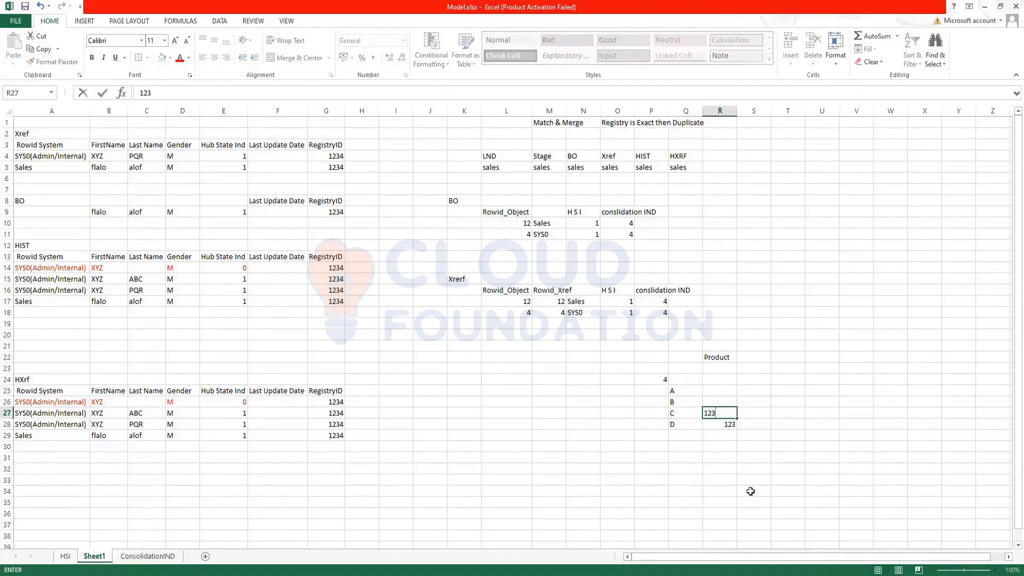
key(Up)
key(Up)
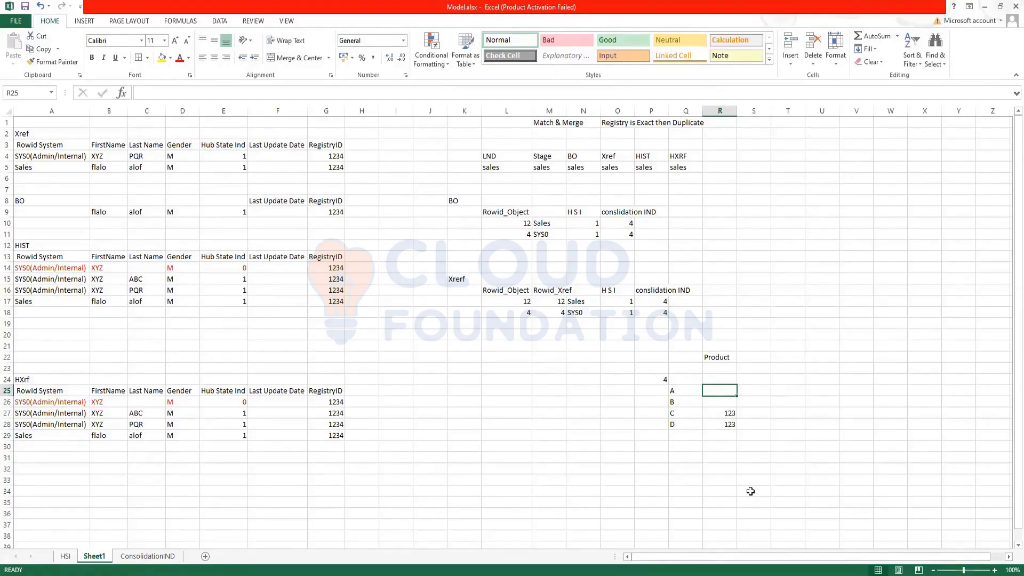
Enter 124 in S25 on row A, and review it against the C and D values in the product block
shift+click(734, 405)
click(742, 390)
text(124)
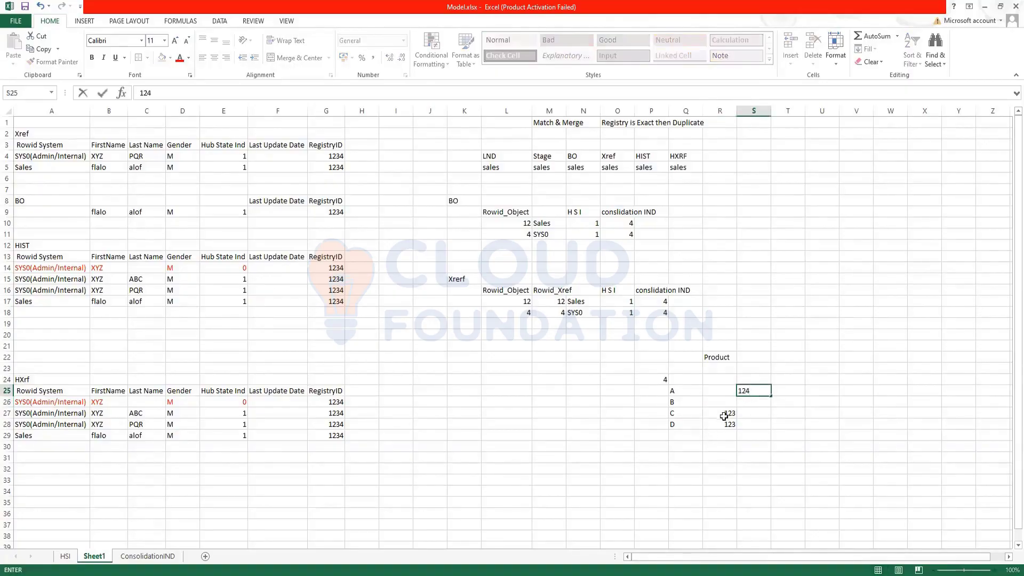
drag(726, 414, 726, 425)
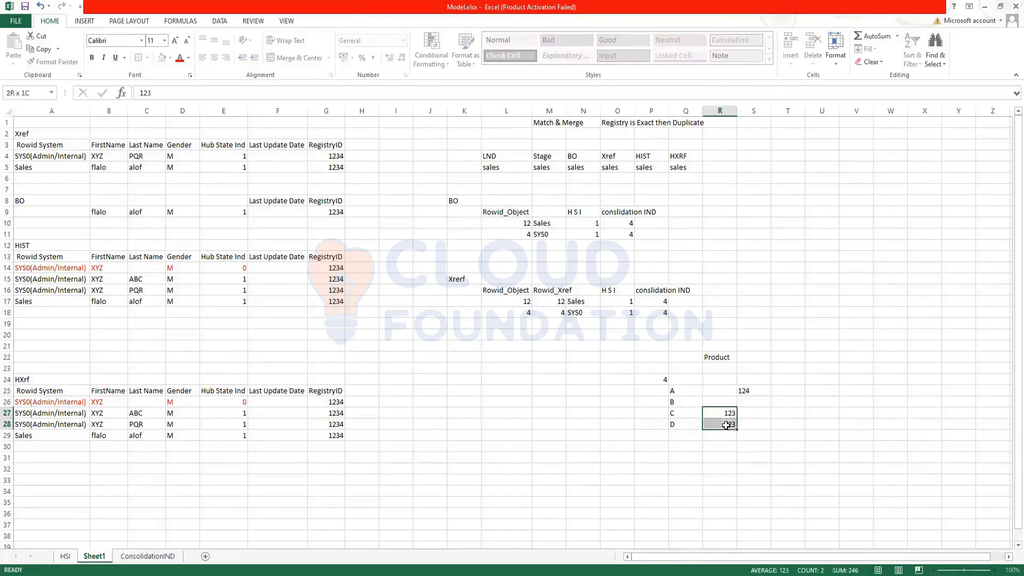
click(834, 470)
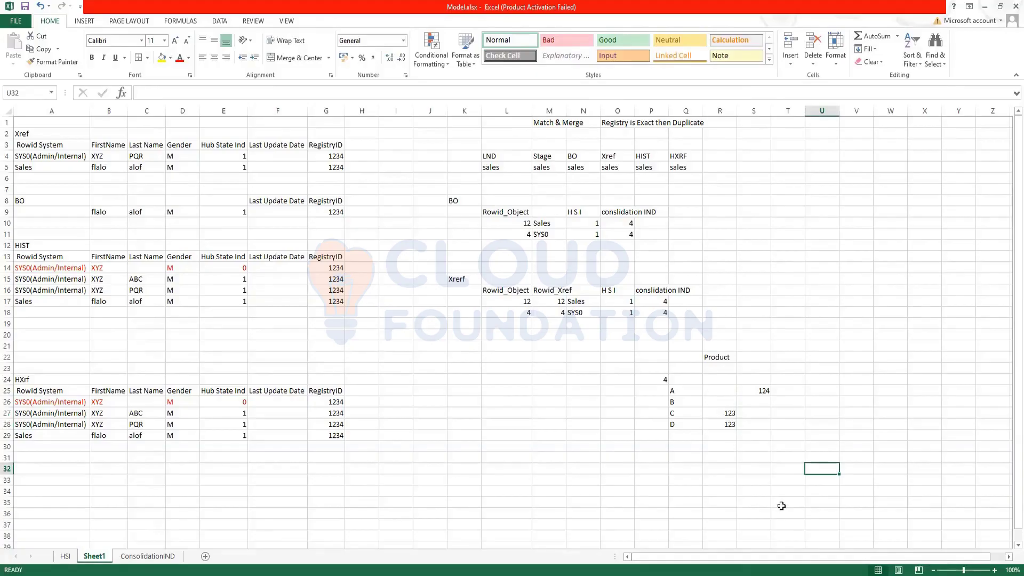
drag(655, 382, 787, 422)
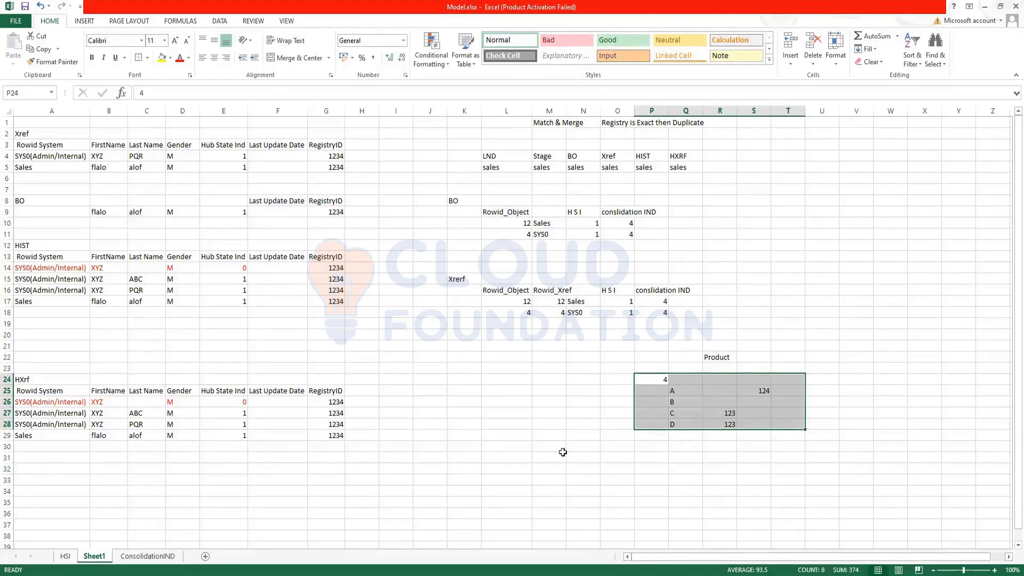
click(725, 477)
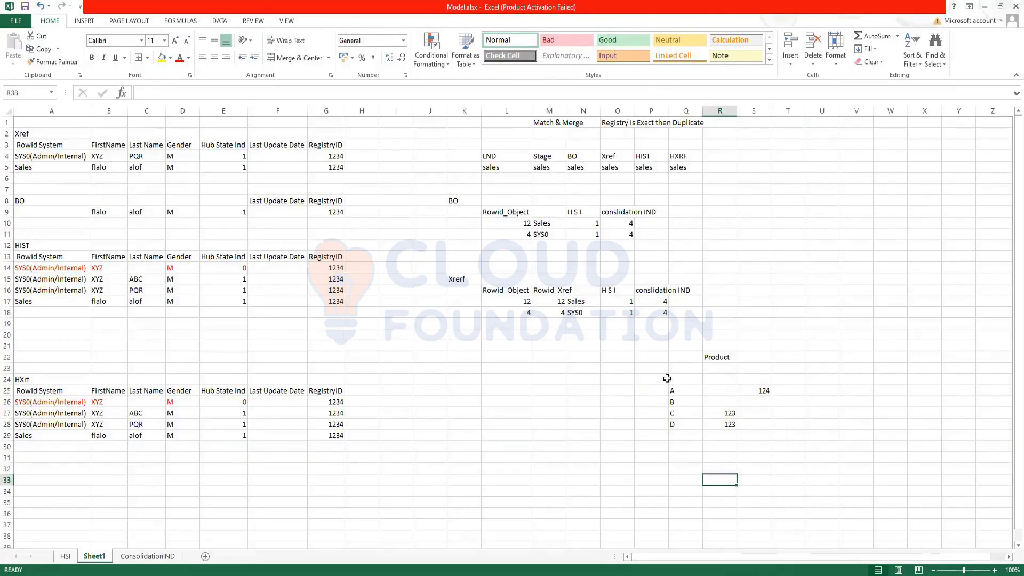
drag(661, 378, 795, 422)
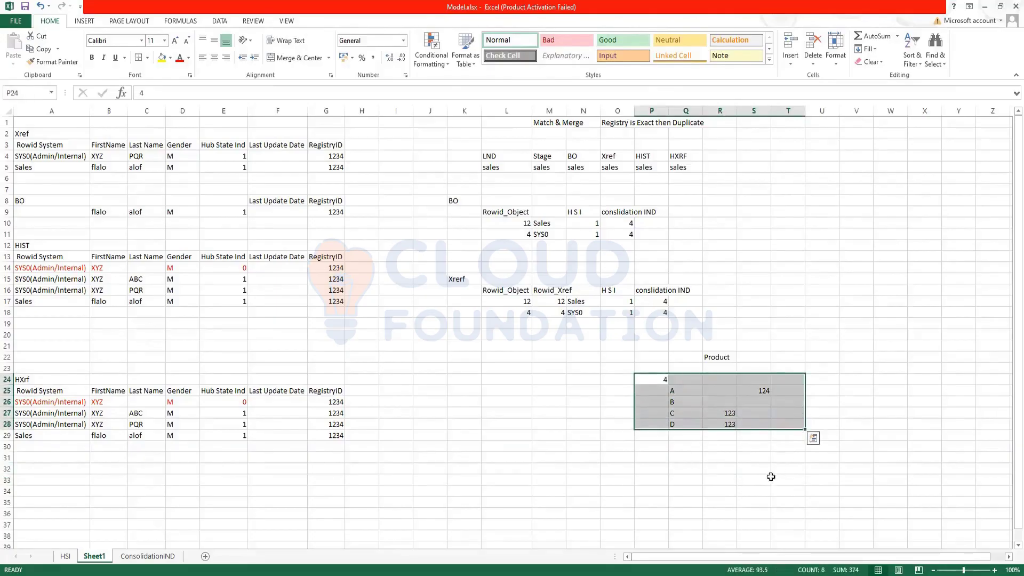
Enter Yes in R31 below the product list and delete it again
click(732, 457)
text(Y)
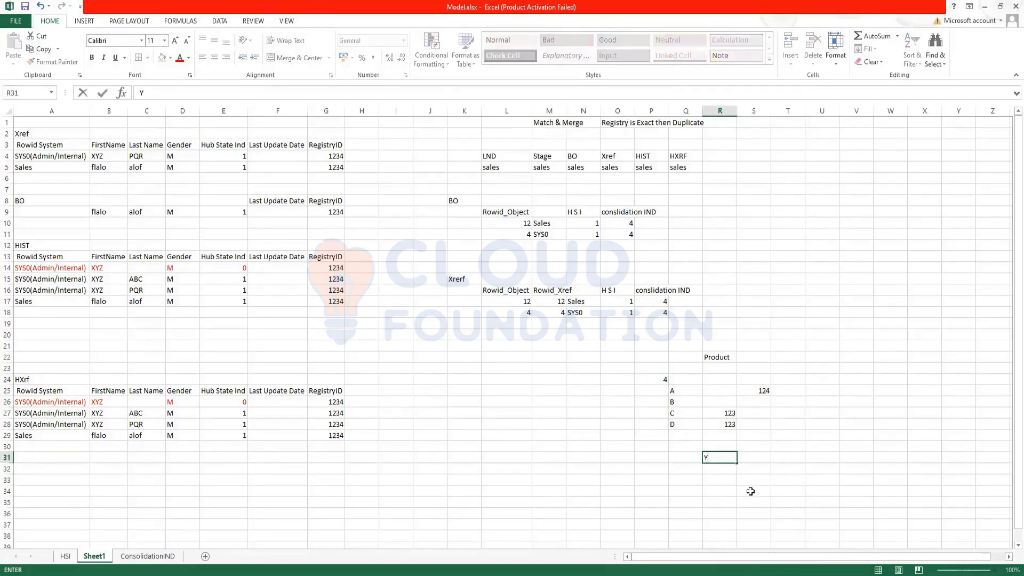
text(es)
click(751, 461)
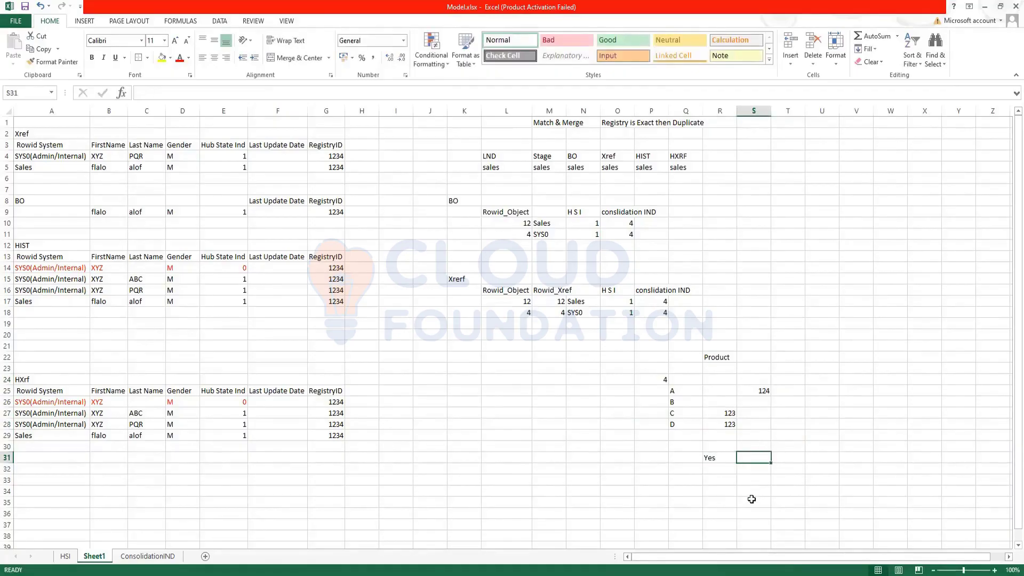
click(723, 455)
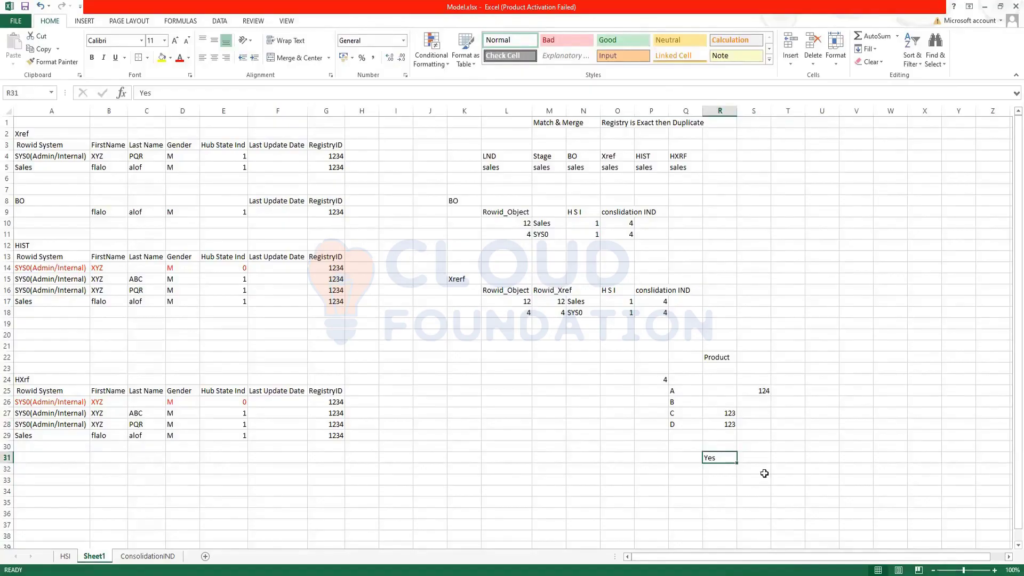
key(Delete)
Clear the 124 from S25 and the 123 values from R25:R30 beside the product list
click(754, 389)
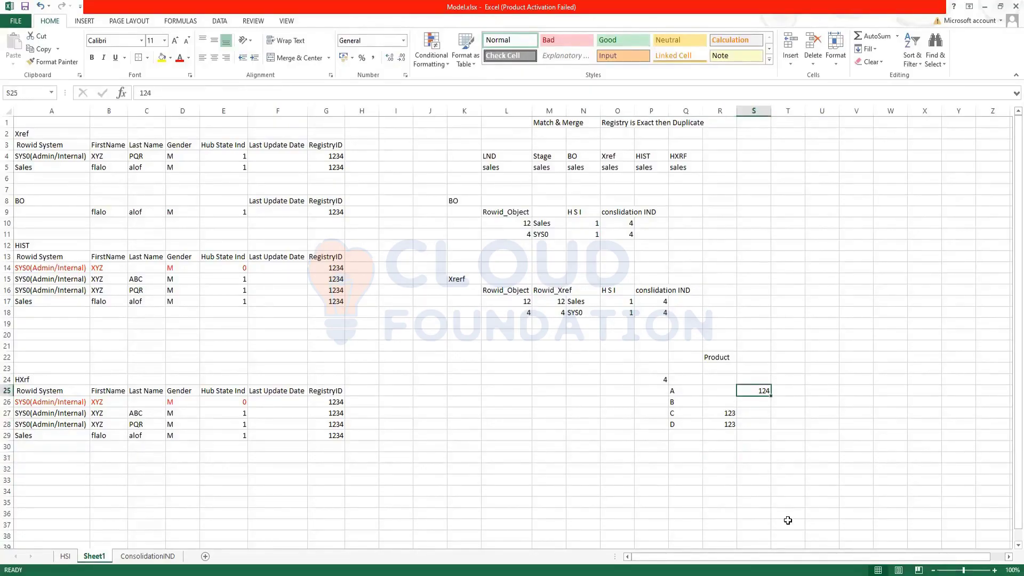
key(Delete)
drag(725, 392, 728, 443)
key(Delete)
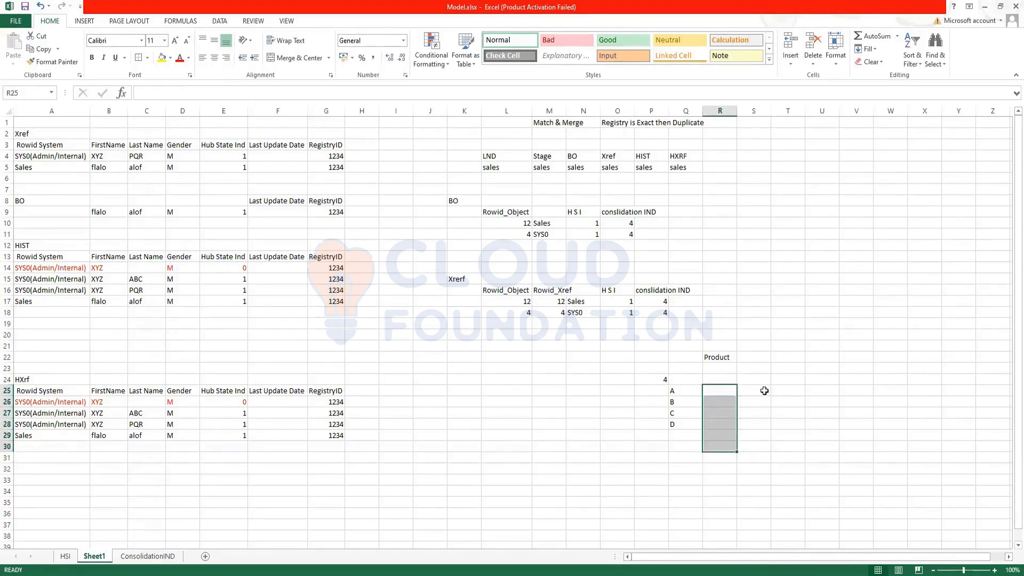
Enter 1M in T24 and compare it with the A to D list and the 4 in P24
click(776, 382)
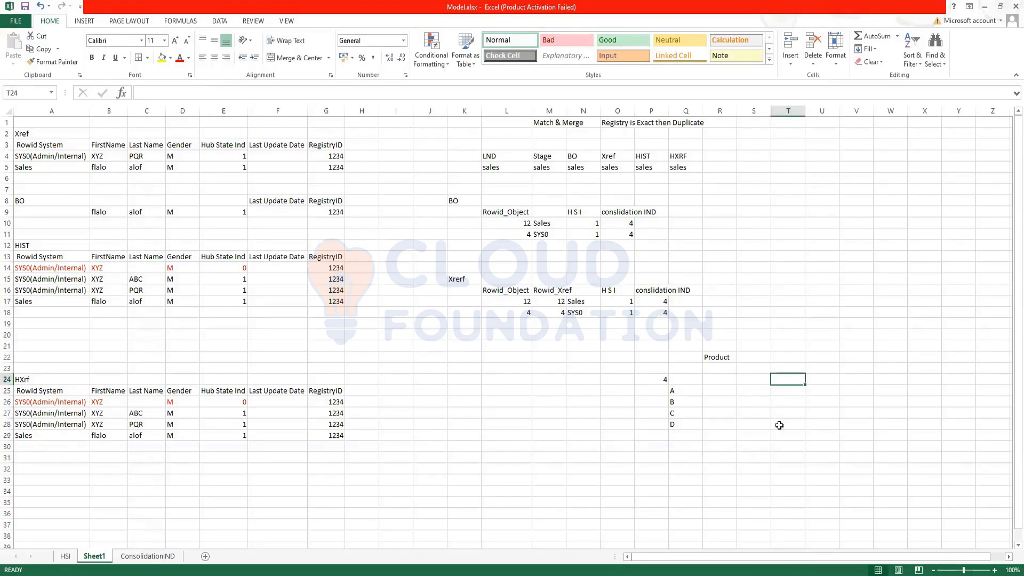
text(1M)
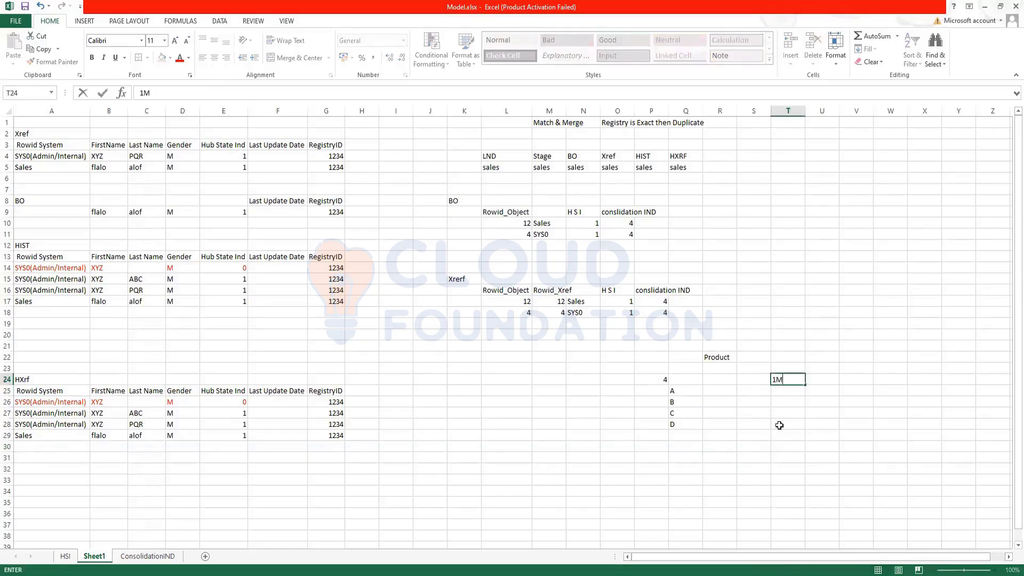
click(794, 425)
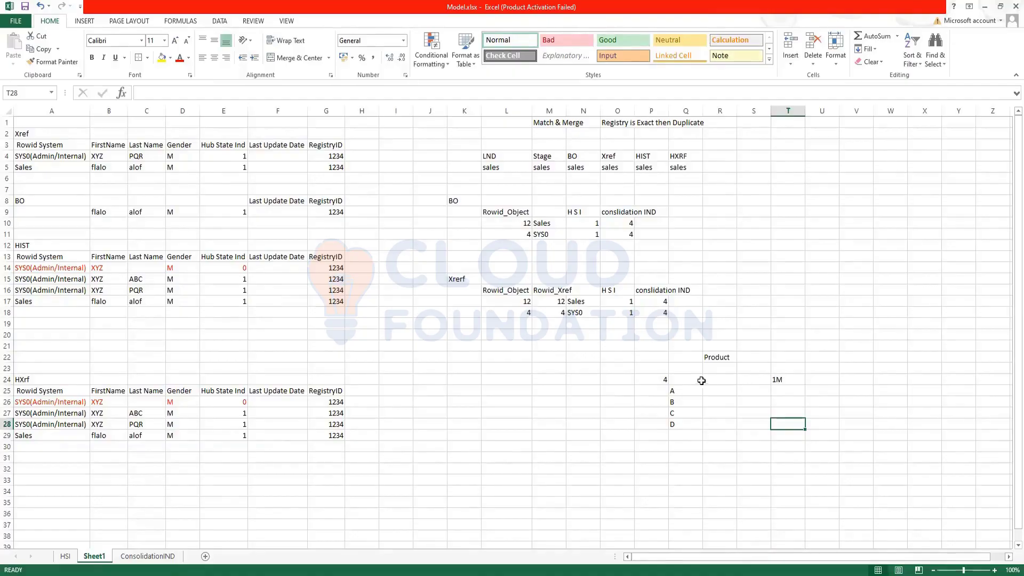
drag(686, 381, 686, 436)
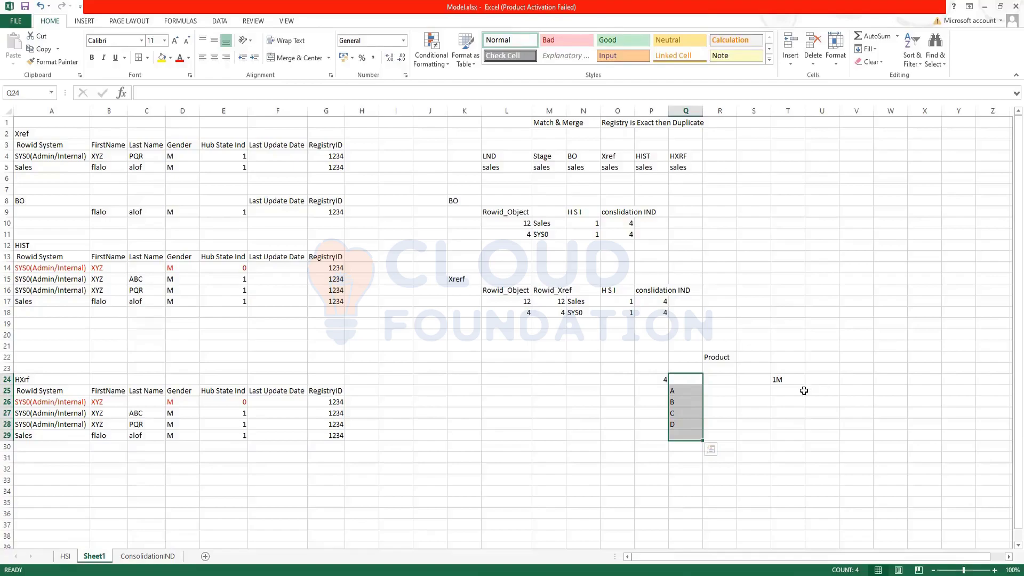
click(662, 379)
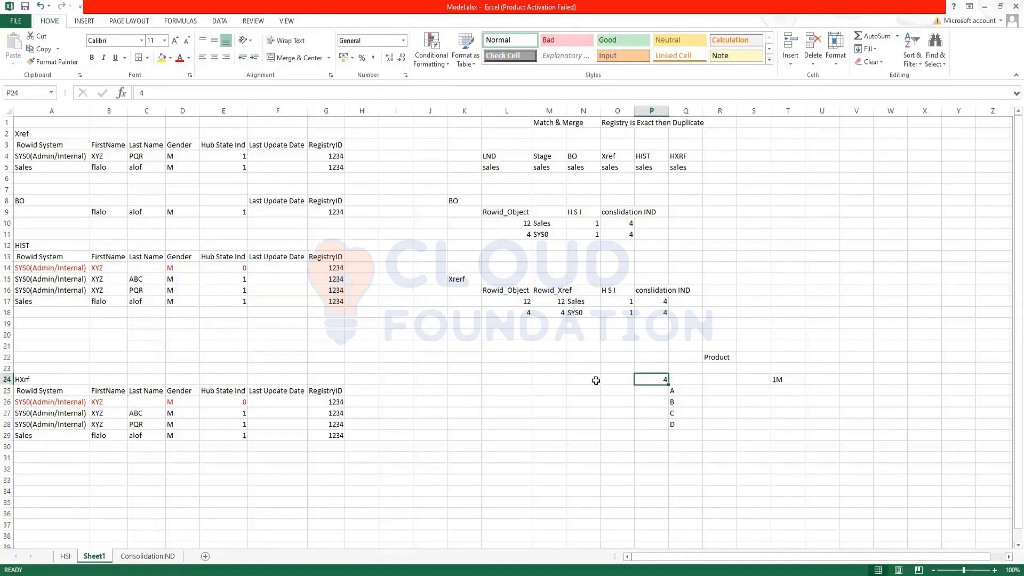
Clear the whole product example from cells O21:U30
drag(619, 346, 815, 452)
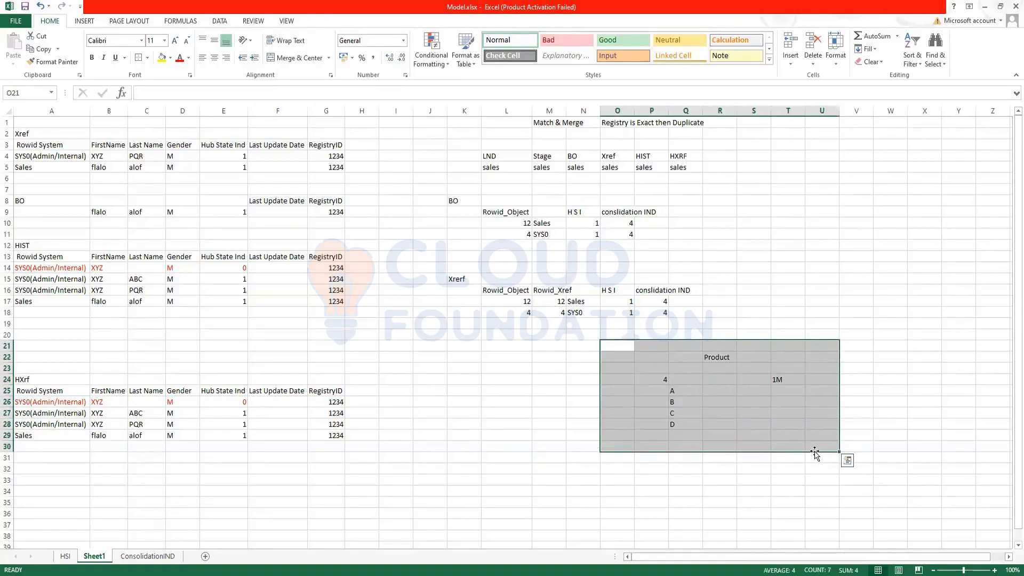
key(Delete)
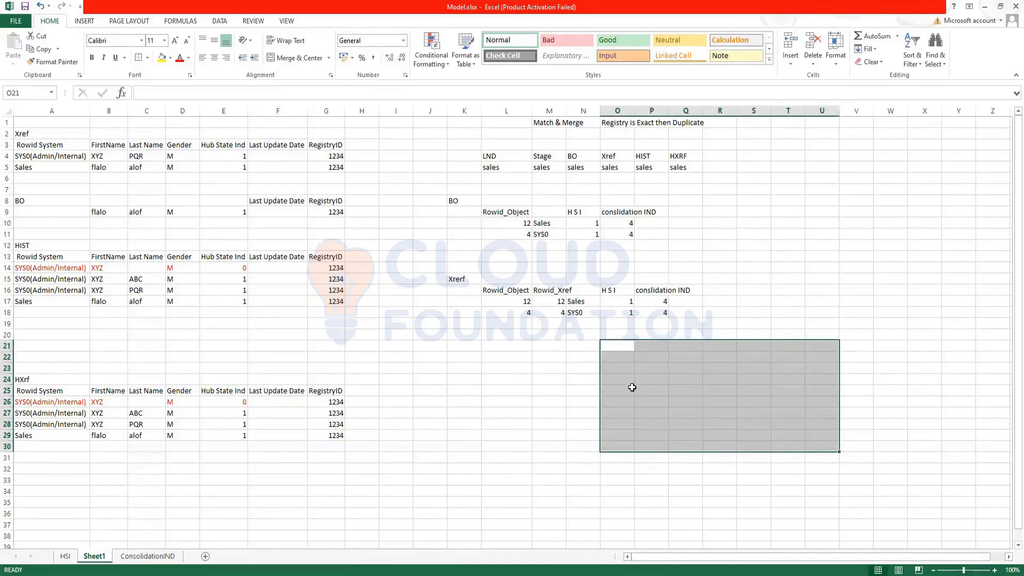
click(561, 433)
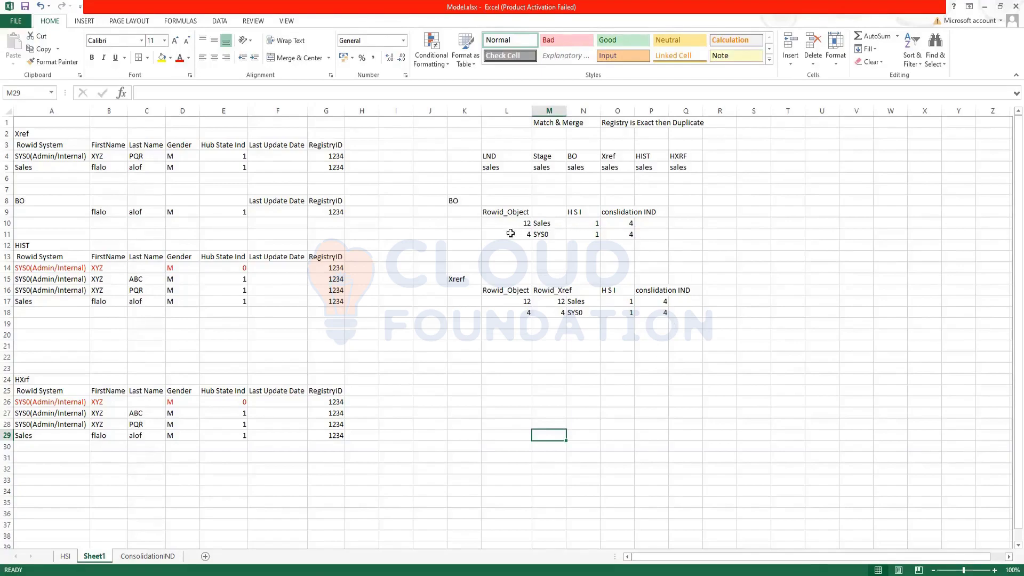
Compare the SYS0 and Sales rows in the BO table, and clear the Sales record from L10:P10
drag(510, 234, 630, 236)
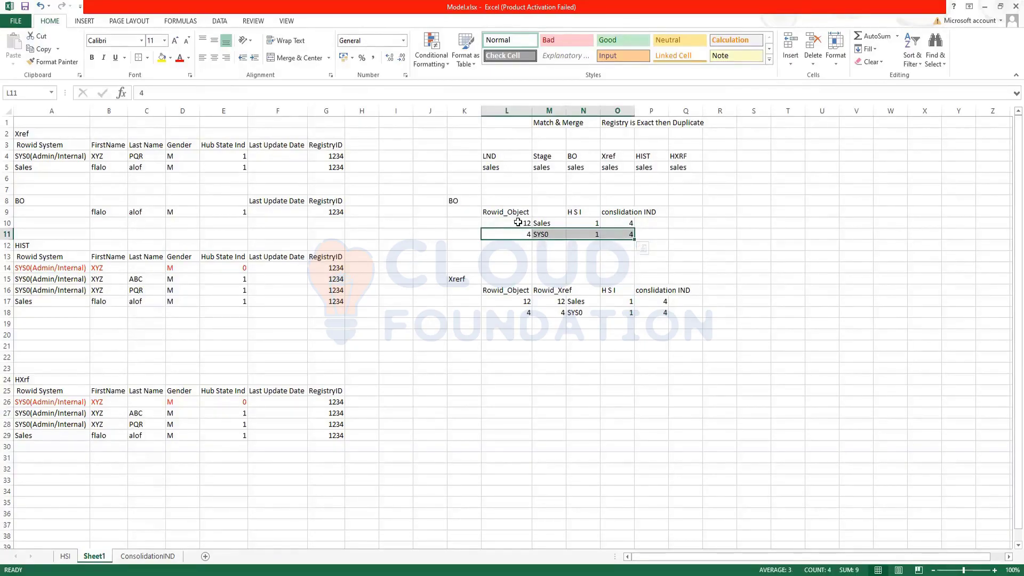
drag(518, 222, 645, 223)
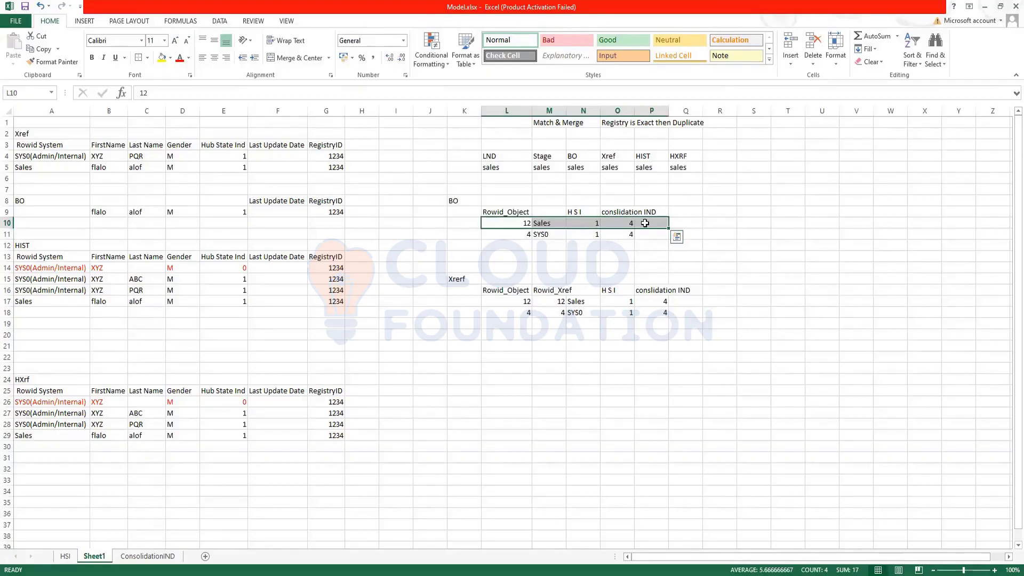
key(ctrl+q)
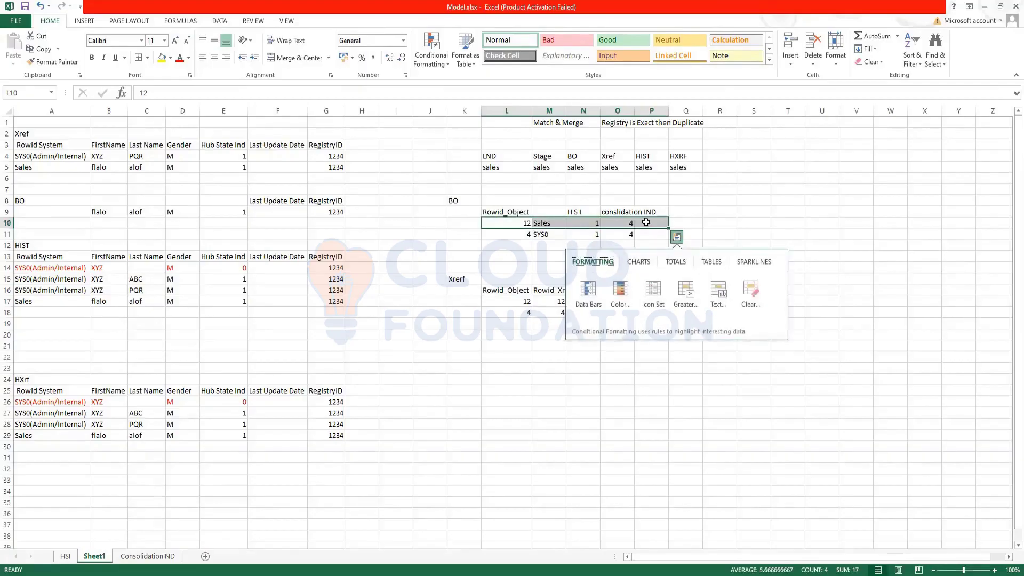
drag(648, 223, 493, 221)
key(Delete)
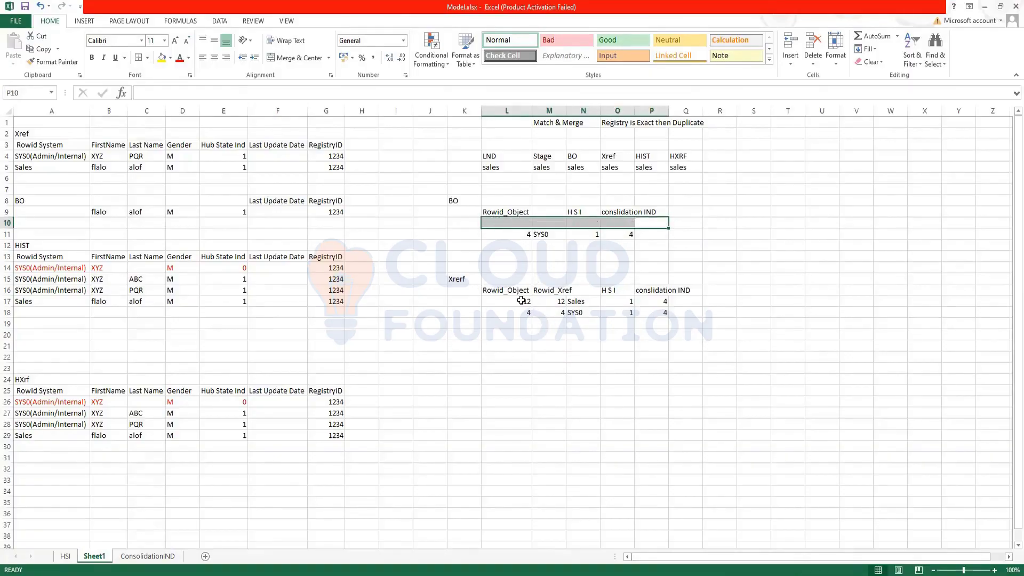
Correct the misspelled table heading in K15 to Xref
click(457, 278)
double_click(456, 278)
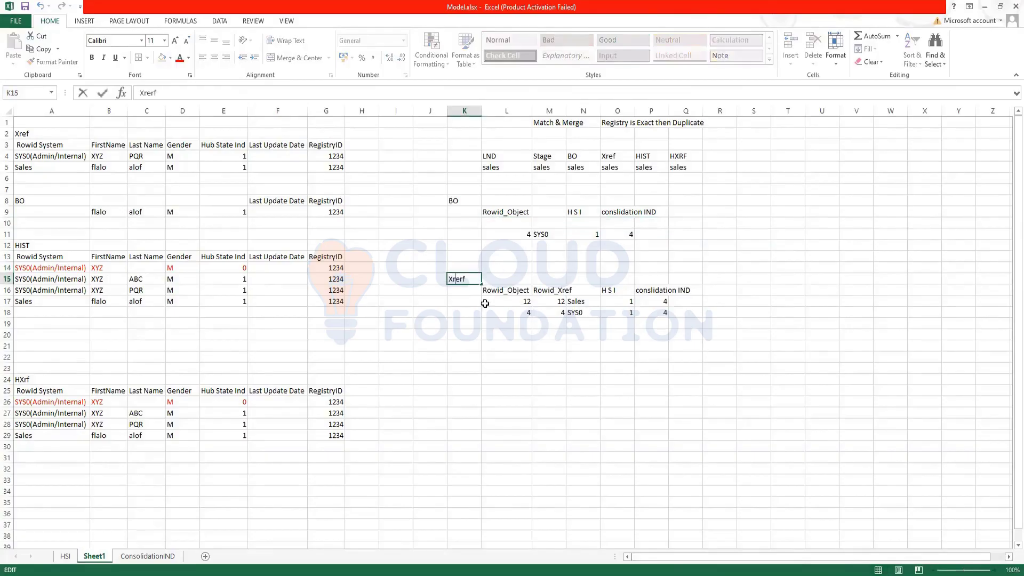
key(Delete)
key(Delete)
text(e)
click(505, 313)
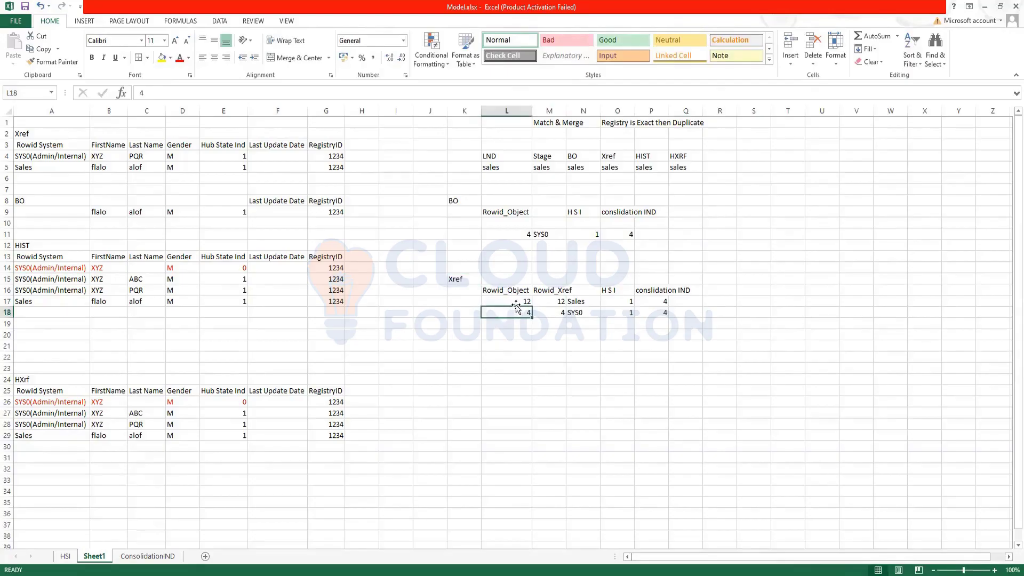
Set the Rowid_Object of the Sales row in the Xref table to 4 in cell L17
click(524, 300)
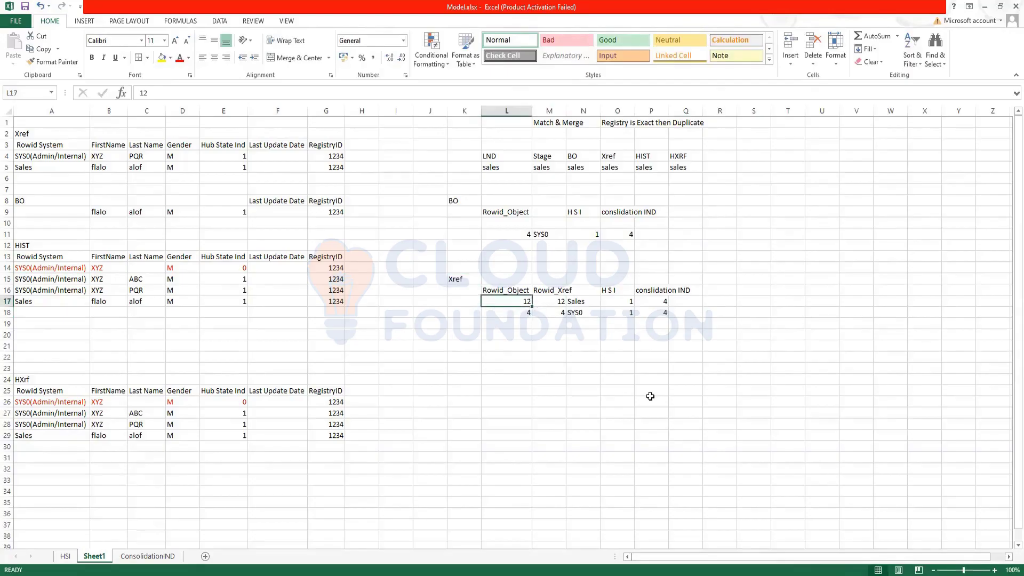
text(4)
click(650, 398)
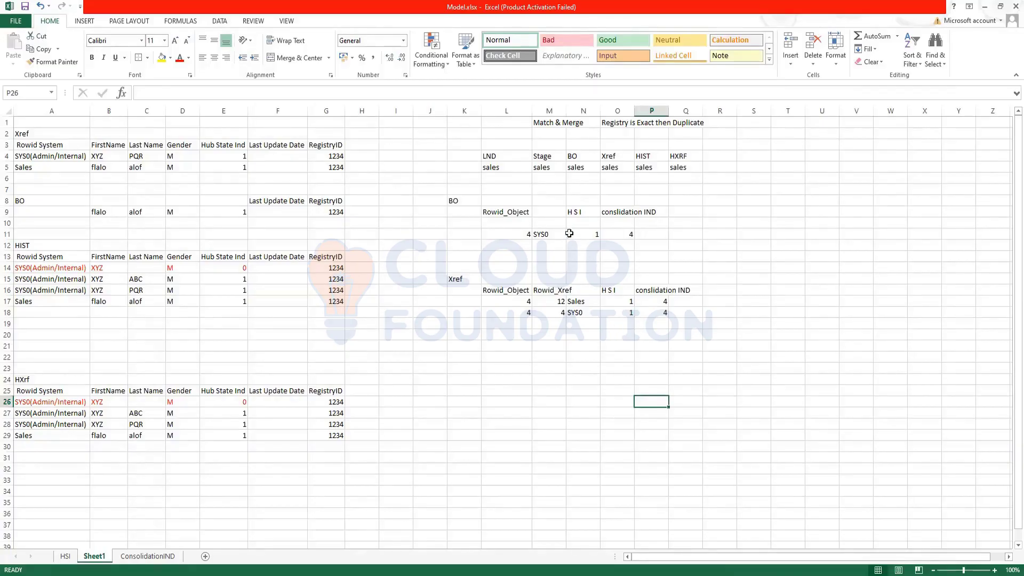
click(545, 235)
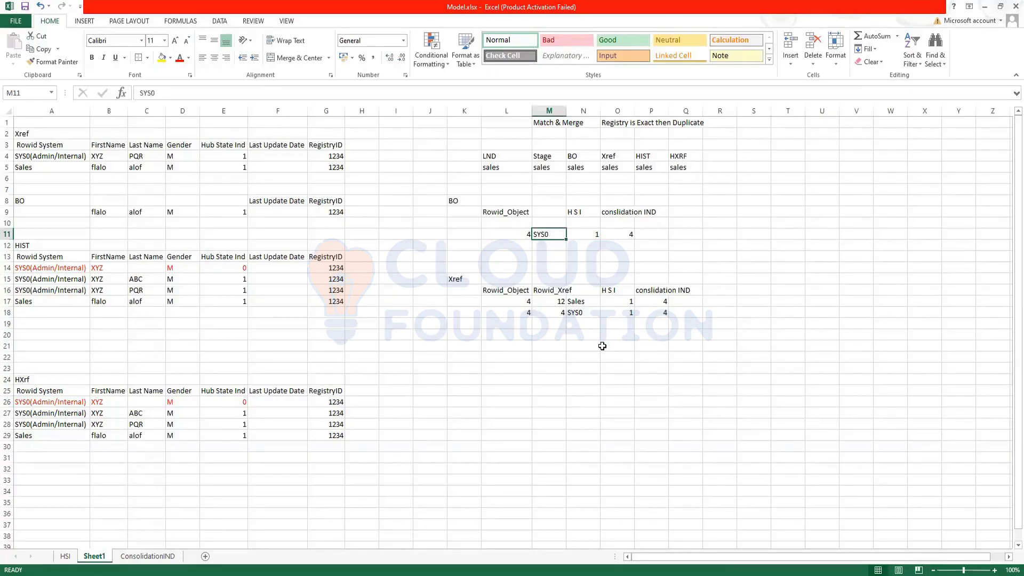
click(585, 305)
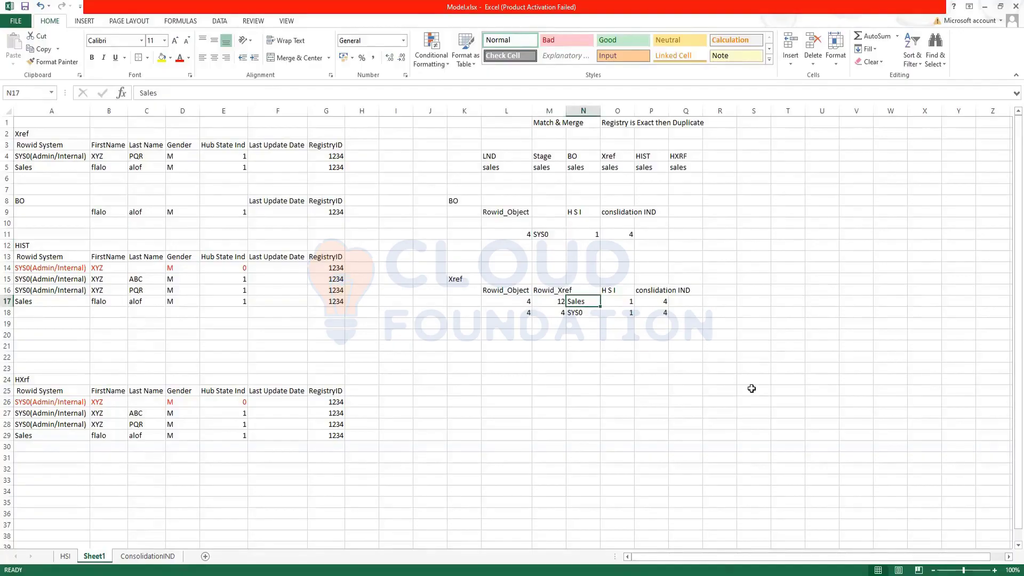
Compare the Sales name values in the Xref table's row 5 with the BO record in row 9
click(29, 201)
drag(75, 223, 346, 230)
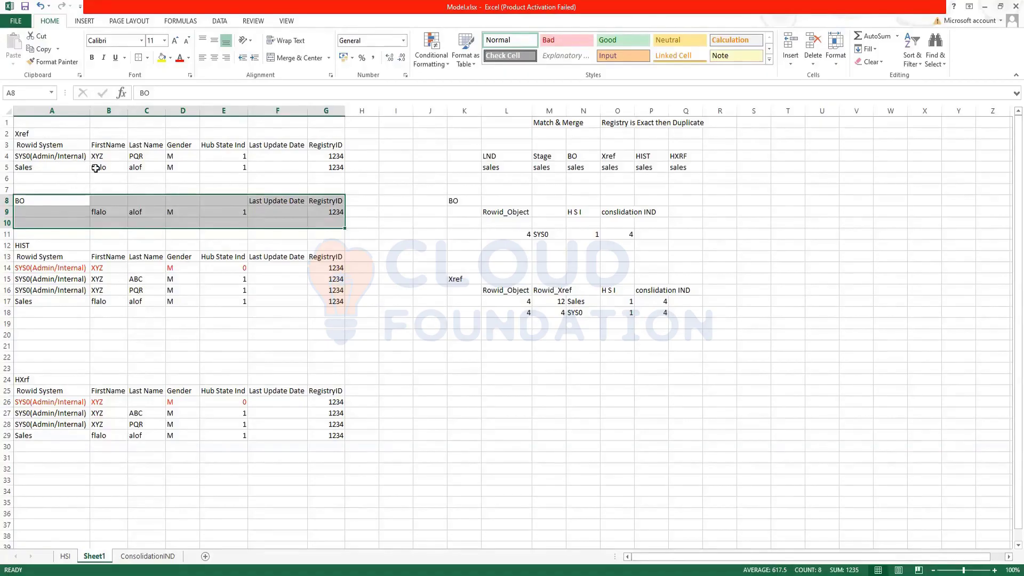
drag(95, 166, 176, 167)
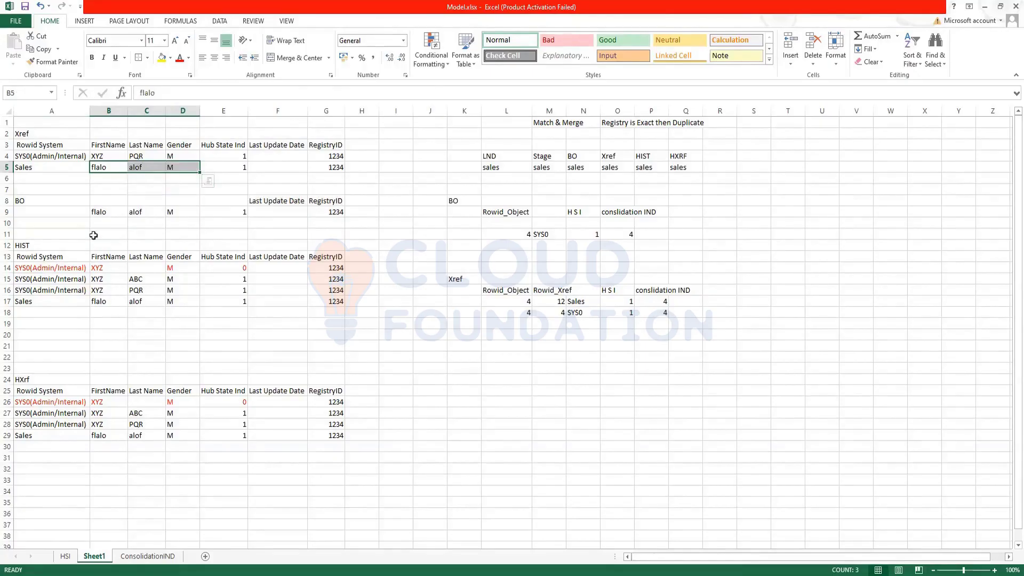
drag(95, 211, 154, 211)
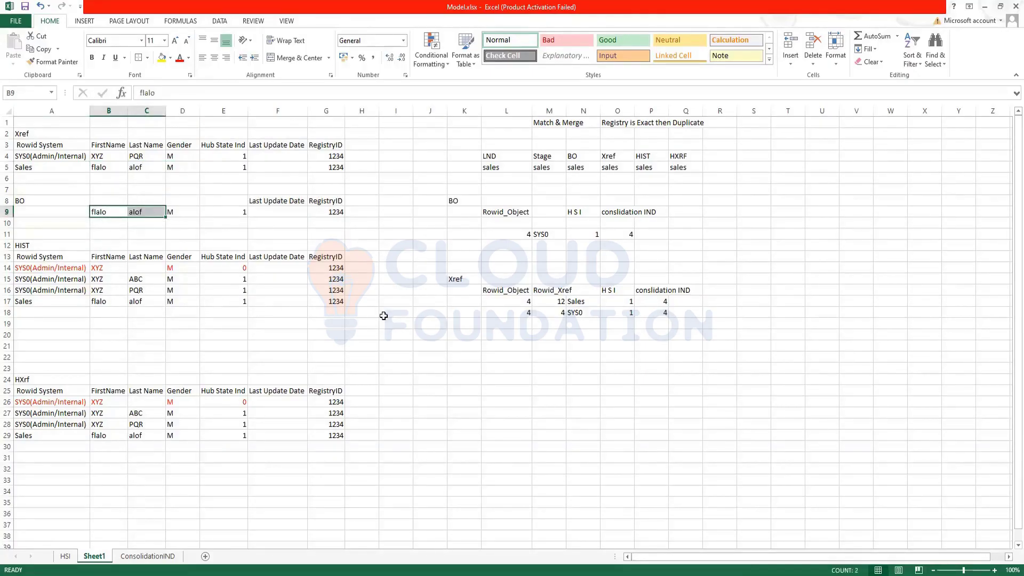
Undo the last three edits to the BO and Xref tables on the match-and-merge side
key(ctrl+z)
key(ctrl+z)
key(ctrl+z)
Correct the misspelled table heading in cell K15 to read Xref
double_click(456, 279)
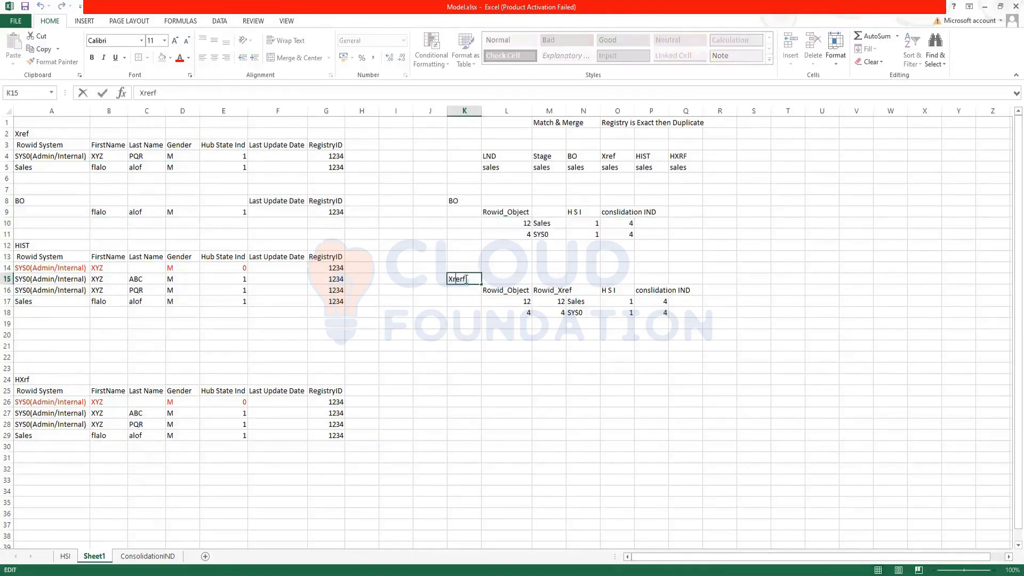
key(BackSpace)
key(BackSpace)
text(f)
click(524, 355)
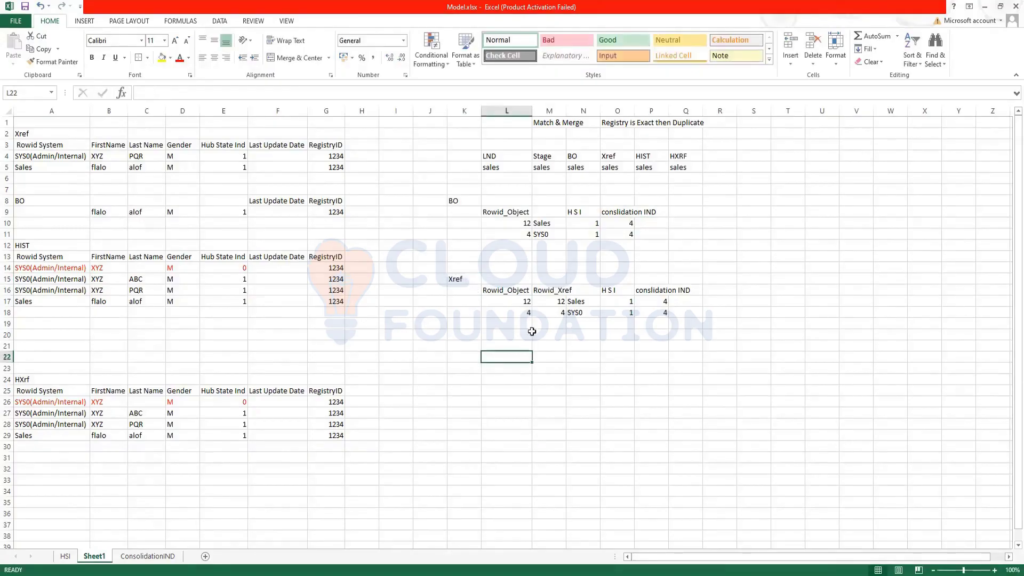
Clear the Sales record in L10:P10 of the BO table
drag(520, 223, 637, 224)
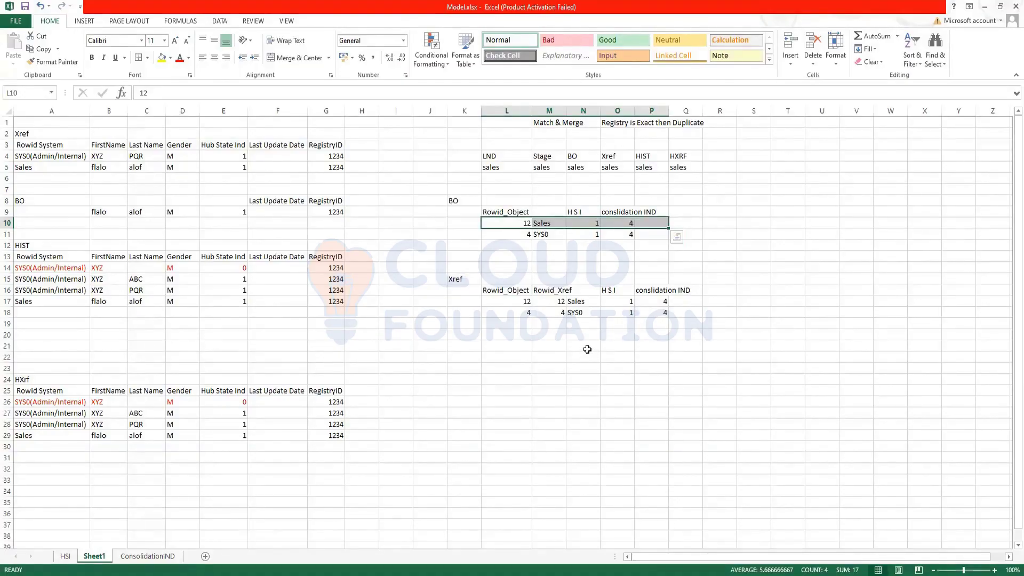
key(ctrl+q)
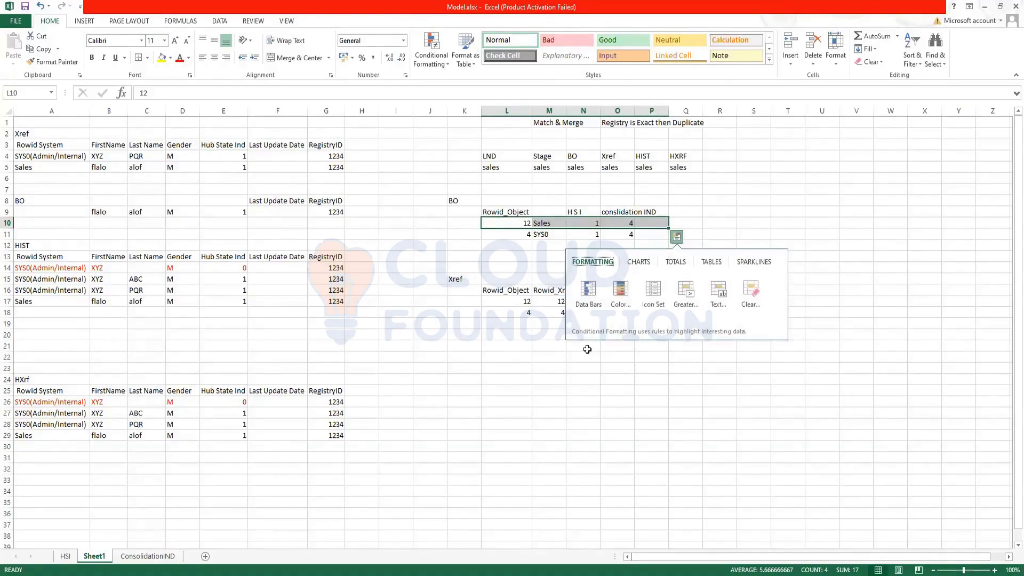
key(Escape)
key(Delete)
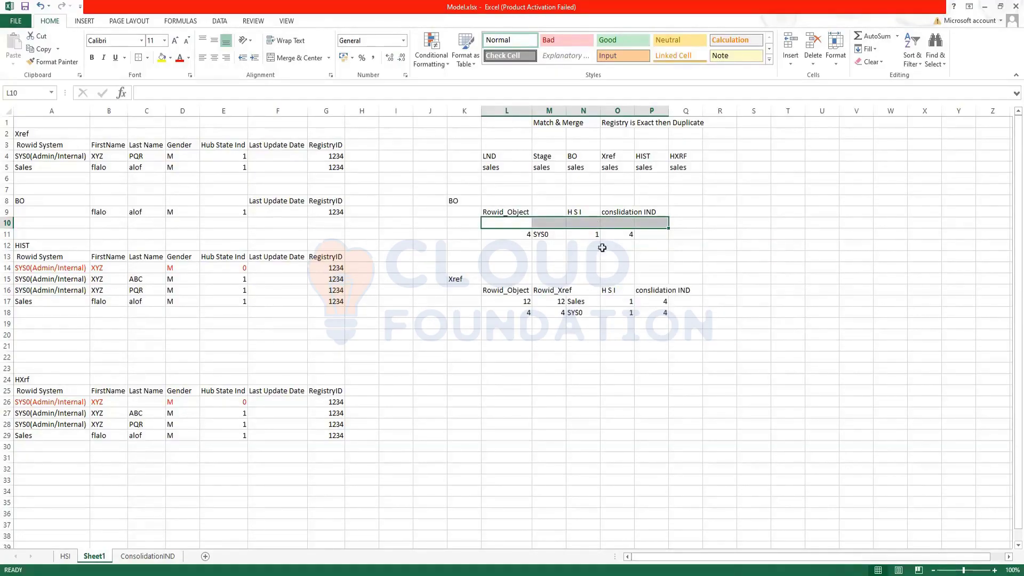
Set the consolidation indicator of the SYS0 row in the BO table to 2 in cell O11
click(610, 233)
text(2)
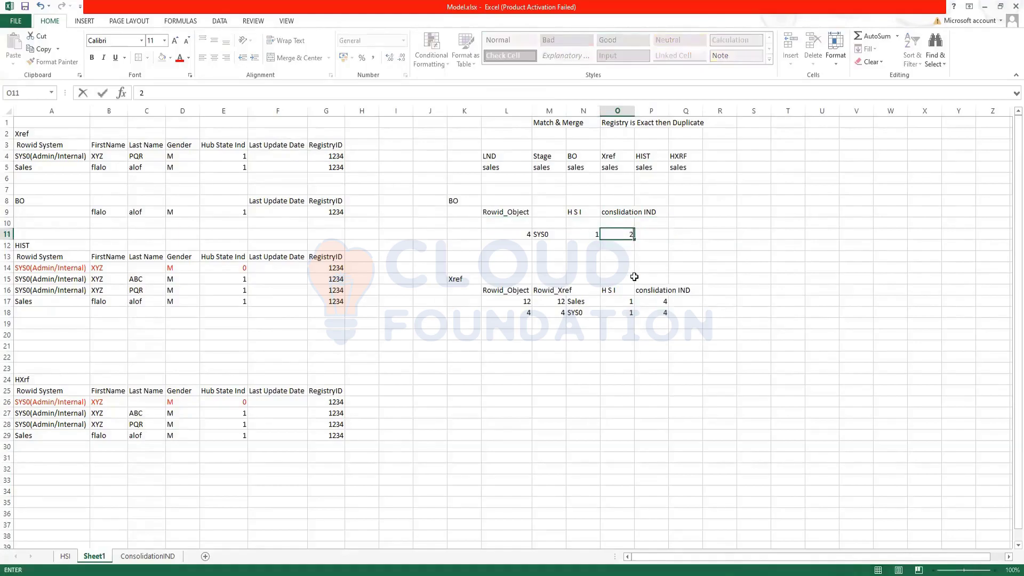
click(608, 332)
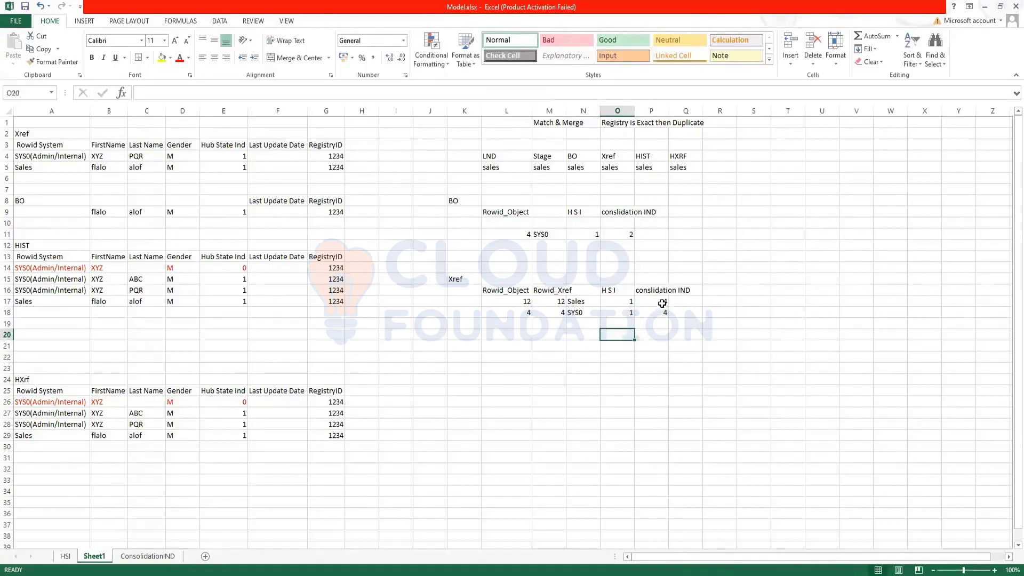
Set the consolidation indicators of the Sales and SYS0 rows in the Xref table to 2 in P17:P18
drag(663, 302, 665, 317)
text(2)
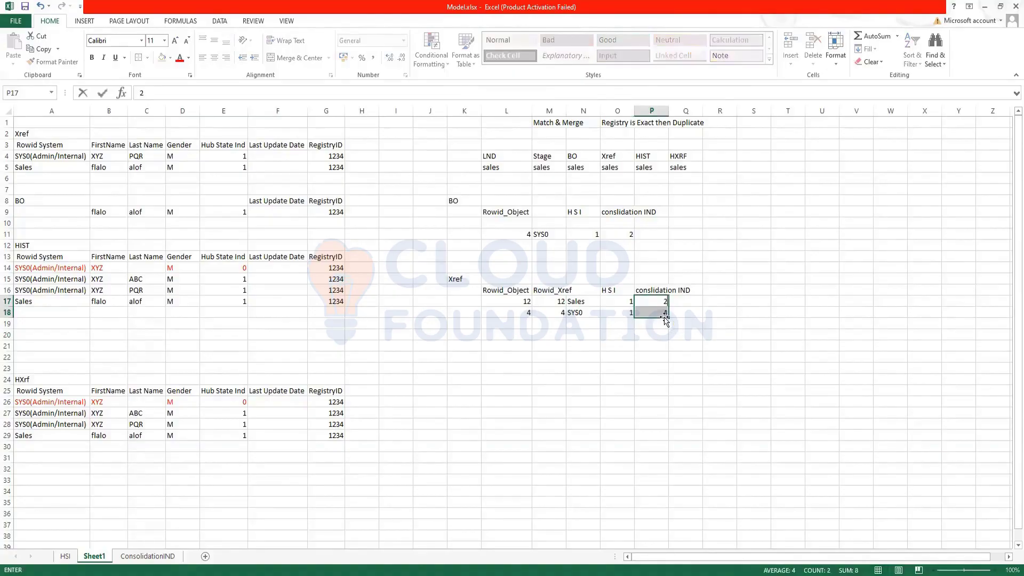
key(Return)
text(2)
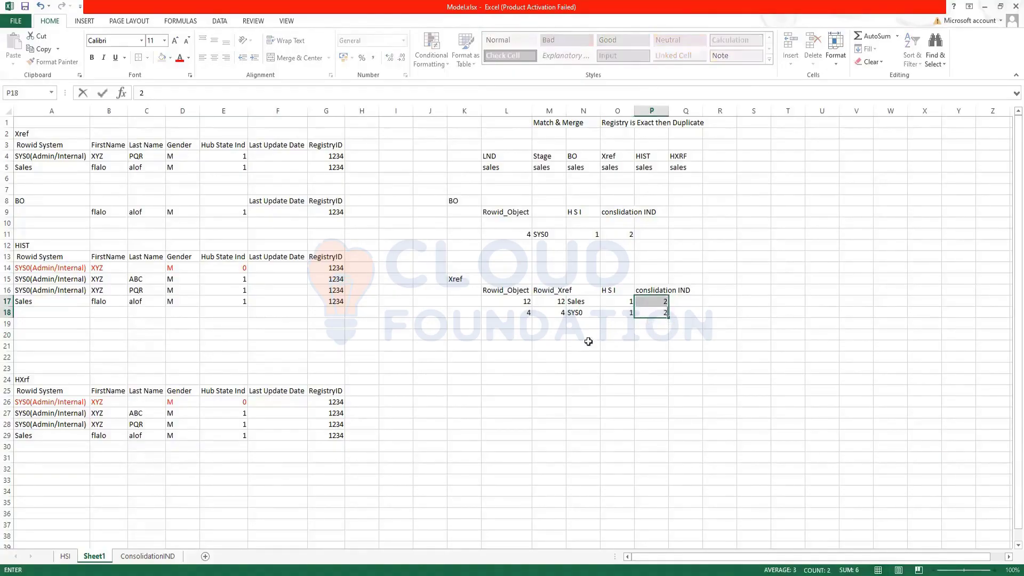
click(587, 344)
Set the Rowid_Object of the Xref table's Sales row to 4 in cell L17
click(515, 302)
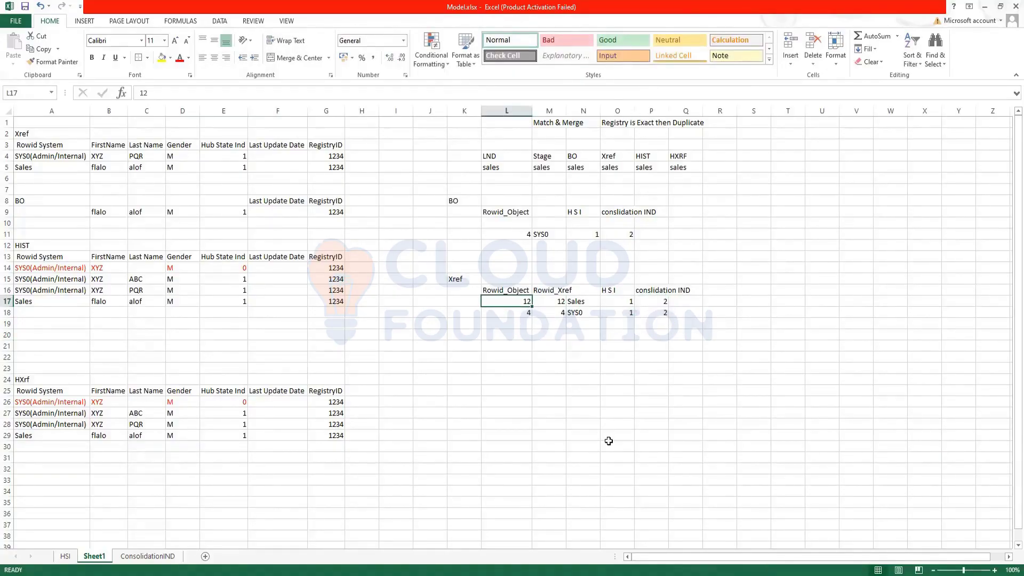
text(4)
click(608, 441)
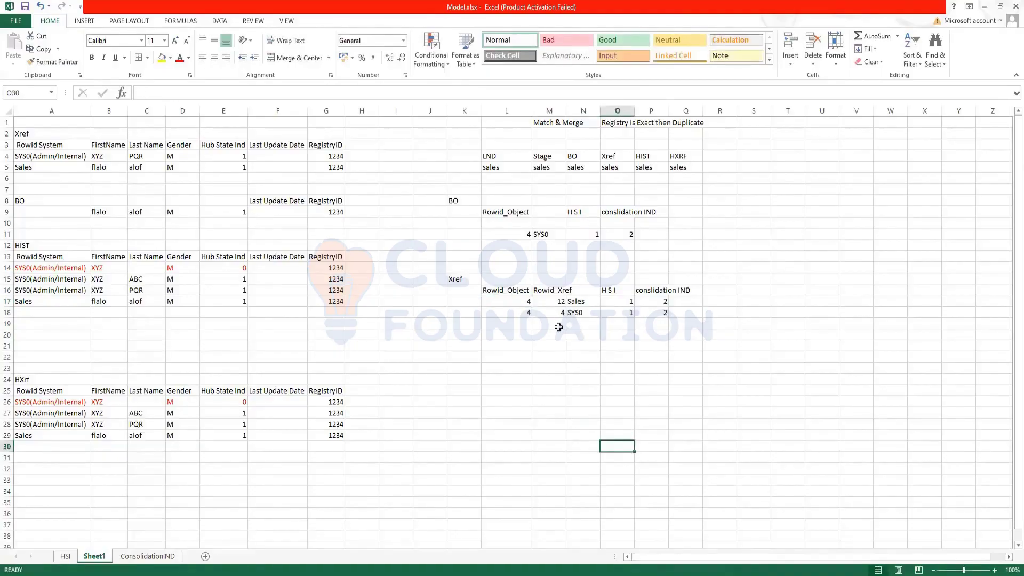
Compare the Rowid_Object values of the Sales and SYS0 Xref rows with the surviving SYS0 row in the BO table
click(587, 302)
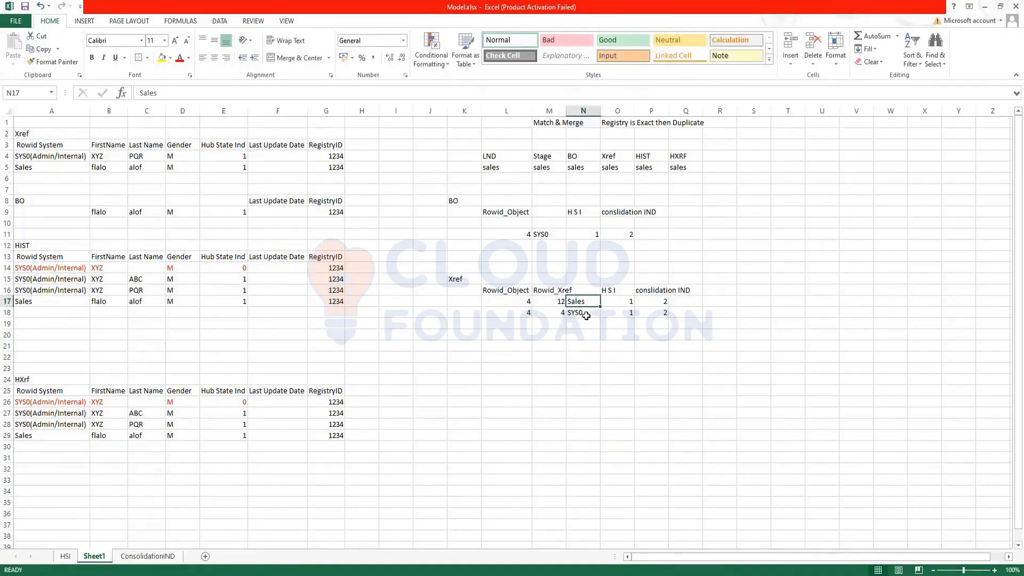
click(587, 315)
drag(587, 302, 588, 313)
drag(521, 303, 522, 314)
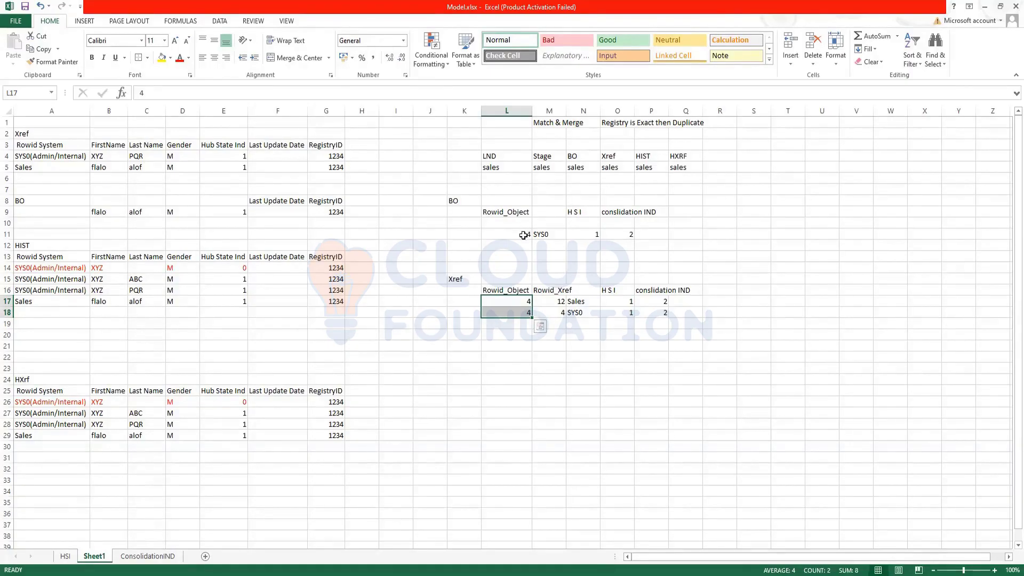
drag(524, 233, 649, 234)
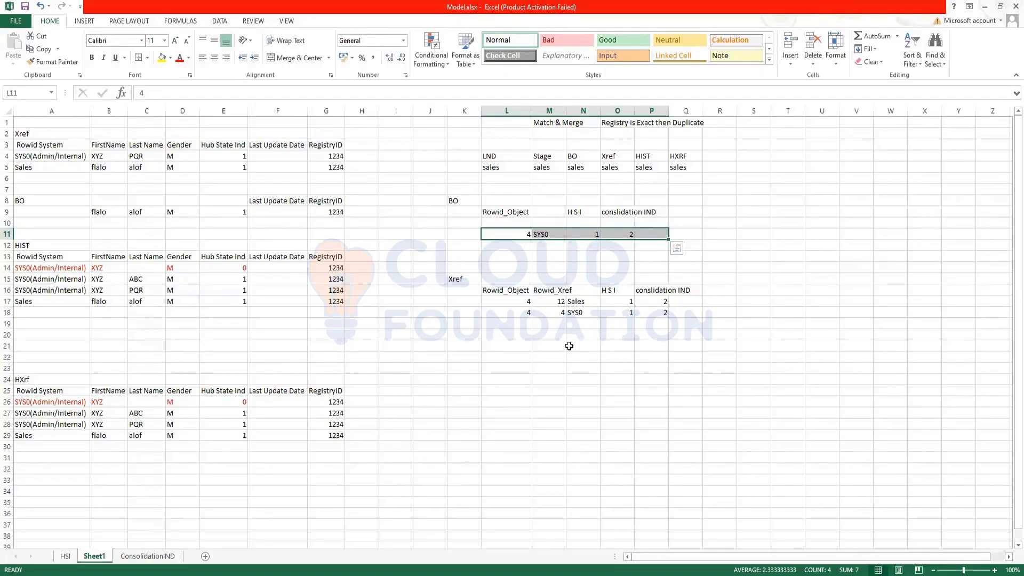
Examine the surviving name values in B9:C9 alongside the Rowid_Object and source system of the merged record
click(576, 302)
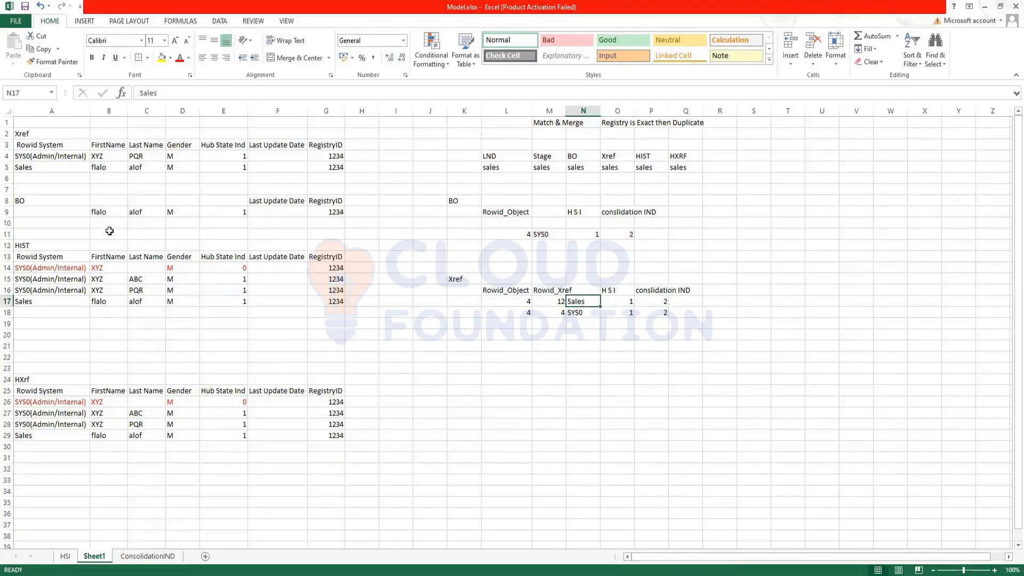
drag(101, 212, 135, 213)
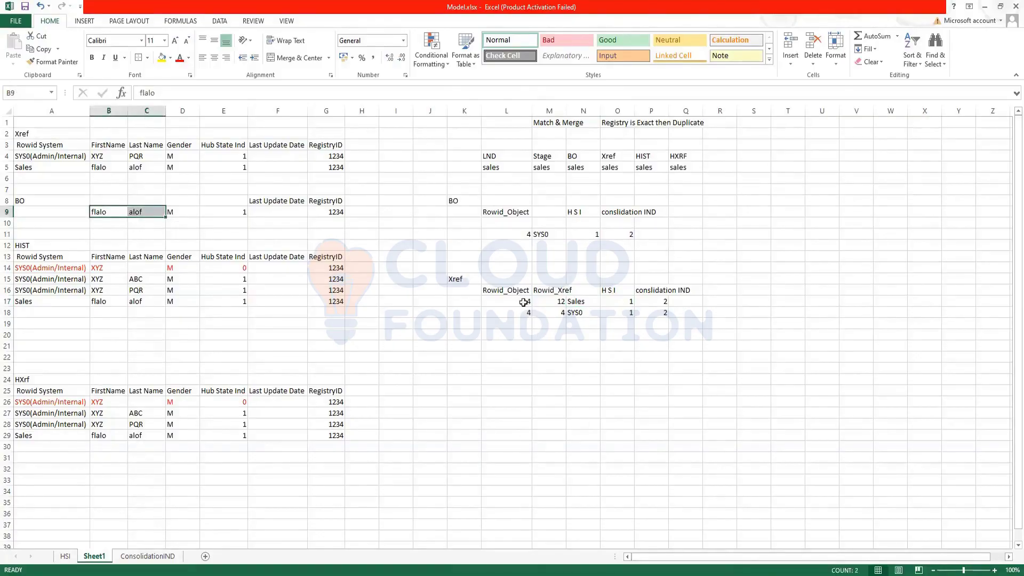
drag(522, 302, 520, 324)
drag(516, 231, 516, 245)
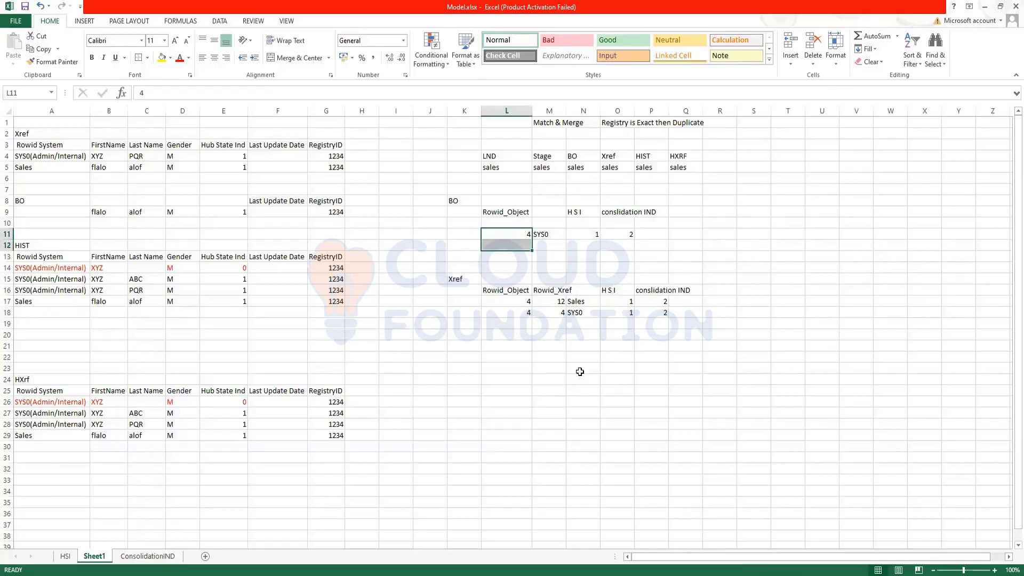
click(668, 401)
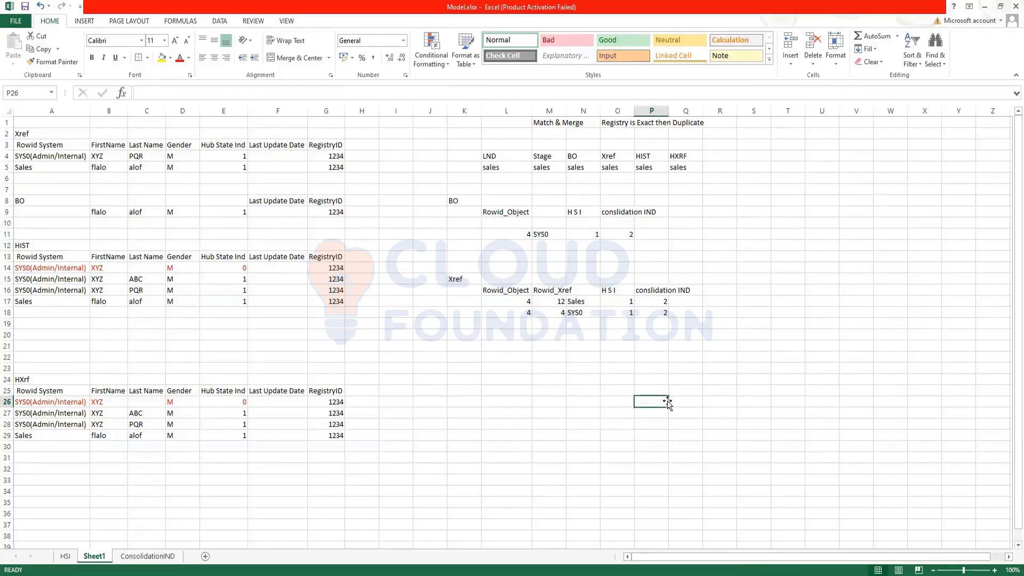
click(788, 212)
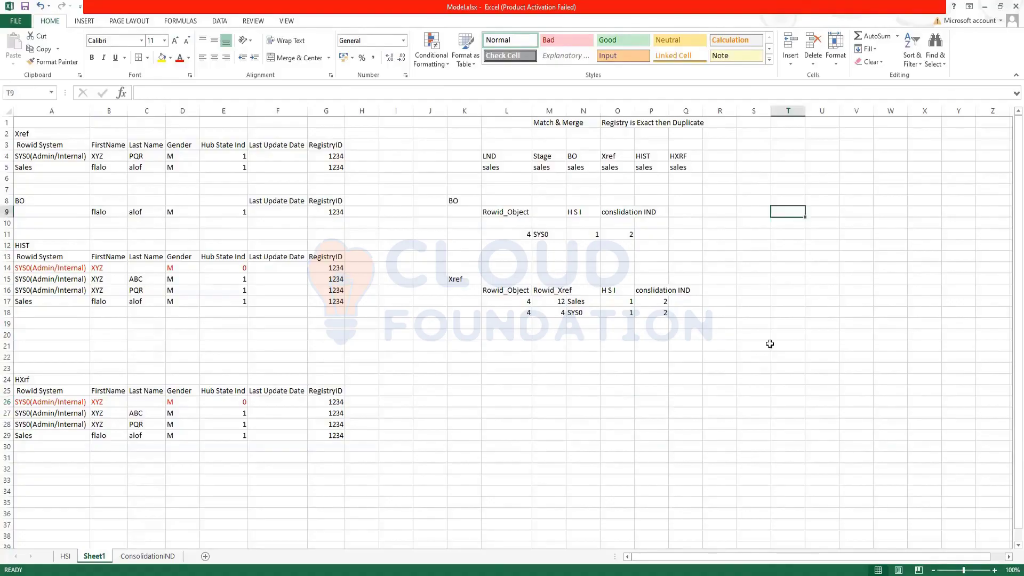
click(543, 235)
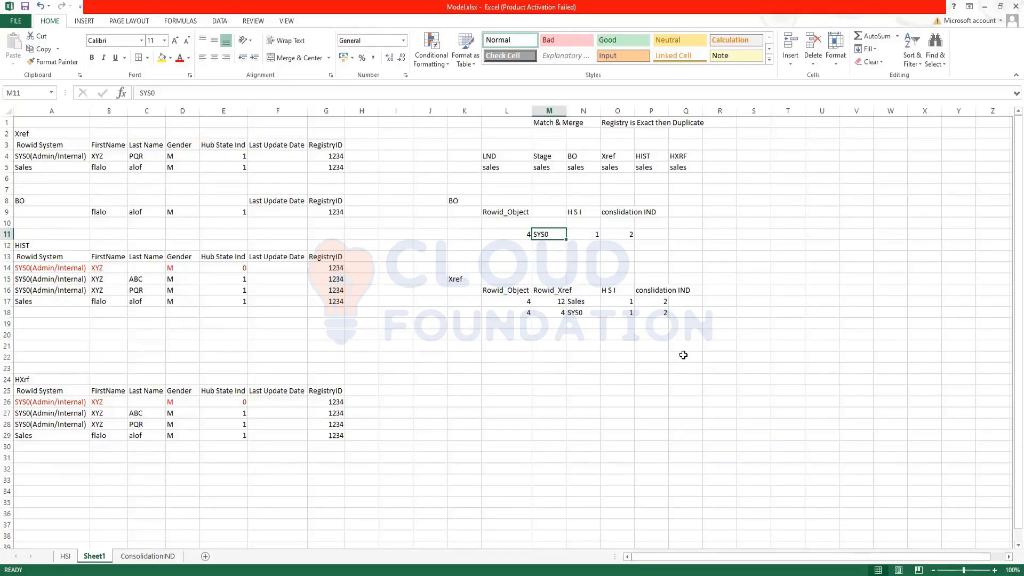
Enter the label ADMIN/ SYS0 in cell U9 with the value 95 in W9
click(809, 216)
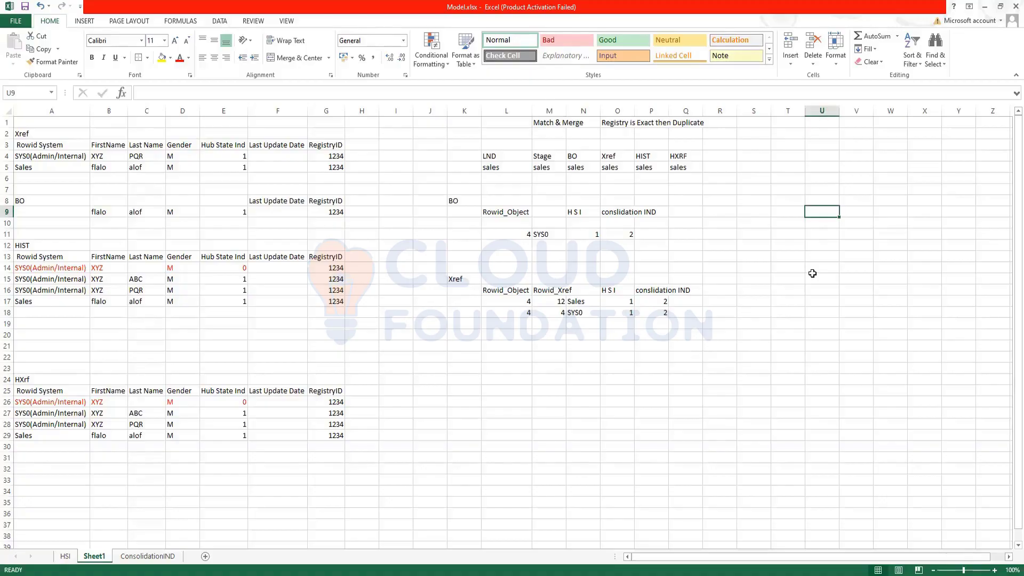
text(ADMIN)
key(BackSpace)
text(N)
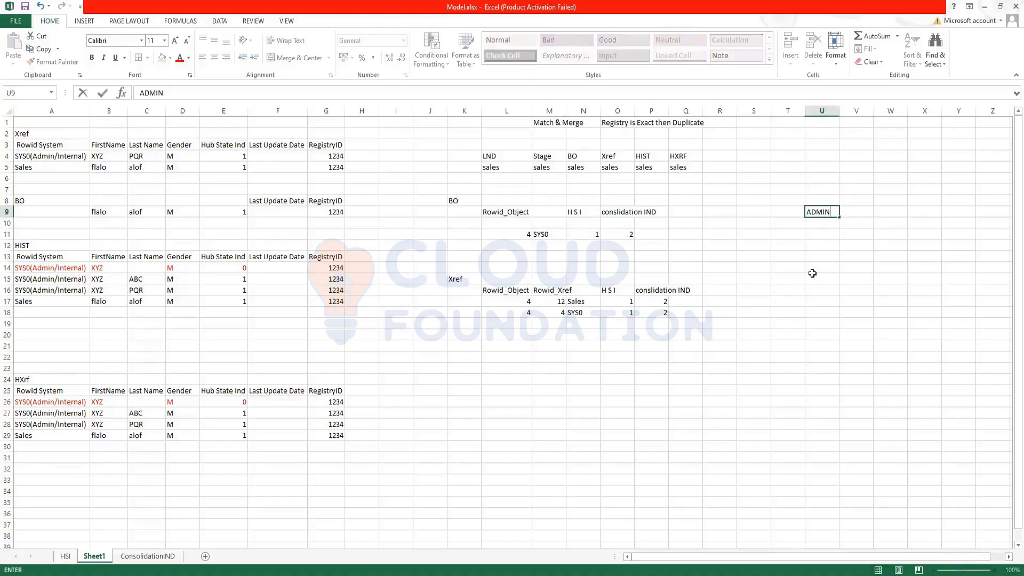
text(? YSY)
key(BackSpace)
key(BackSpace)
key(BackSpace)
text(SYS0)
key(ctrl+Return)
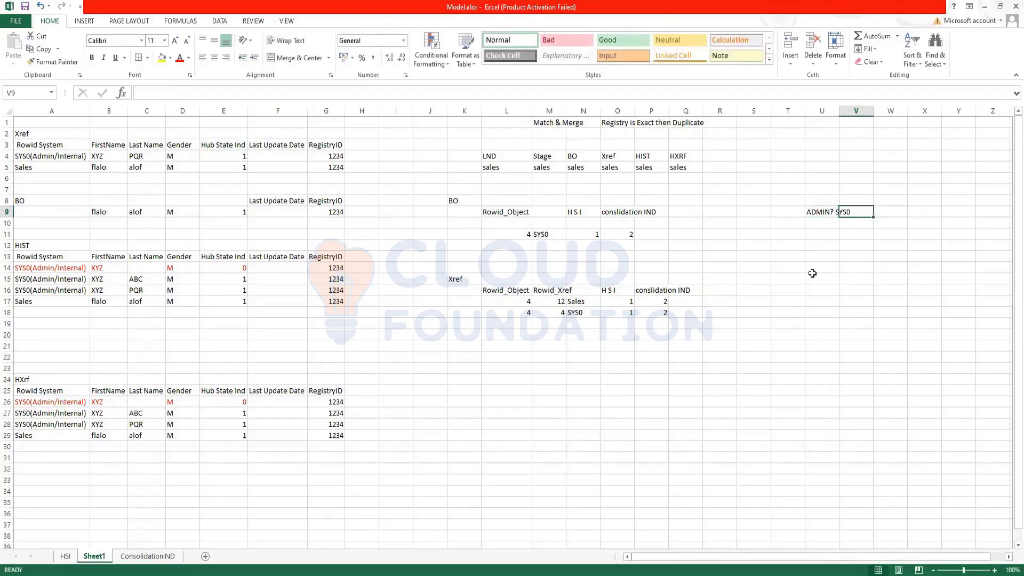
key(F2)
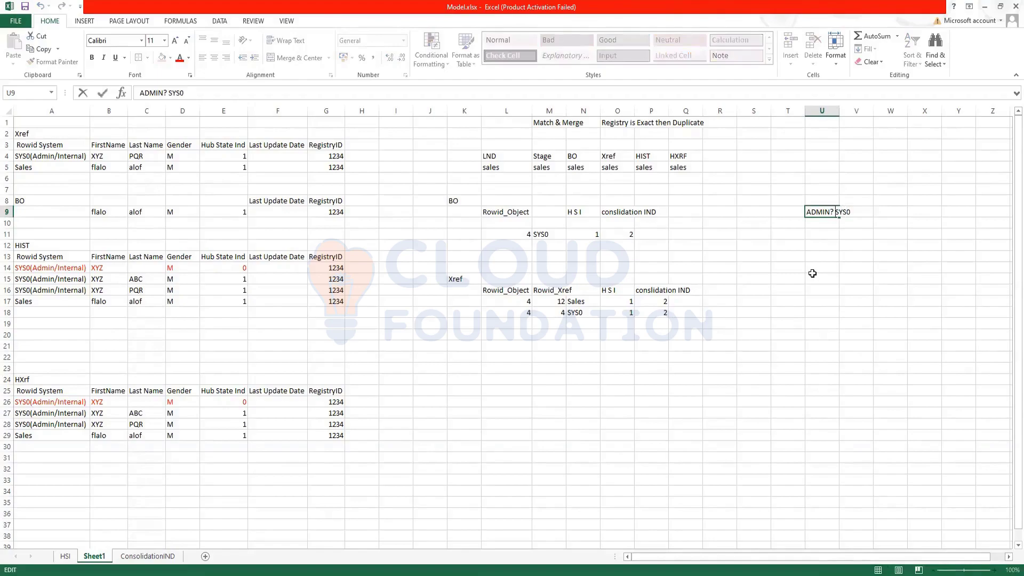
key(BackSpace)
text(/)
key(Tab)
key(Tab)
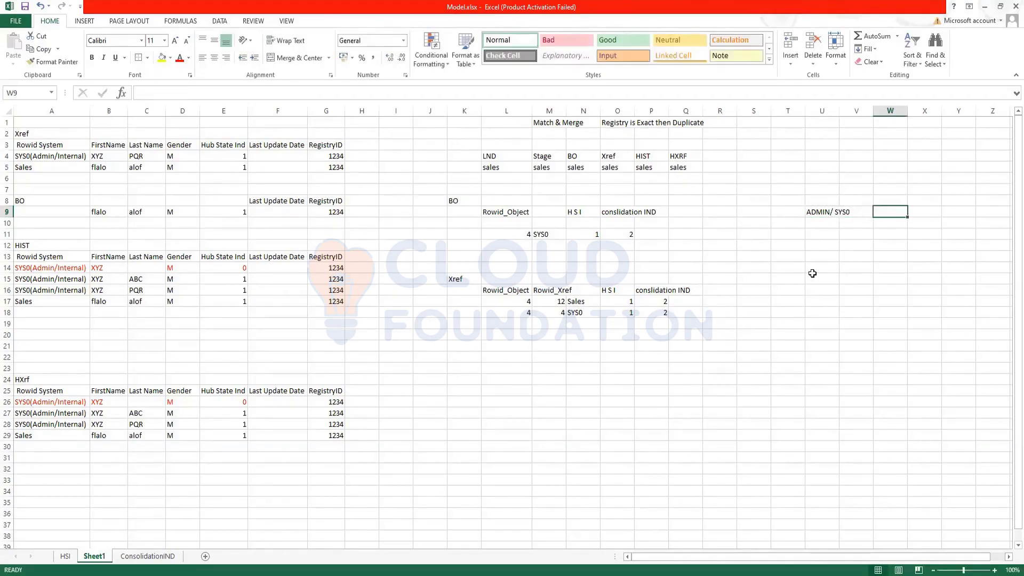
text(95)
key(Return)
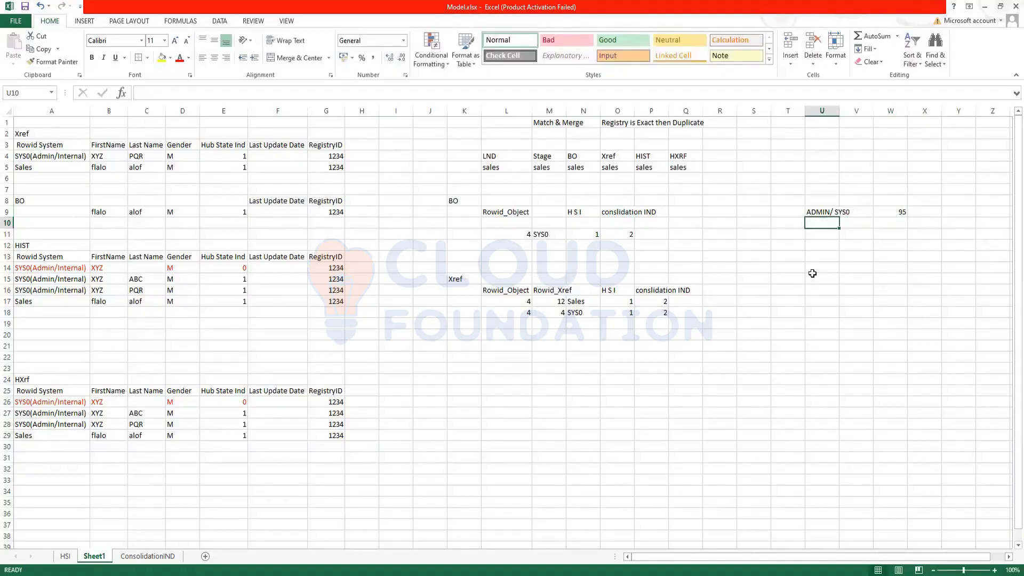
Add Sales in cell U10 with the value 95 in W10
text(Sales)
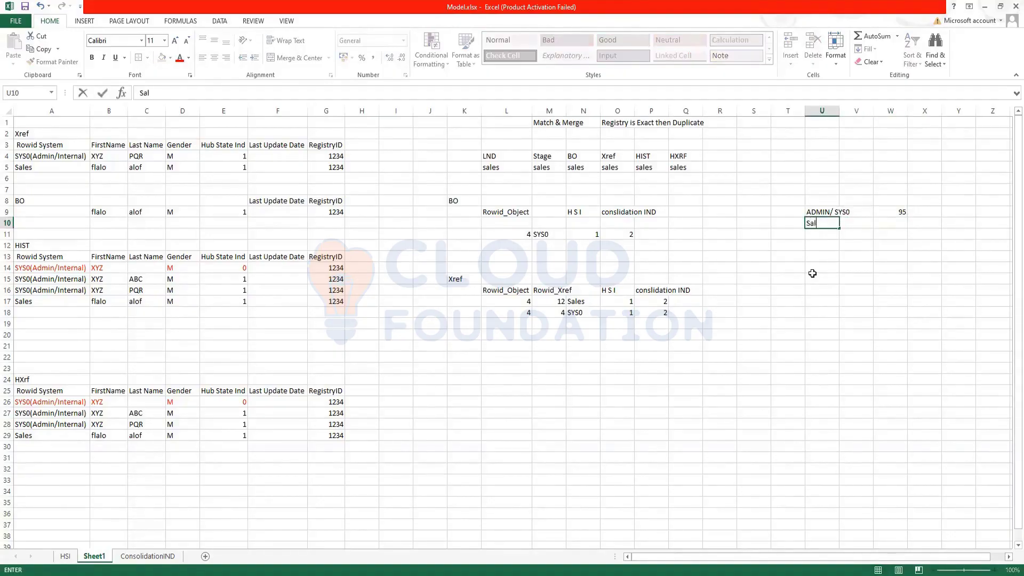
key(Tab)
key(Tab)
key(Tab)
key(Left)
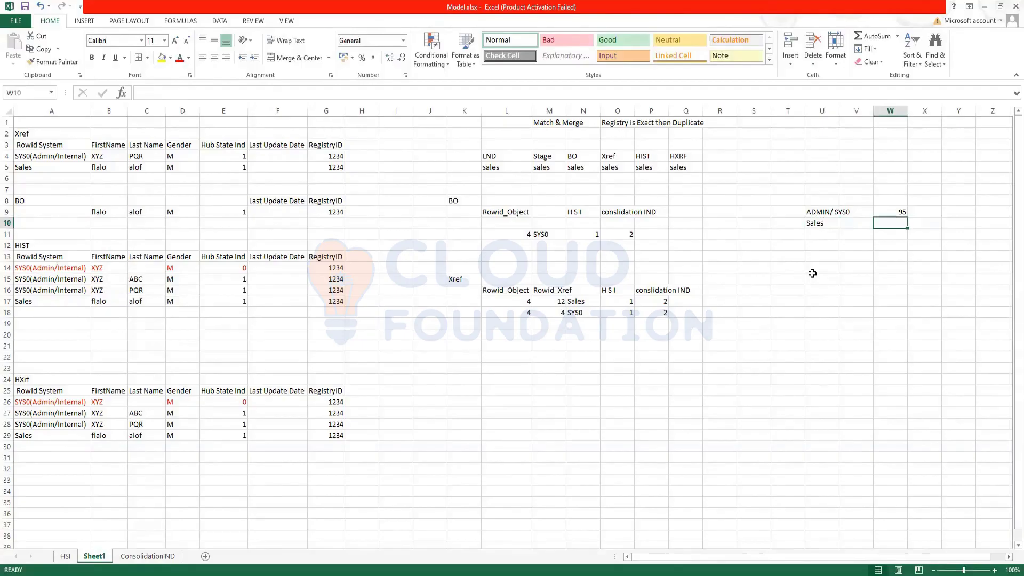
text(95)
click(919, 301)
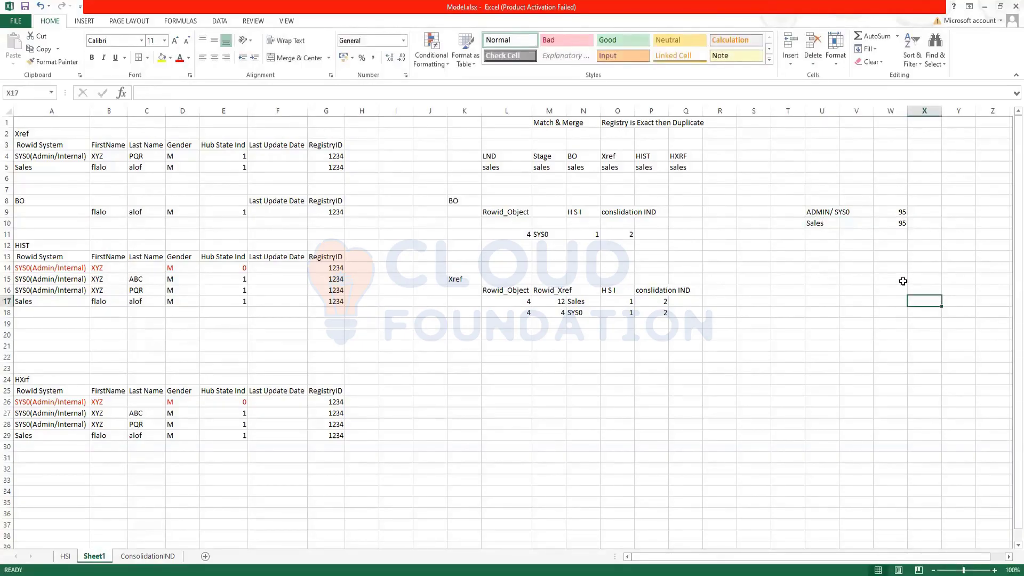
Compare the values of the ADMIN/ SYS0 and Sales systems in W9:W10
drag(902, 209, 903, 224)
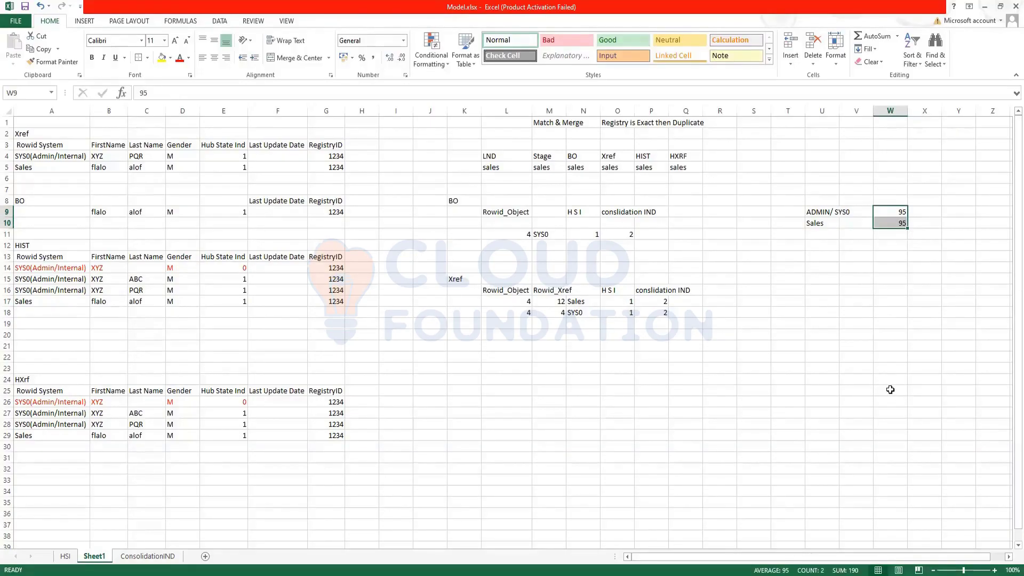
click(862, 302)
drag(815, 202, 889, 233)
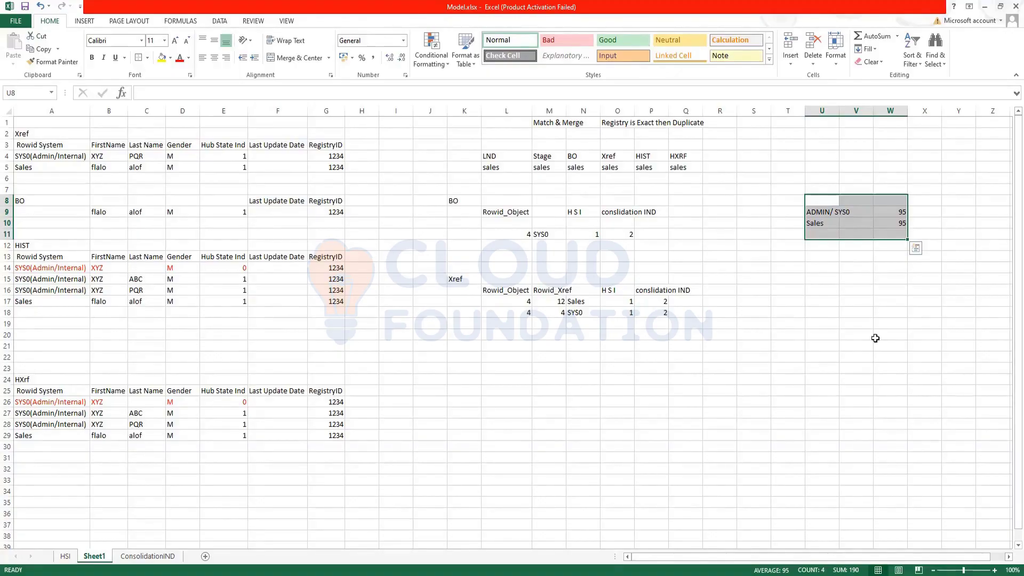
click(833, 336)
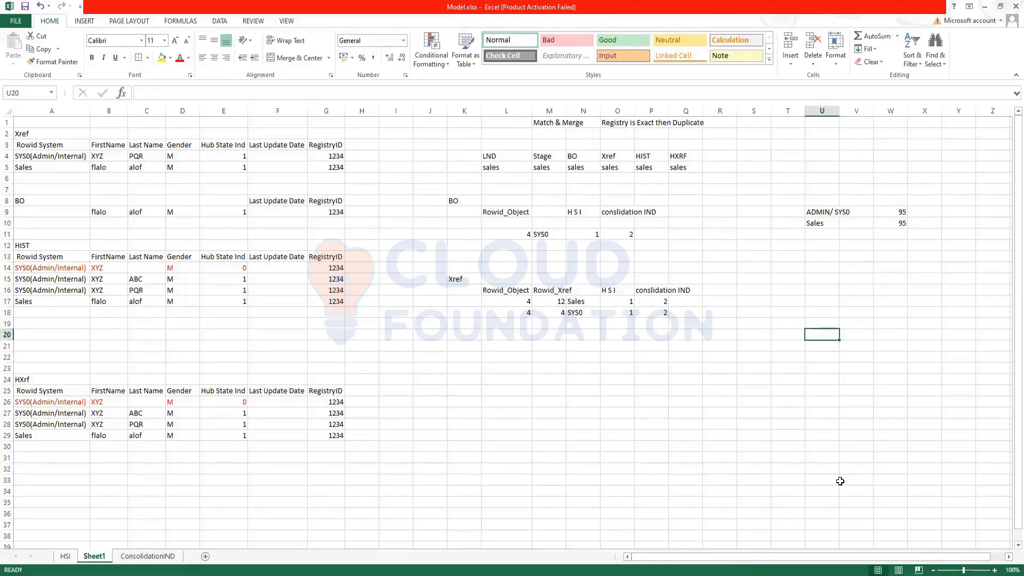
Enter the MDM style label Hub & SPOC in cell U20 with CRUD beside it in W20
text(Hub )
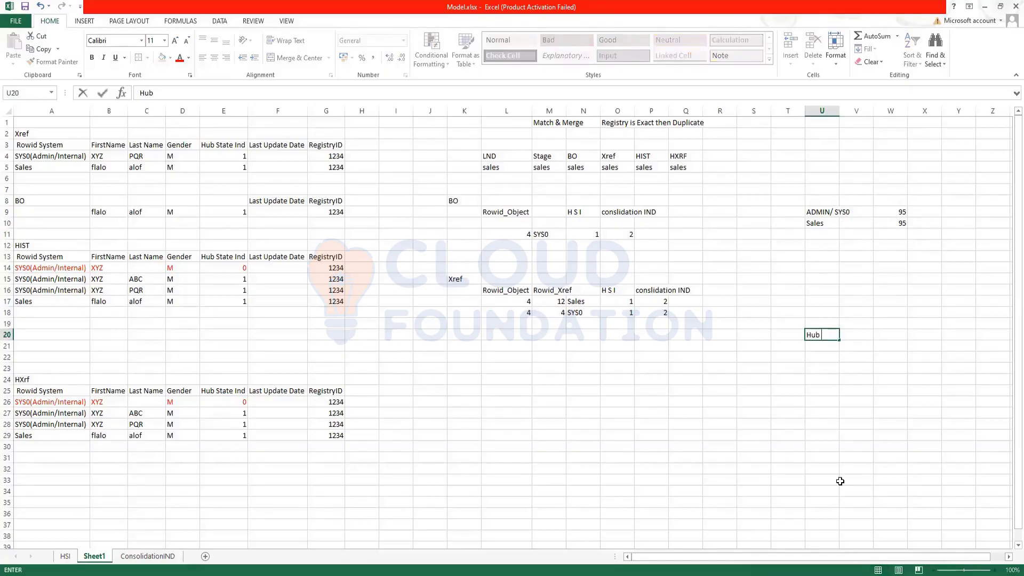
text(& SPOC)
key(Return)
key(Up)
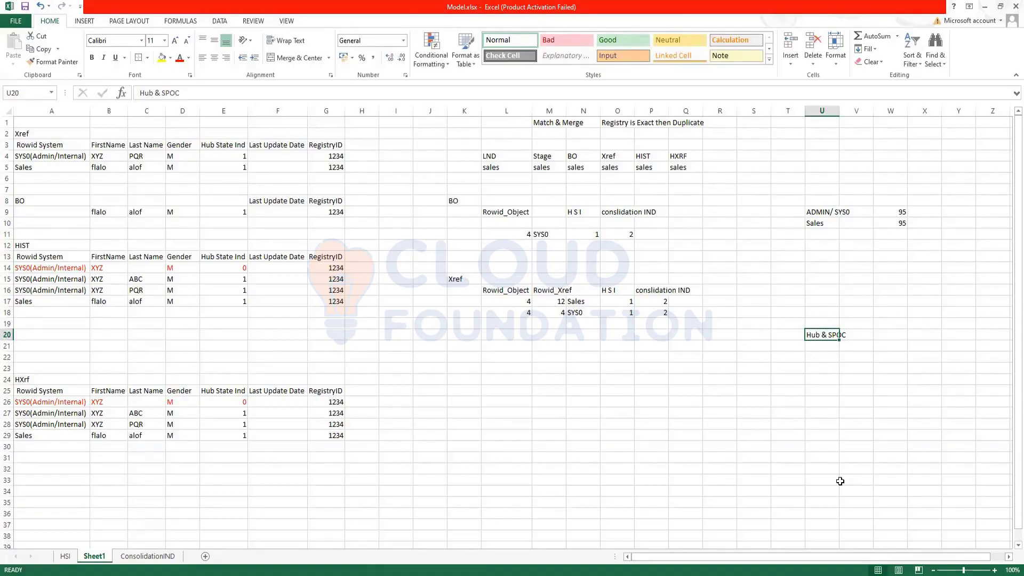
key(Right)
key(Right)
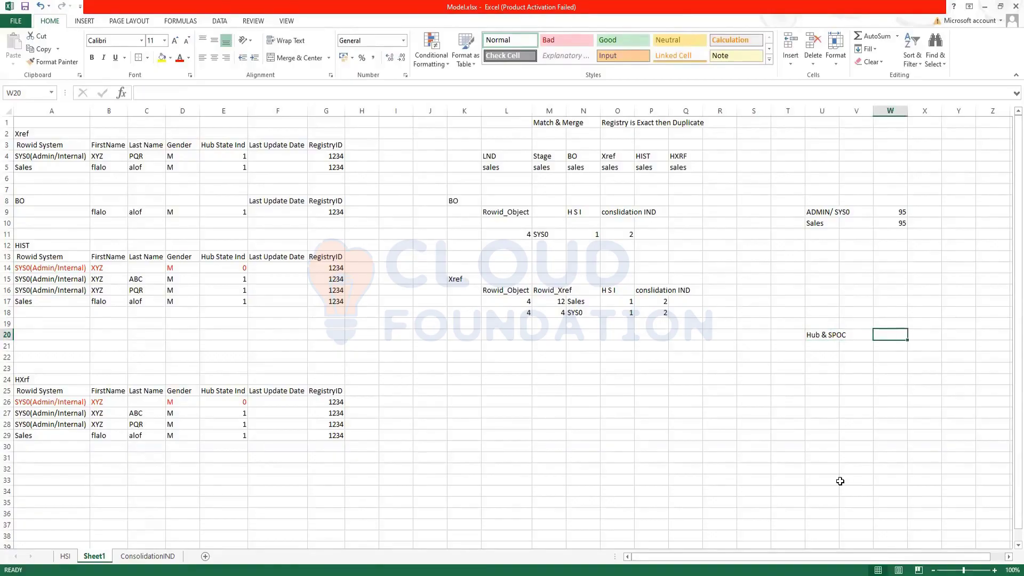
text(CRUD)
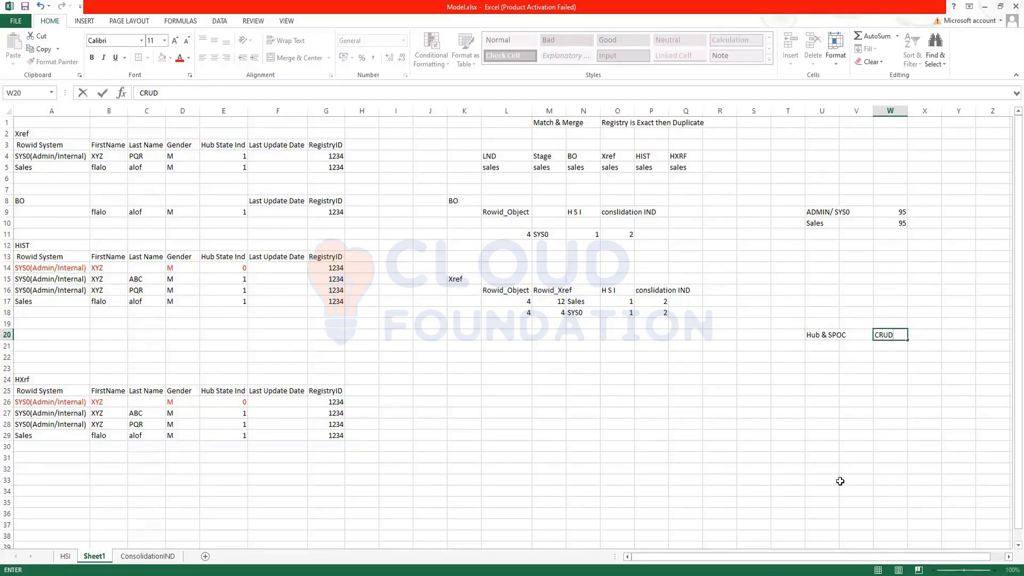
key(Return)
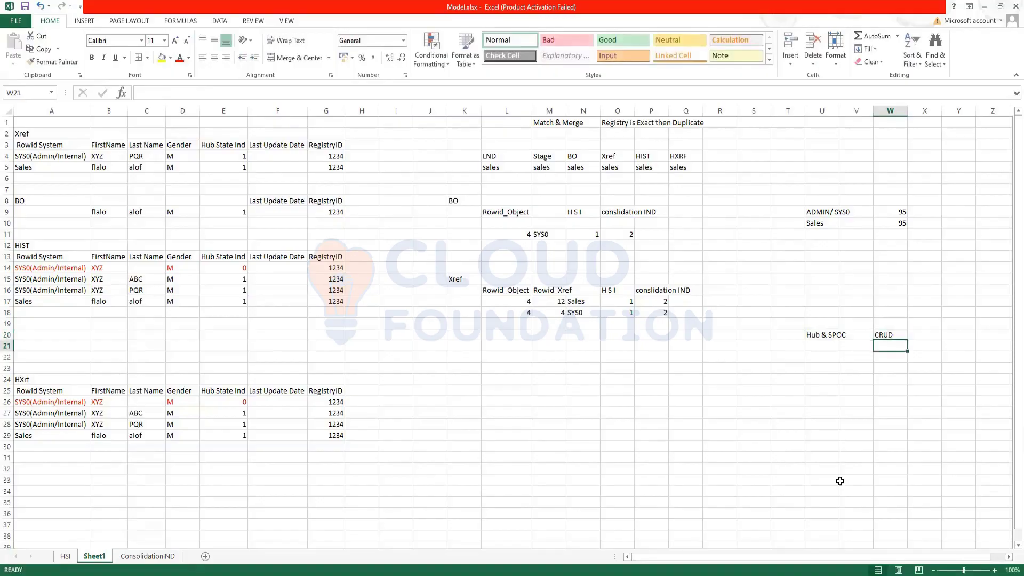
Add the heading SOURCE in cell W19 above the CRUD entry
key(Up)
key(Up)
text(SOURCE)
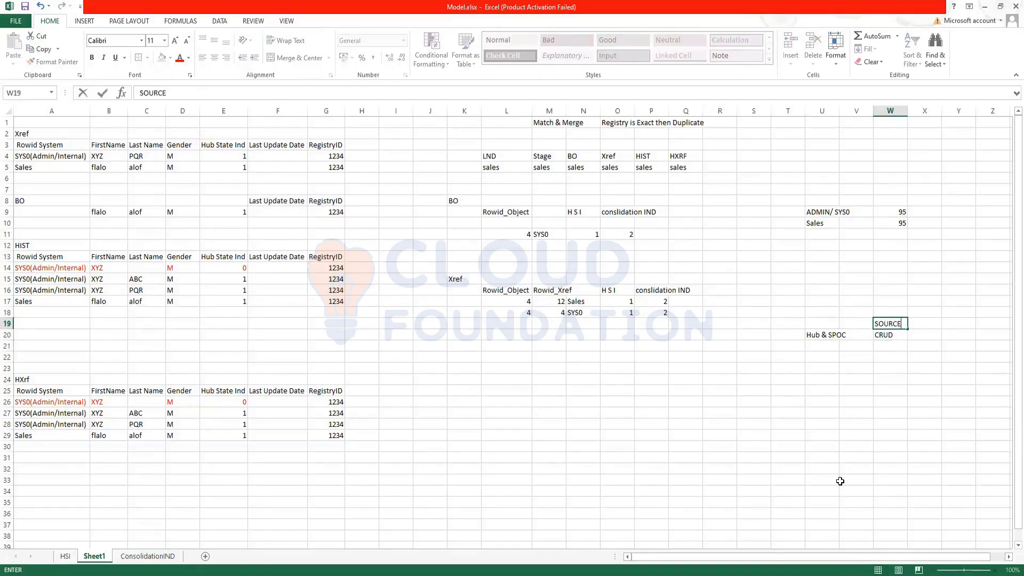
key(Return)
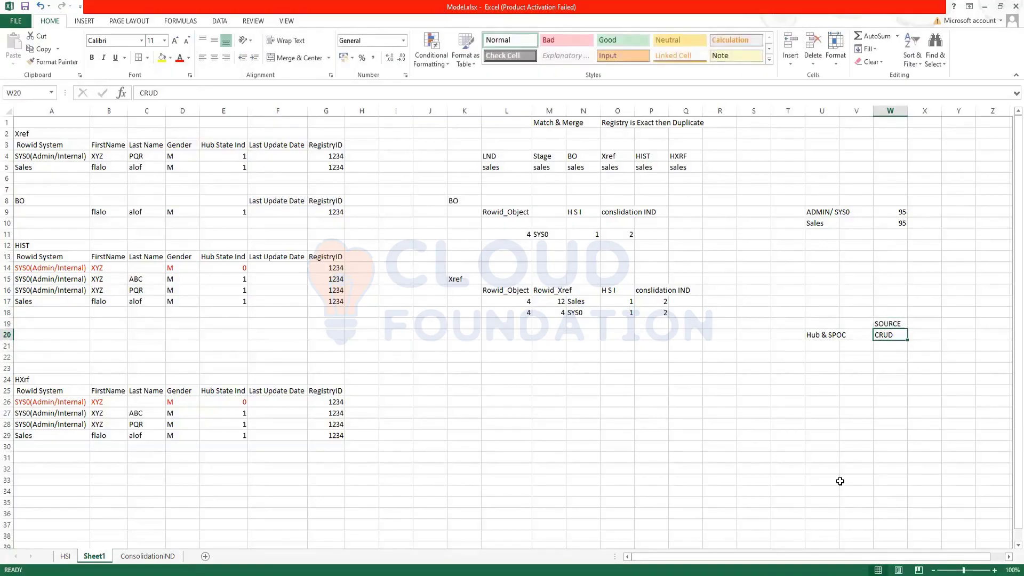
Enter the label CoExistence in cell U22 with MDM & SOURCE in W22
key(Down)
key(Left)
key(Left)
key(Down)
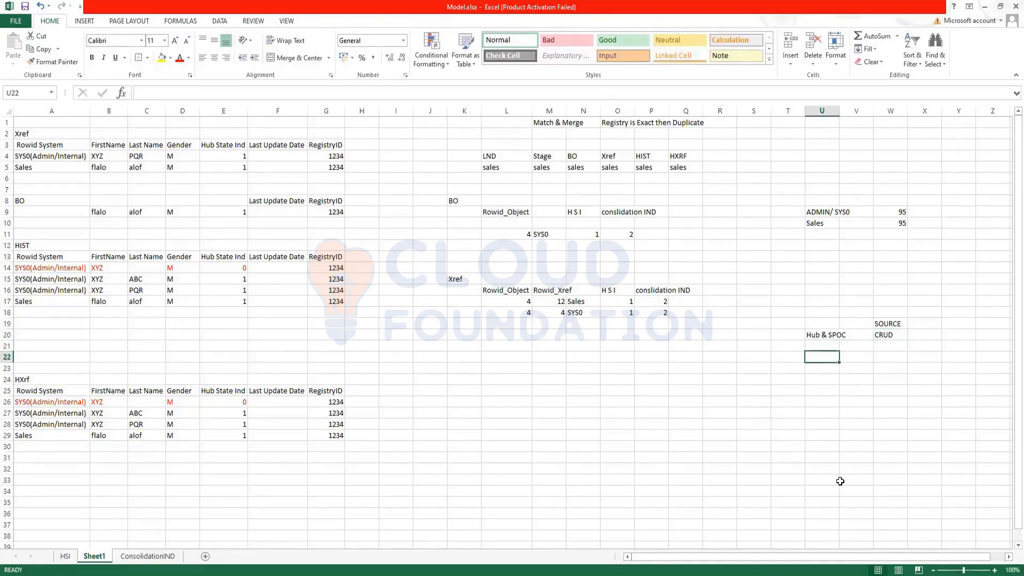
text(CoExis)
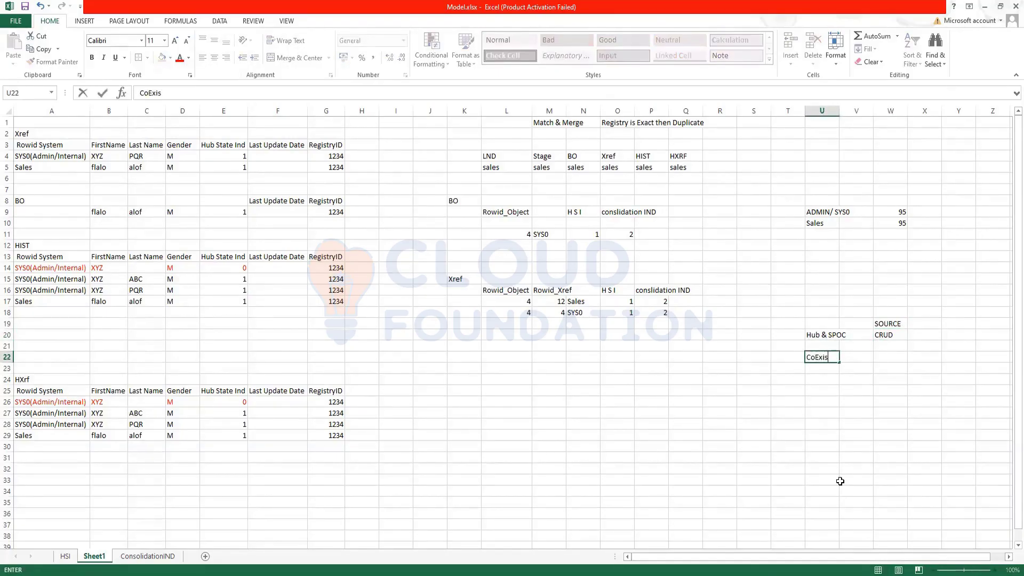
text(tence)
key(Right)
key(Right)
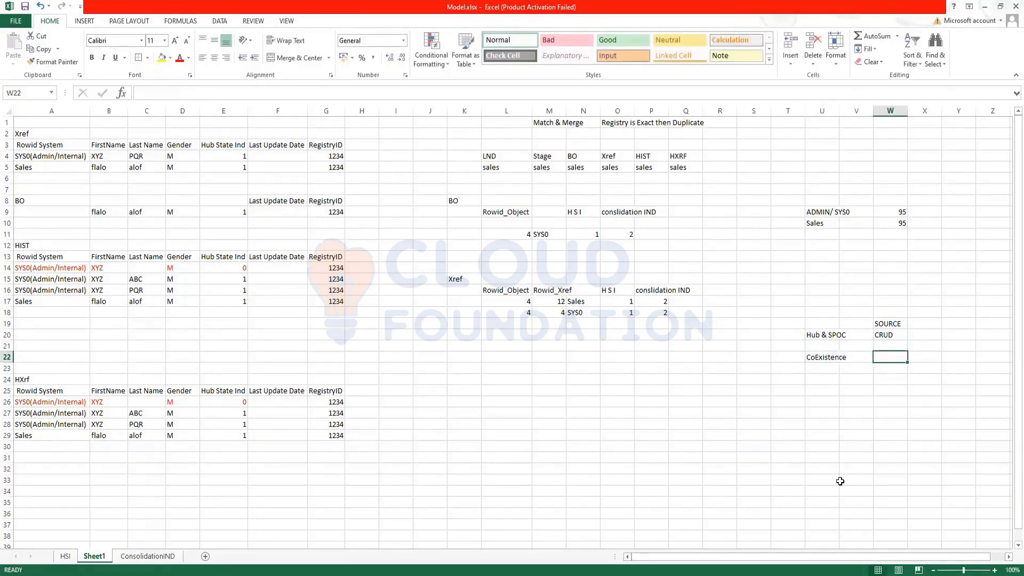
text(MDM)
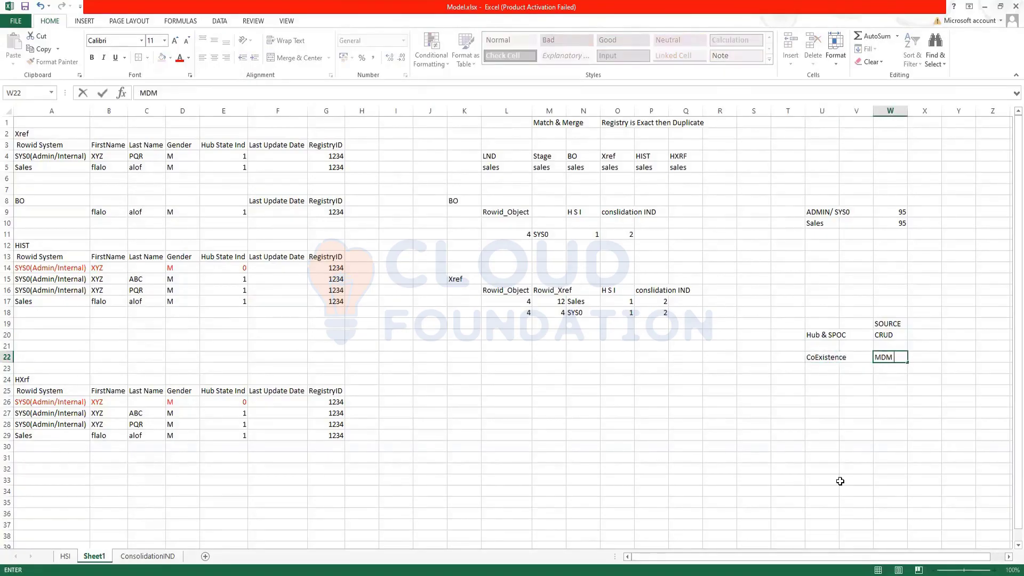
text( & SOURCE)
key(Right)
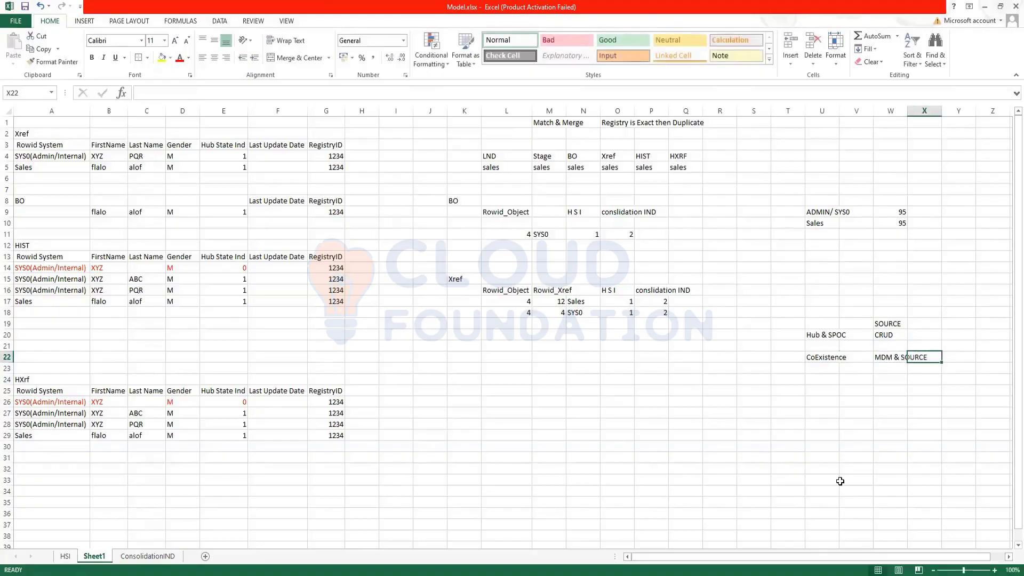
Enter the label Registry in cell U24 below the CoExistence row
click(814, 380)
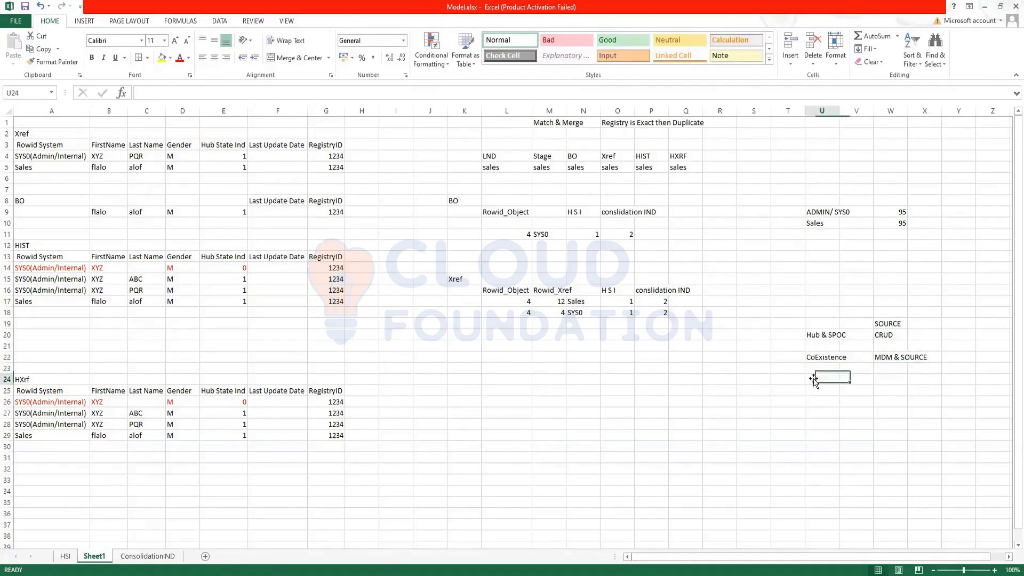
text(Registry)
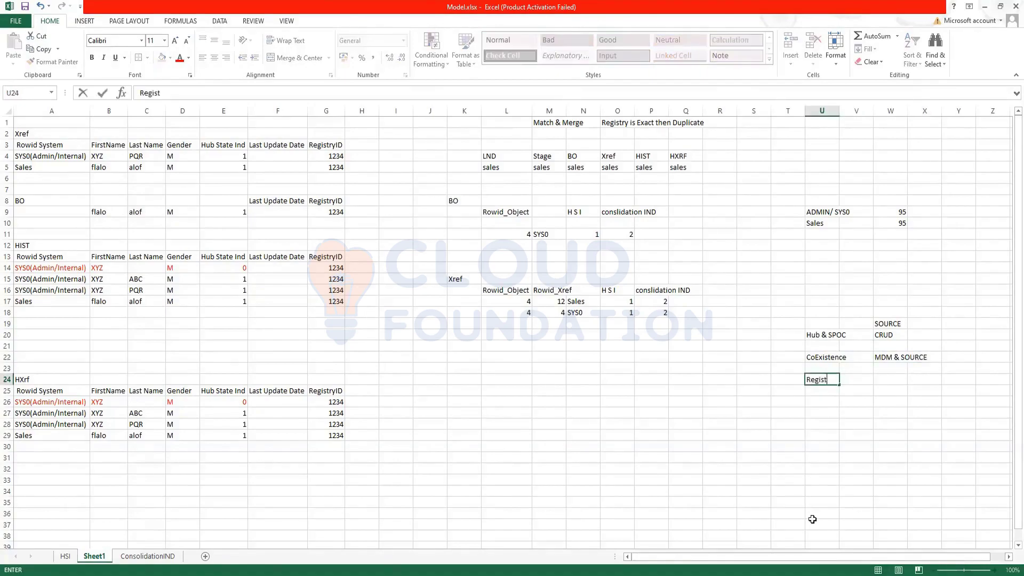
click(848, 434)
click(814, 381)
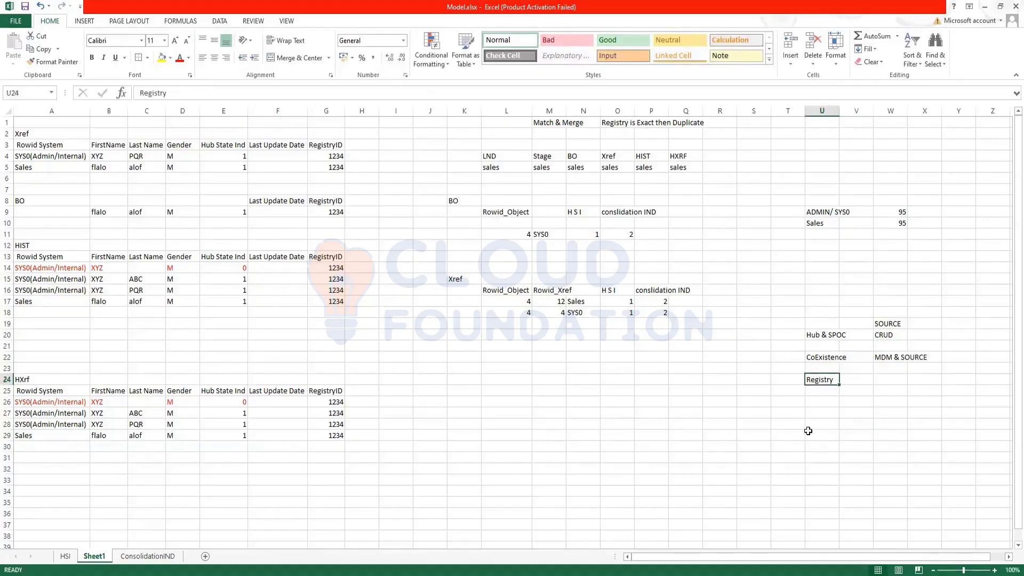